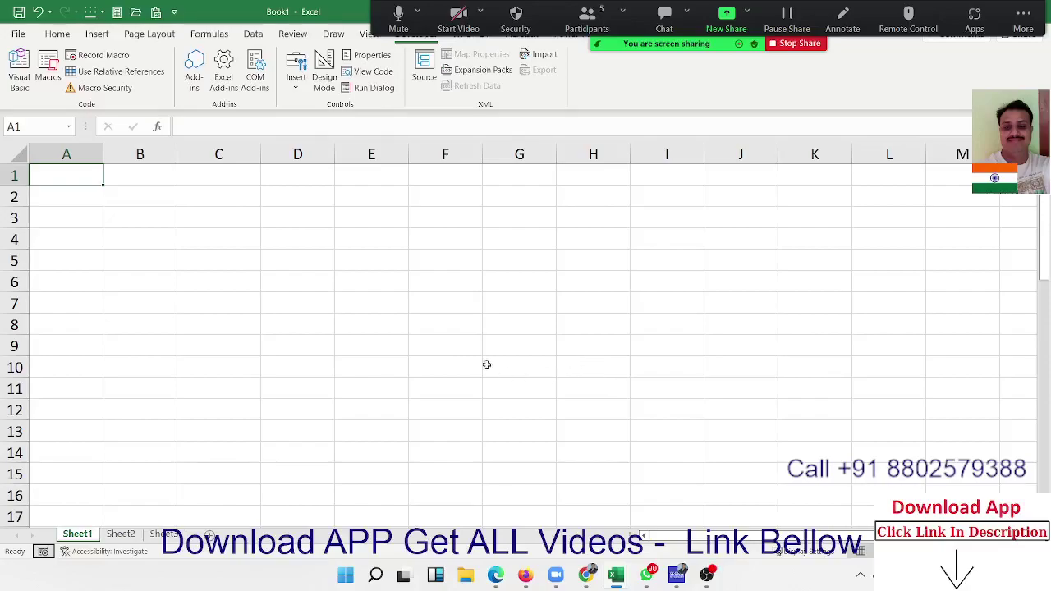
# - Type the Sales heading in A1 and enter =RANDBETWEEN(10,90) in A2
pyautogui.click(217, 258)
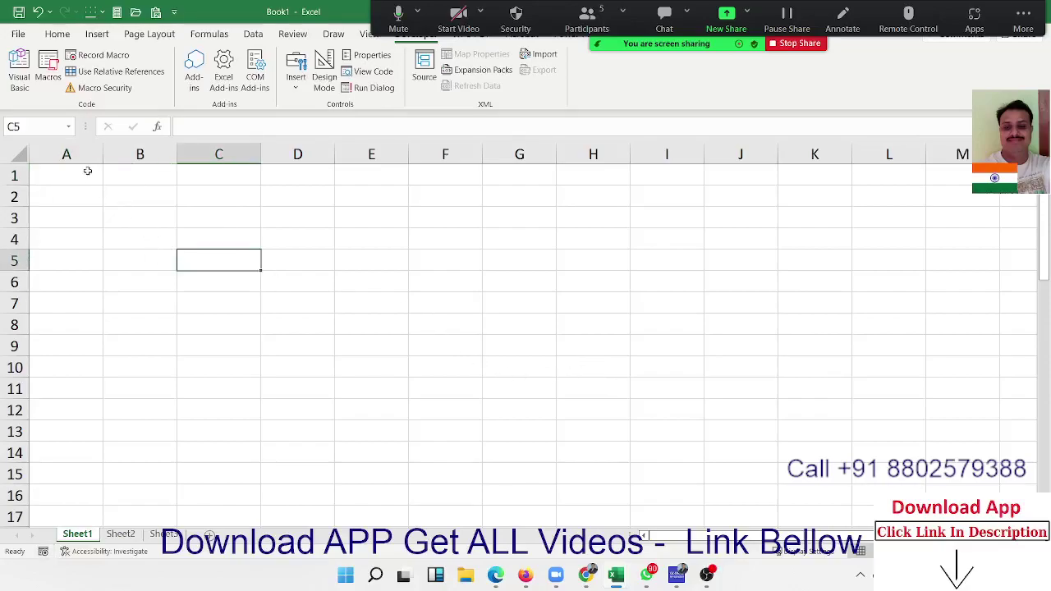
pyautogui.moveTo(87, 170); pyautogui.dragTo(550, 289)
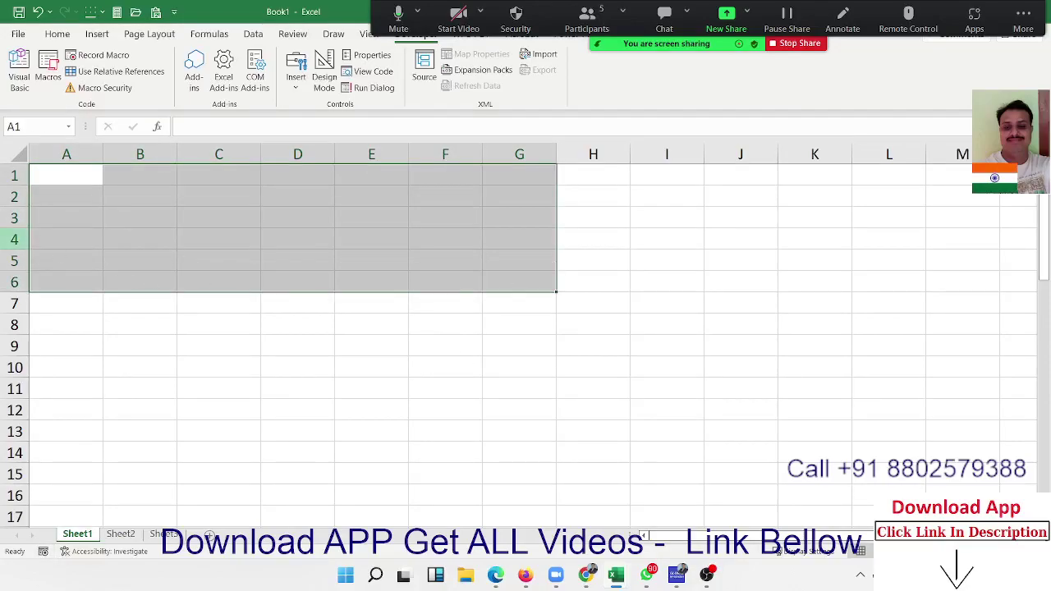
pyautogui.click(76, 183)
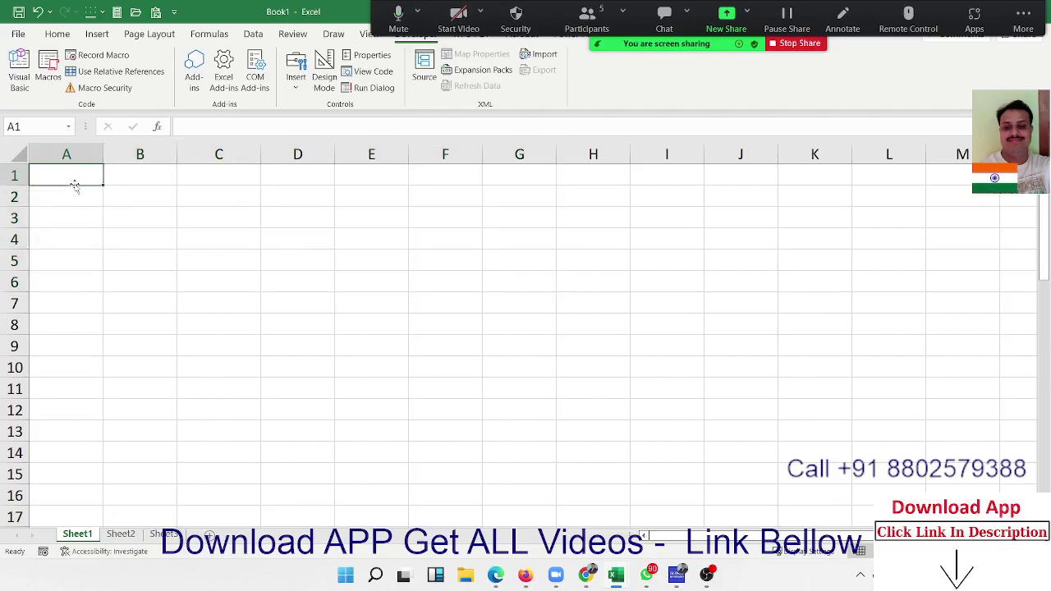
pyautogui.write('Sales')
pyautogui.press('Return')
pyautogui.write('=')
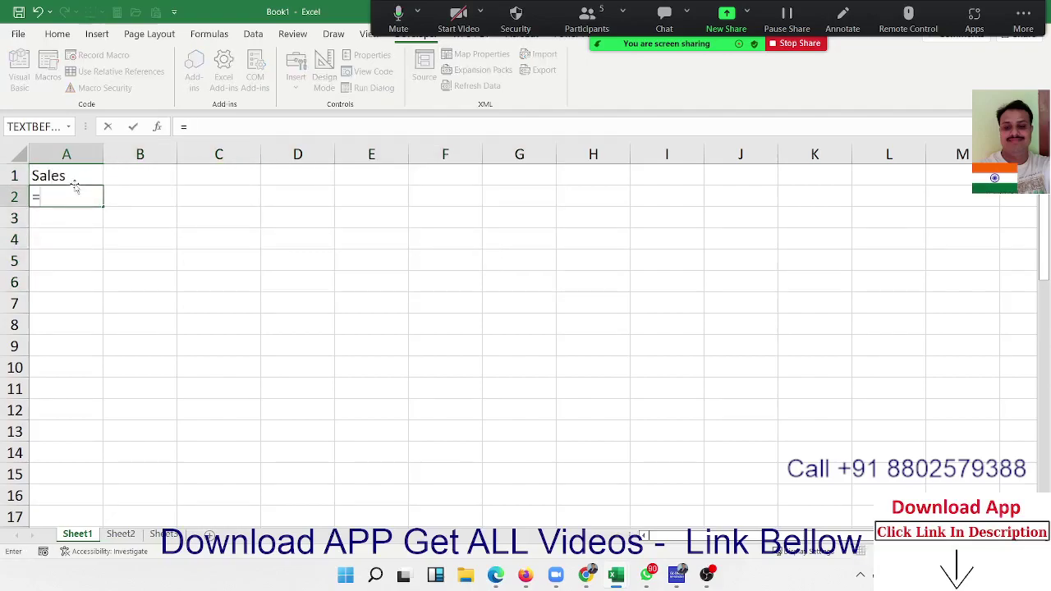
pyautogui.write('ra')
pyautogui.press('Down')
pyautogui.press('Down')
pyautogui.press('Tab')
pyautogui.write('10')
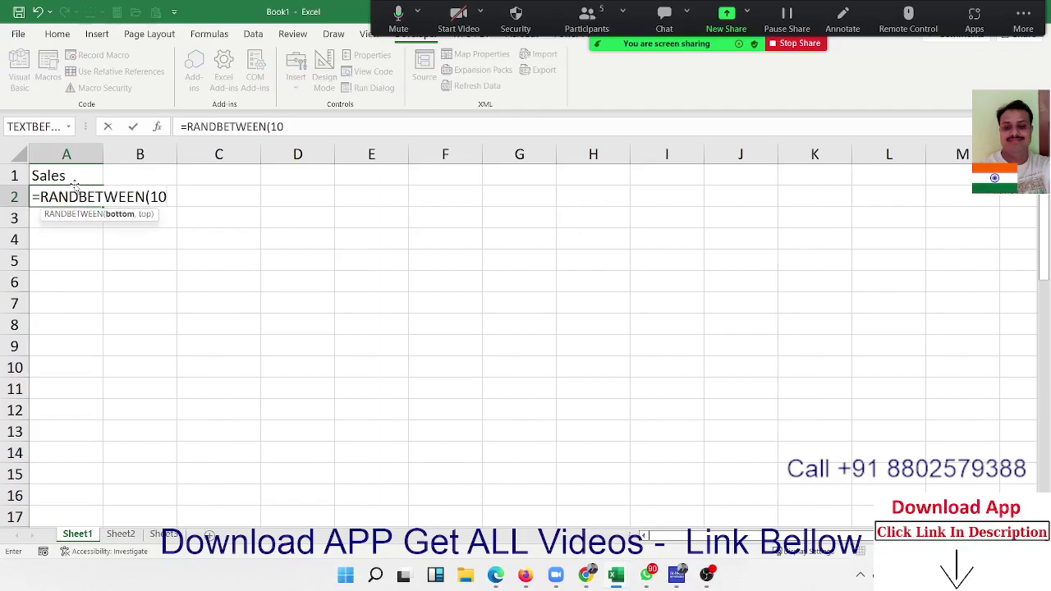
pyautogui.write(',90)')
pyautogui.hotkey('ctrl', 'Return')
# - Fill the random formula down to A33 and paste the results back as fixed values
pyautogui.moveTo(74, 186); pyautogui.dragTo(74, 184)
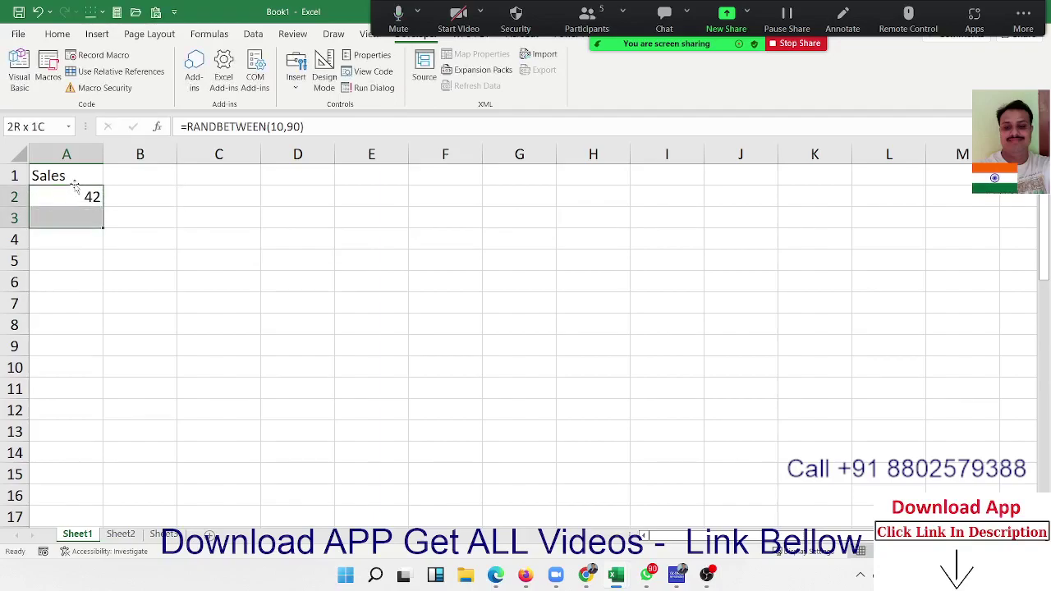
pyautogui.scroll(-5, 74, 184)
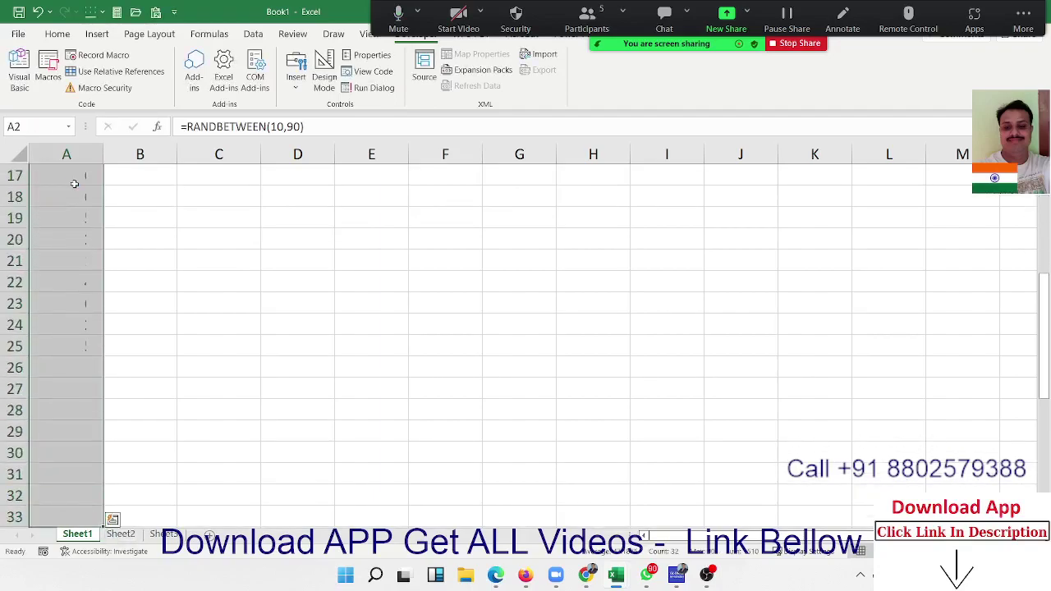
pyautogui.hotkey('ctrl', 'd')
pyautogui.hotkey('ctrl', 'c')
pyautogui.click(57, 34)
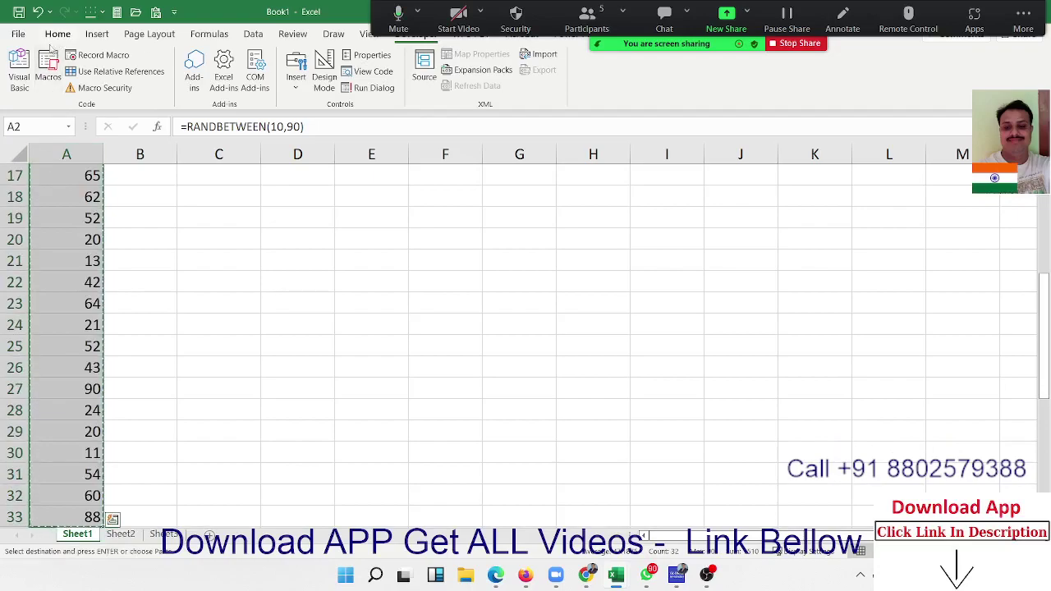
pyautogui.click(19, 87)
pyautogui.click(17, 191)
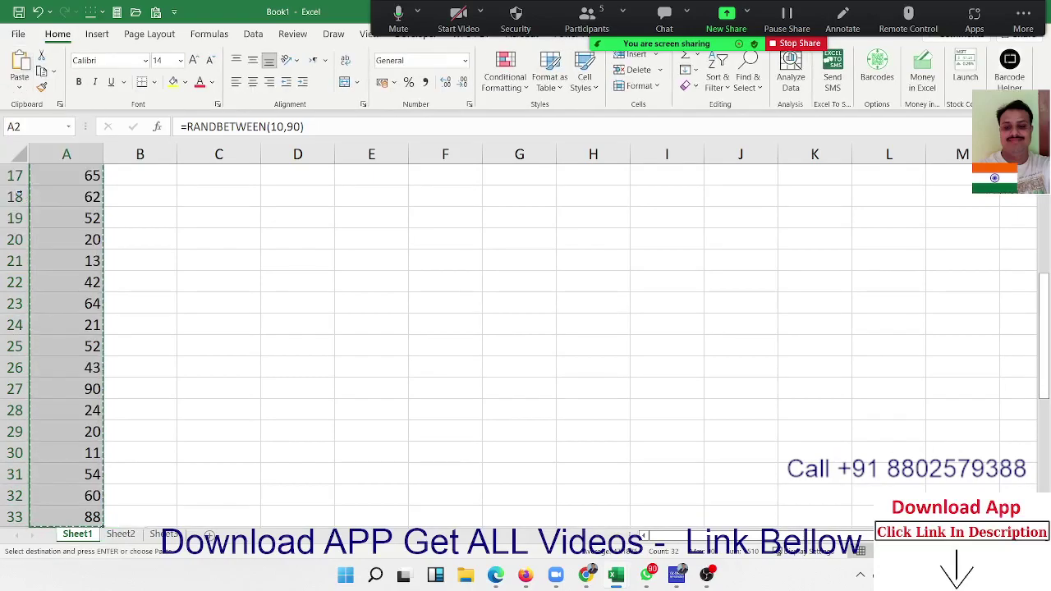
pyautogui.scroll(5, 179, 230)
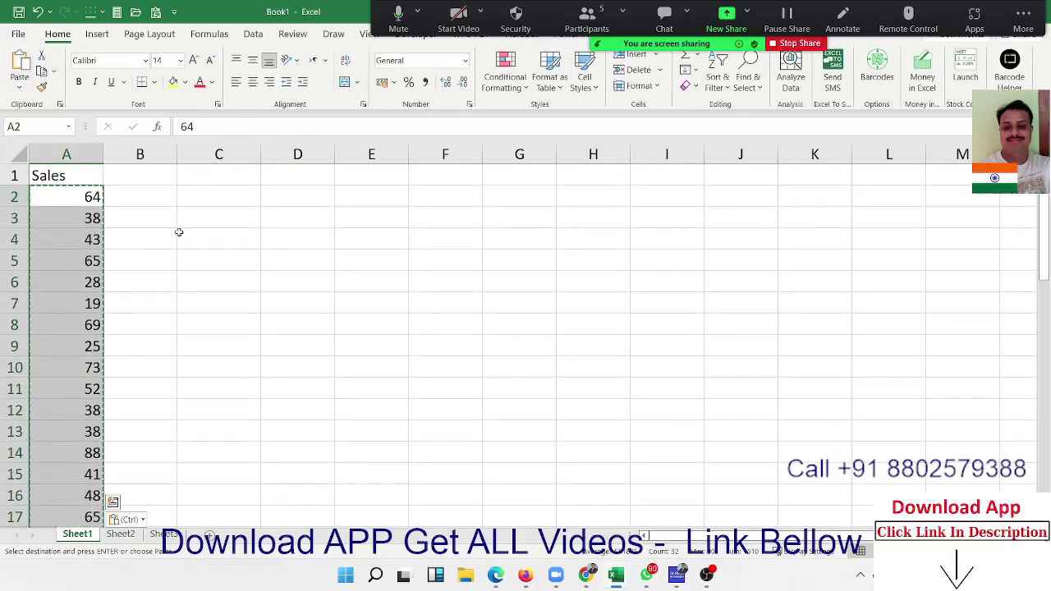
# - Label D3 'Top' and list the ranks 1 through 5 in D4:D8
pyautogui.click(315, 208)
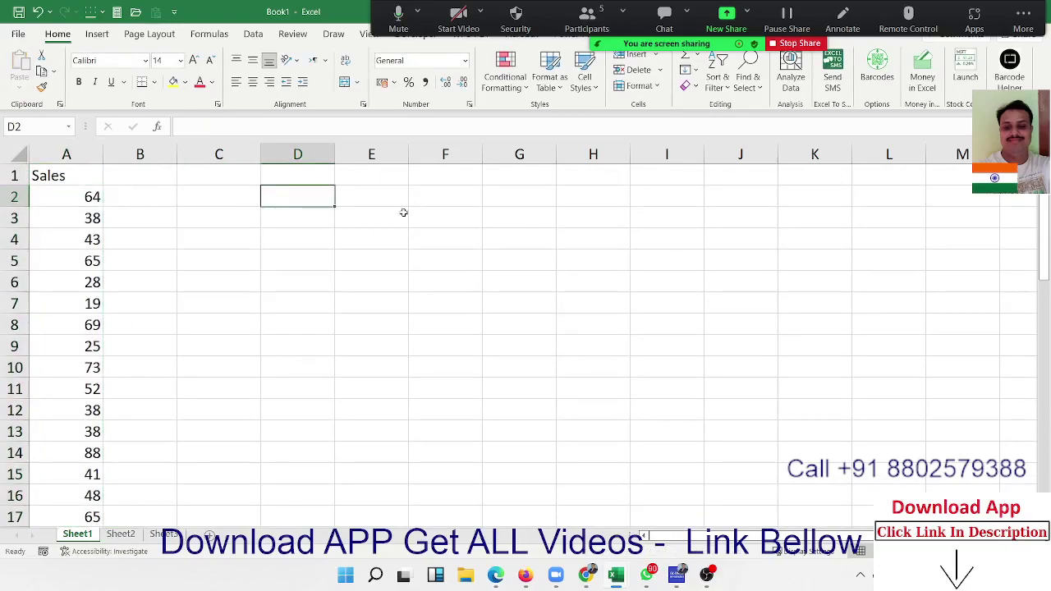
pyautogui.press('Down')
pyautogui.write('Top')
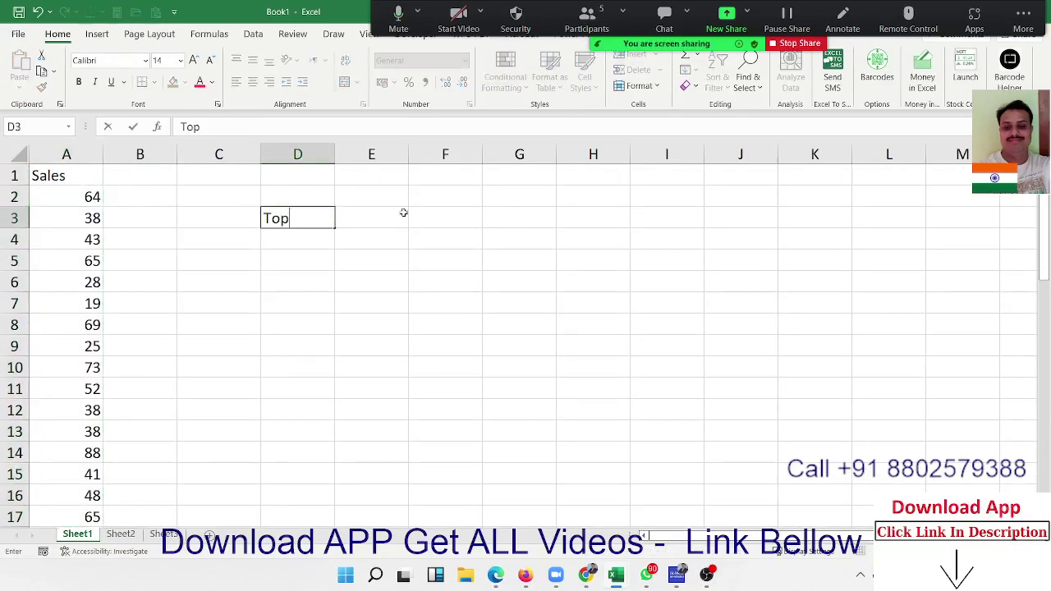
pyautogui.press('Return')
pyautogui.write('1')
pyautogui.press('Return')
pyautogui.write('2')
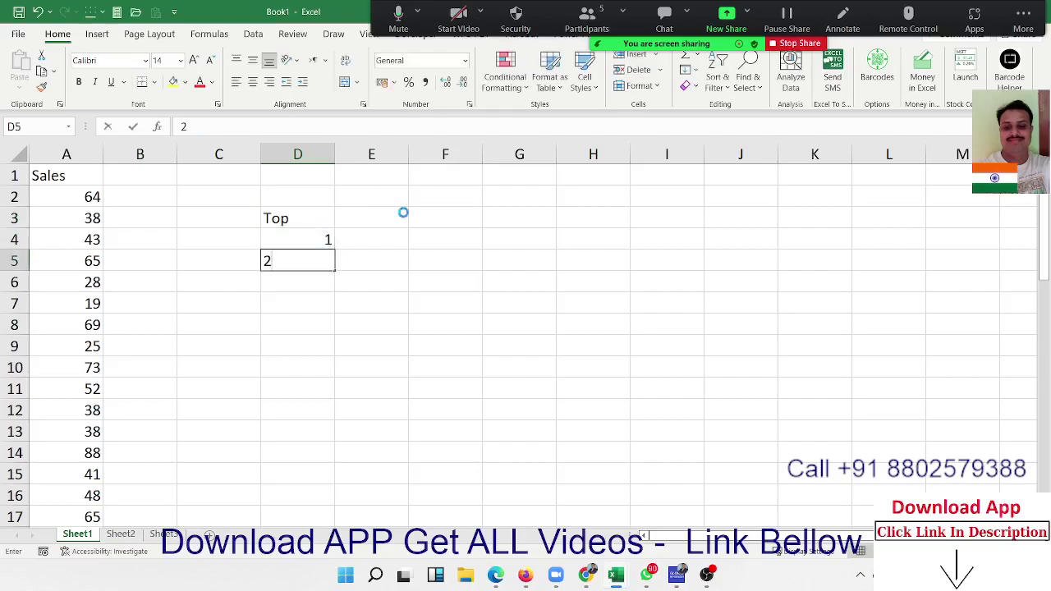
pyautogui.press('Return')
pyautogui.write('3')
pyautogui.press('Return')
pyautogui.write('4')
pyautogui.press('Return')
pyautogui.write('5')
pyautogui.press('Return')
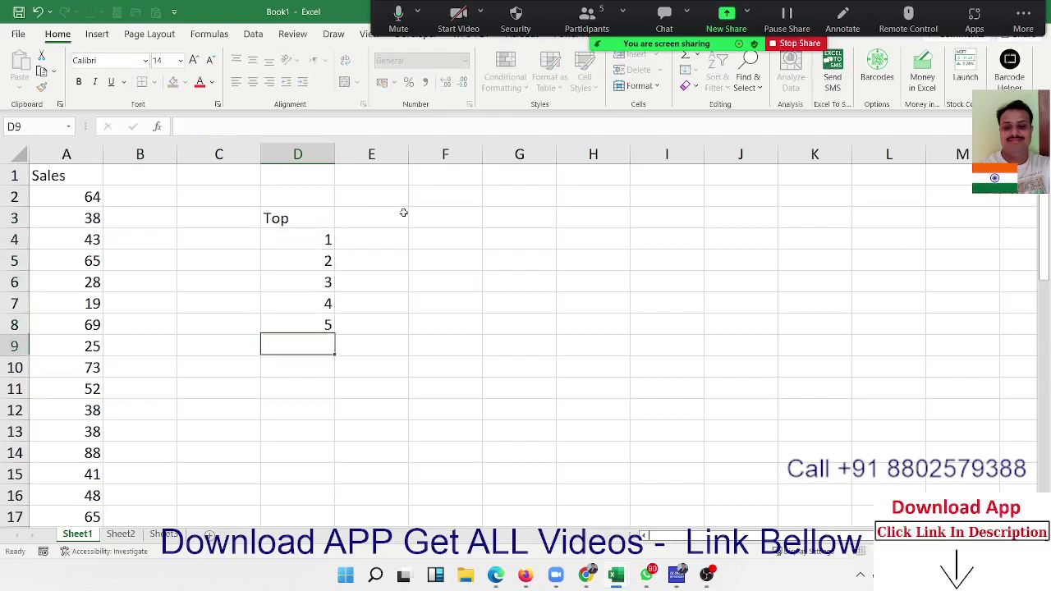
# - Try =MAX(A:A) in E4 to get the highest sale, then clear it
pyautogui.press('Right')
pyautogui.press('Up')
pyautogui.press('Up')
pyautogui.press('Up')
pyautogui.press('Up')
pyautogui.press('Up')
pyautogui.press('Up')
pyautogui.press('Down')
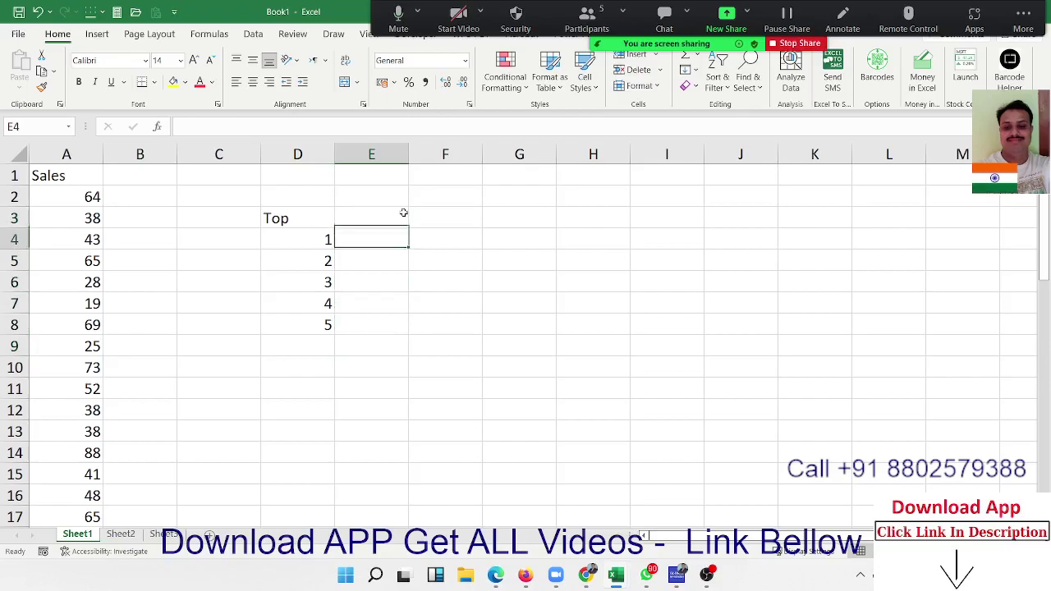
pyautogui.write('=')
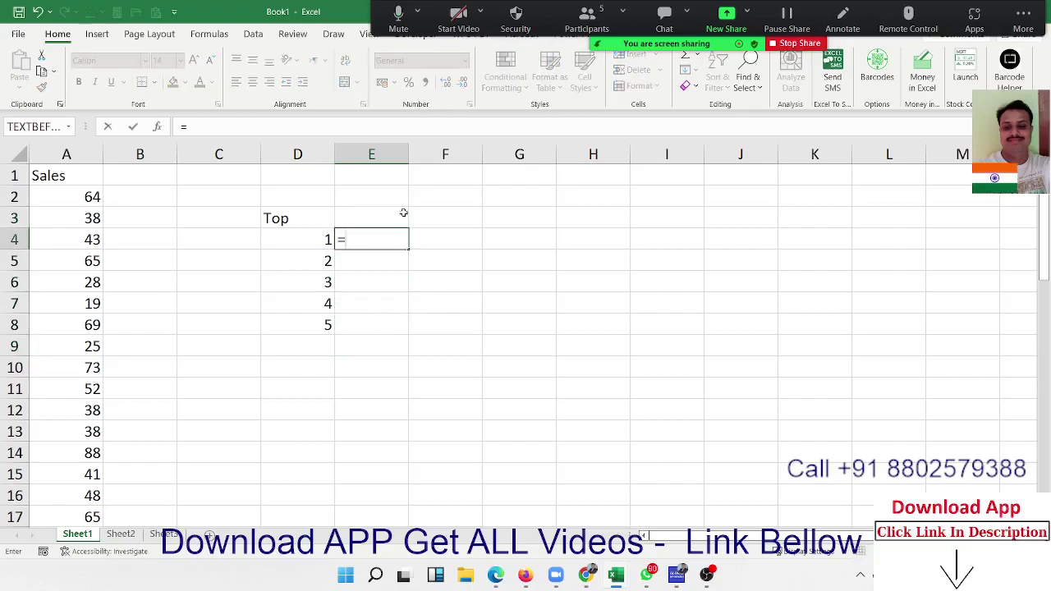
pyautogui.write('max')
pyautogui.press('Tab')
pyautogui.press('Left')
pyautogui.press('Left')
pyautogui.press('Left')
pyautogui.press('Left')
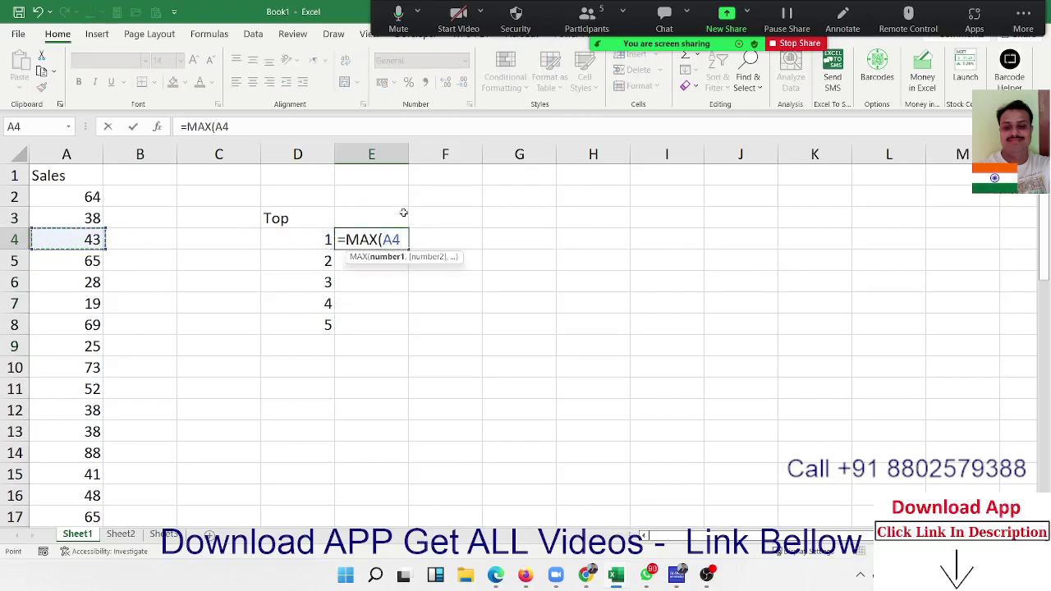
pyautogui.hotkey('ctrl', 'shift', 'Down')
pyautogui.press('Return')
pyautogui.hotkey('shift', 'Down')
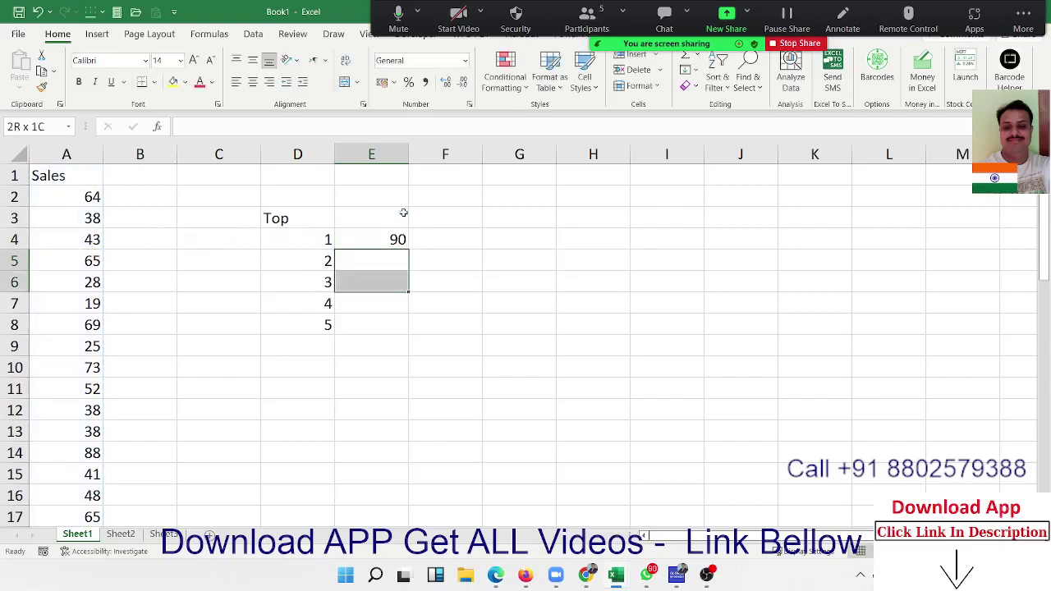
pyautogui.hotkey('shift', 'Down')
pyautogui.press('Up')
pyautogui.press('Delete')
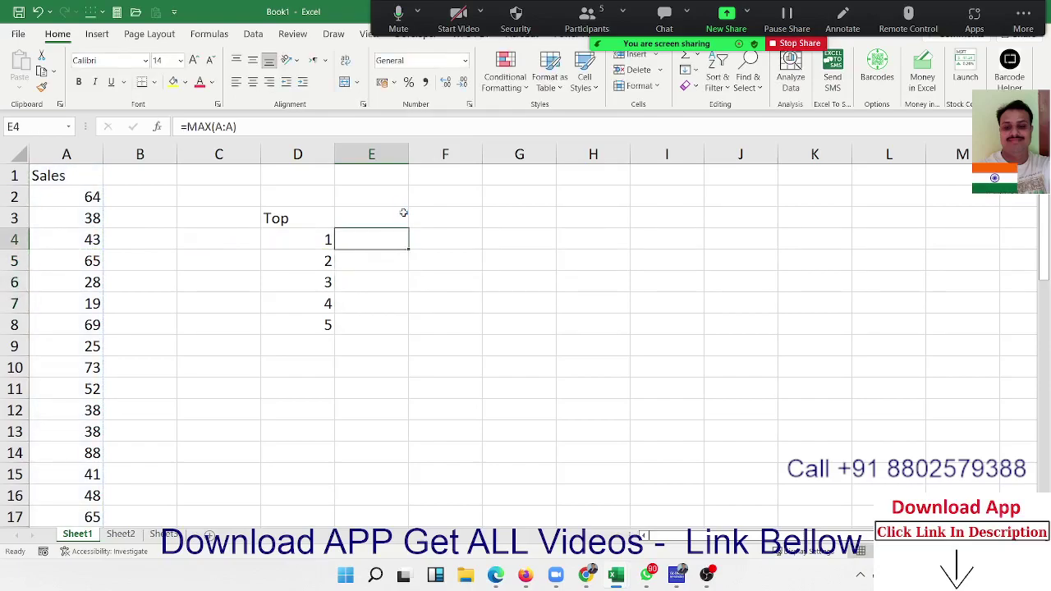
# - Enter =LARGE(A:A,D4) in E4 to return the largest sale
pyautogui.press('F2')
pyautogui.write('=lar')
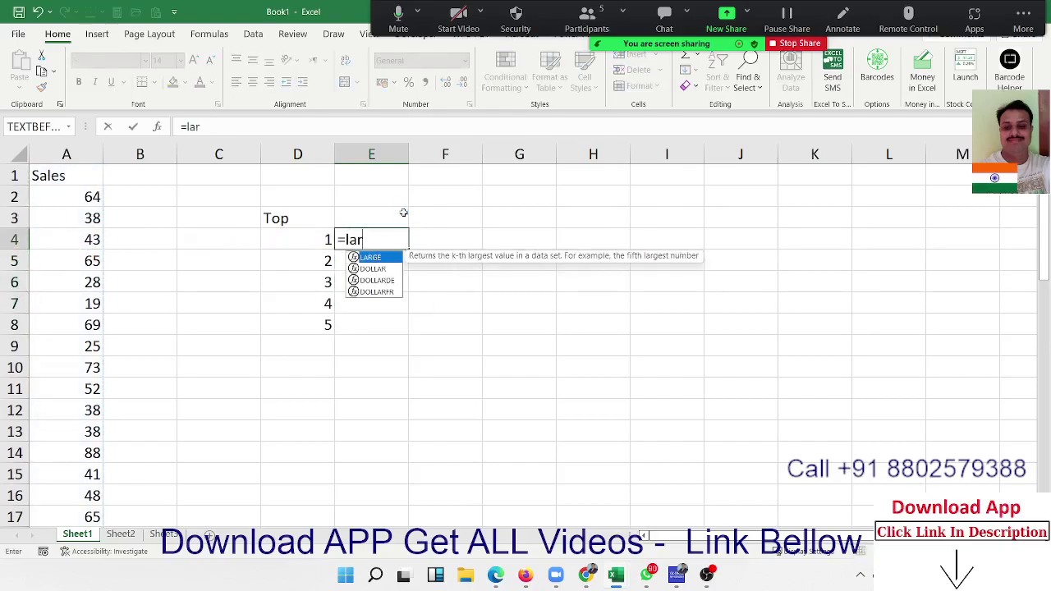
pyautogui.press('Tab')
pyautogui.press('Left')
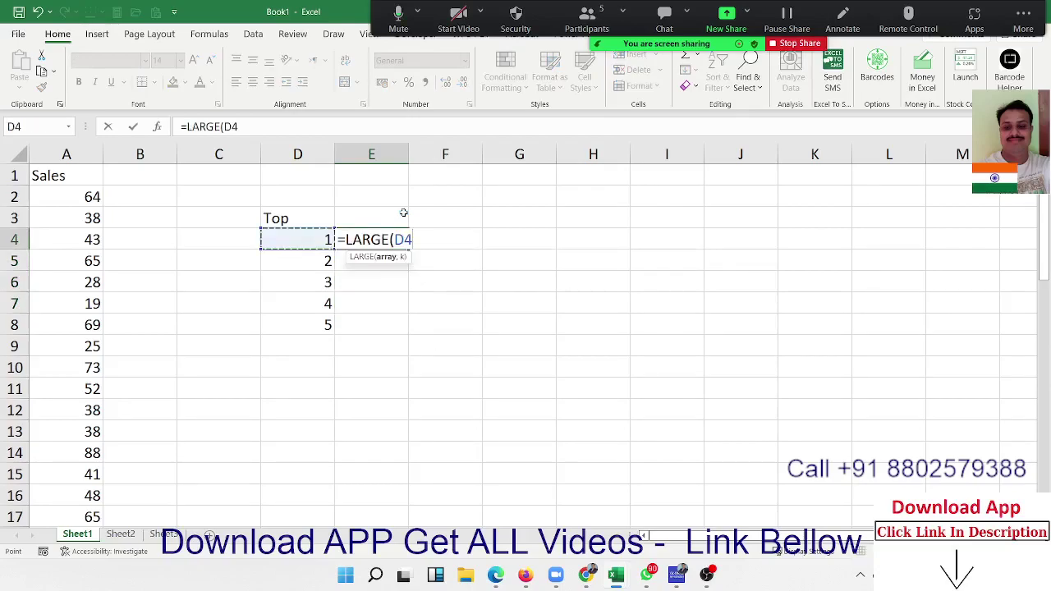
pyautogui.press('Left')
pyautogui.press('Left')
pyautogui.press('Left')
pyautogui.hotkey('ctrl', 'space')
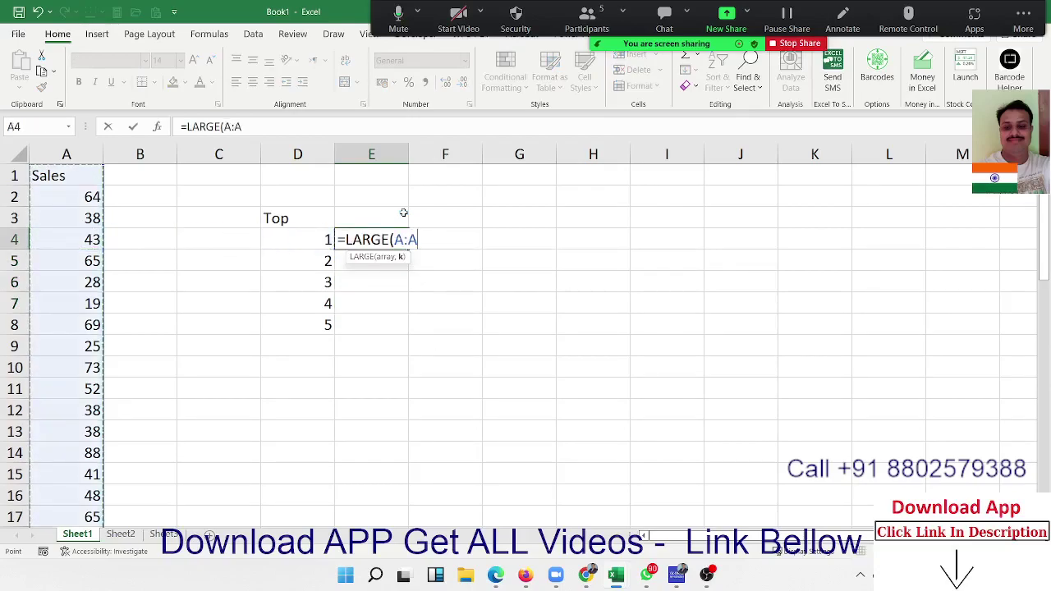
pyautogui.write(',')
pyautogui.press('Left')
pyautogui.press('Return')
# - Fill the LARGE formula down to E8, giving 90, 88, 88, 73, 69
pyautogui.press('Left')
pyautogui.hotkey('ctrl', 'Down')
pyautogui.press('Right')
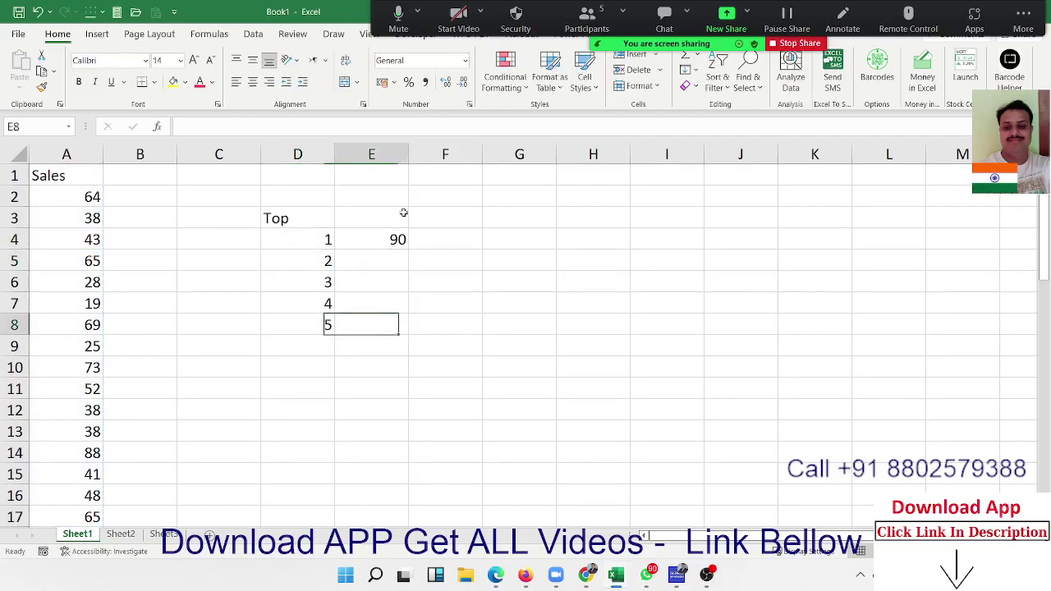
pyautogui.hotkey('ctrl', 'shift', 'Up')
pyautogui.hotkey('ctrl', 'd')
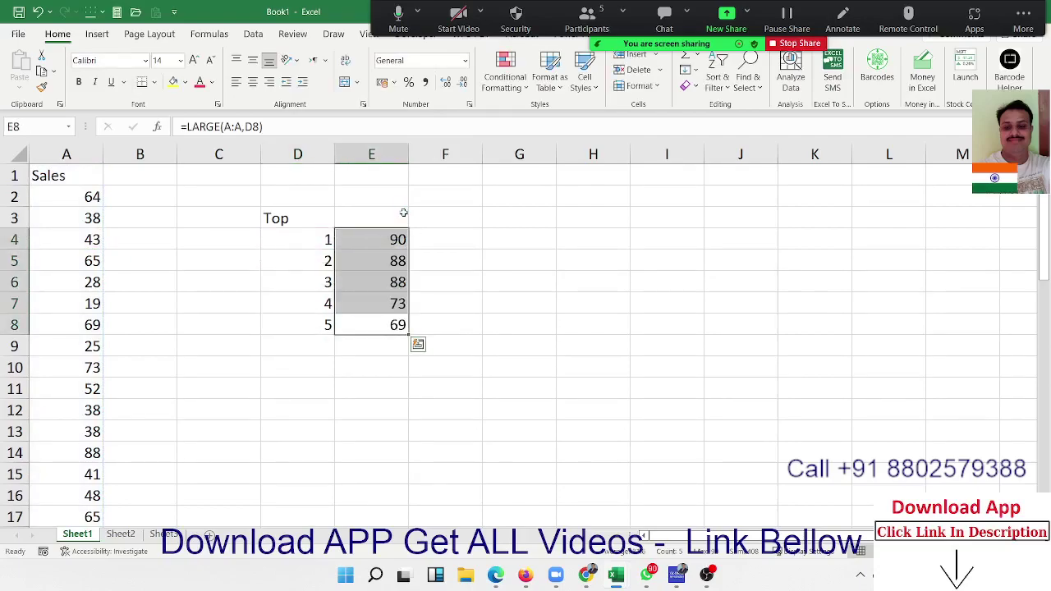
pyautogui.press('Up')
pyautogui.press('Up')
pyautogui.press('Up')
pyautogui.press('Up')
pyautogui.press('Down')
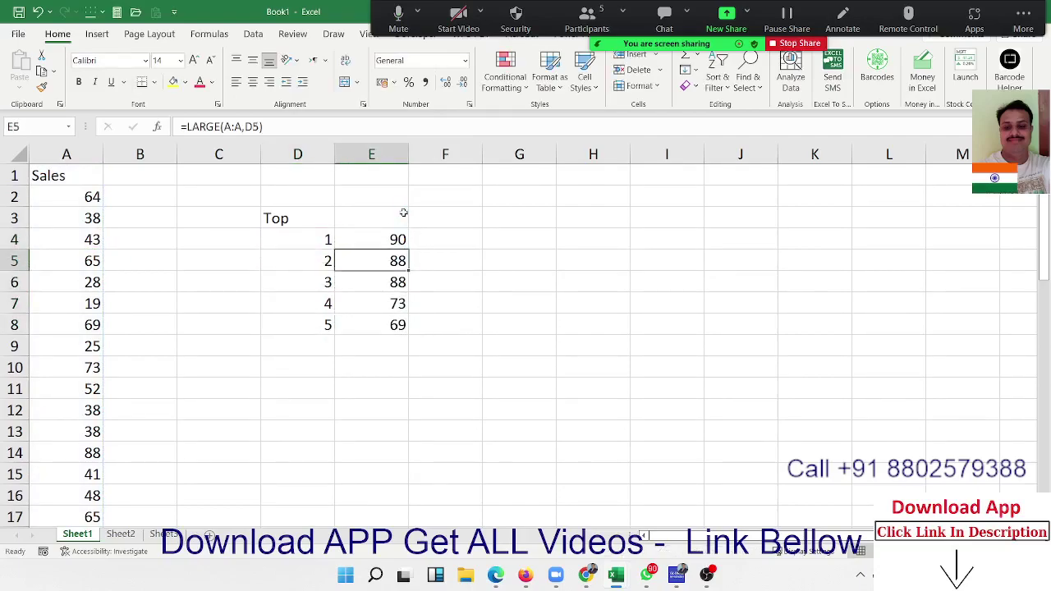
pyautogui.press('Down')
pyautogui.press('Down')
pyautogui.press('Down')
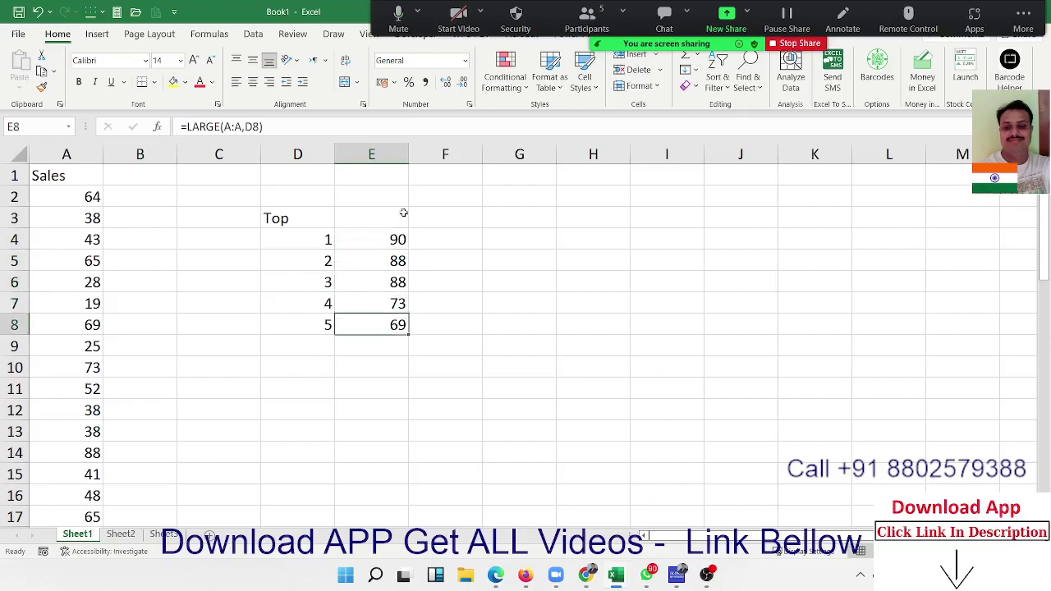
pyautogui.hotkey('shift', 'Up')
pyautogui.hotkey('shift', 'Up')
pyautogui.hotkey('shift', 'Up')
pyautogui.hotkey('shift', 'Up')
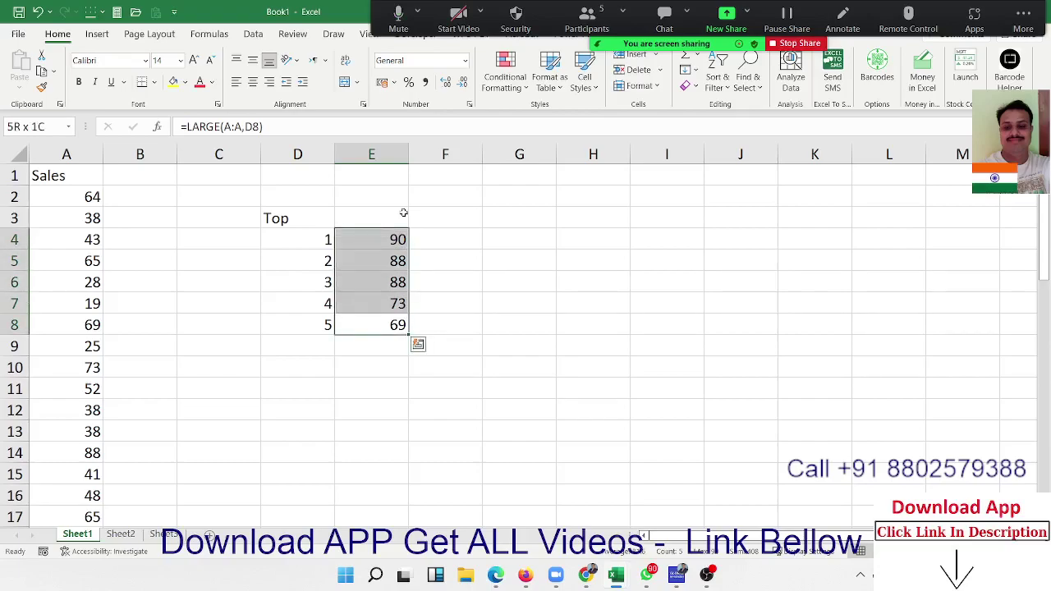
pyautogui.press('Up')
pyautogui.press('Up')
pyautogui.press('Up')
pyautogui.press('Up')
# - Enter =SMALL(A:A,D4) in F4 to return the smallest sale
pyautogui.press('Right')
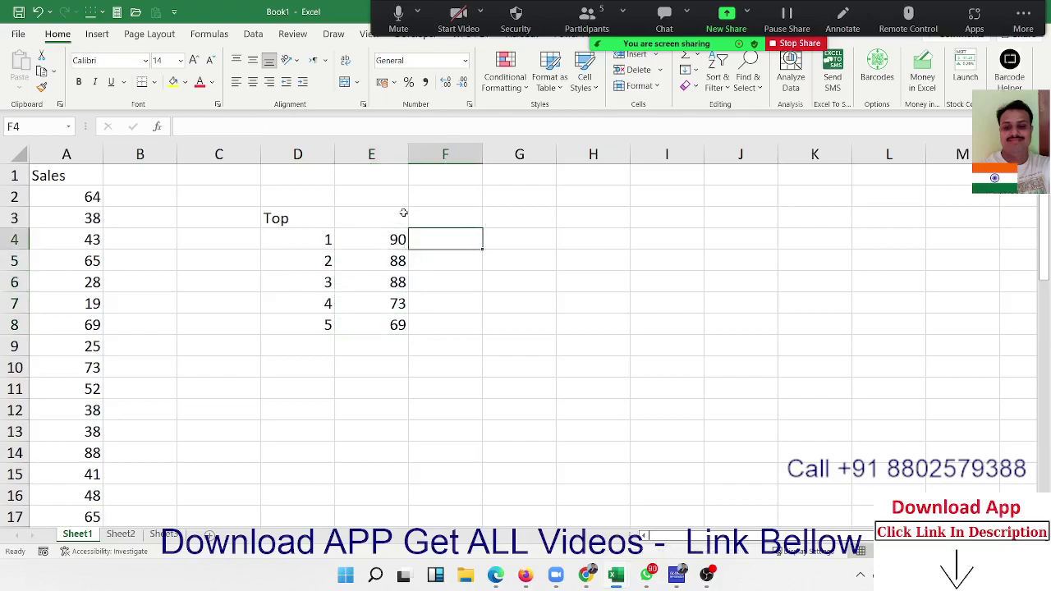
pyautogui.write('=sm')
pyautogui.press('Tab')
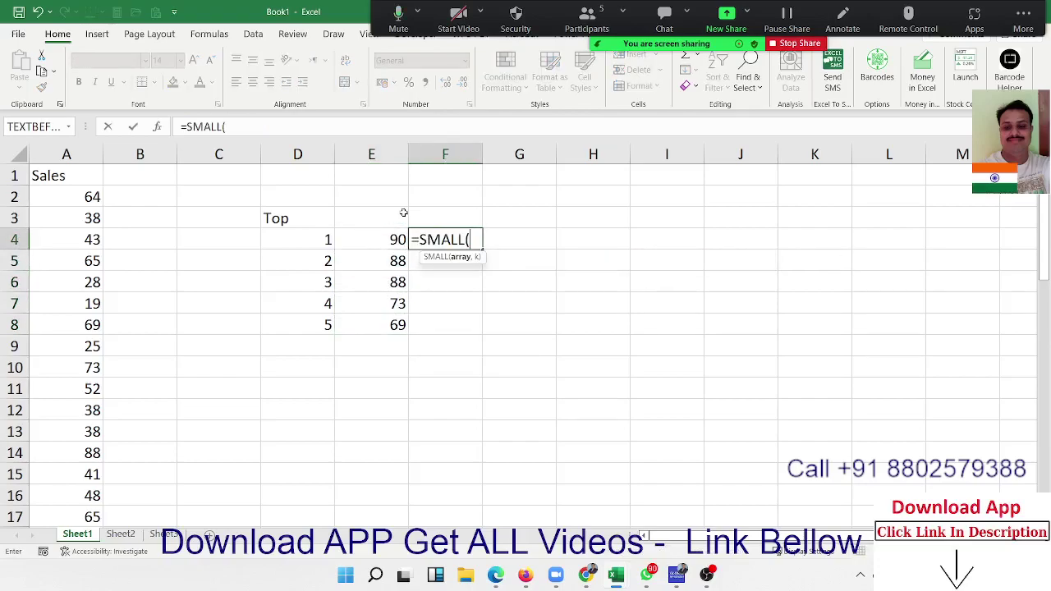
pyautogui.press('Left')
pyautogui.press('Left')
pyautogui.press('Left')
pyautogui.press('Left')
pyautogui.press('Left')
pyautogui.hotkey('ctrl', 'space')
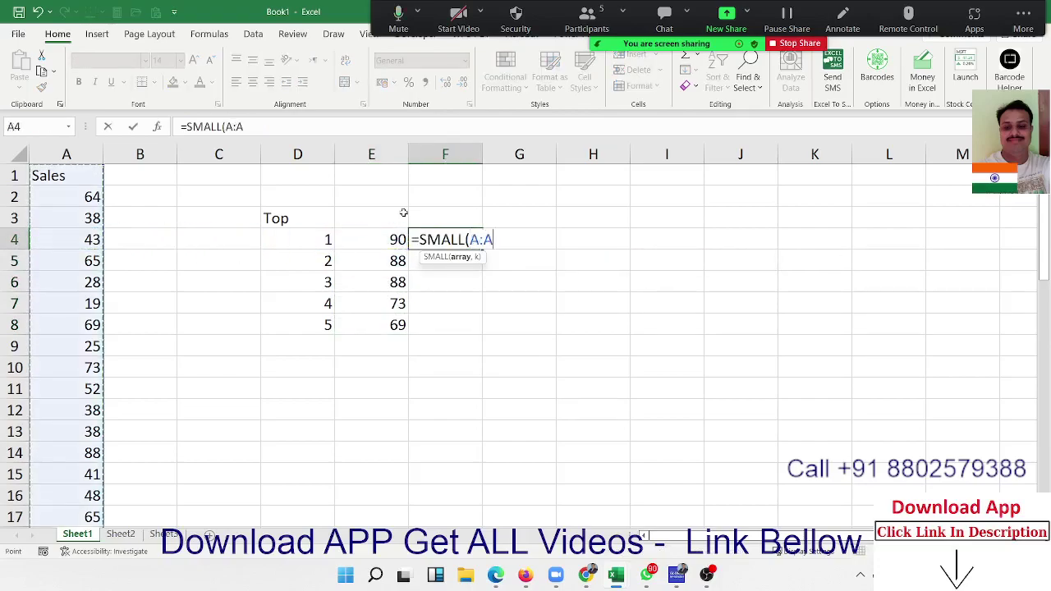
pyautogui.write(',')
pyautogui.press('Left')
pyautogui.press('Left')
pyautogui.press('Return')
pyautogui.press('Left')
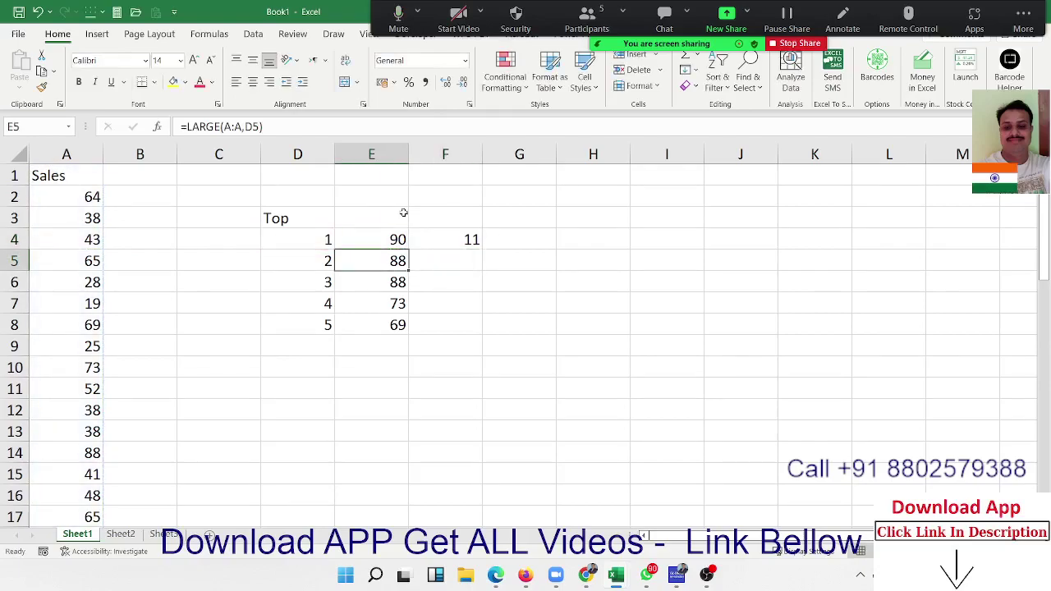
# - Fill the SMALL formula down to F8, giving 11, 13, 19, 20, 20
pyautogui.hotkey('ctrl', 'Down')
pyautogui.press('Right')
pyautogui.hotkey('ctrl', 'shift', 'Up')
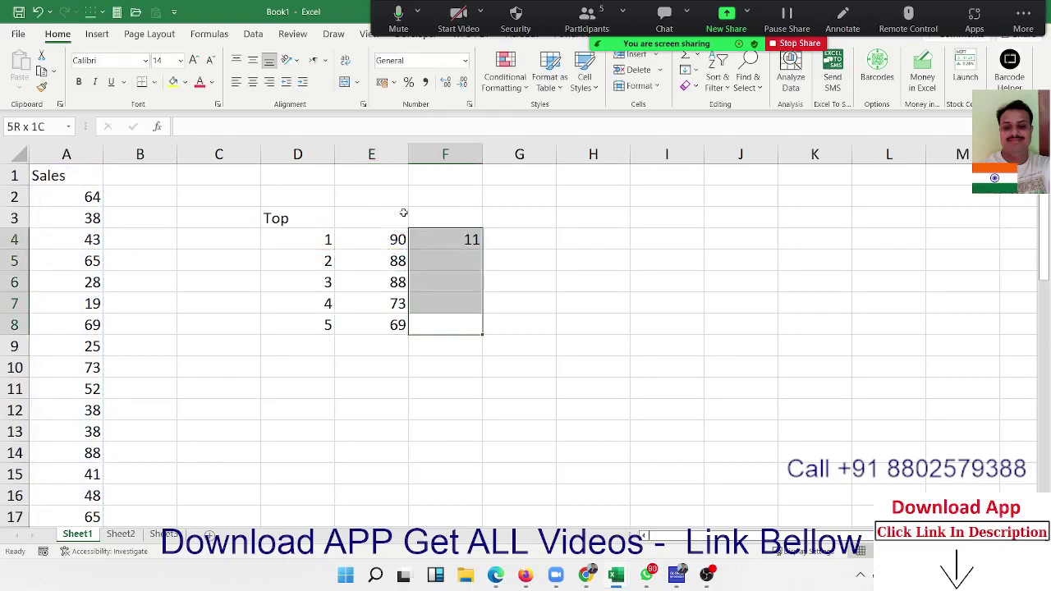
pyautogui.hotkey('ctrl', 'd')
pyautogui.press('Down')
pyautogui.press('Up')
pyautogui.press('Up')
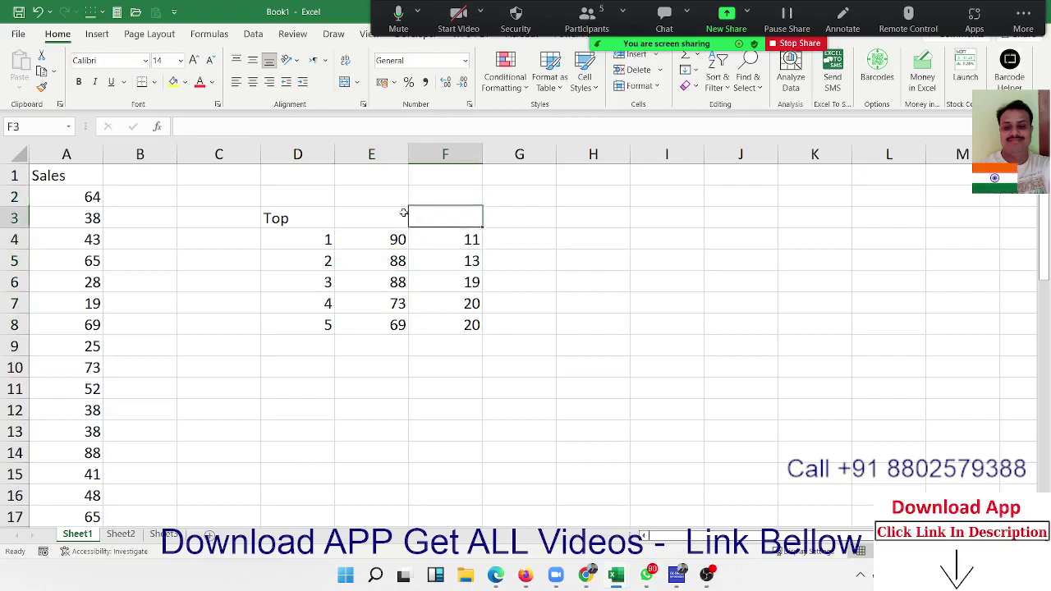
pyautogui.press('Down')
pyautogui.press('Down')
pyautogui.press('Down')
pyautogui.press('Down')
pyautogui.press('Left')
pyautogui.press('Left')
# - Type 'Top' in D10 and the count 5 in E10
pyautogui.press('Up')
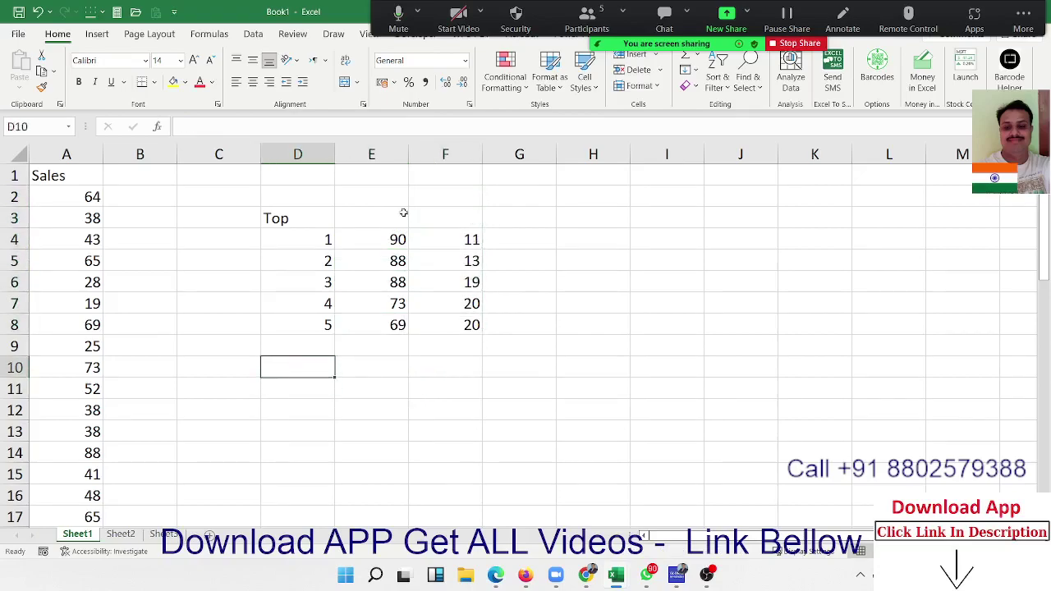
pyautogui.write('Top')
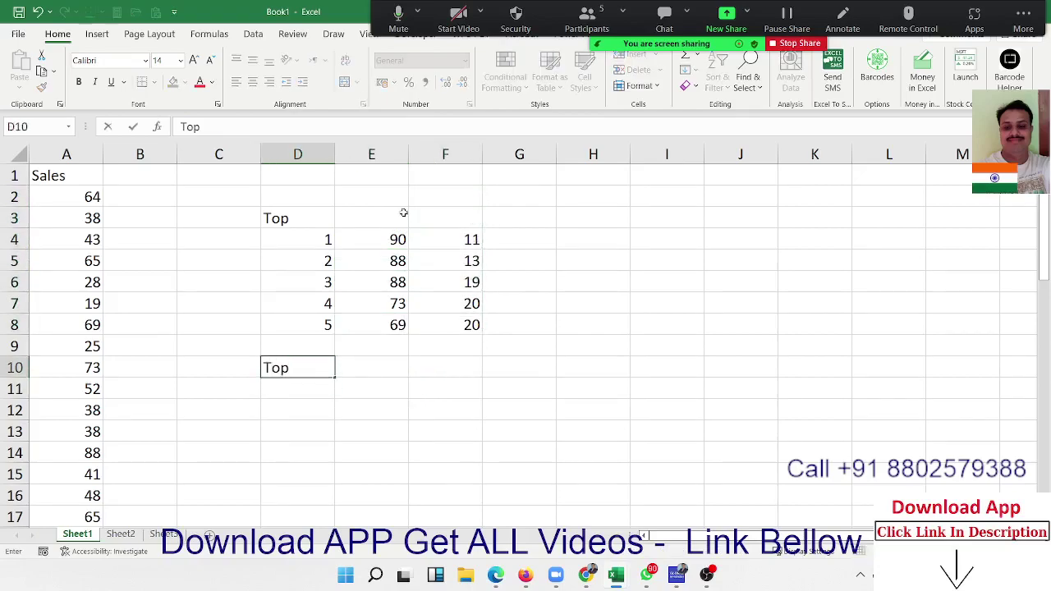
pyautogui.press('Return')
pyautogui.press('Up')
pyautogui.press('Right')
pyautogui.write('5')
pyautogui.press('Right')
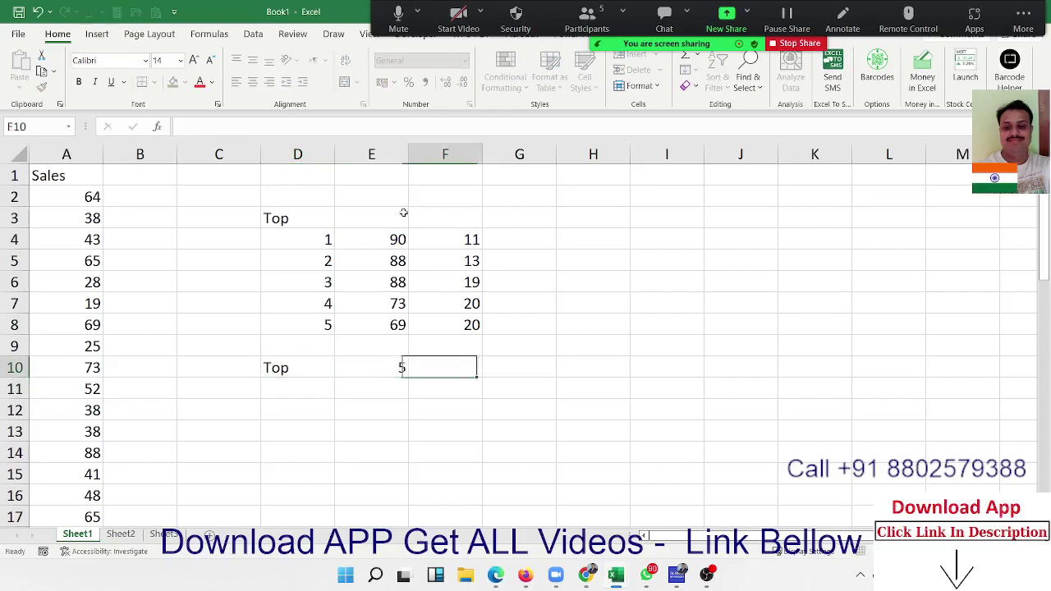
pyautogui.press('Left')
pyautogui.press('Up')
pyautogui.press('Up')
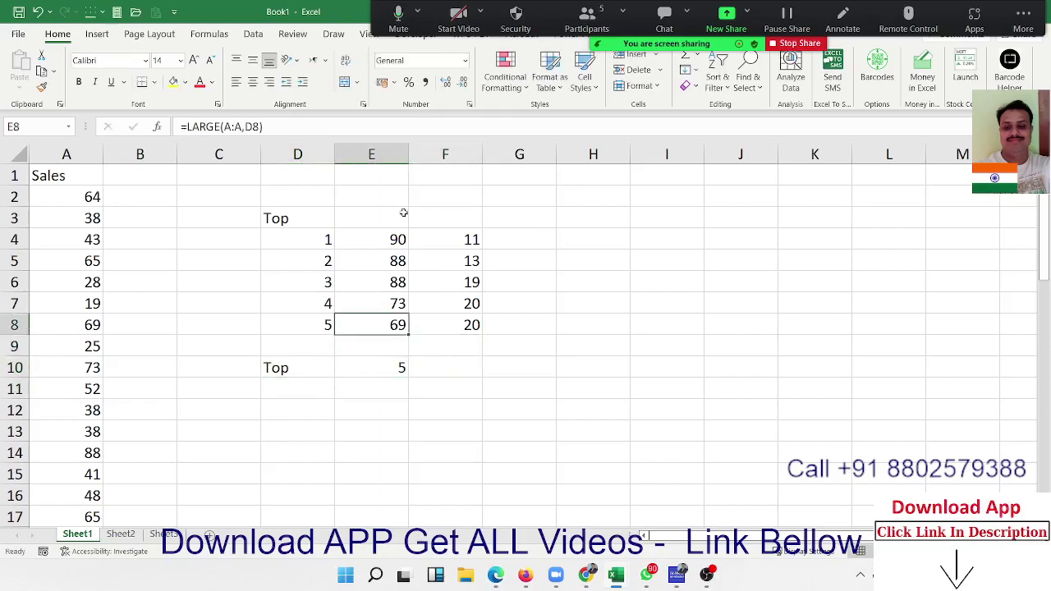
pyautogui.hotkey('shift', 'Up')
pyautogui.hotkey('shift', 'Up')
pyautogui.hotkey('shift', 'Up')
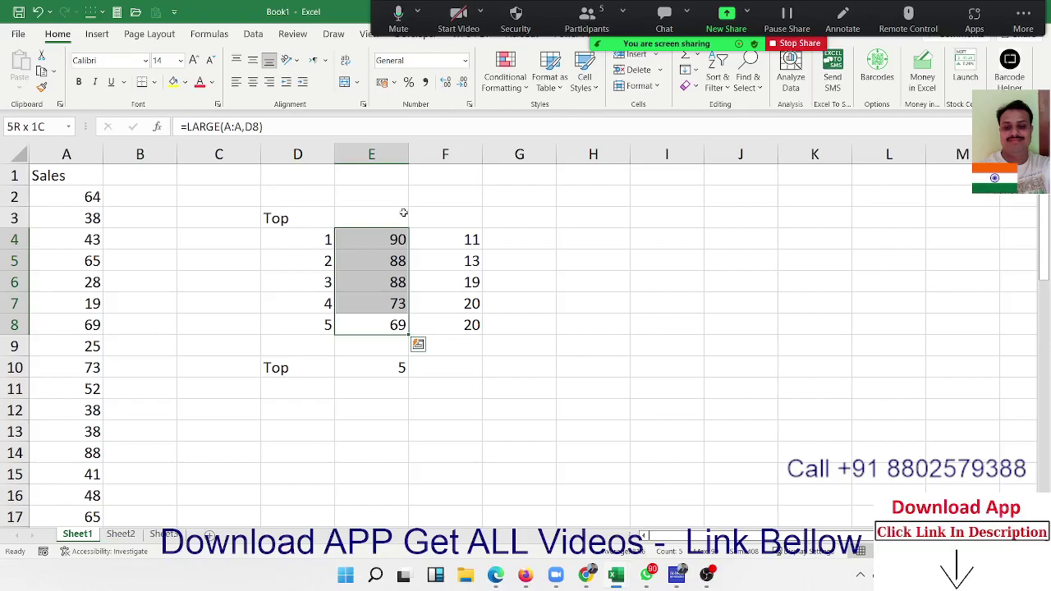
pyautogui.press('Down')
pyautogui.press('Down')
# - Try other counts in E10: 10, then 100, then 10 again
pyautogui.write('7')
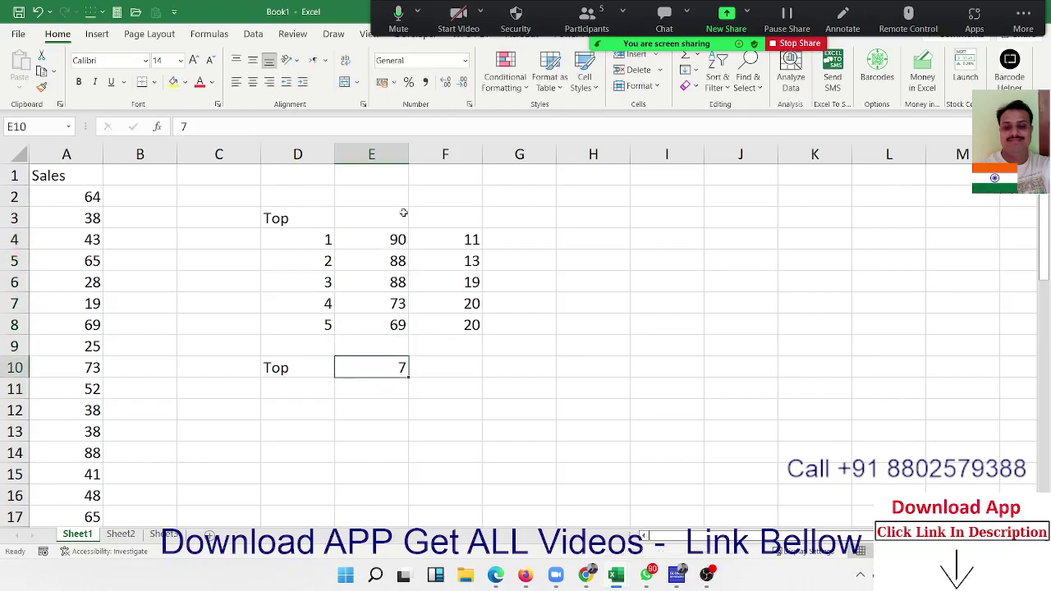
pyautogui.press('BackSpace')
pyautogui.write('10')
pyautogui.press('Up')
pyautogui.press('Down')
pyautogui.write('100')
pyautogui.press('Return')
pyautogui.press('Up')
pyautogui.write('1')
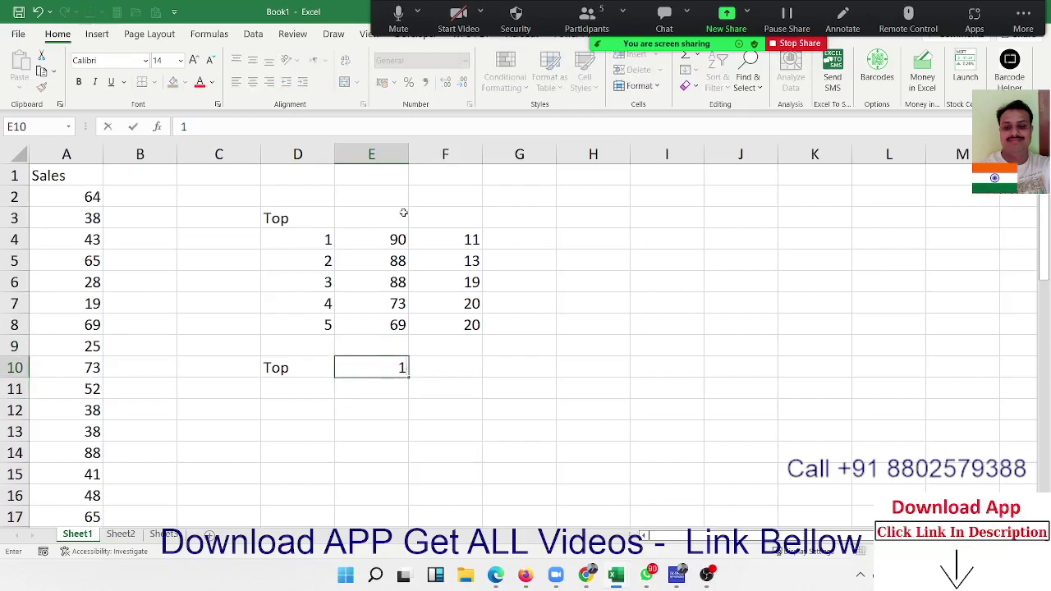
pyautogui.write('0')
pyautogui.press('Tab')
# - Review the top-five results in E4:E8 and set E10 back to 5
pyautogui.press('Up')
pyautogui.press('Left')
pyautogui.press('Up')
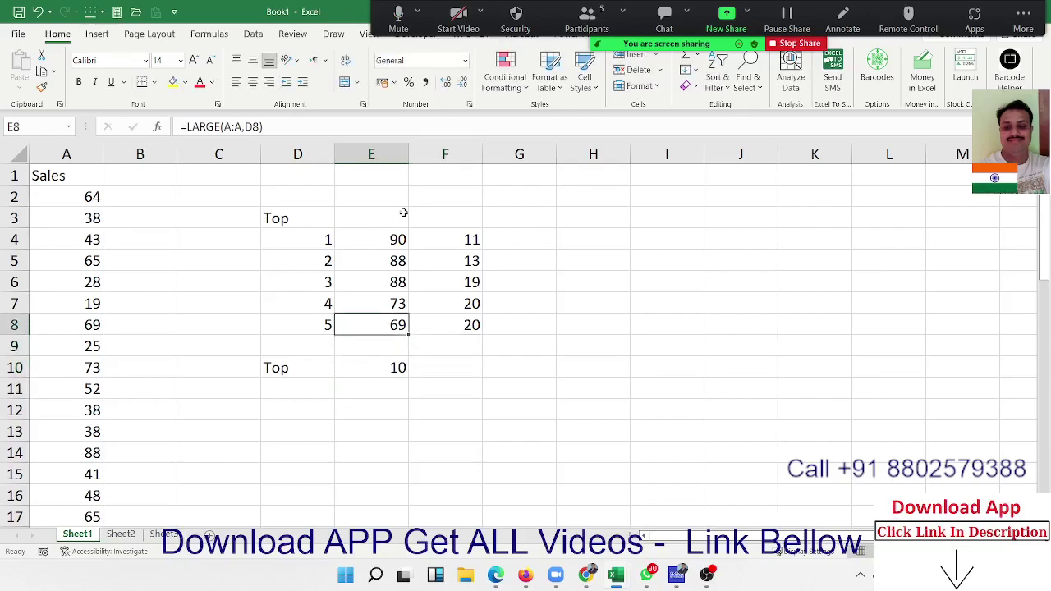
pyautogui.hotkey('ctrl', 'shift', 'Up')
pyautogui.press('Down')
pyautogui.press('Right')
pyautogui.press('Down')
pyautogui.press('Left')
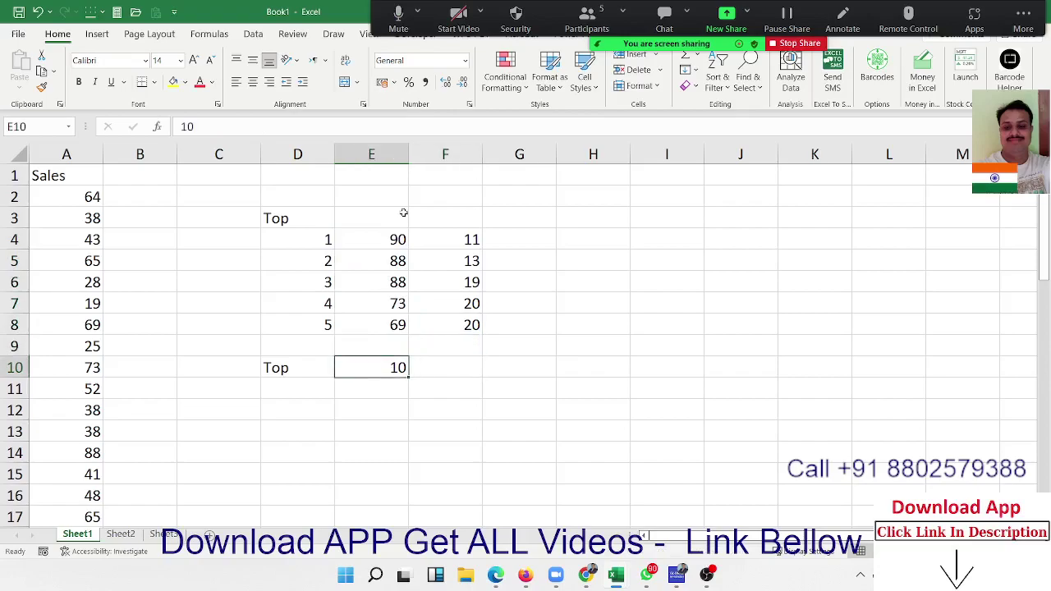
pyautogui.write('5')
pyautogui.press('Return')
pyautogui.press('Up')
pyautogui.press('Right')
# - Enter =SUM(LARGE(A2:A33,{1,2,3,4,5})) in F10, which returns 408
pyautogui.write('=s')
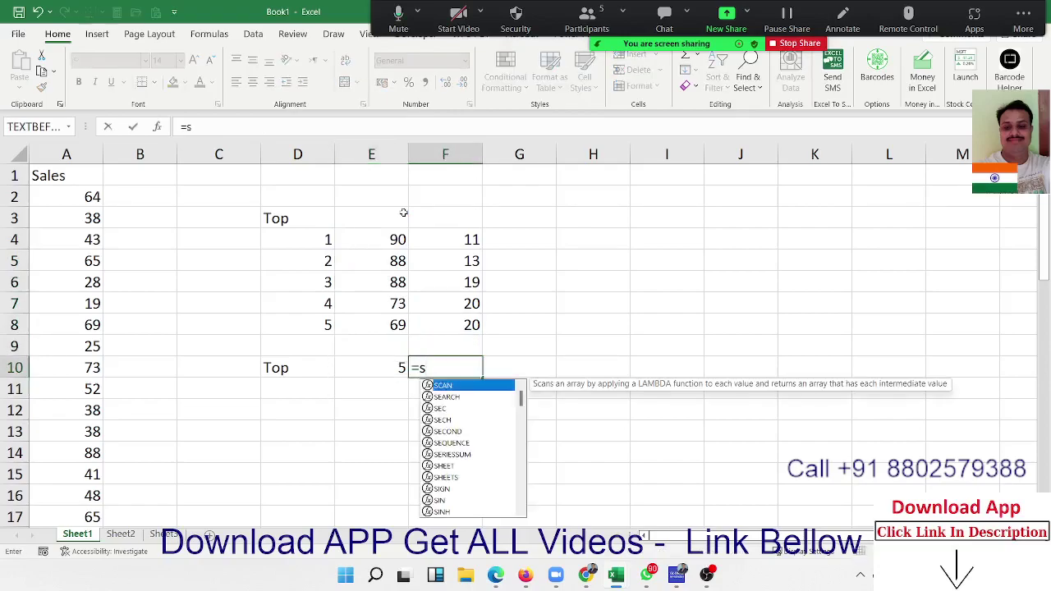
pyautogui.write('um')
pyautogui.press('Tab')
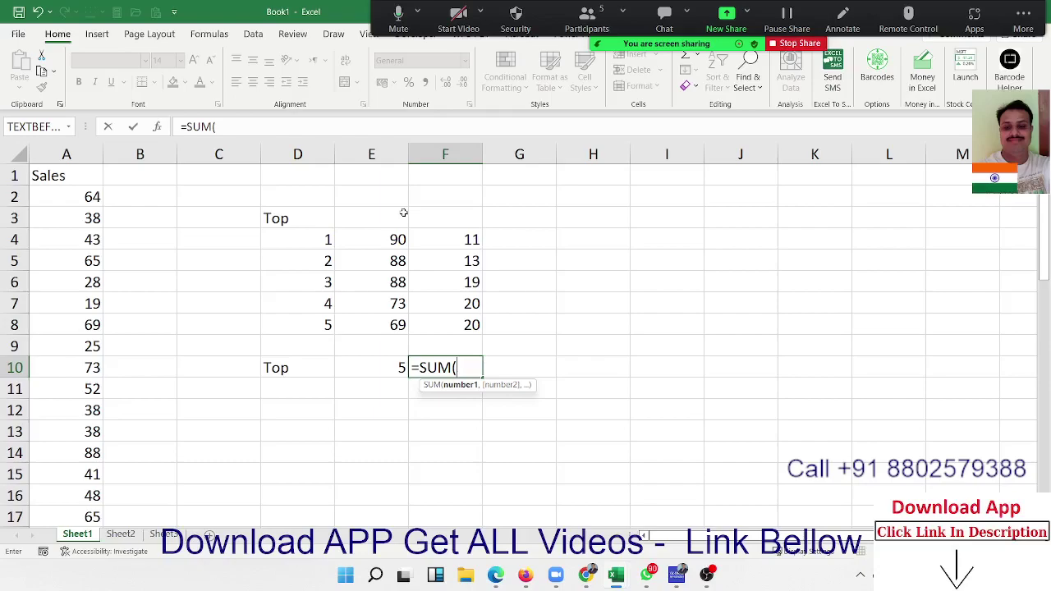
pyautogui.write('la')
pyautogui.press('Down')
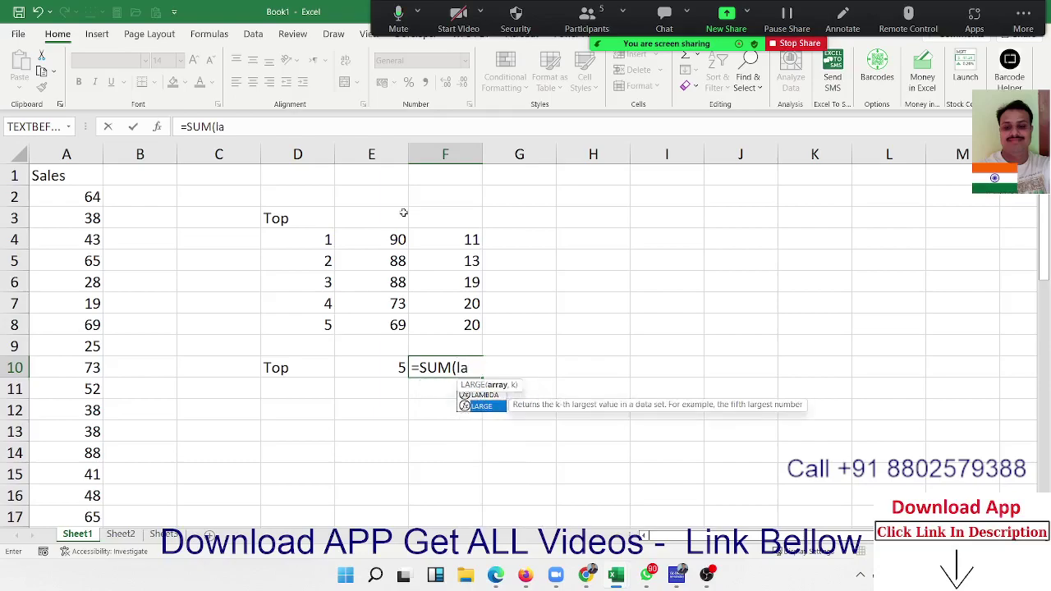
pyautogui.press('Tab')
pyautogui.press('Left')
pyautogui.press('Left')
pyautogui.press('Left')
pyautogui.press('Left')
pyautogui.press('Left')
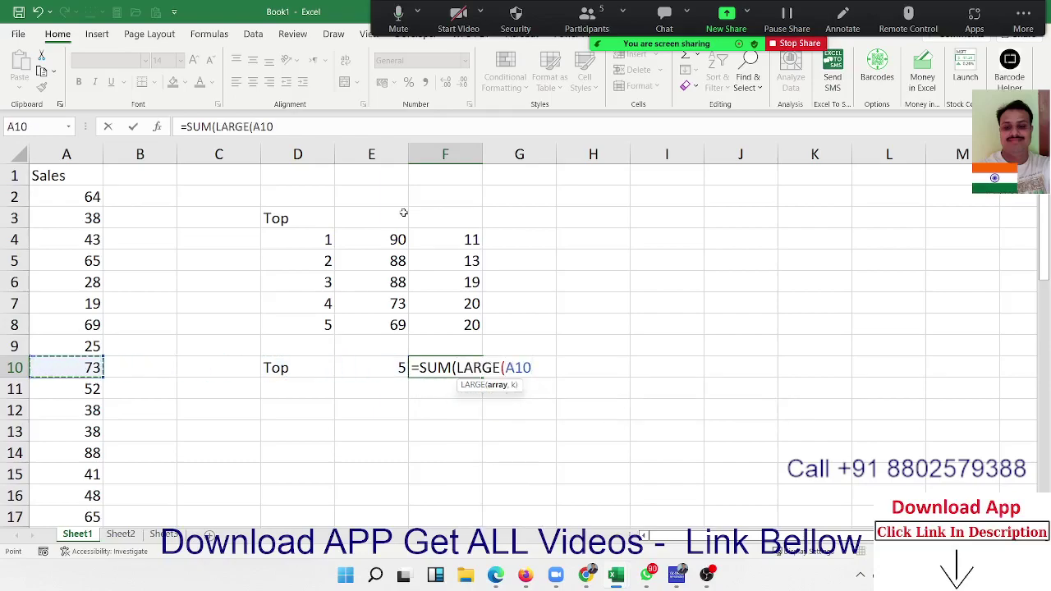
pyautogui.hotkey('ctrl', 'Up')
pyautogui.press('Down')
pyautogui.hotkey('ctrl', 'shift', 'Down')
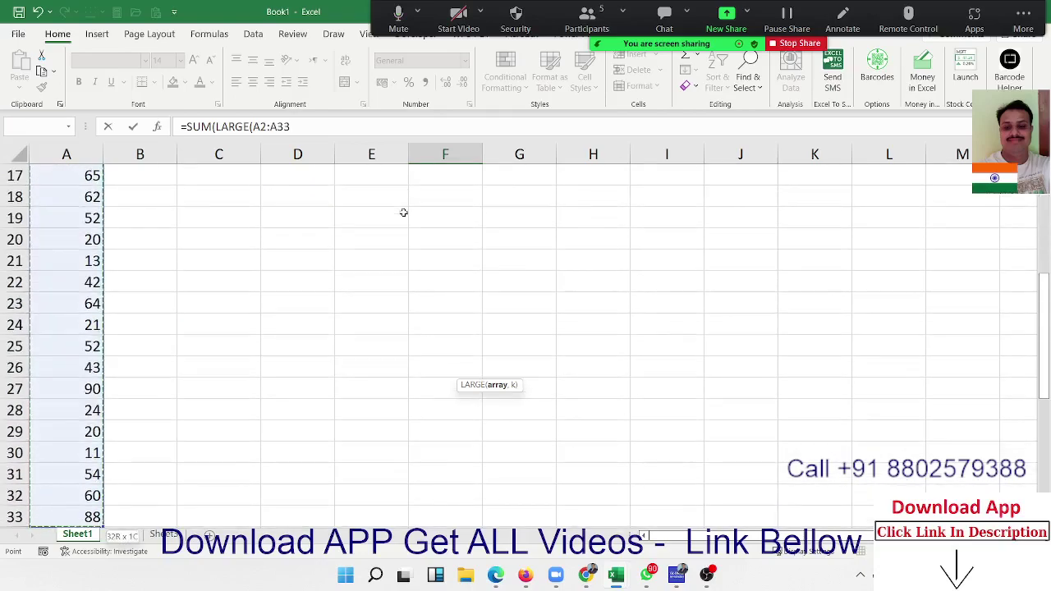
pyautogui.write(',{')
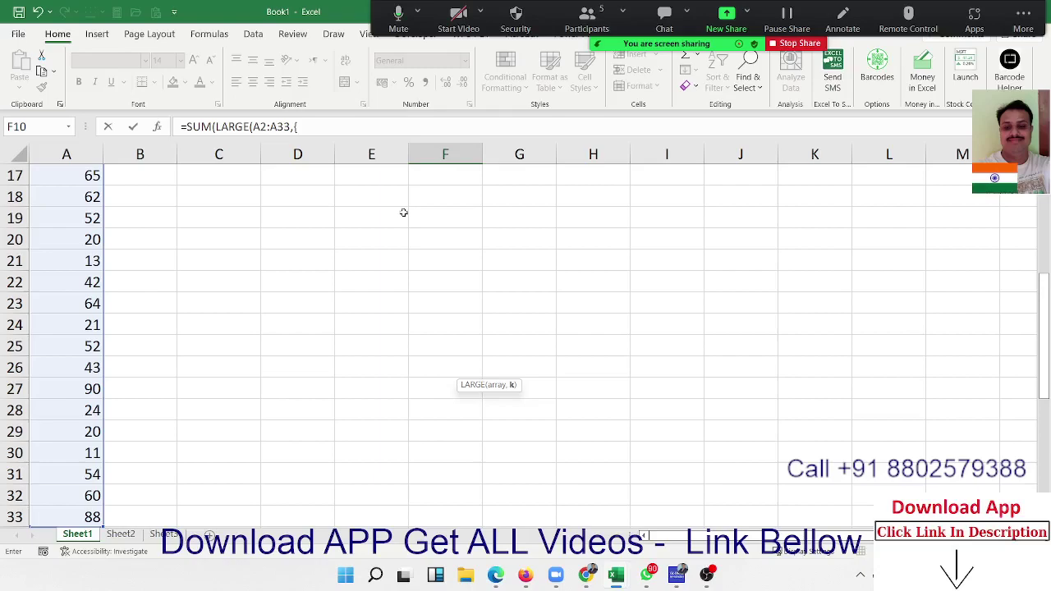
pyautogui.write('1,2,3,4,')
pyautogui.write('5}')
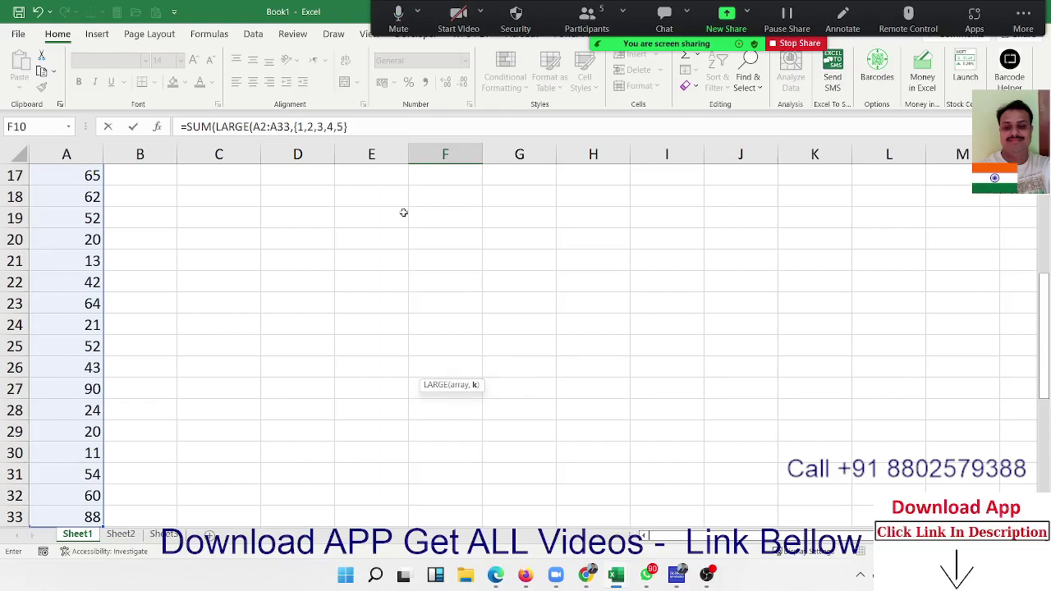
pyautogui.write(')')
pyautogui.press('Return')
pyautogui.press('Return')
pyautogui.press('Up')
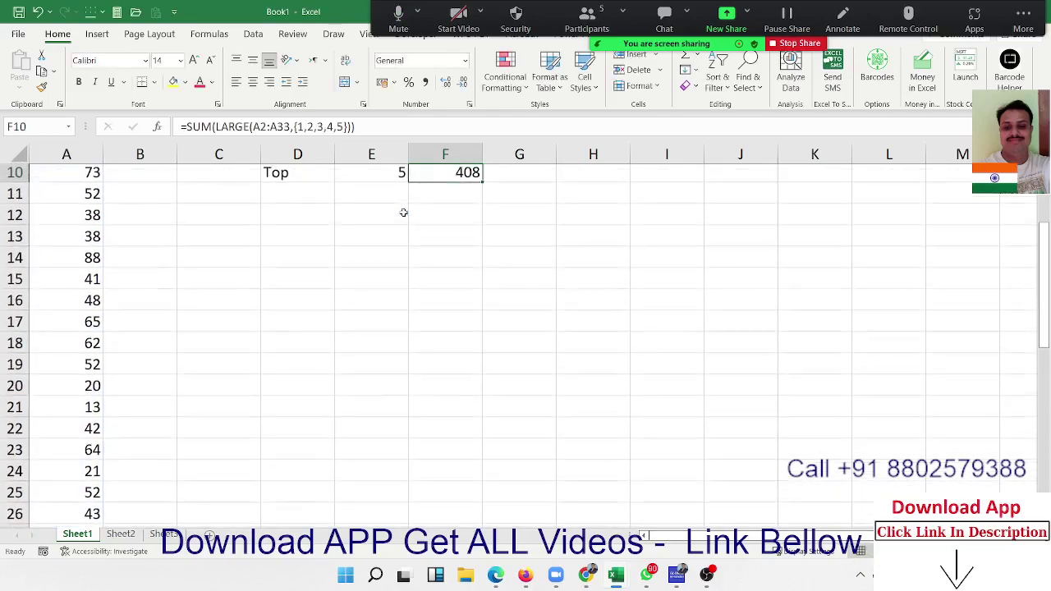
pyautogui.press('Up')
pyautogui.press('Up')
pyautogui.press('Up')
pyautogui.press('Up')
pyautogui.press('Up')
pyautogui.press('Down')
pyautogui.press('Down')
pyautogui.press('Down')
pyautogui.press('Down')
pyautogui.press('Down')
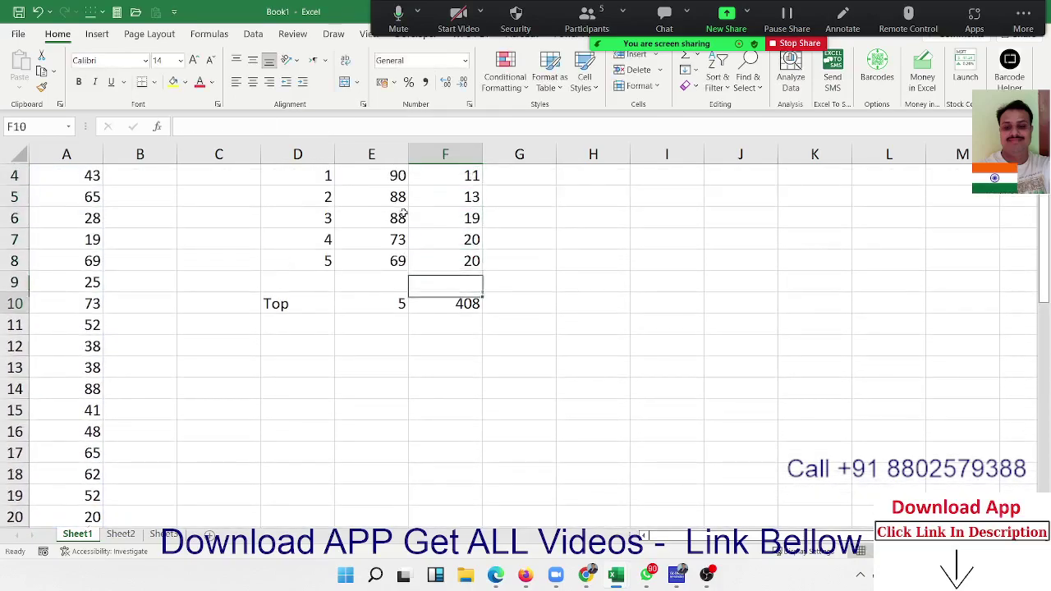
pyautogui.press('Down')
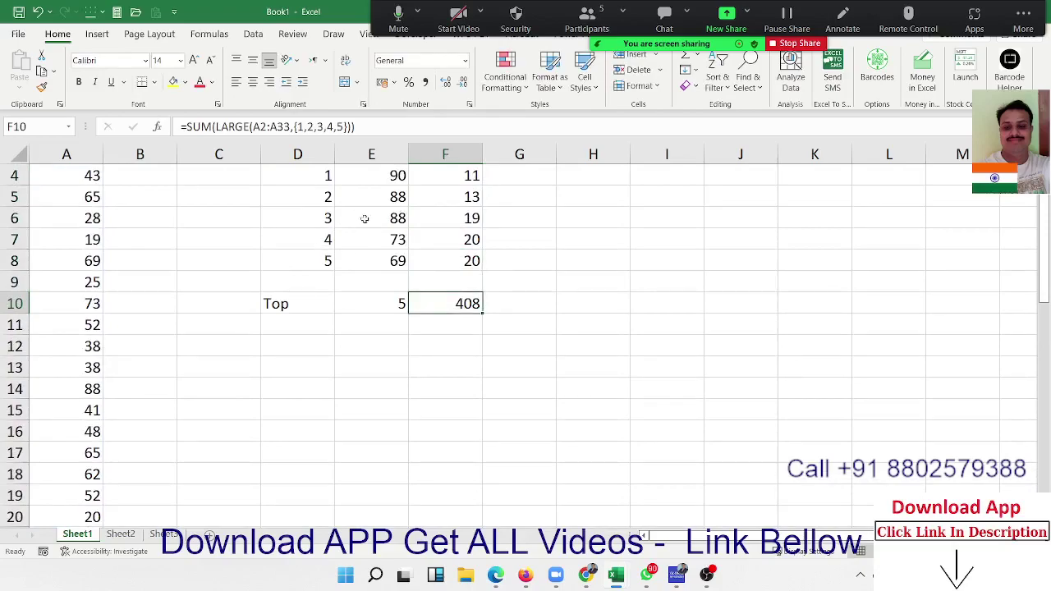
# - Use Evaluate Formula on F10 to see 90, 88, 88, 73, 69 summed to 408
pyautogui.click(209, 34)
pyautogui.click(630, 90)
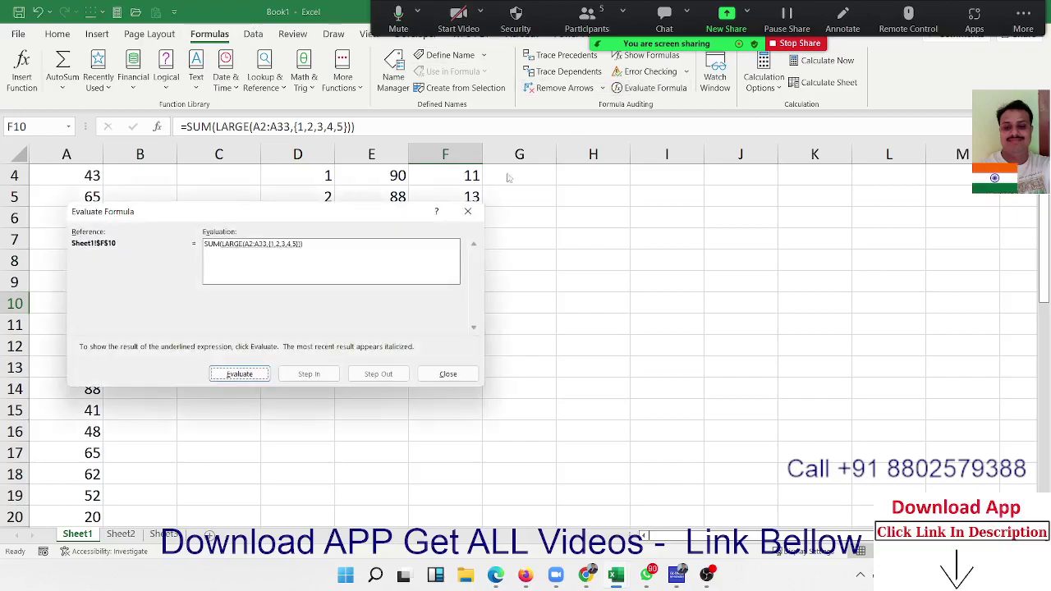
pyautogui.click(238, 374)
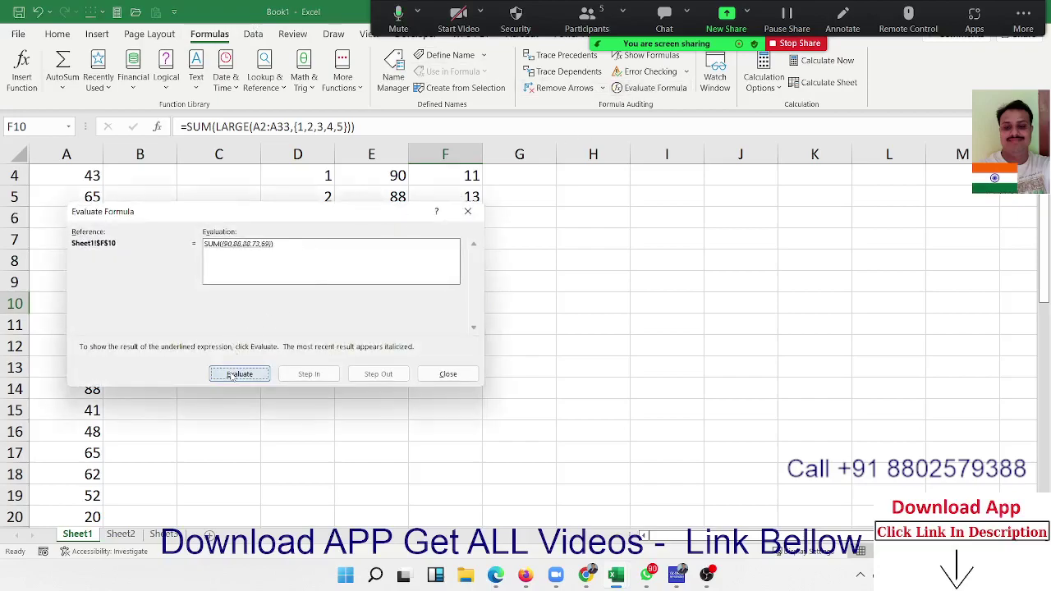
pyautogui.click(239, 374)
pyautogui.click(447, 374)
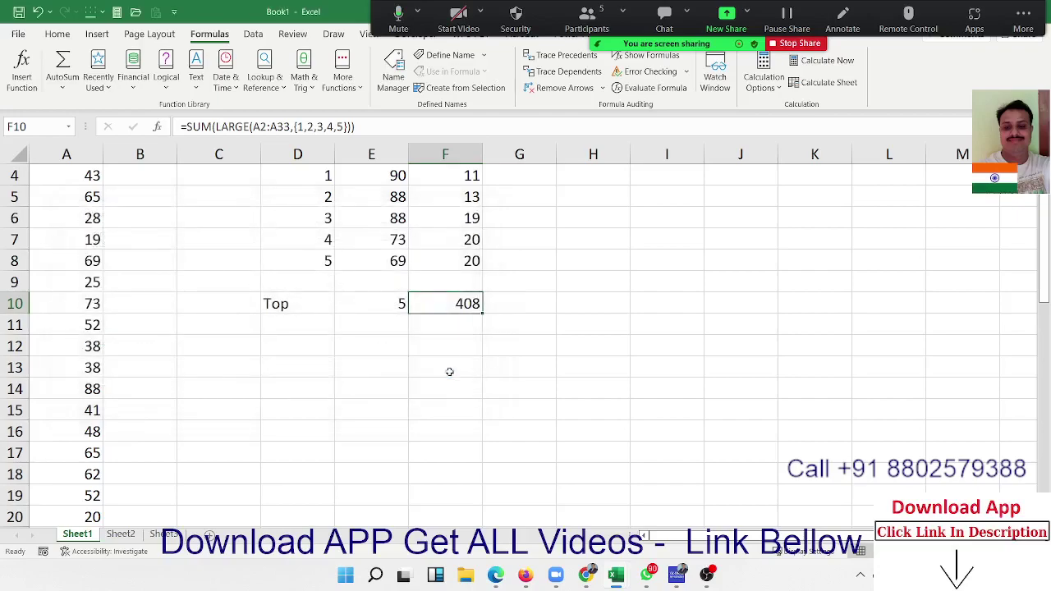
pyautogui.doubleClick(433, 303)
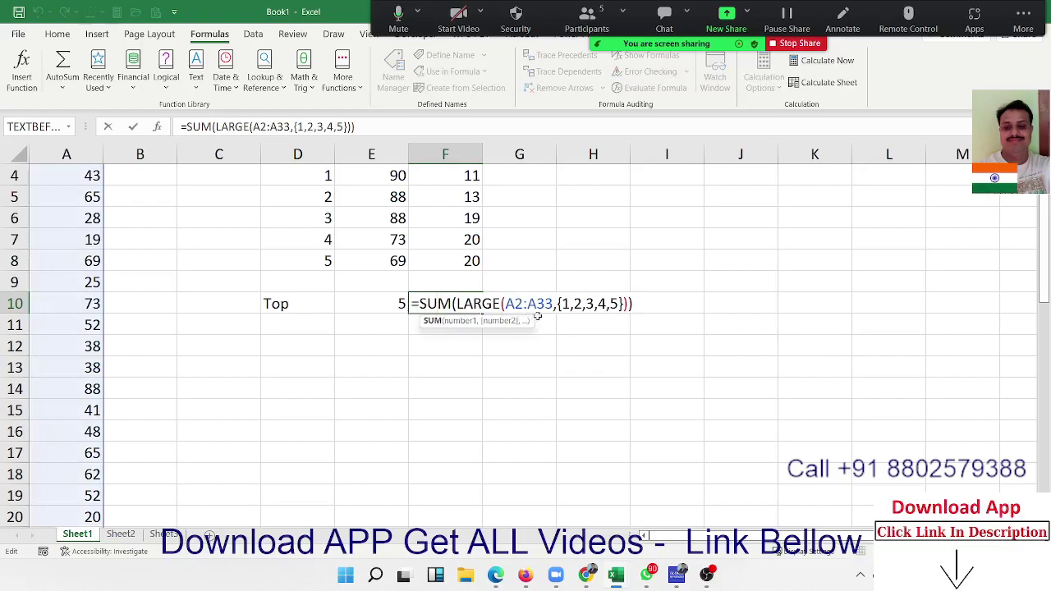
# - Replace F10's constant rank list with ROW(1:5), giving =SUM(LARGE(A2:A33,ROW(1:5))) = 408
pyautogui.click(557, 304)
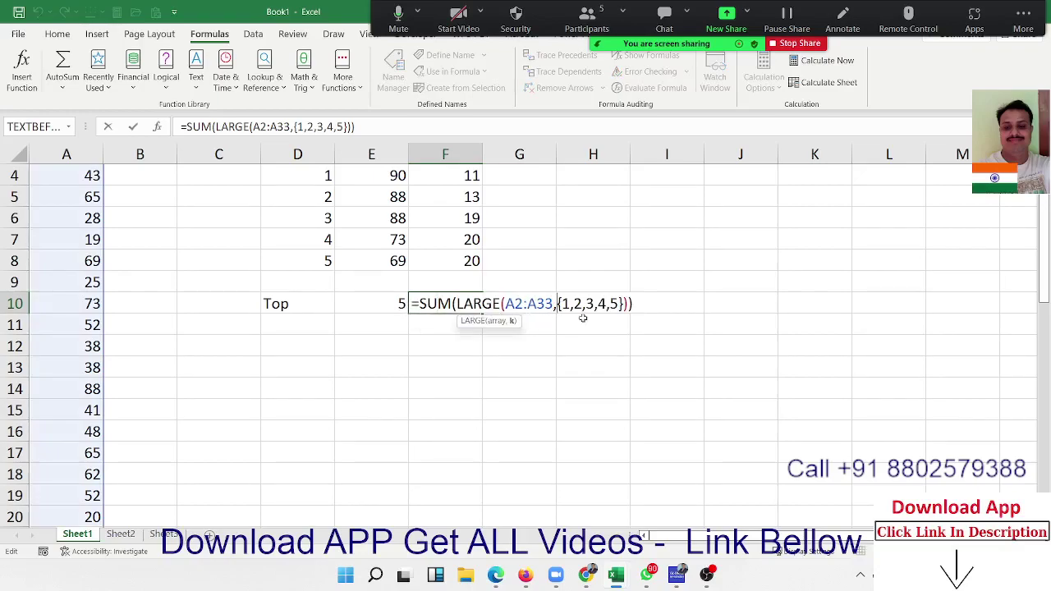
pyautogui.press('Delete')
pyautogui.press('Delete')
pyautogui.press('Delete')
pyautogui.press('Delete')
pyautogui.press('Delete')
pyautogui.press('Delete')
pyautogui.press('Delete')
pyautogui.press('Delete')
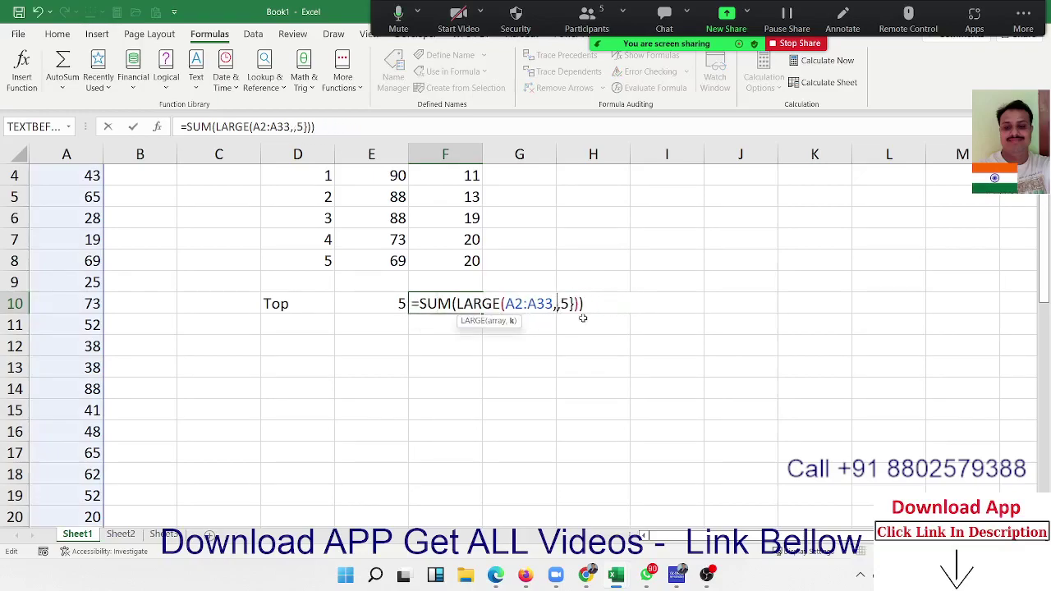
pyautogui.press('Delete')
pyautogui.press('Delete')
pyautogui.press('Delete')
pyautogui.write('ro')
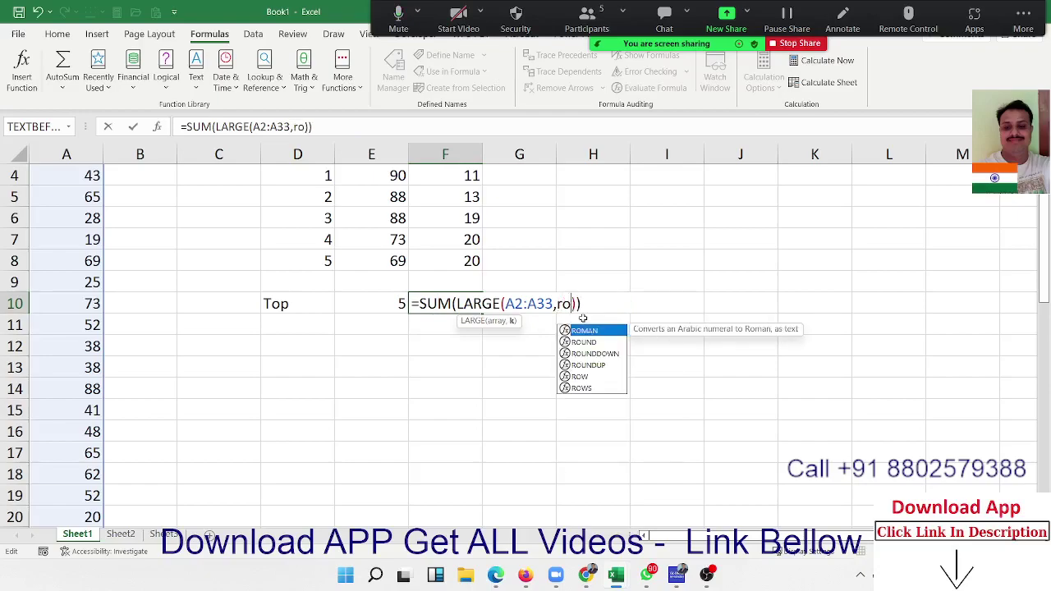
pyautogui.write('w')
pyautogui.press('Tab')
pyautogui.write('1')
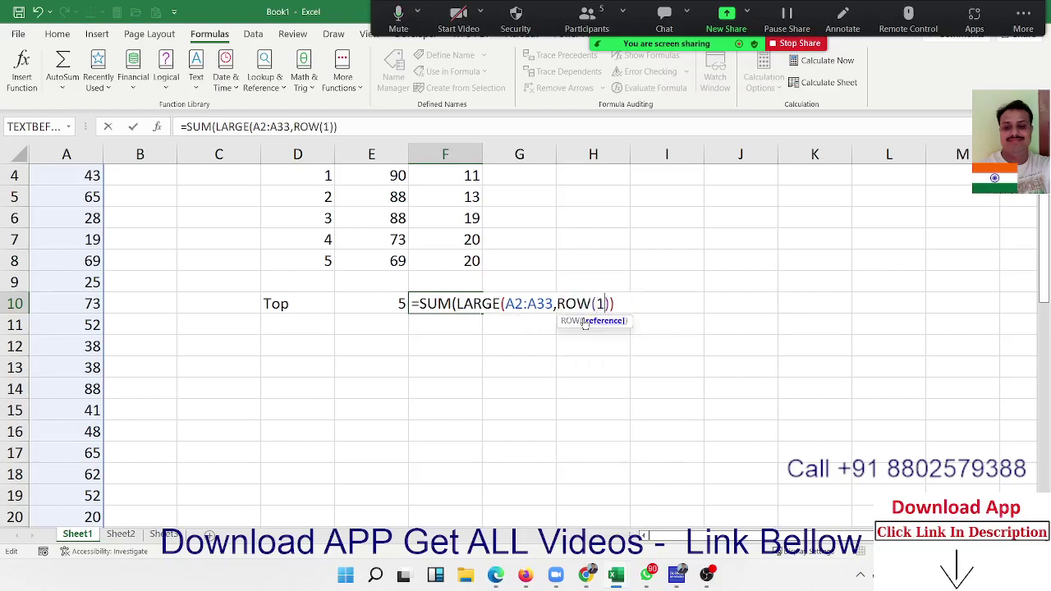
pyautogui.write(':5')
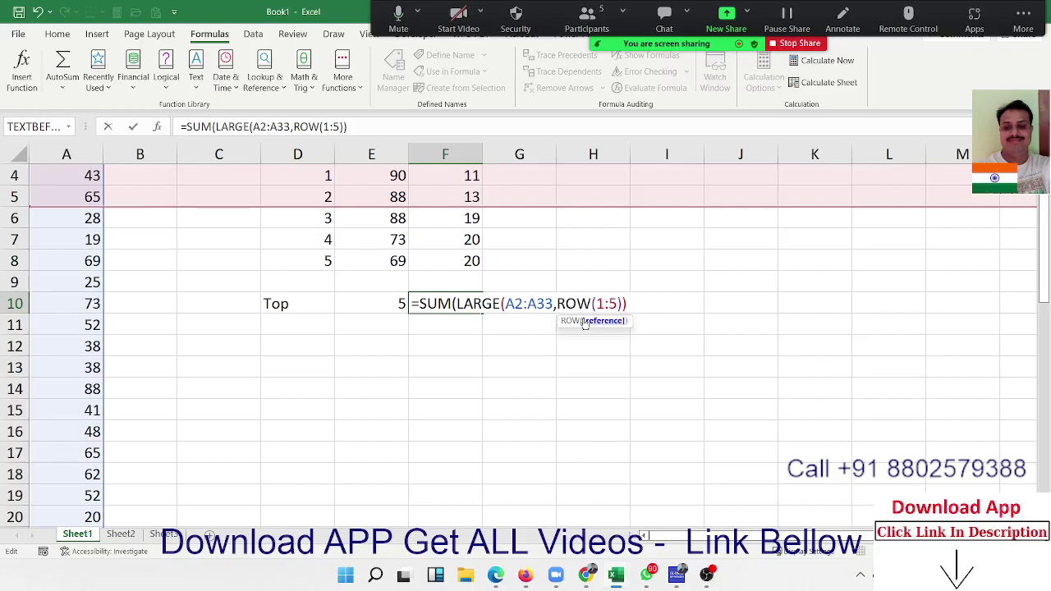
pyautogui.press('Return')
pyautogui.press('Return')
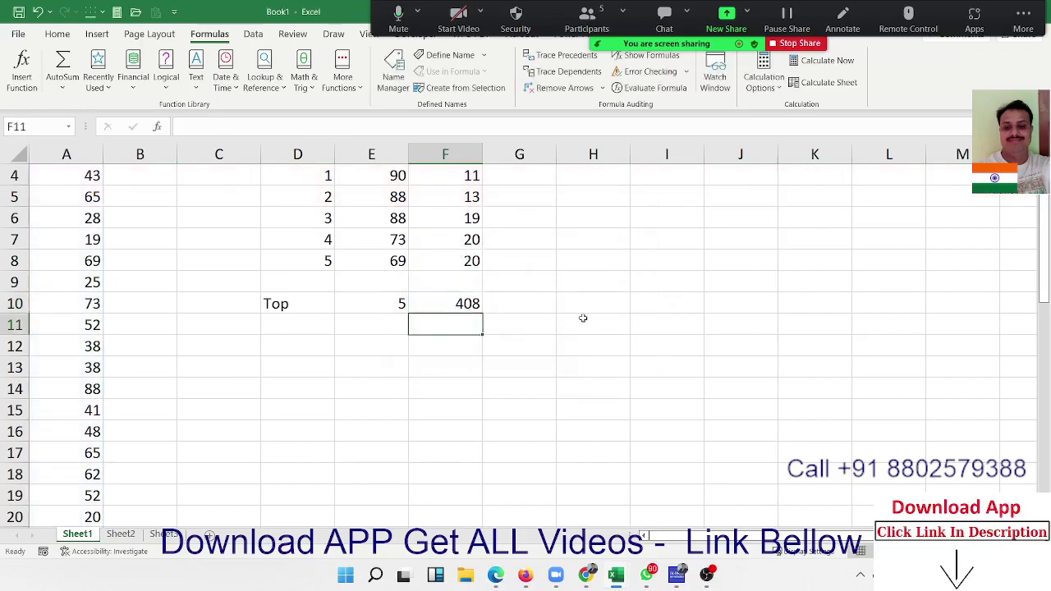
pyautogui.press('Up')
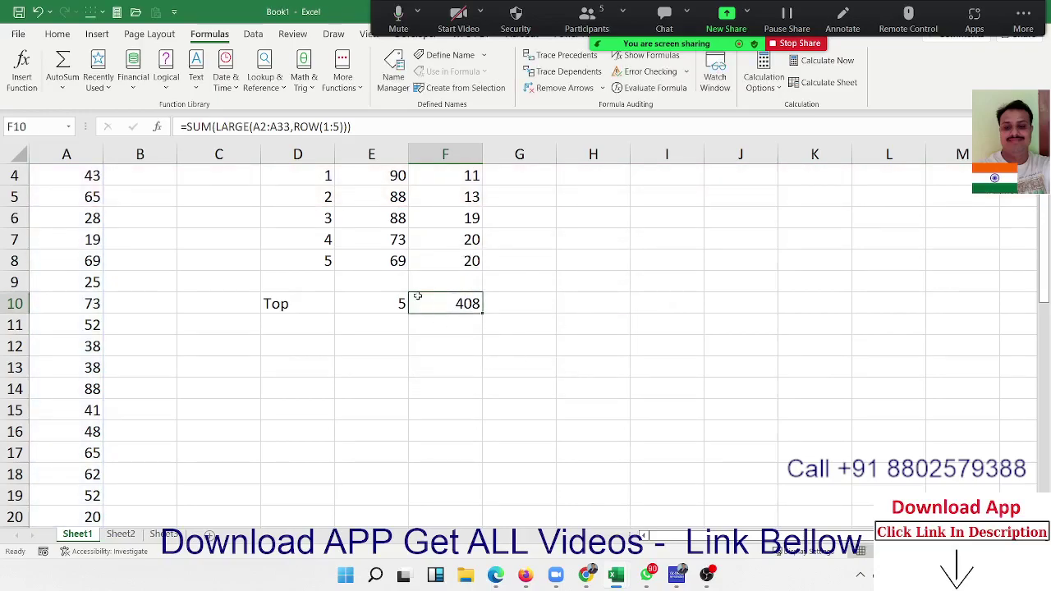
# - Change the Top count in E10 to 7
pyautogui.click(393, 308)
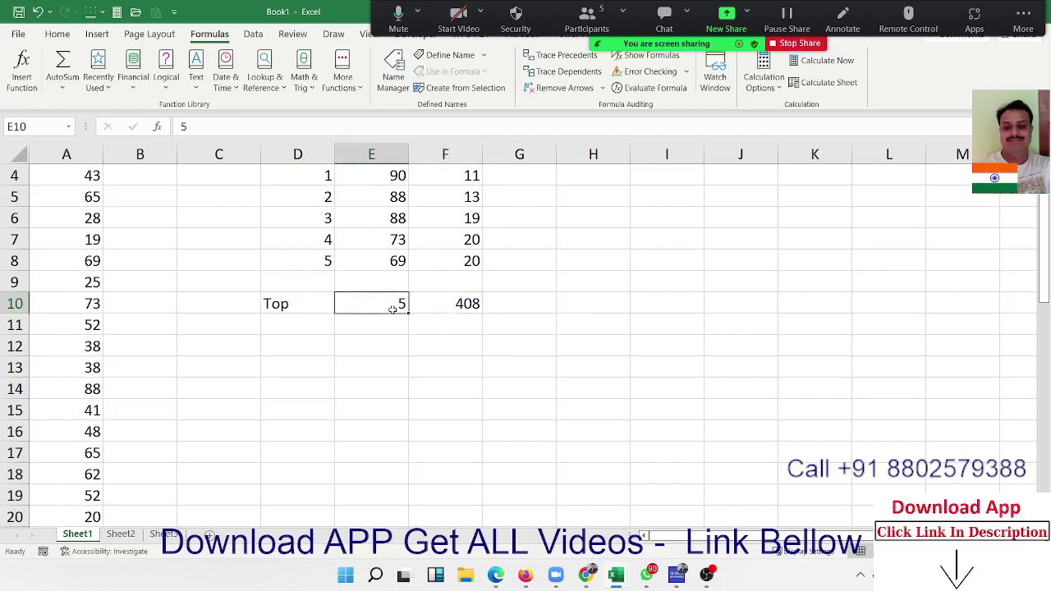
pyautogui.write('7')
pyautogui.press('Tab')
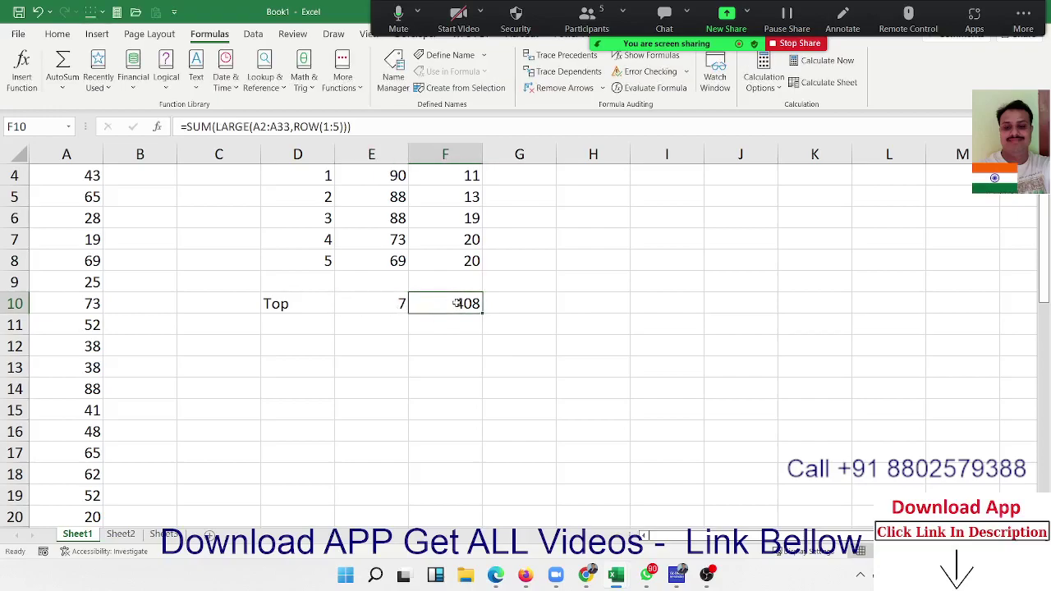
# - Edit F10's row range to ROW("1:"&E10), which Excel rejects with a formula error
pyautogui.doubleClick(457, 303)
pyautogui.click(609, 304)
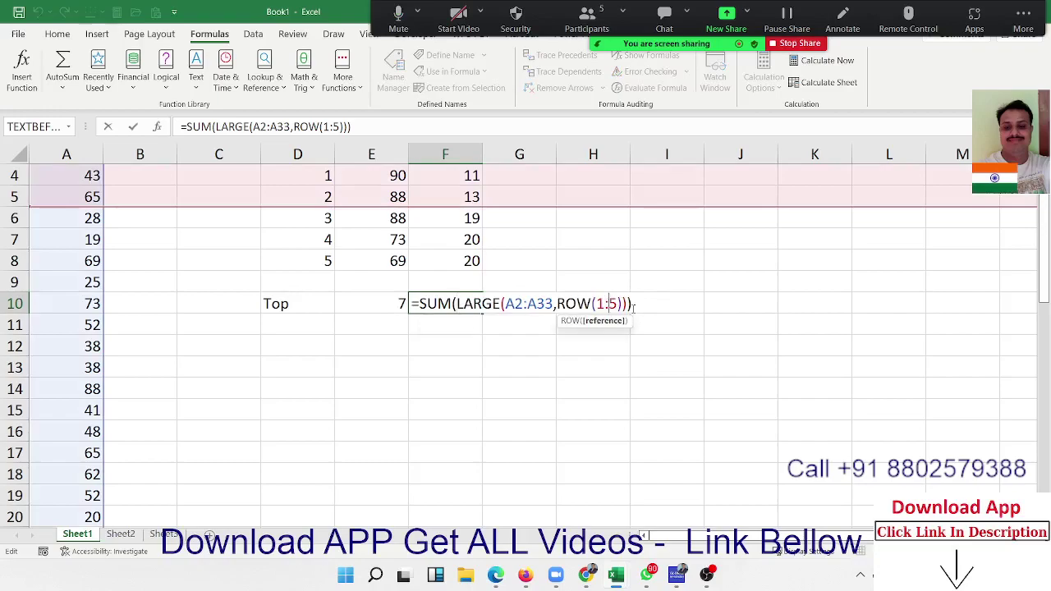
pyautogui.press('BackSpace')
pyautogui.write('7')
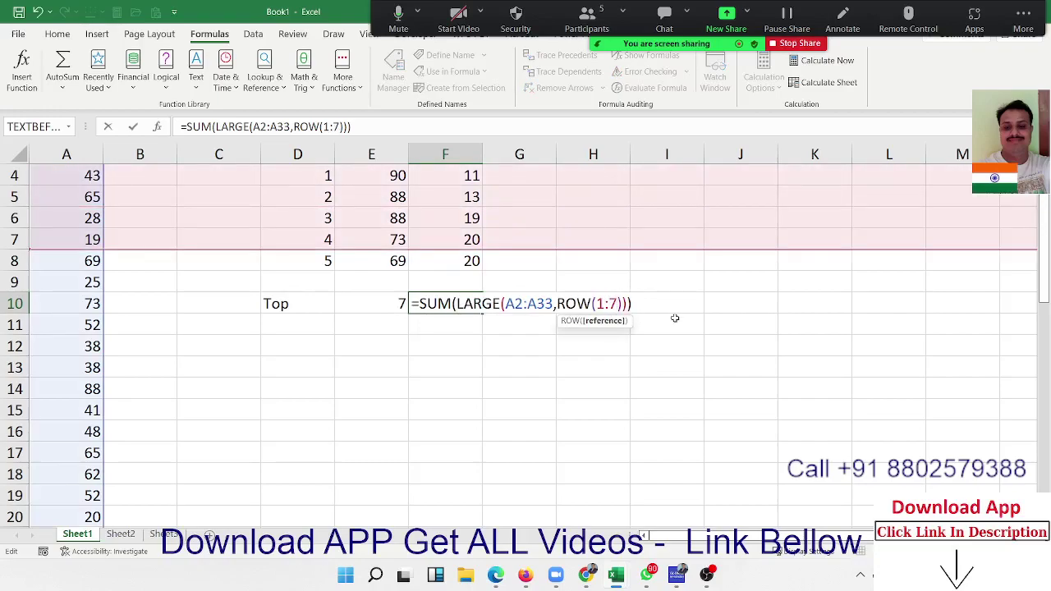
pyautogui.press('BackSpace')
pyautogui.press('BackSpace')
pyautogui.press('BackSpace')
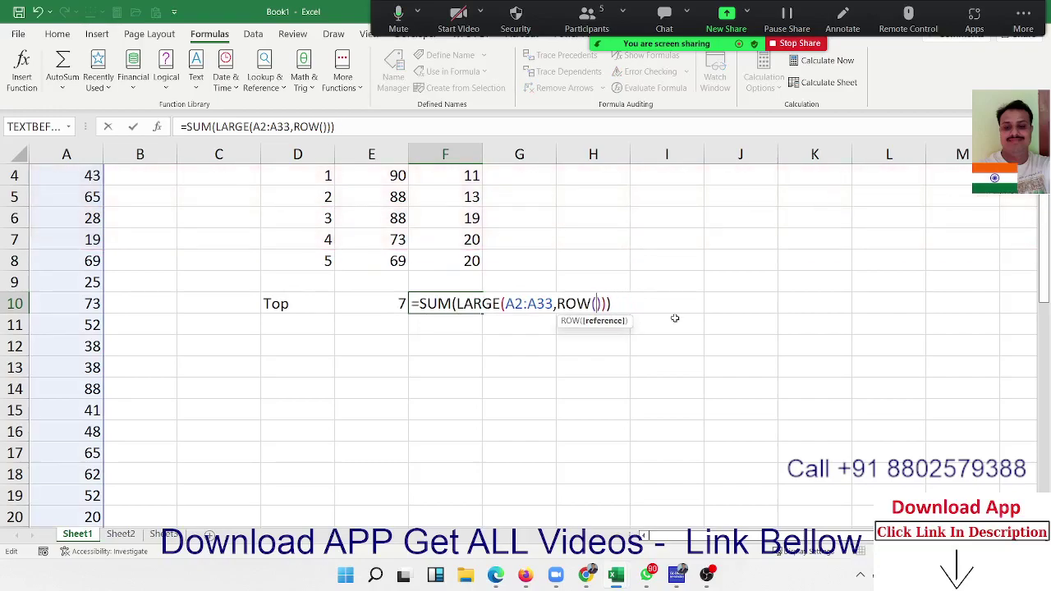
pyautogui.write('"1')
pyautogui.write(':"&')
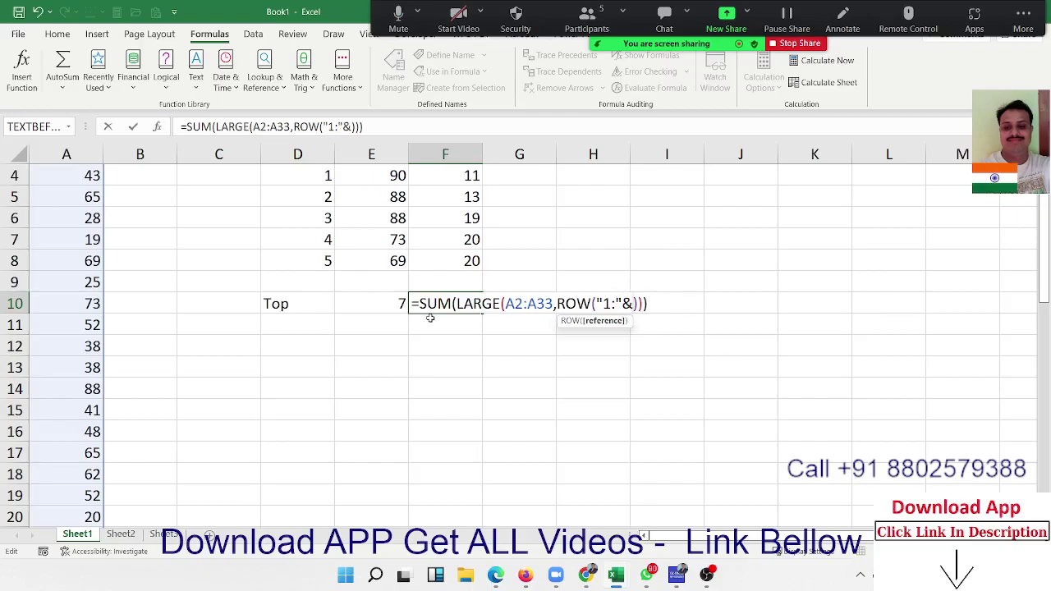
pyautogui.click(385, 296)
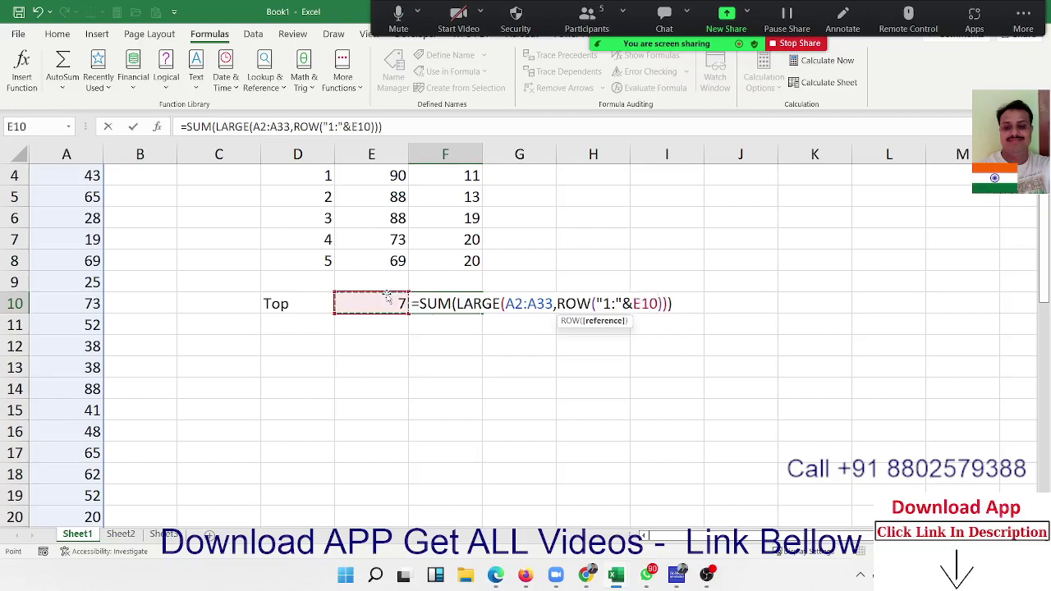
pyautogui.press('Return')
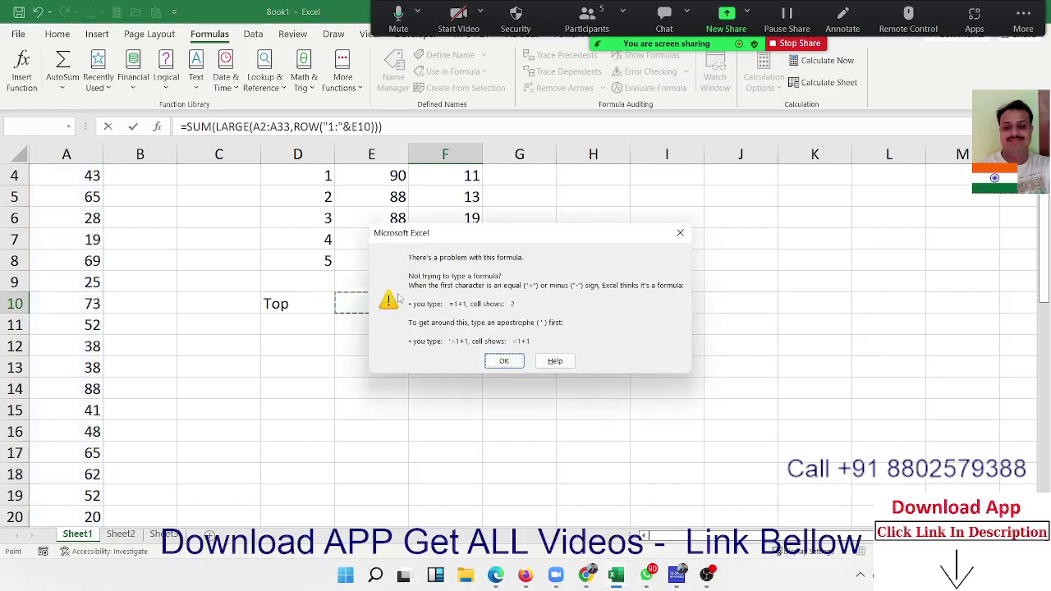
# - Move the formula error message aside, dismiss it, and resume editing just after ROW(
pyautogui.moveTo(497, 243); pyautogui.dragTo(499, 348)
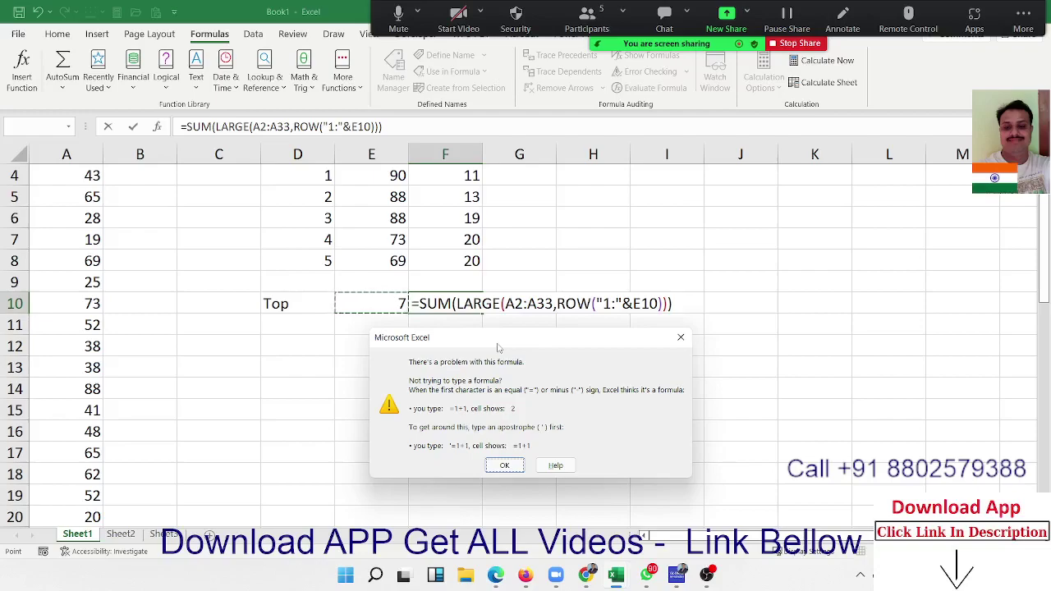
pyautogui.click(681, 337)
pyautogui.click(598, 303)
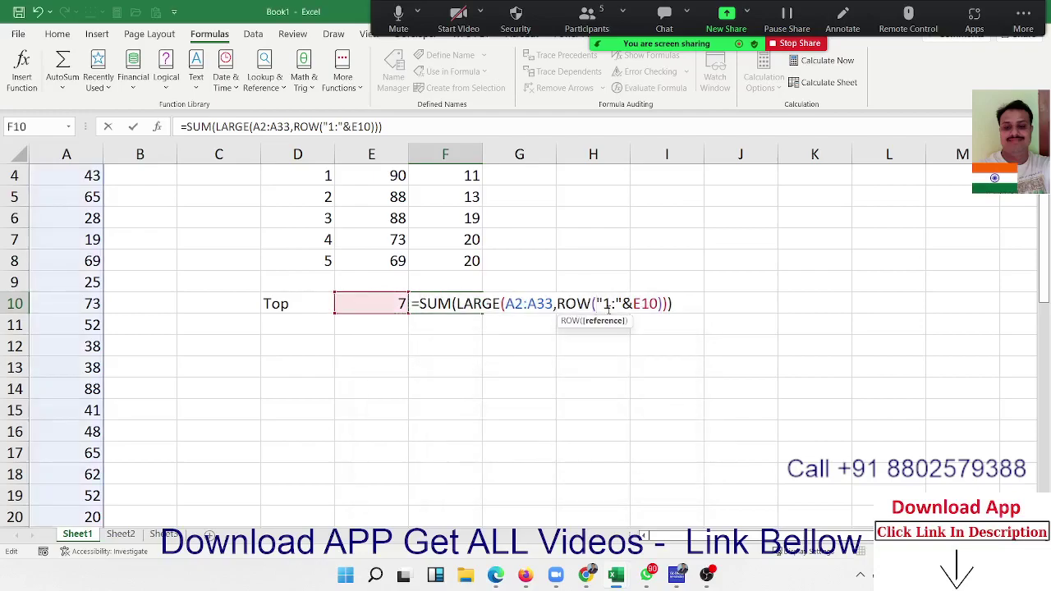
# - Wrap the row range in INDIRECT so F10 becomes =SUM(LARGE(A2:A33,ROW(INDIRECT("1:"&E10)))) and shows 538
pyautogui.write('ind')
pyautogui.press('Down')
pyautogui.press('Tab')
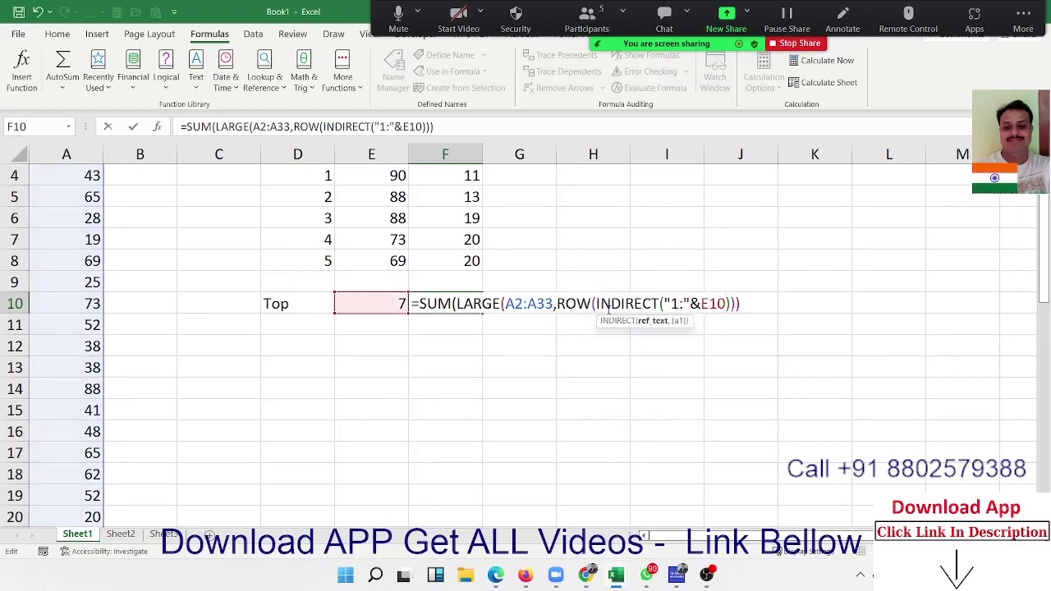
pyautogui.write(')')
pyautogui.press('Return')
pyautogui.press('Up')
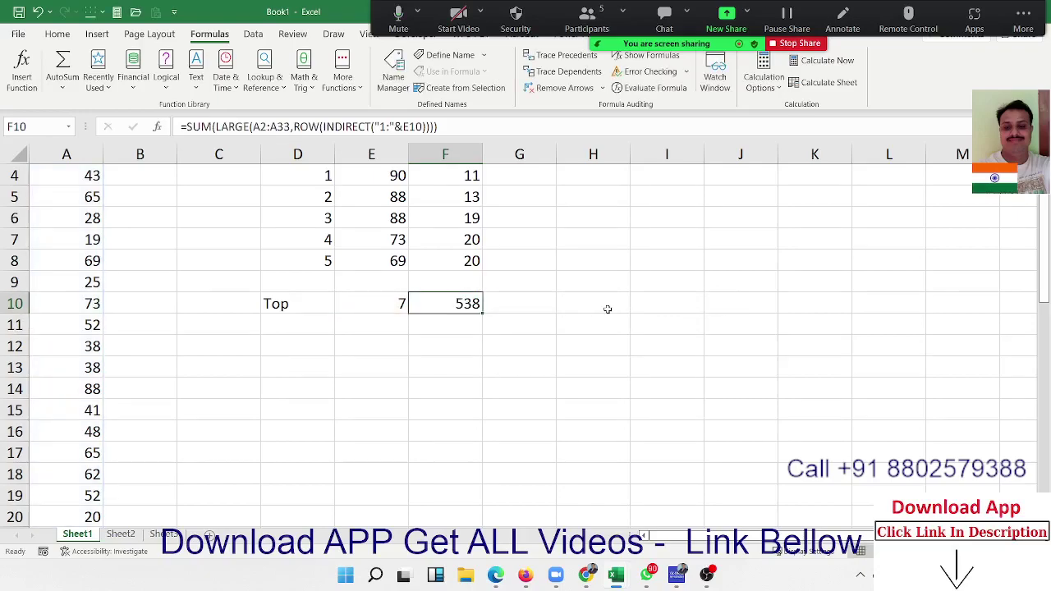
pyautogui.click(651, 88)
# - Step F10's evaluation from "1:7" through the seven largest values to 538, then close it
pyautogui.moveTo(174, 216); pyautogui.dragTo(597, 251)
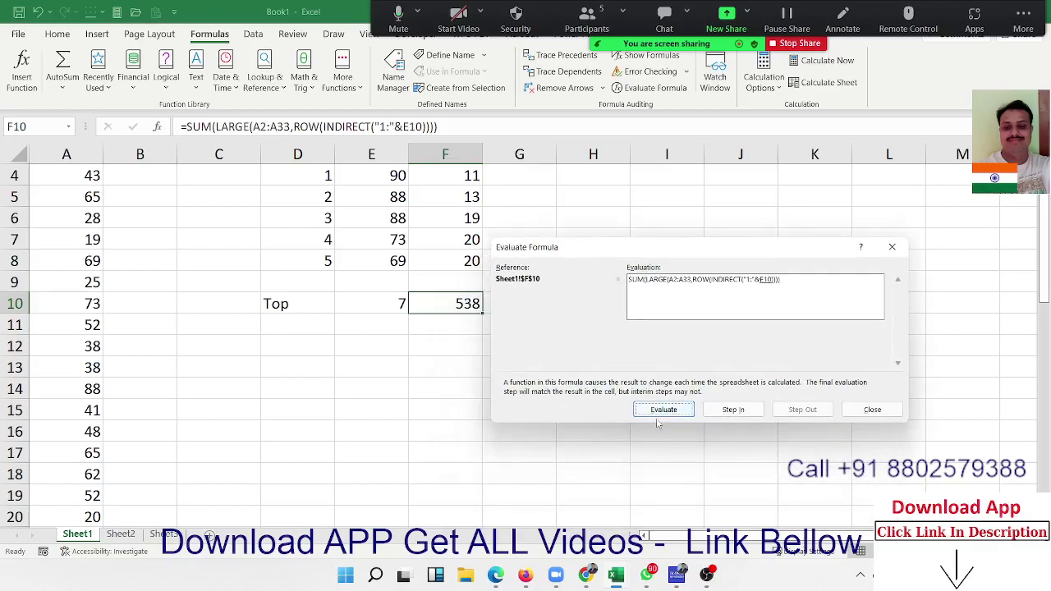
pyautogui.click(659, 410)
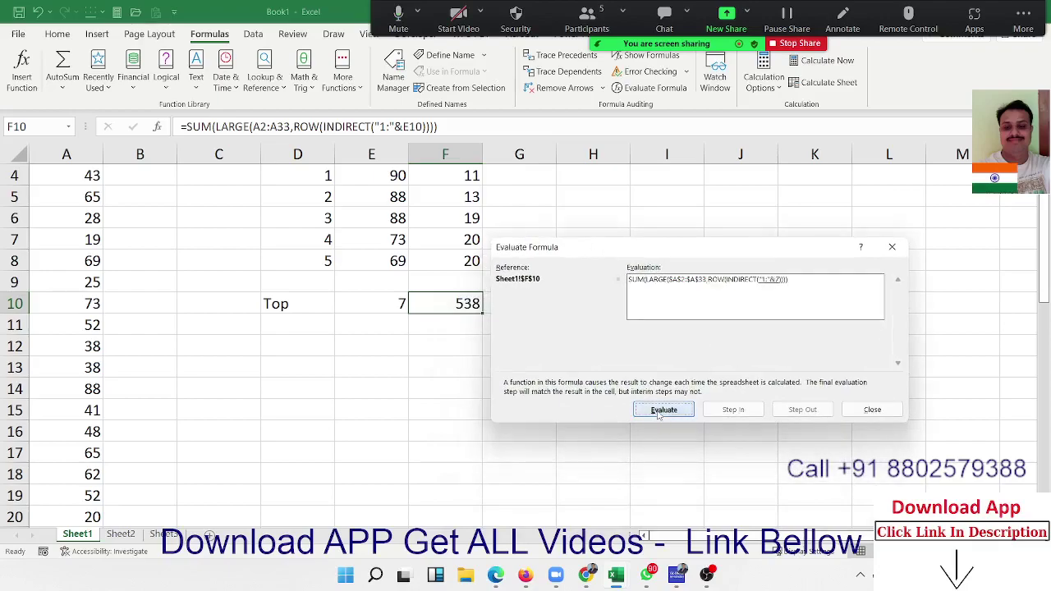
pyautogui.click(660, 410)
pyautogui.click(659, 410)
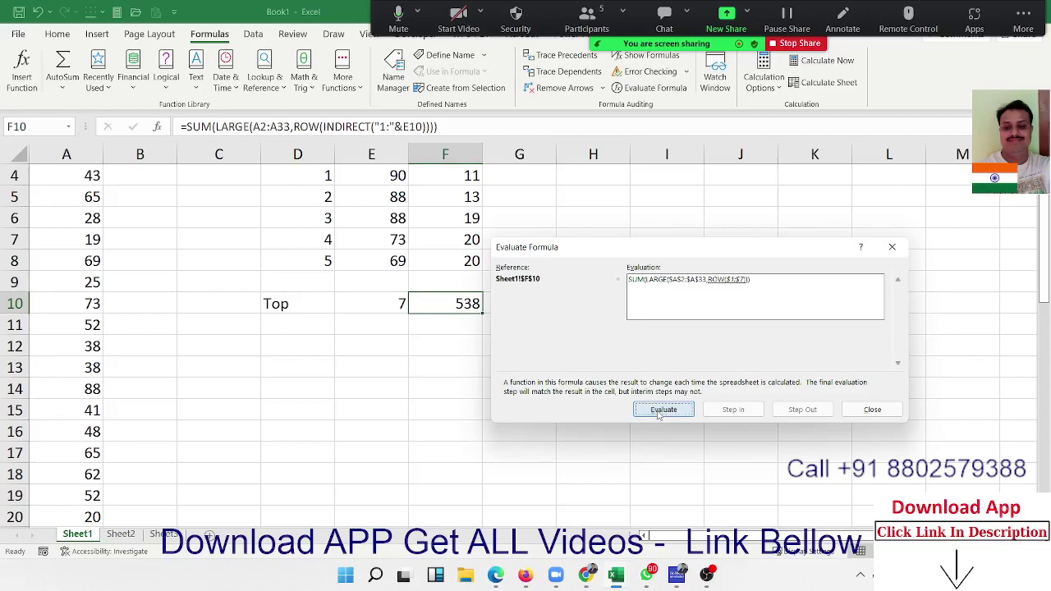
pyautogui.click(659, 411)
pyautogui.click(657, 410)
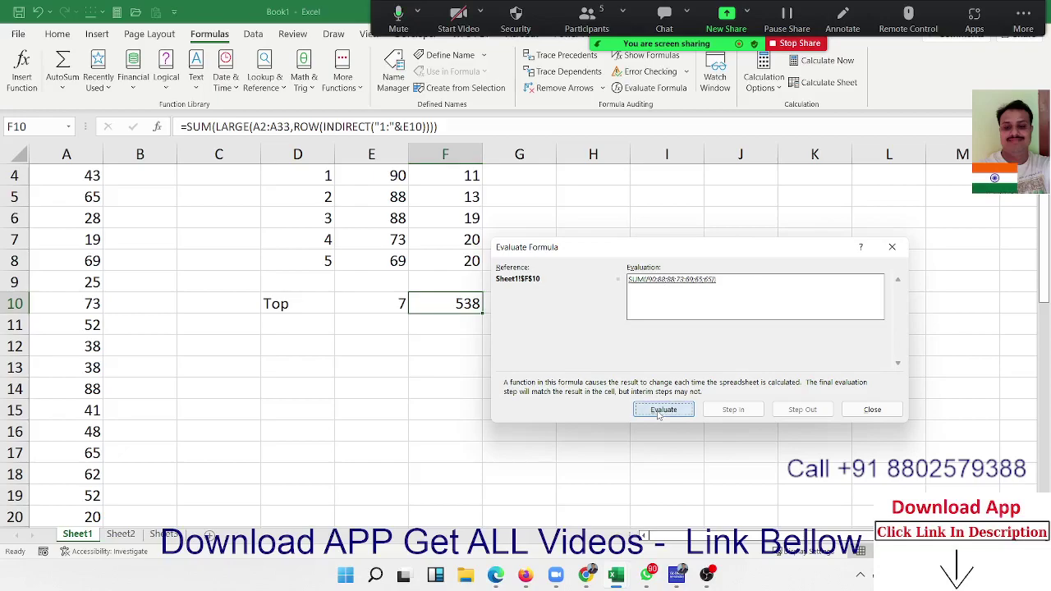
pyautogui.click(658, 411)
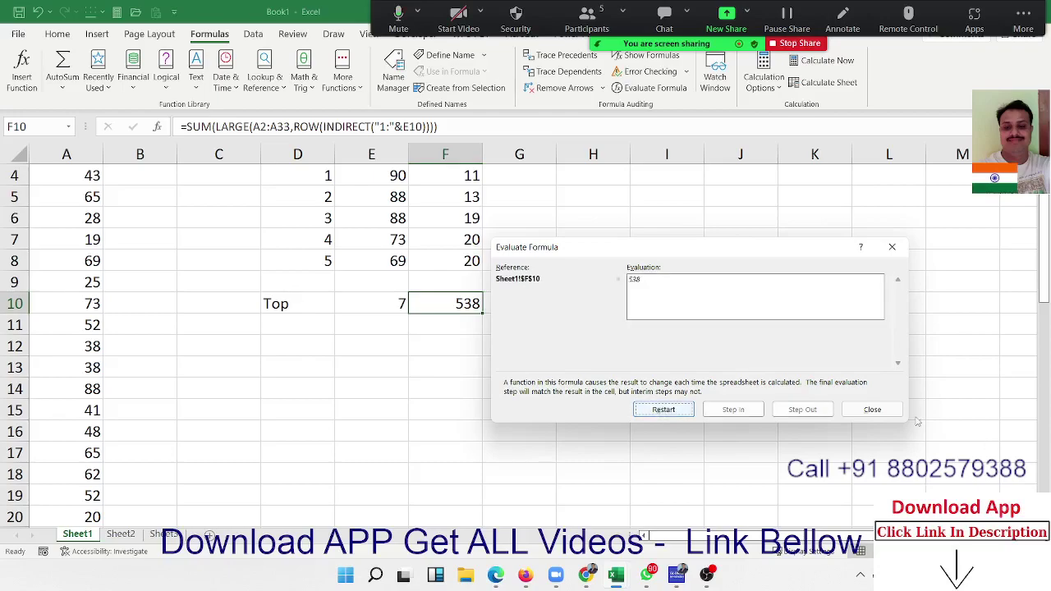
pyautogui.click(873, 410)
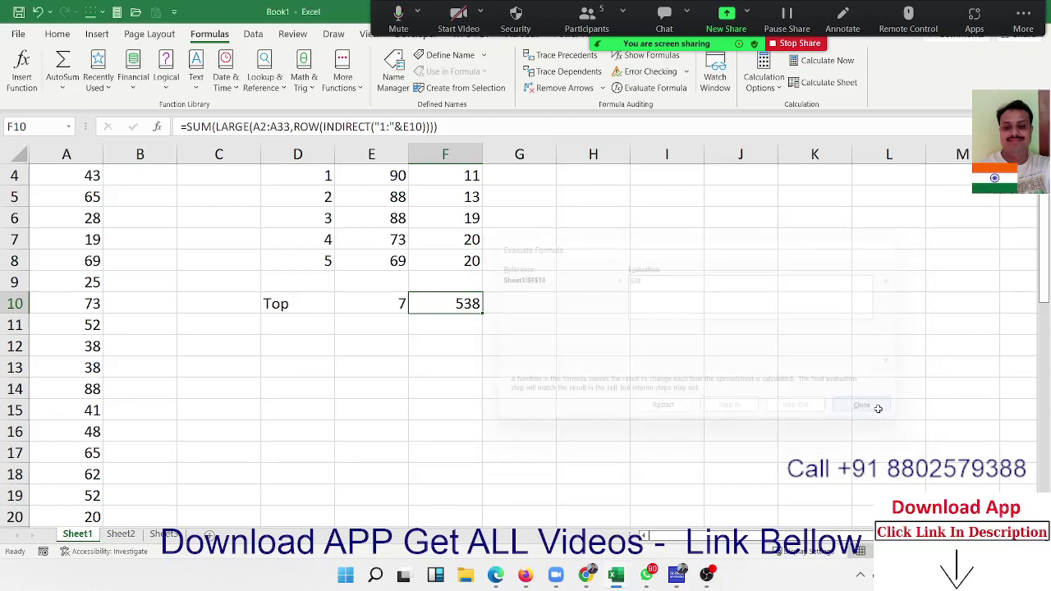
# - Copy F10's formula text and paste it into G10
pyautogui.click(182, 126)
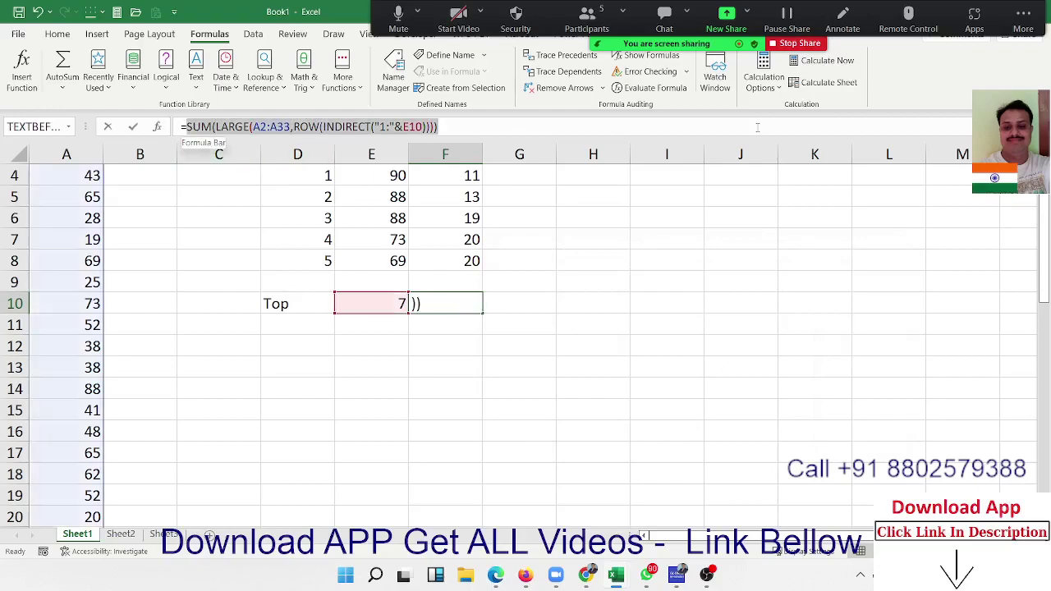
pyautogui.press('Escape')
pyautogui.doubleClick(521, 298)
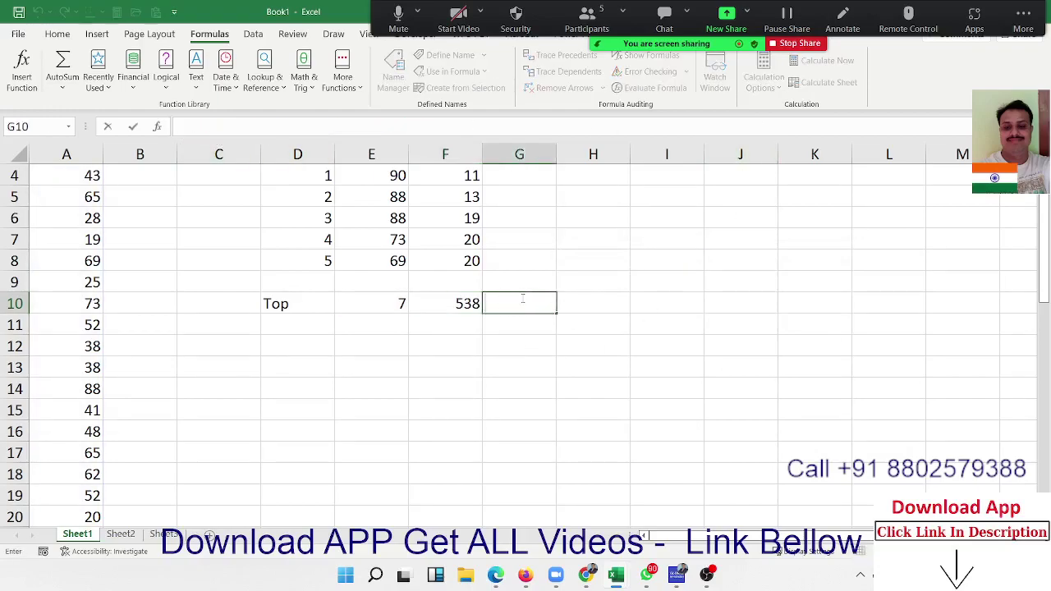
pyautogui.write('=')
pyautogui.write('SUM(LARGE(A2:A33,ROW(INDIRECT("1:"&E10))))')
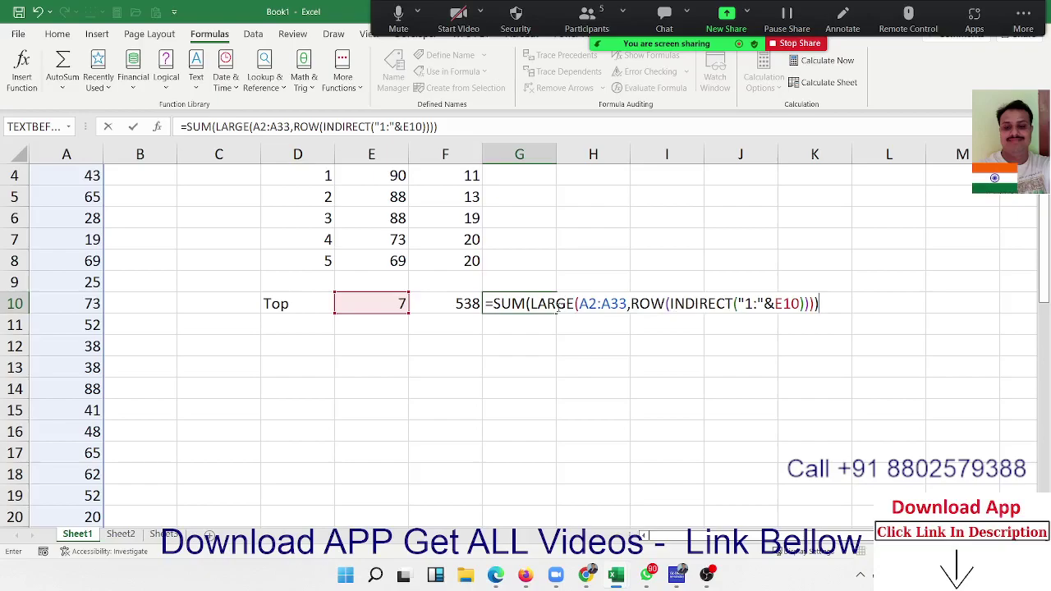
# - Replace LARGE with SMALL in G10 so it sums the seven smallest values to 128
pyautogui.click(511, 304)
pyautogui.doubleClick(540, 304)
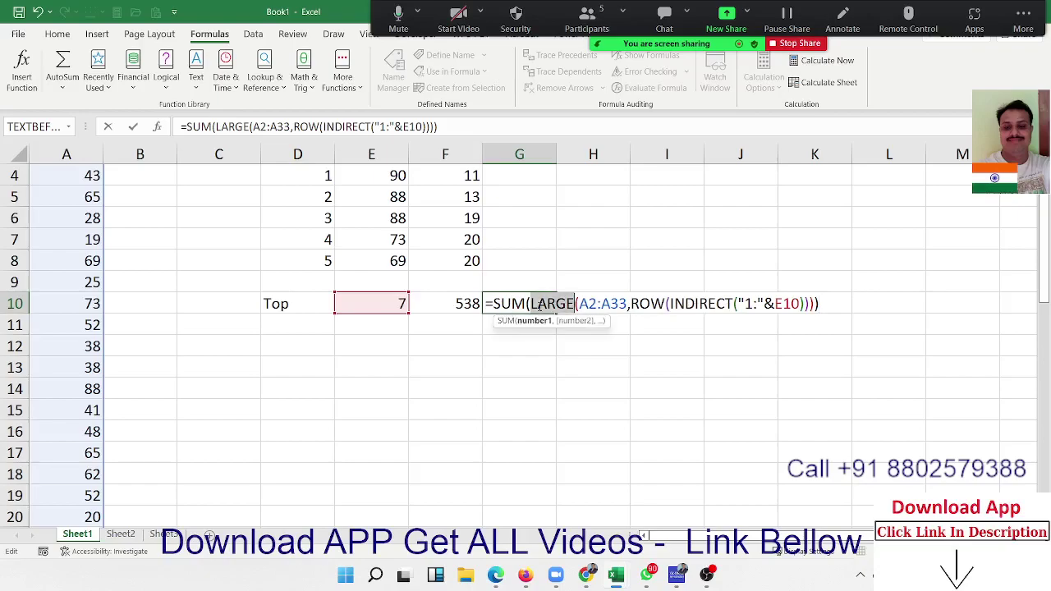
pyautogui.write('am')
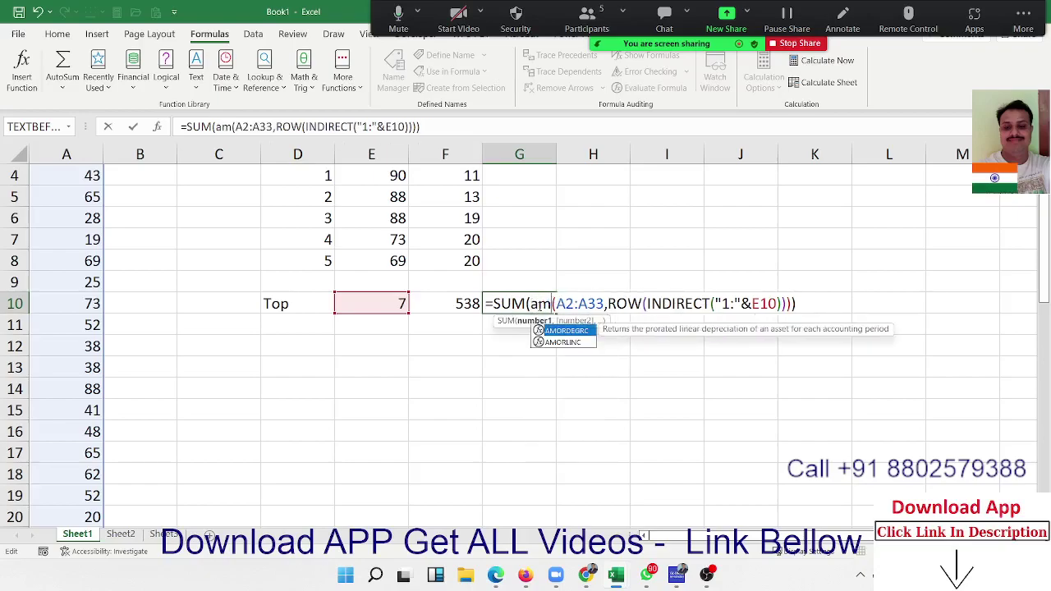
pyautogui.press('BackSpace')
pyautogui.press('BackSpace')
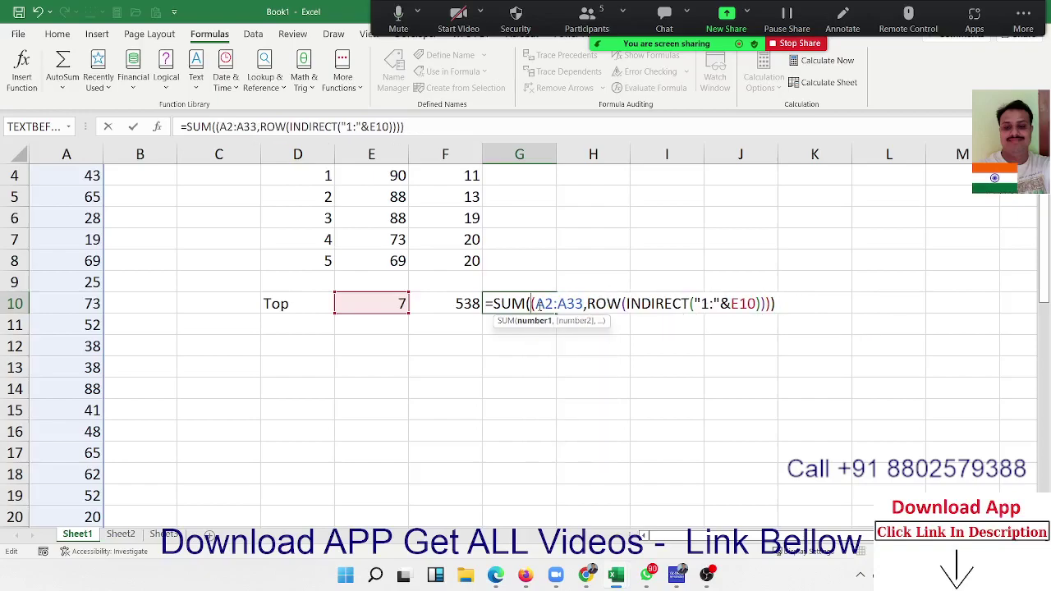
pyautogui.write('sam')
pyautogui.press('BackSpace')
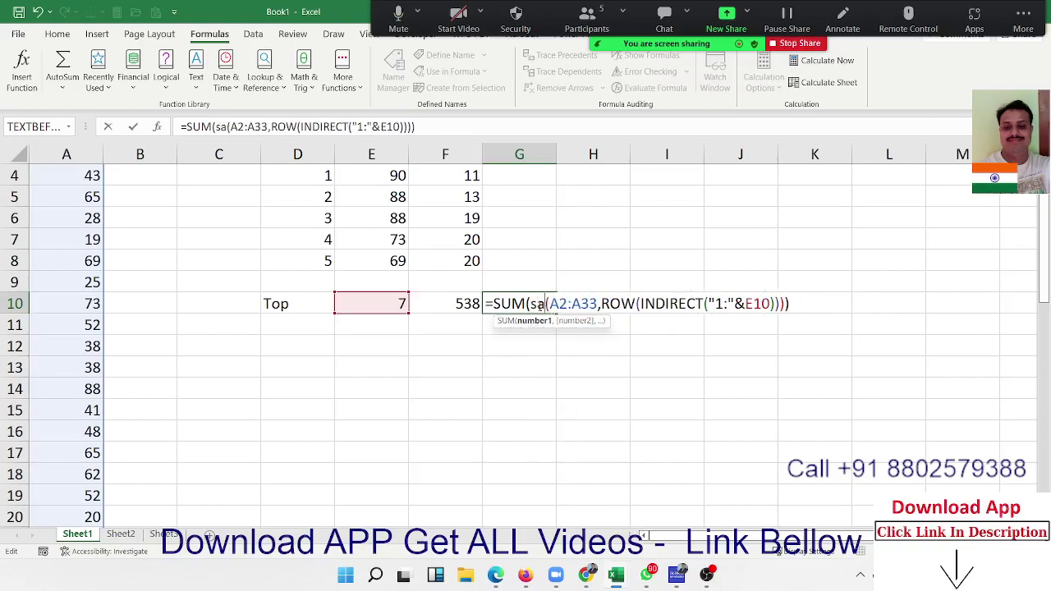
pyautogui.press('BackSpace')
pyautogui.write('a')
pyautogui.press('BackSpace')
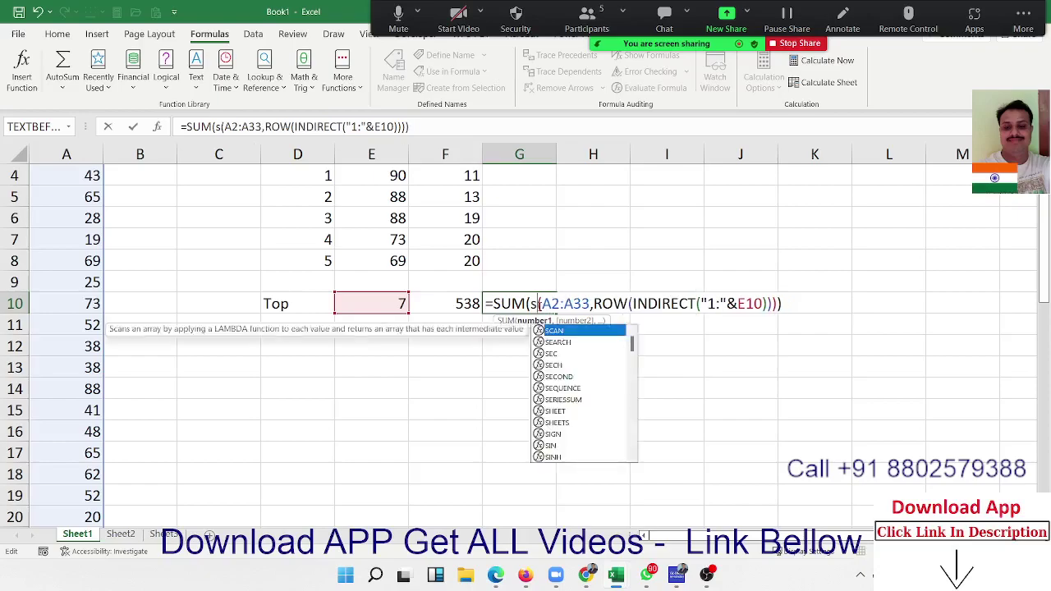
pyautogui.write('mall')
pyautogui.doubleClick(540, 330)
pyautogui.press('Return')
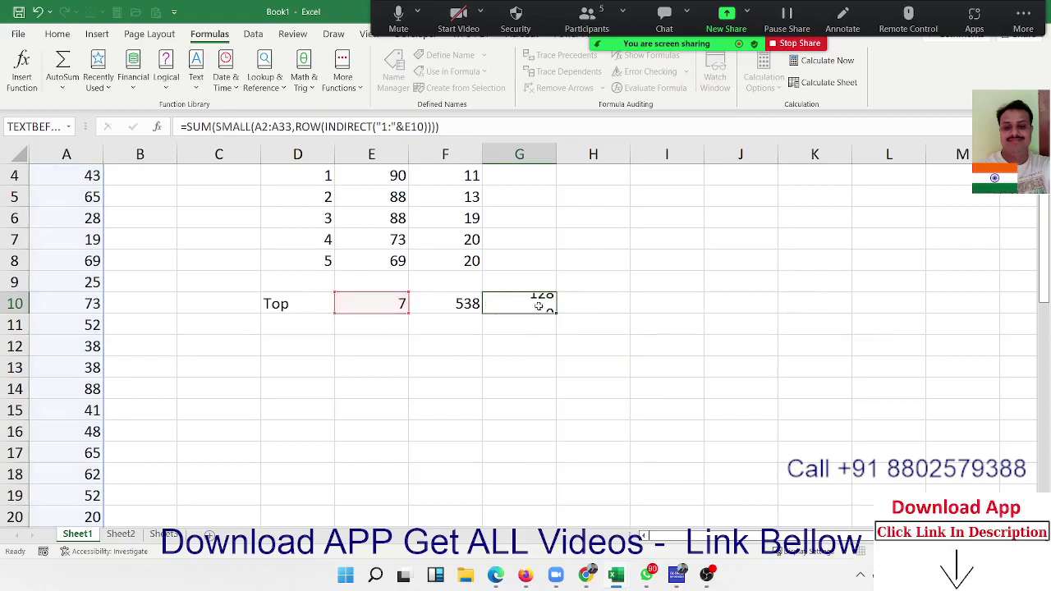
# - Review F10's formula without changing it, then select F11
pyautogui.click(539, 304)
pyautogui.press('Left')
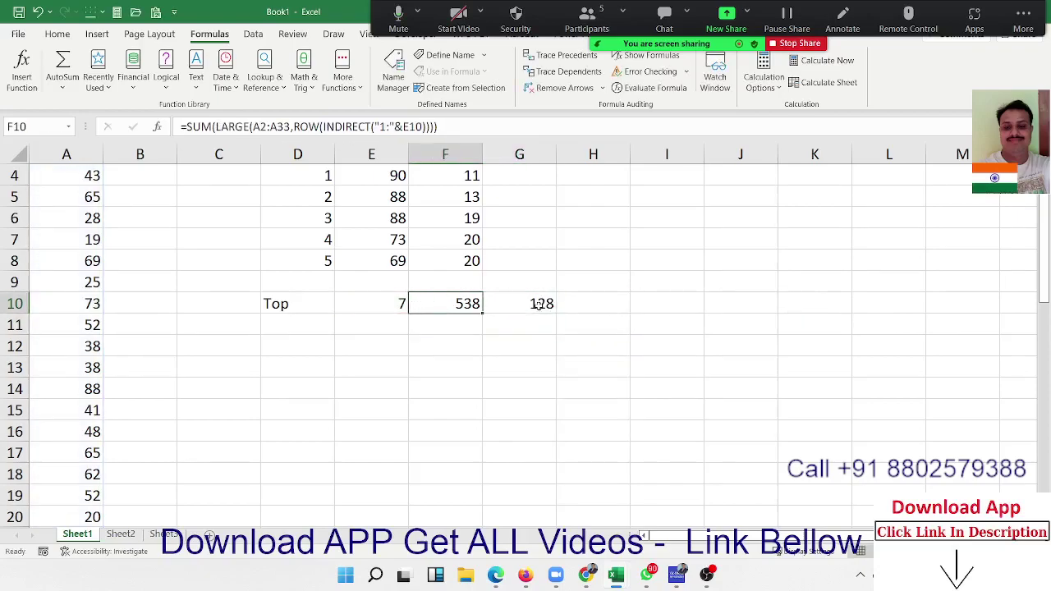
pyautogui.press('Down')
pyautogui.press('Up')
pyautogui.doubleClick(444, 305)
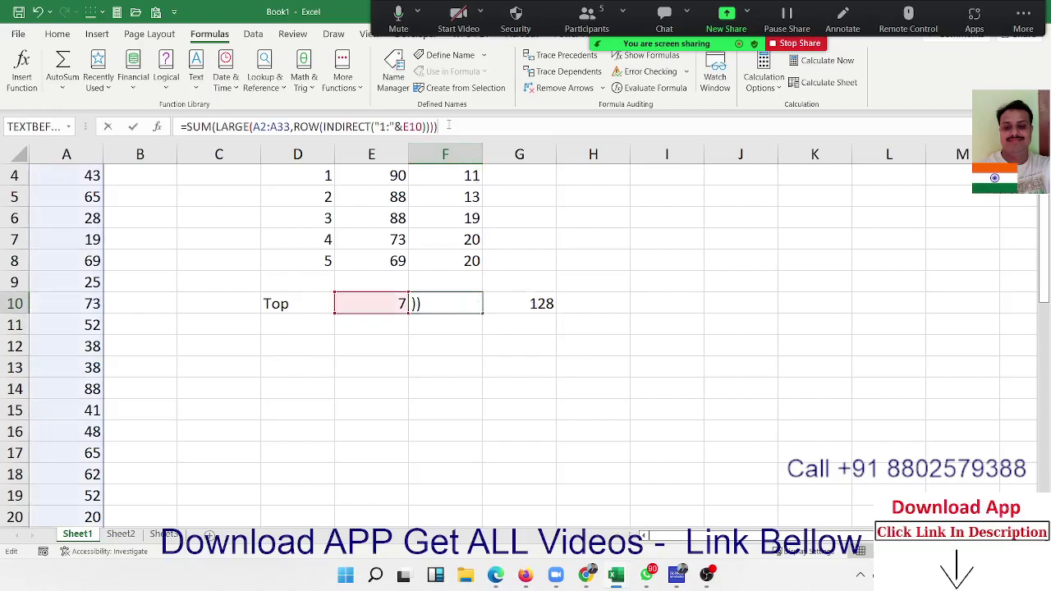
pyautogui.press('Escape')
pyautogui.click(440, 322)
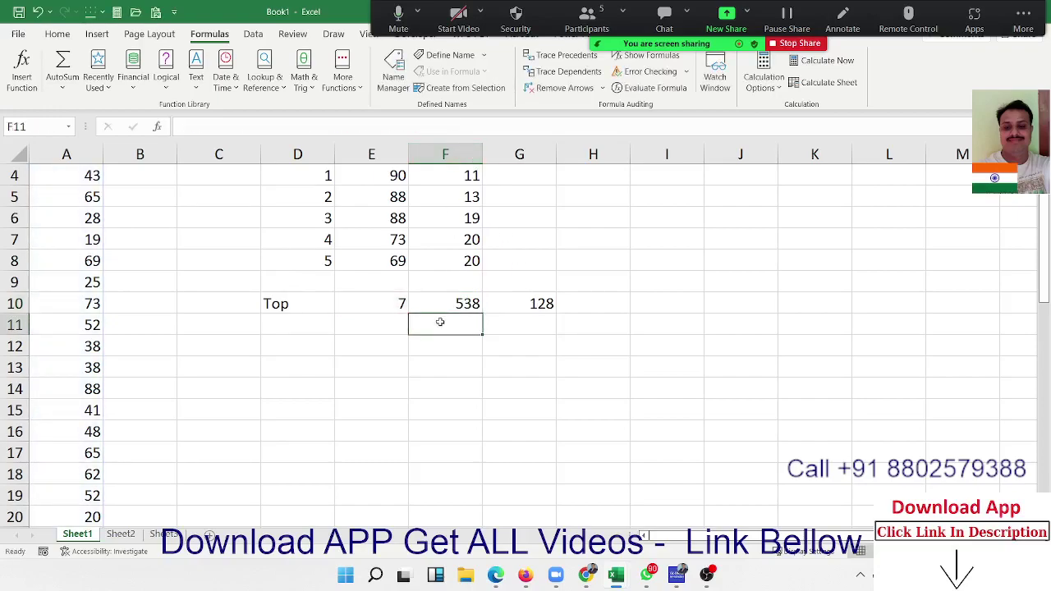
# - In F11, start =SUM(LARGE( with the range A2:A33 selected from column A
pyautogui.write('=sum')
pyautogui.press('Tab')
pyautogui.write('la')
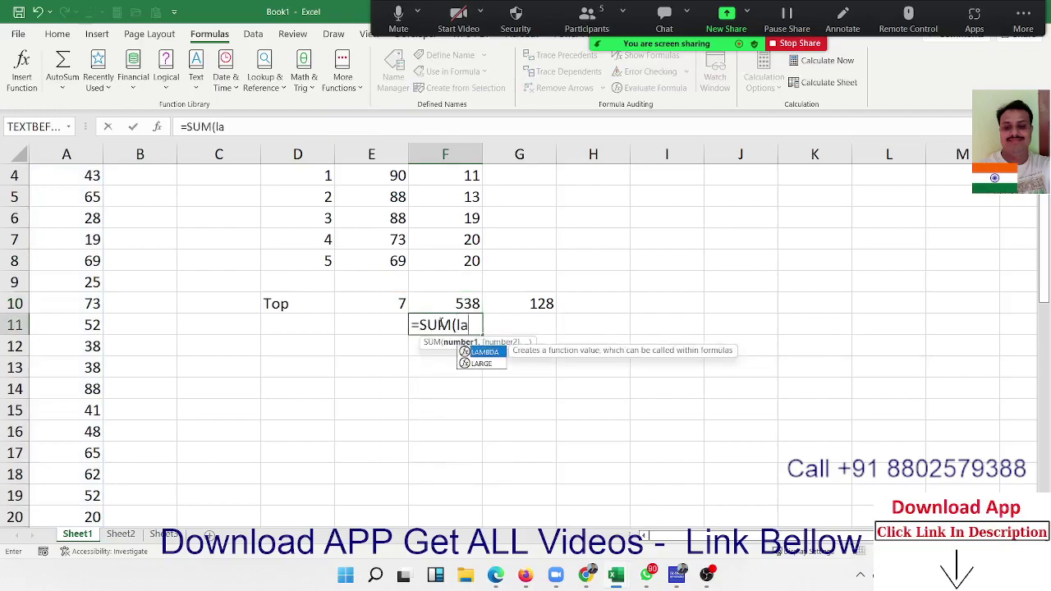
pyautogui.write('r')
pyautogui.press('Tab')
pyautogui.press('Left')
pyautogui.press('Left')
pyautogui.press('Left')
pyautogui.press('Left')
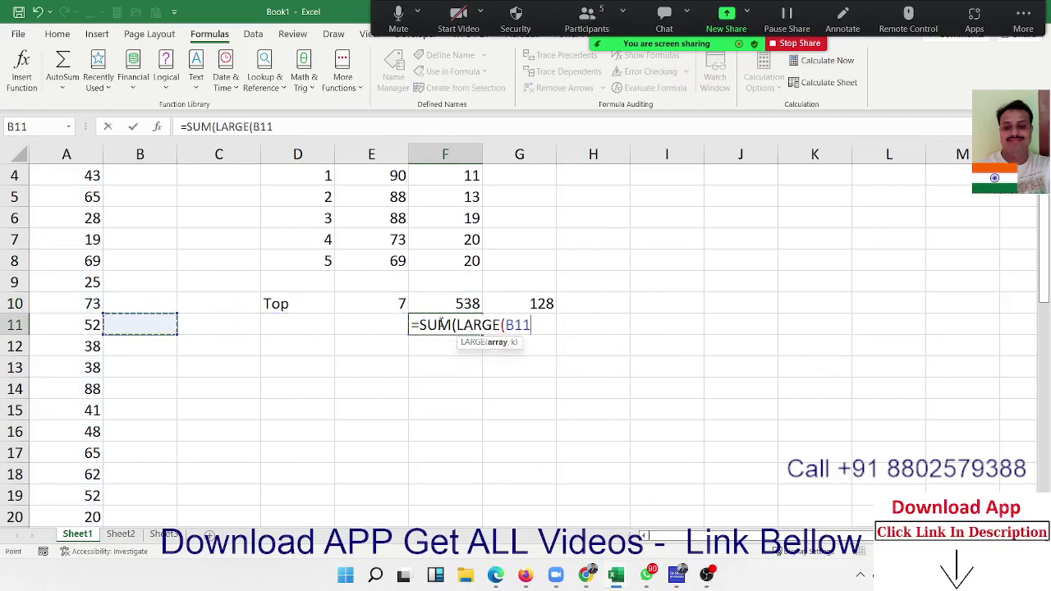
pyautogui.press('Left')
pyautogui.hotkey('ctrl', 'space')
pyautogui.press('Up')
pyautogui.scroll(1, 440, 322)
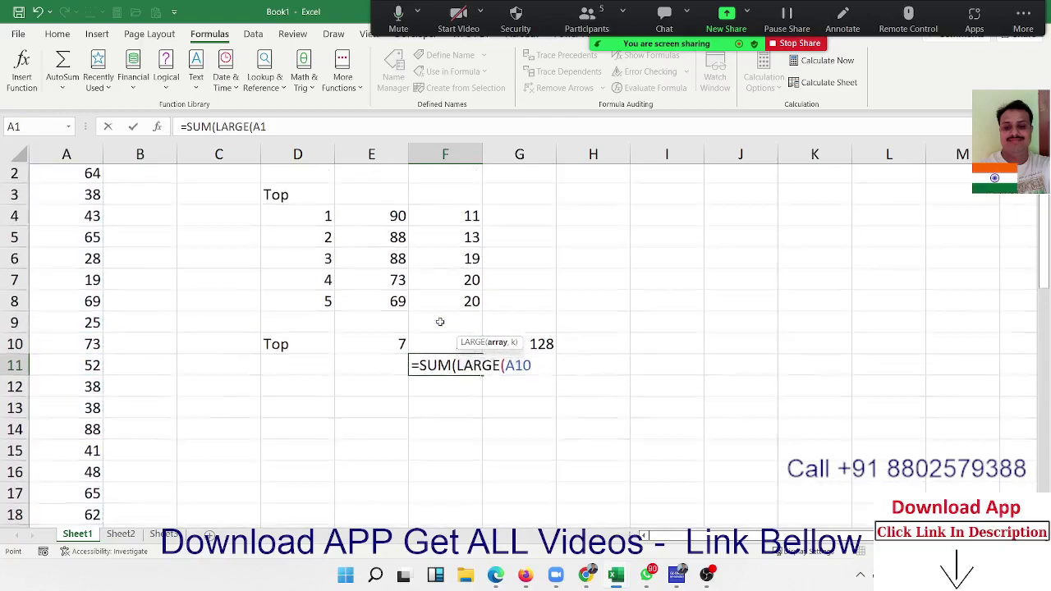
pyautogui.hotkey('ctrl', 'Up')
pyautogui.press('Down')
pyautogui.hotkey('ctrl', 'shift', 'Down')
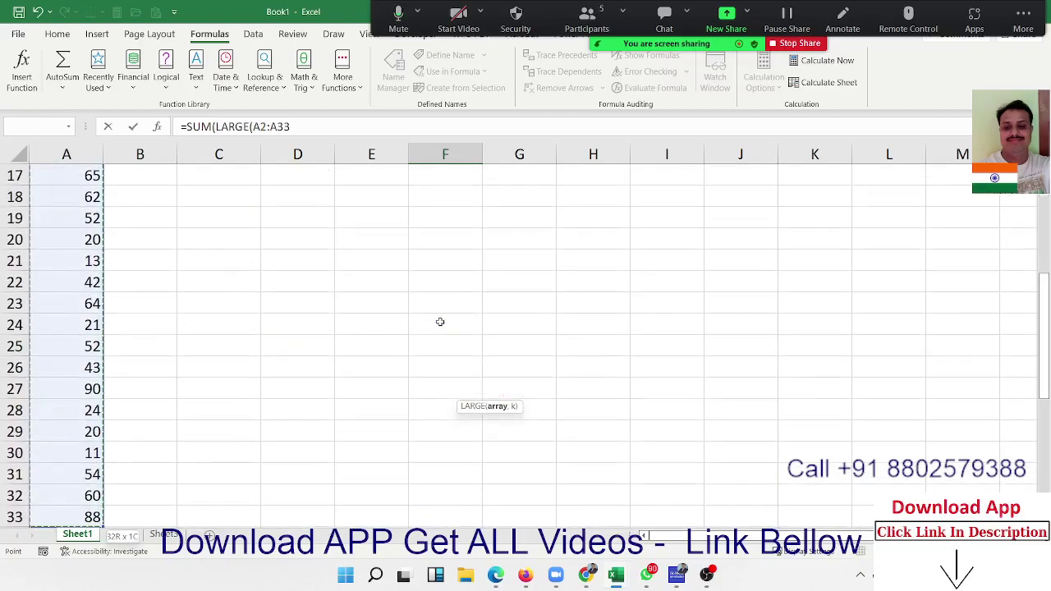
# - Finish with SEQUENCE(E10,1,1,1), accepting the parenthesis correction, so F11 returns 538
pyautogui.write(',')
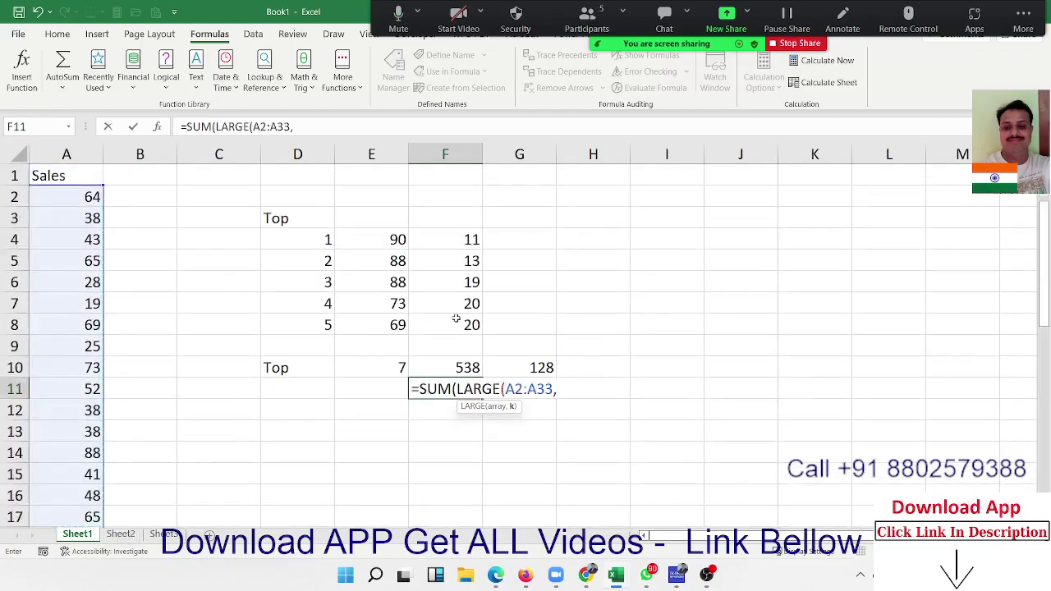
pyautogui.write('se')
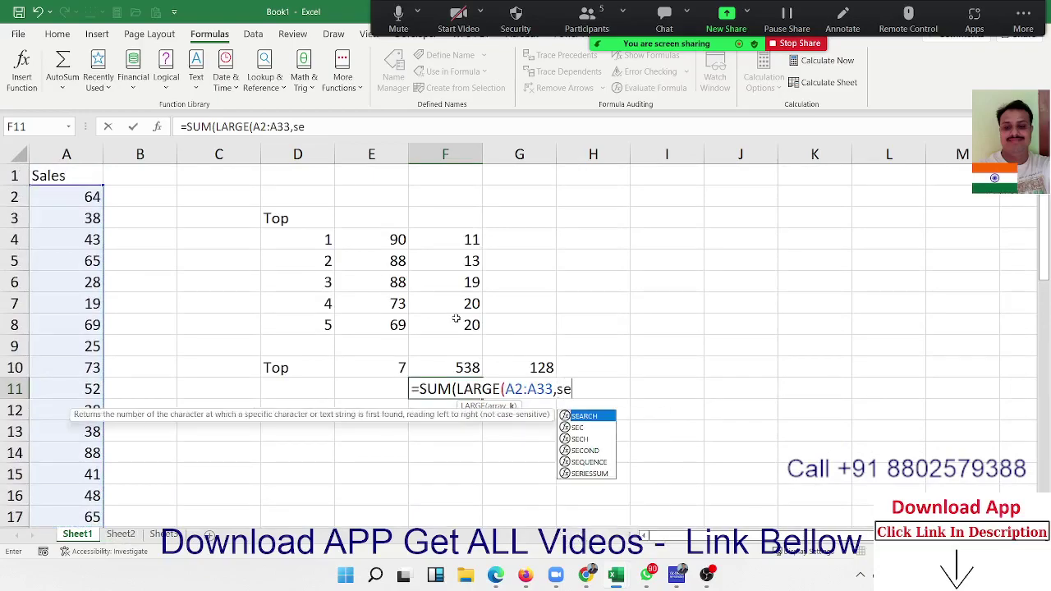
pyautogui.press('Down')
pyautogui.press('Down')
pyautogui.press('Down')
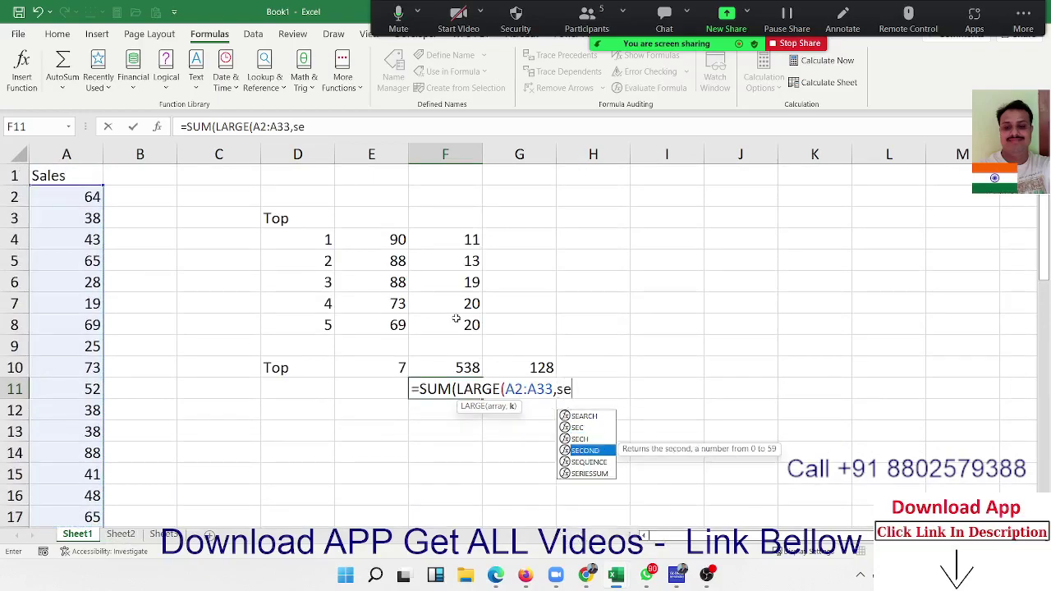
pyautogui.press('Down')
pyautogui.press('Tab')
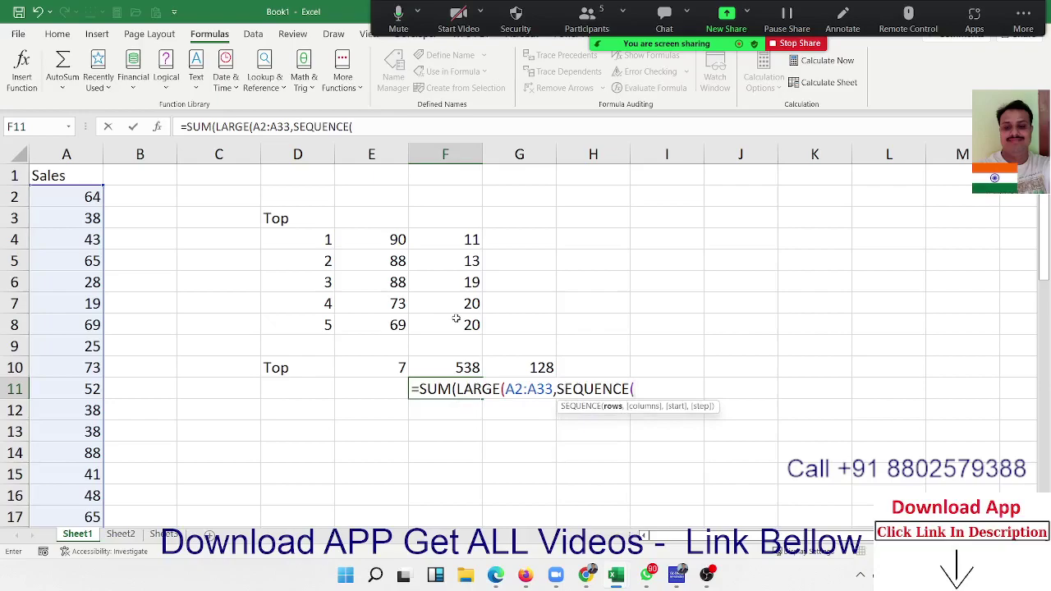
pyautogui.write('5')
pyautogui.press('BackSpace')
pyautogui.click(372, 370)
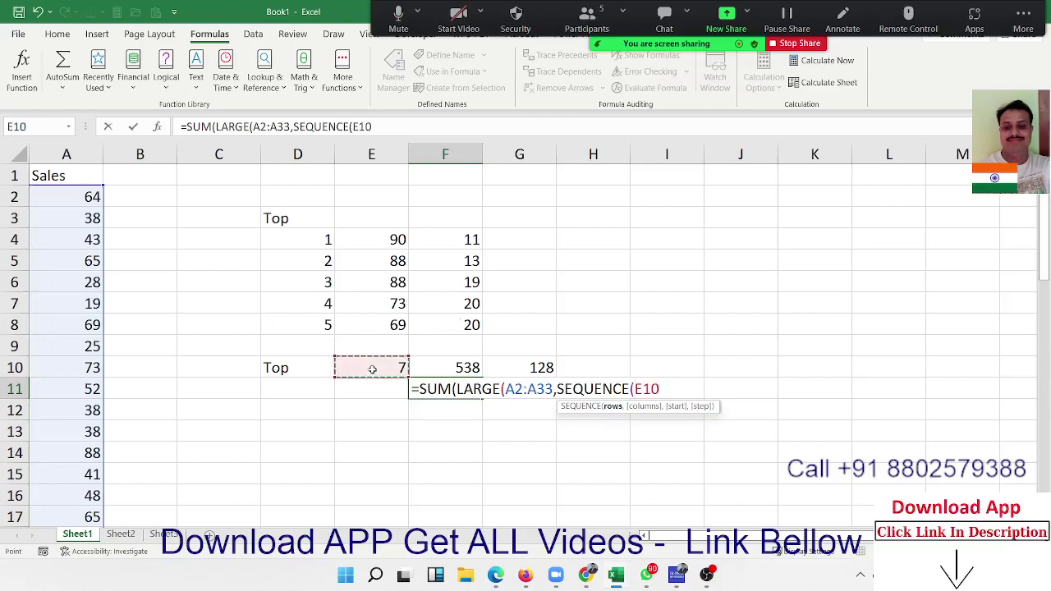
pyautogui.write(',1,')
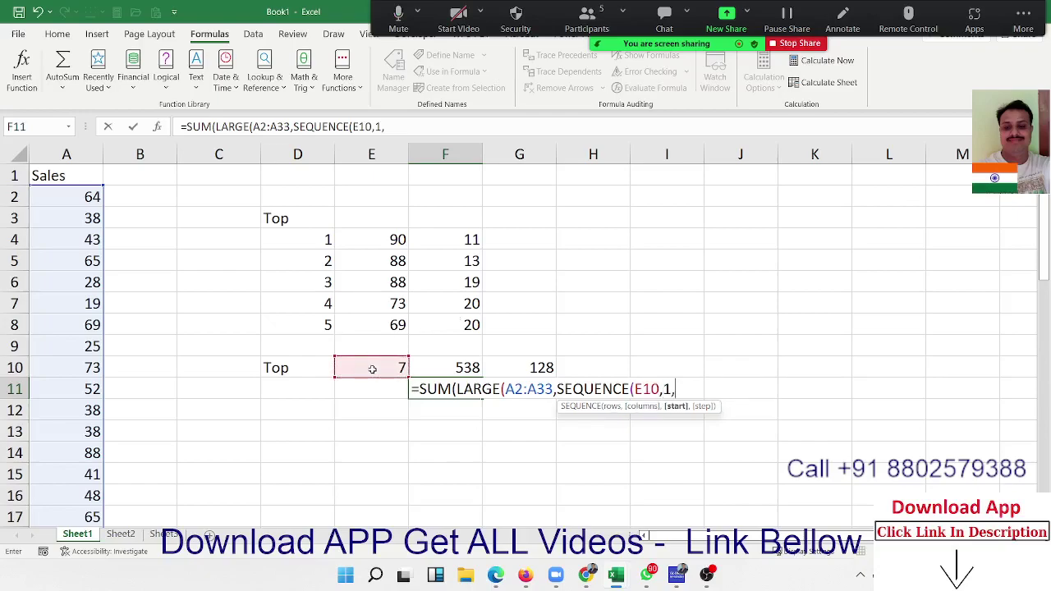
pyautogui.write('1,1')
pyautogui.write(')')
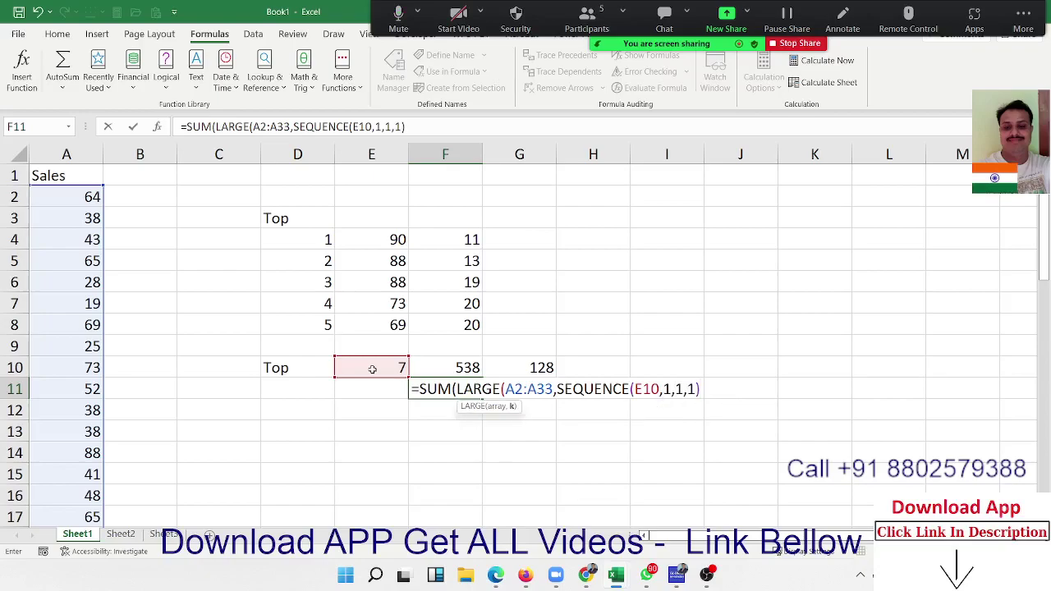
pyautogui.press('Return')
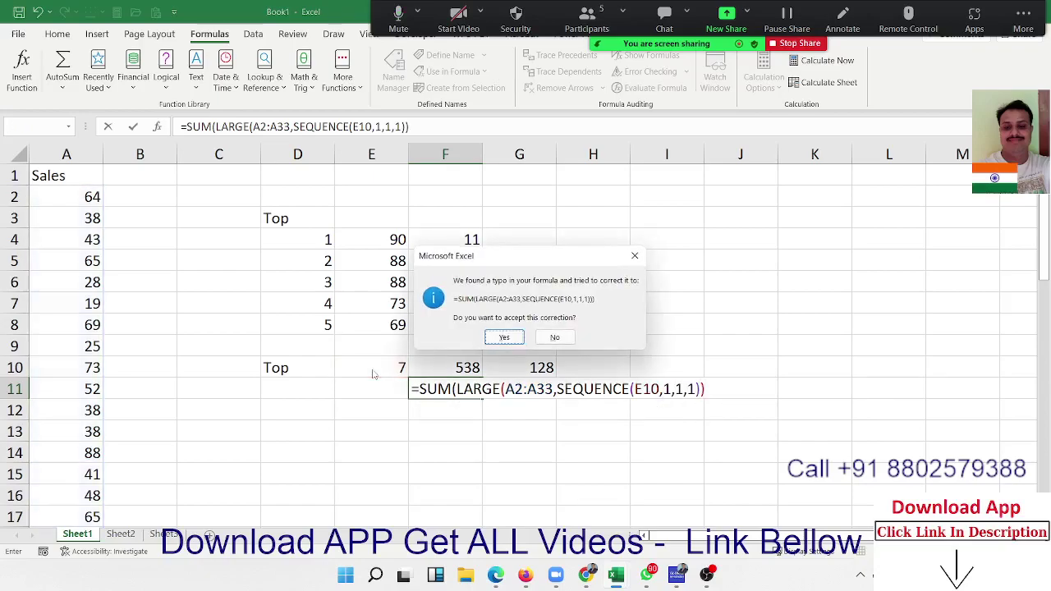
pyautogui.press('Return')
pyautogui.press('Up')
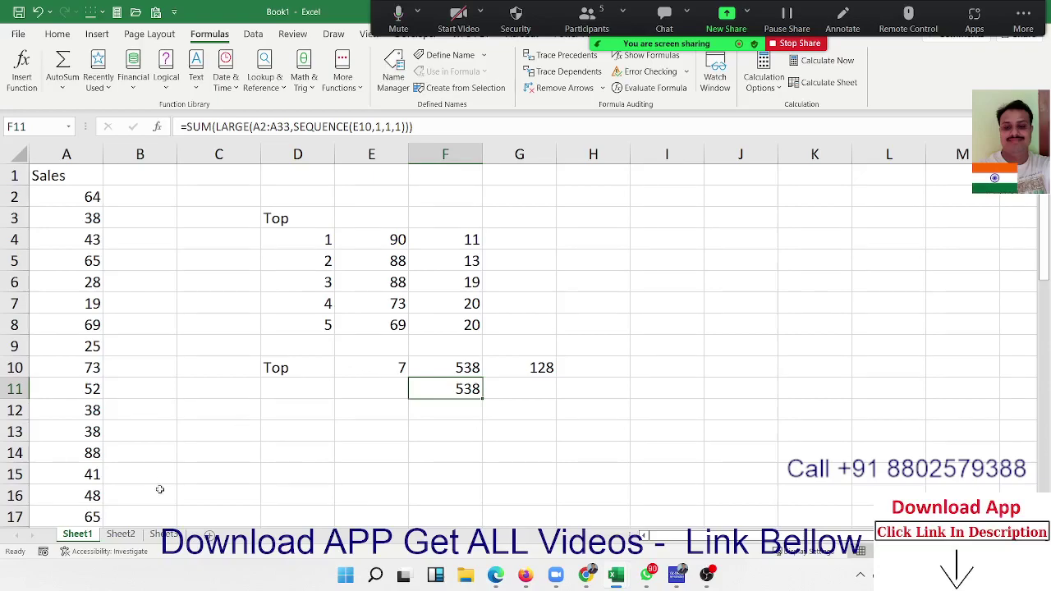
# - Switch to the empty Sheet3 and enter the header Name in A1
pyautogui.click(137, 537)
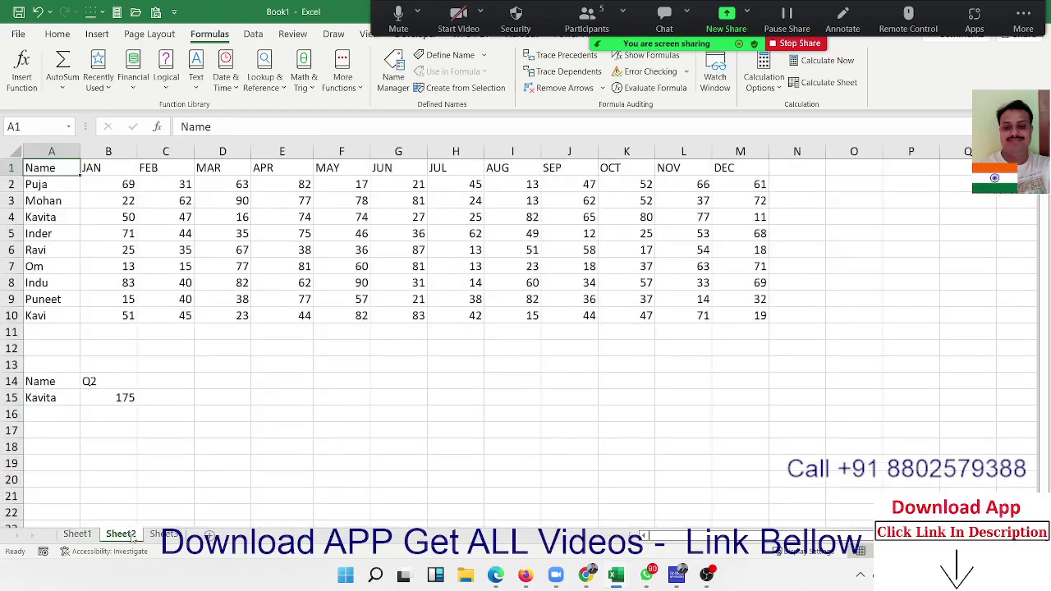
pyautogui.click(161, 525)
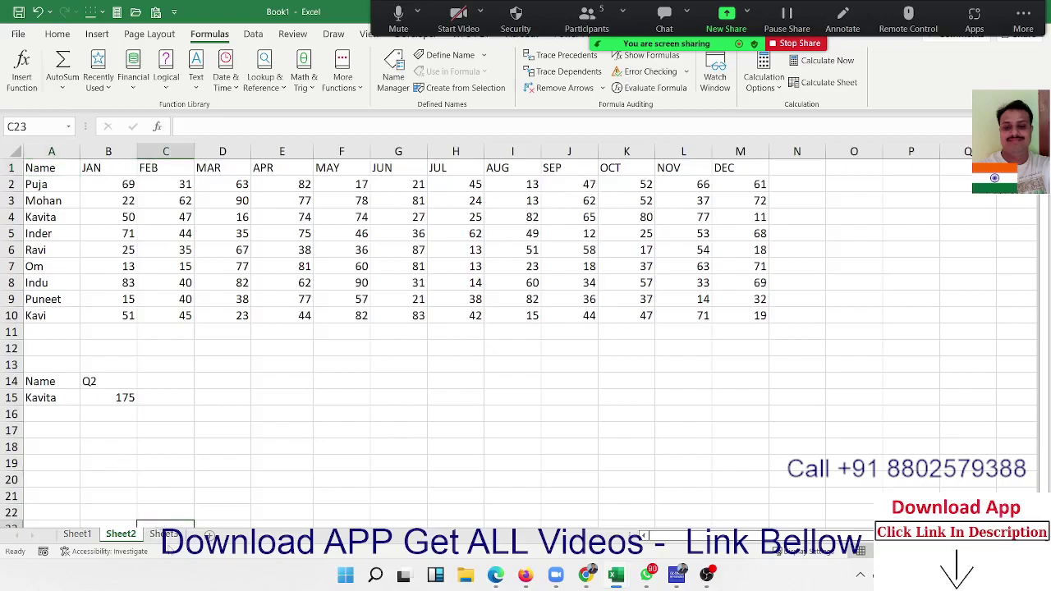
pyautogui.click(168, 536)
pyautogui.write('P')
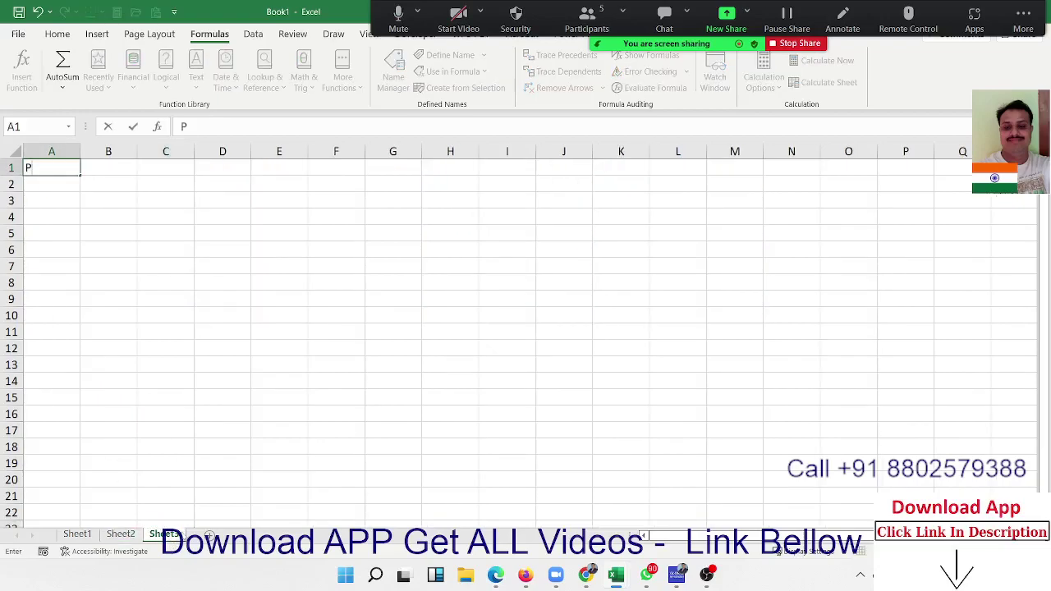
pyautogui.press('Escape')
pyautogui.write('Nam')
pyautogui.press('BackSpace')
pyautogui.write('me')
pyautogui.press('Return')
# - Enter a first name in A2 and fill column A down with a repeating list of names
pyautogui.write('P')
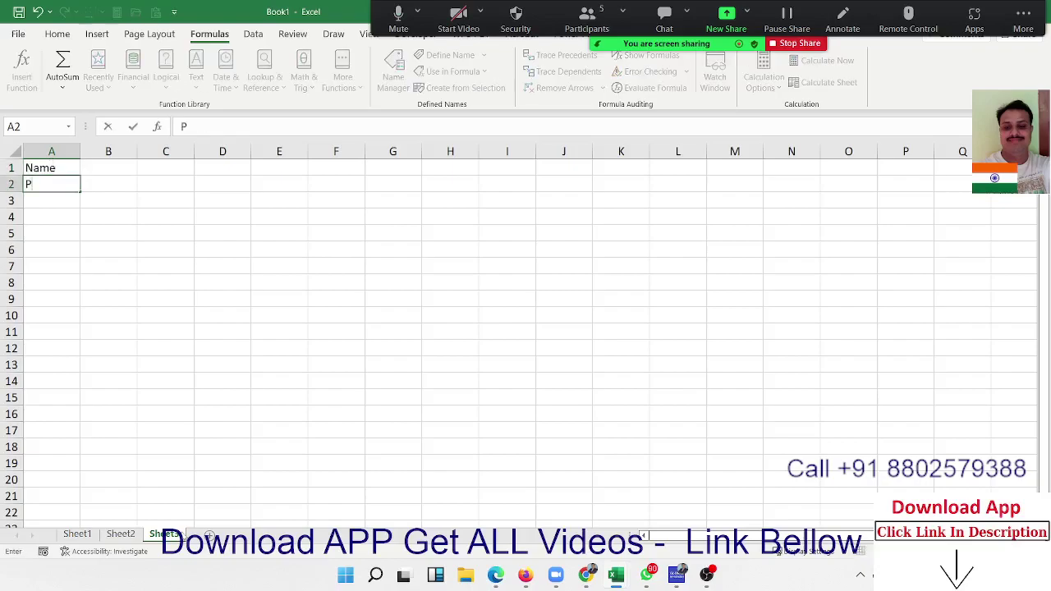
pyautogui.write('uja')
pyautogui.press('Return')
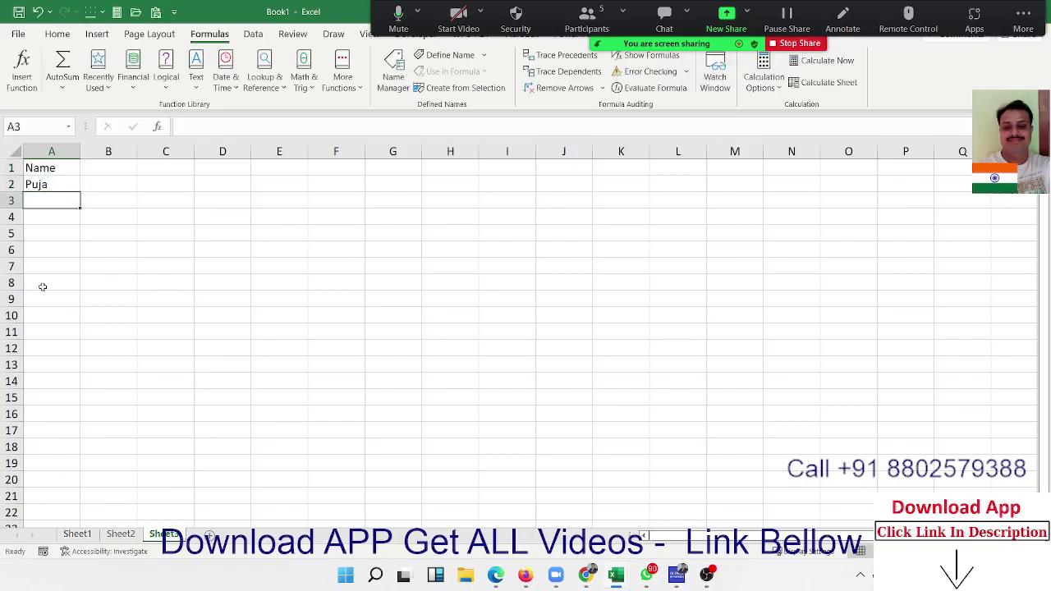
pyautogui.click(70, 188)
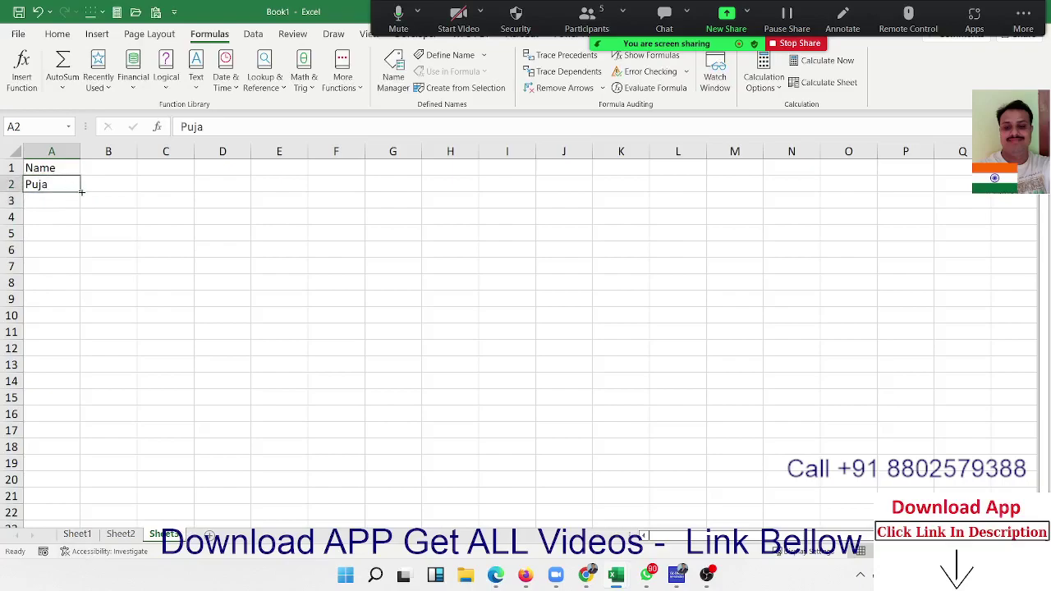
pyautogui.moveTo(81, 192); pyautogui.dragTo(83, 526)
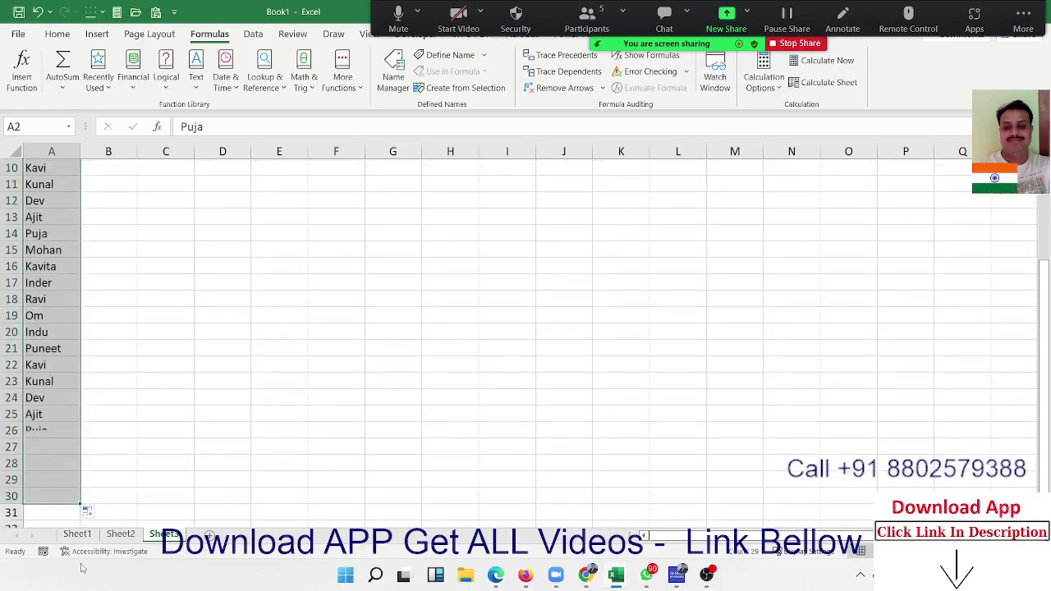
pyautogui.hotkey('ctrl', 'Home')
pyautogui.press('Right')
# - Add the Sales heading in B1 and =RANDBETWEEN(10,90) in B2
pyautogui.write('Sale')
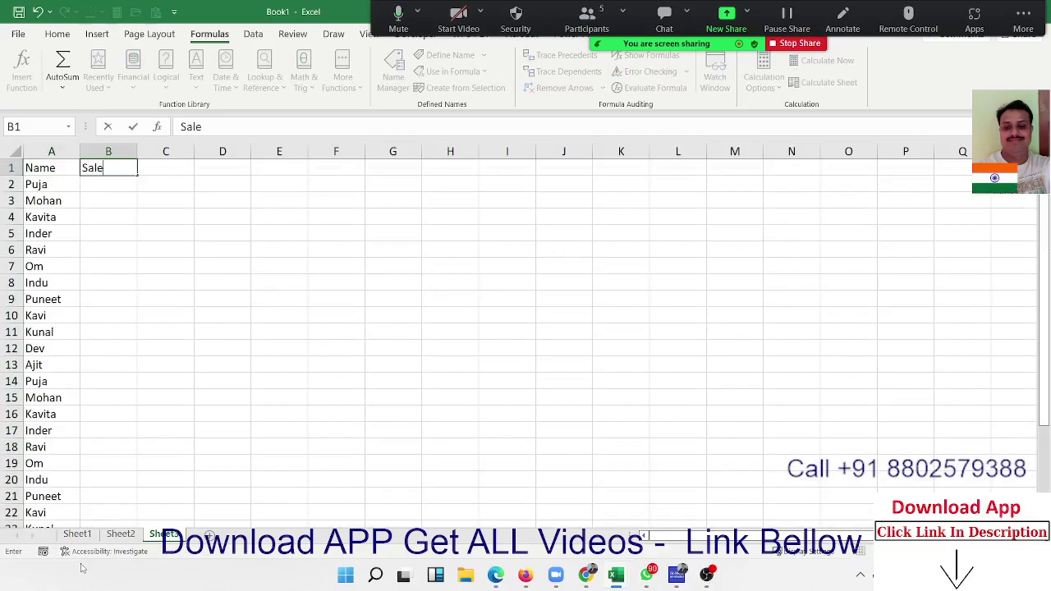
pyautogui.write('s')
pyautogui.press('Return')
pyautogui.write('=ra')
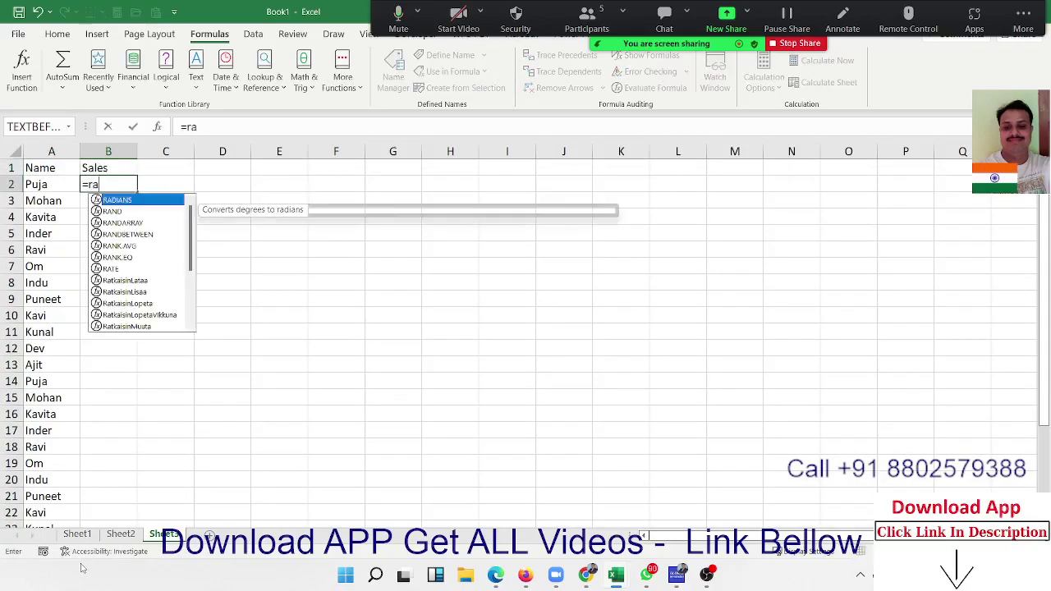
pyautogui.press('Down')
pyautogui.press('Down')
pyautogui.press('Down')
pyautogui.press('Tab')
pyautogui.write('10,')
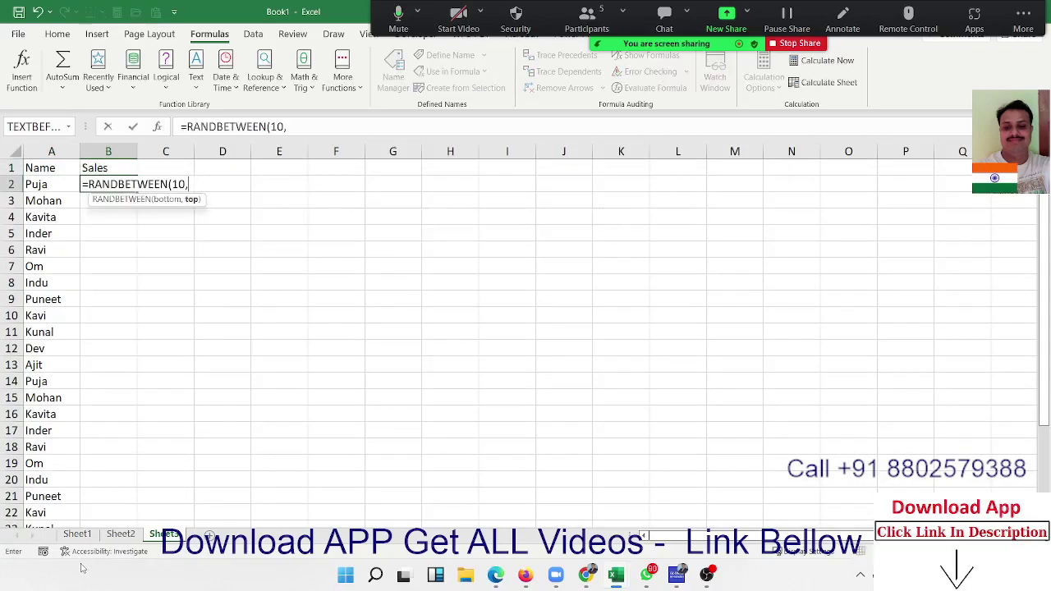
pyautogui.write('90')
pyautogui.press('Return')
# - Fill the random formula down to B30 and paste the figures back as fixed values
pyautogui.press('Left')
pyautogui.hotkey('ctrl', 'Down')
pyautogui.press('Right')
pyautogui.hotkey('ctrl', 'shift', 'Up')
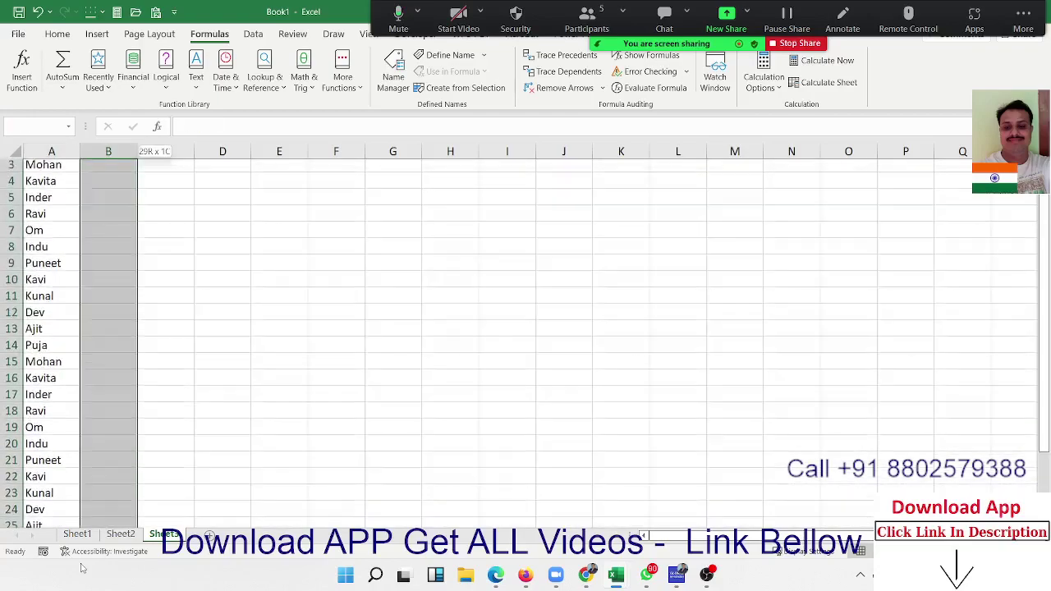
pyautogui.hotkey('ctrl', 'd')
pyautogui.hotkey('ctrl', 'c')
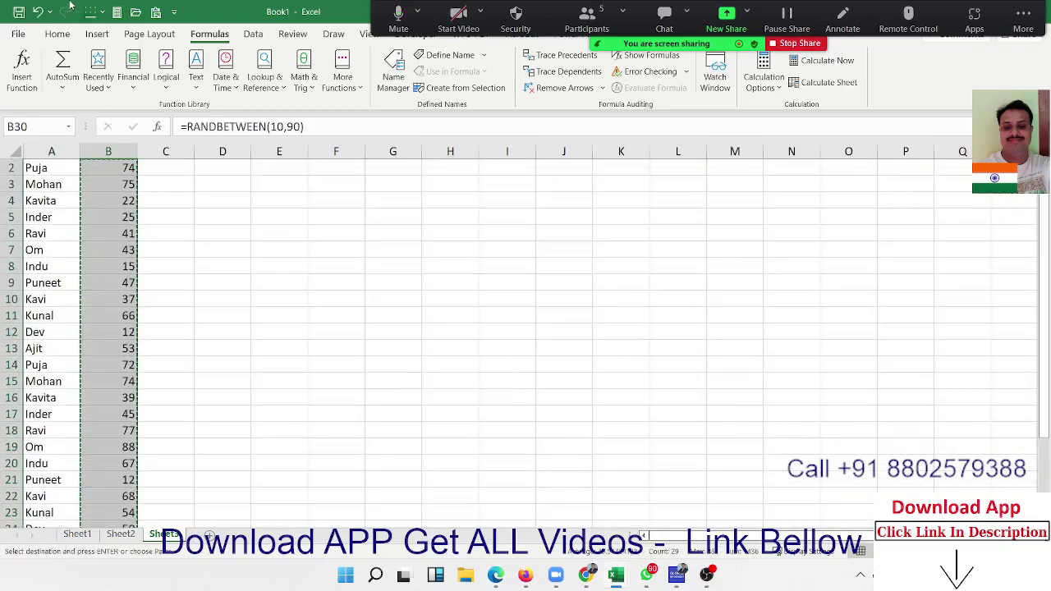
pyautogui.click(57, 33)
pyautogui.click(19, 86)
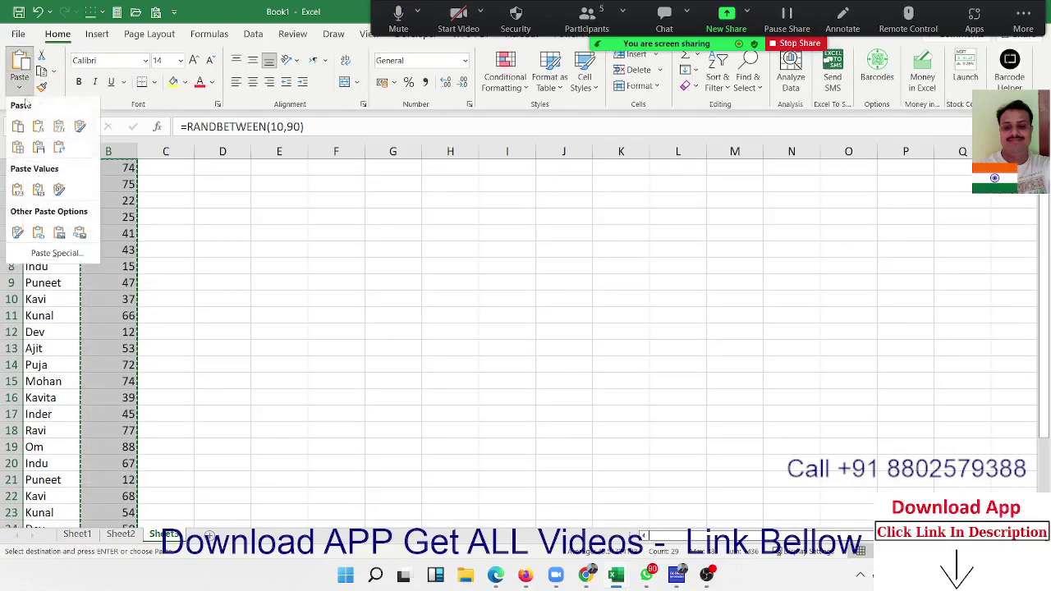
pyautogui.click(17, 189)
pyautogui.click(258, 221)
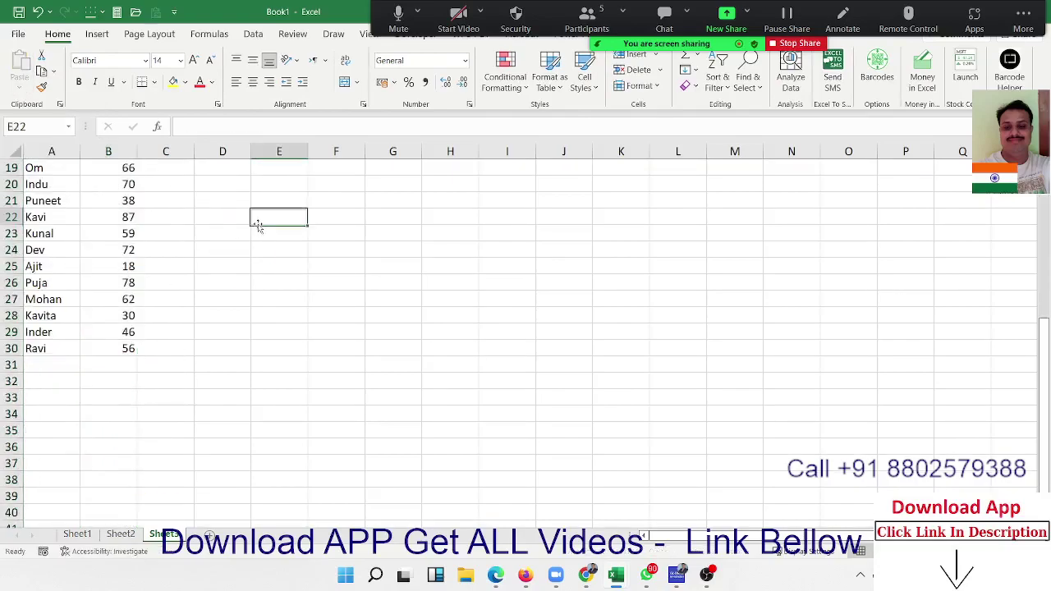
# - Type the name to look up into F4
pyautogui.hotkey('ctrl', 'Up')
pyautogui.press('Right')
pyautogui.press('Down')
pyautogui.press('Down')
pyautogui.press('Down')
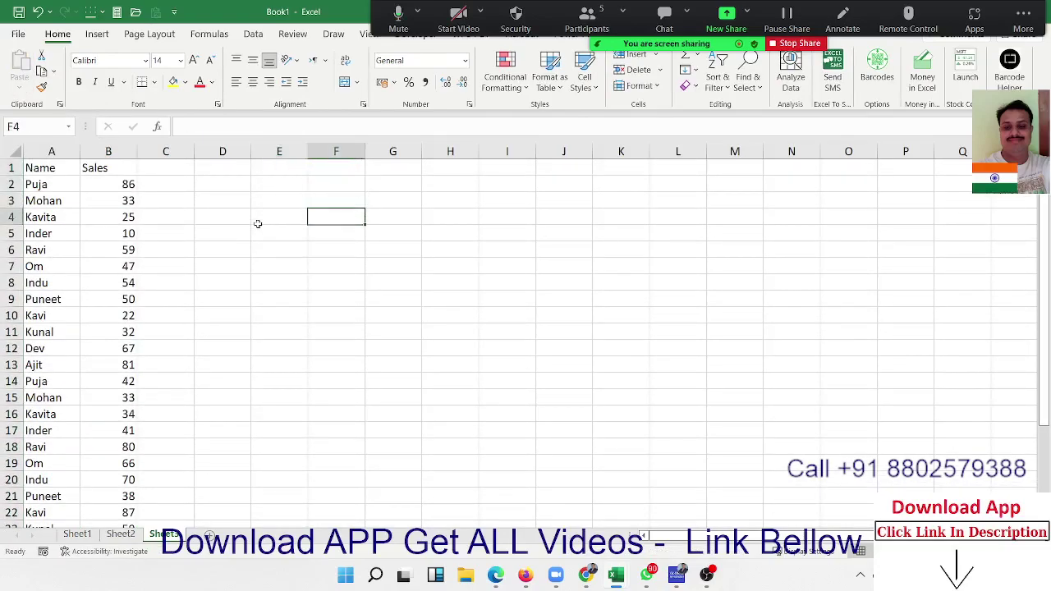
pyautogui.write('Puja')
pyautogui.press('Tab')
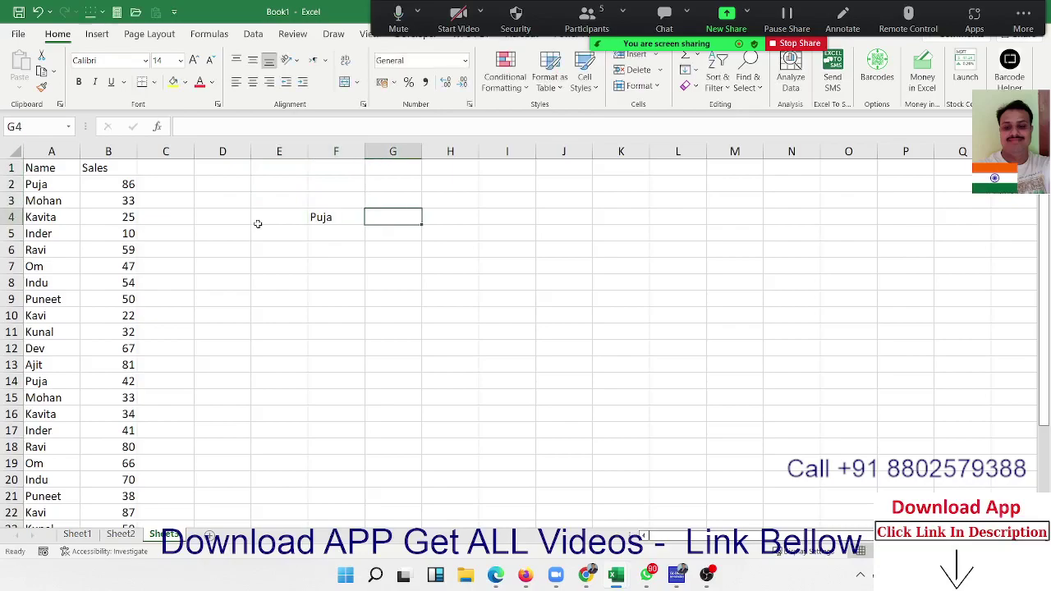
# - Enter =VLOOKUP(F4,A:B,2,0) in G4
pyautogui.write('=vl')
pyautogui.press('Tab')
pyautogui.press('Left')
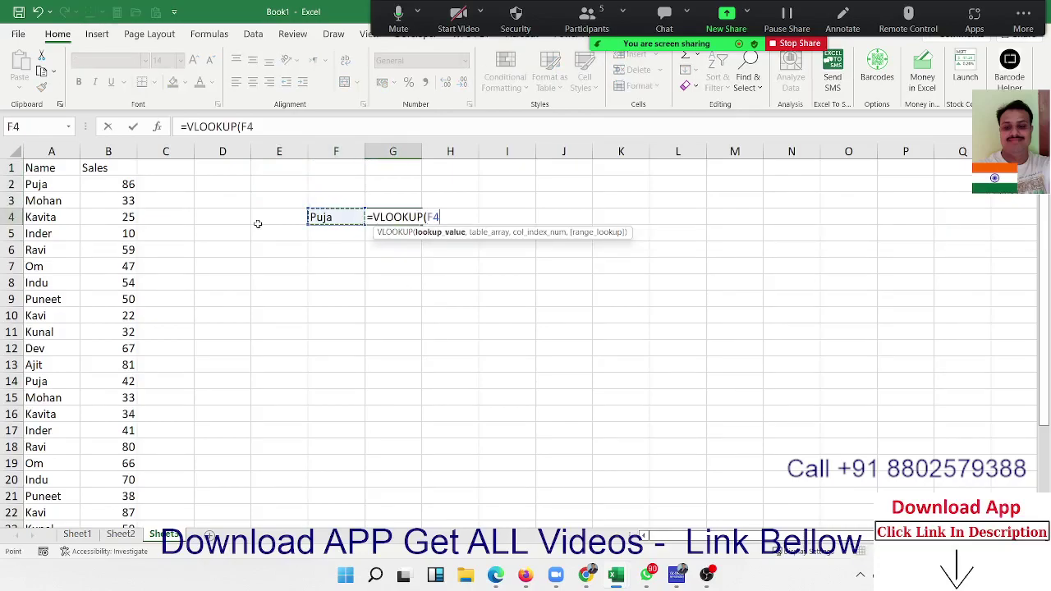
pyautogui.write(',')
pyautogui.press('Left')
pyautogui.press('Left')
pyautogui.press('Left')
pyautogui.press('Left')
pyautogui.hotkey('ctrl', 'space')
pyautogui.hotkey('shift', 'Right')
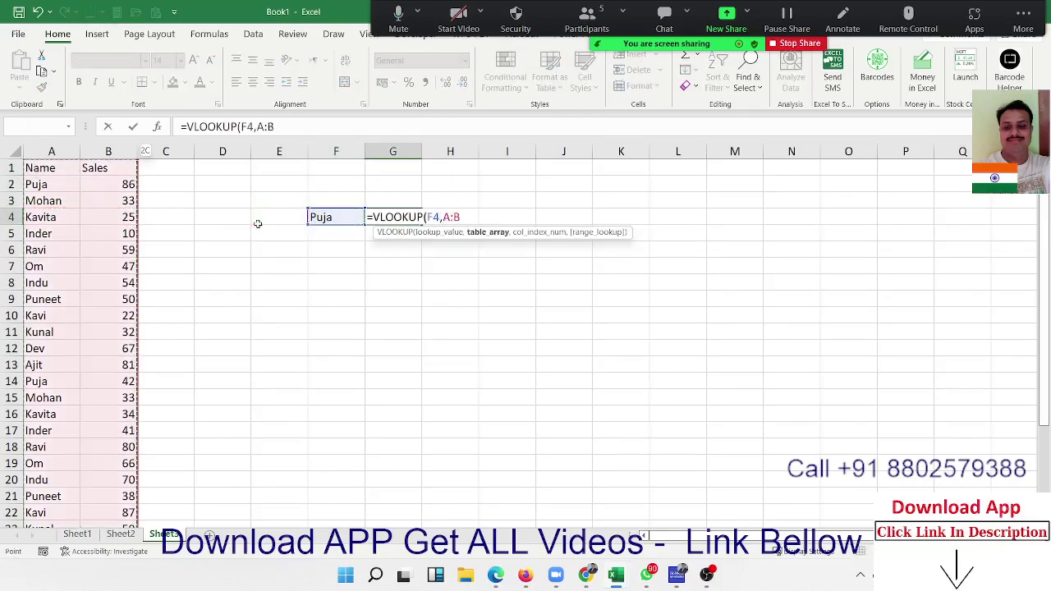
pyautogui.write(',2,0')
pyautogui.press('Return')
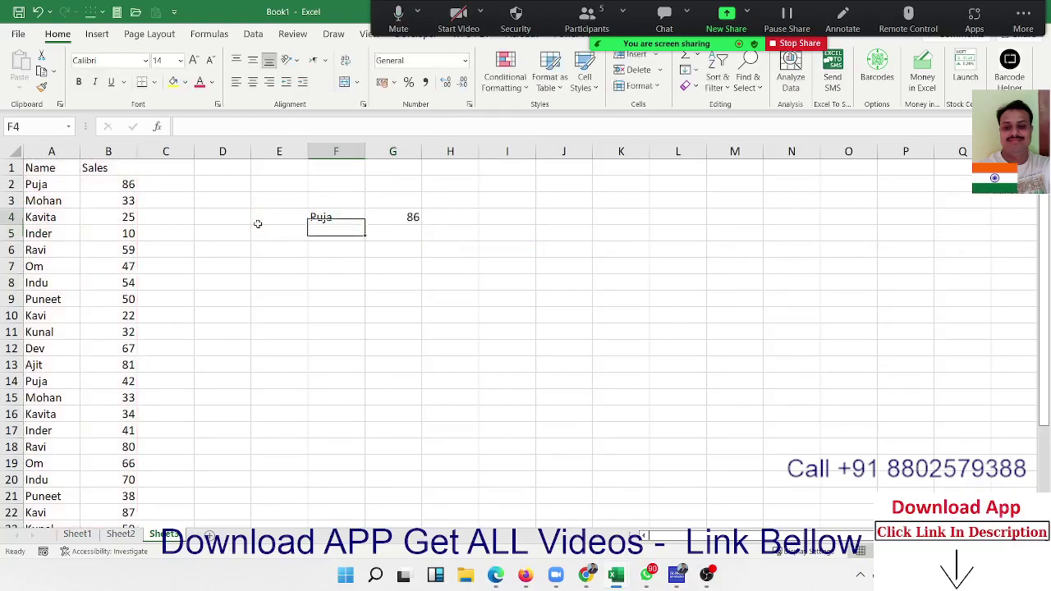
# - Check the name's second entry in row 26 (78), then move the 86 result to G2
pyautogui.press('Up')
pyautogui.click(38, 197)
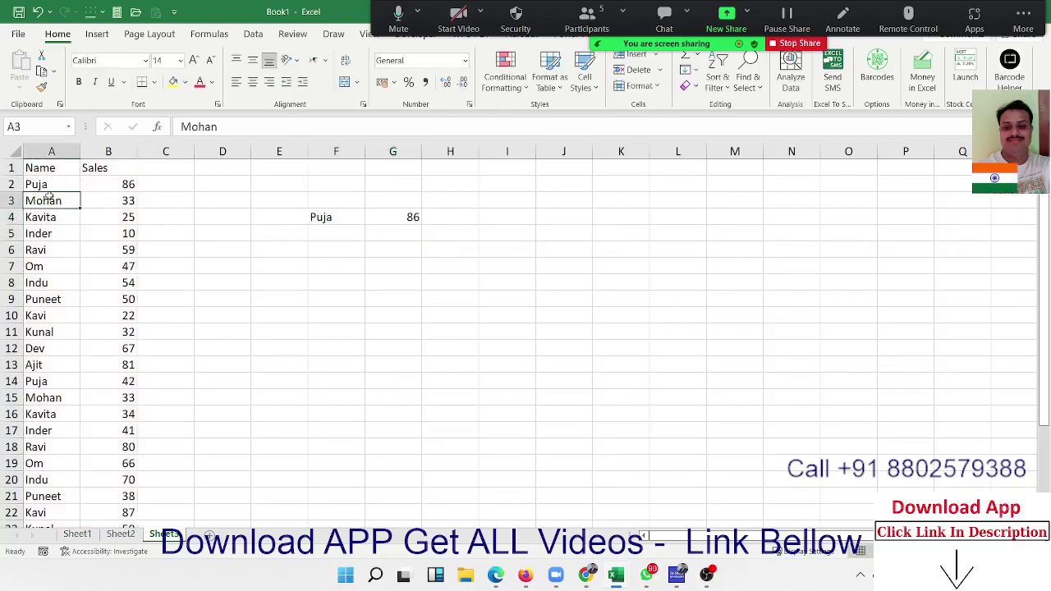
pyautogui.scroll(-7, 75, 332)
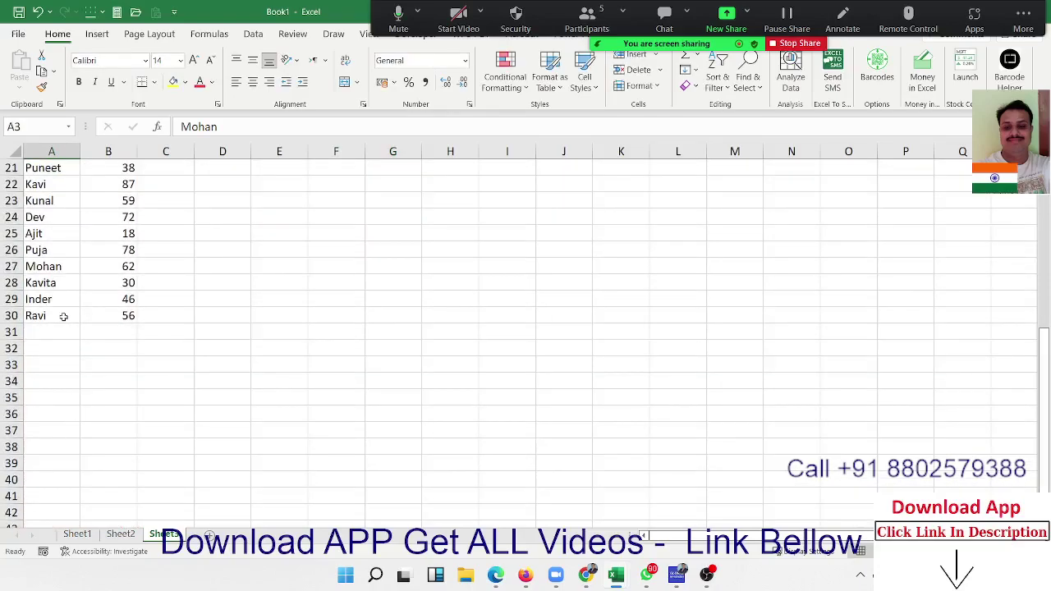
pyautogui.click(43, 252)
pyautogui.click(129, 249)
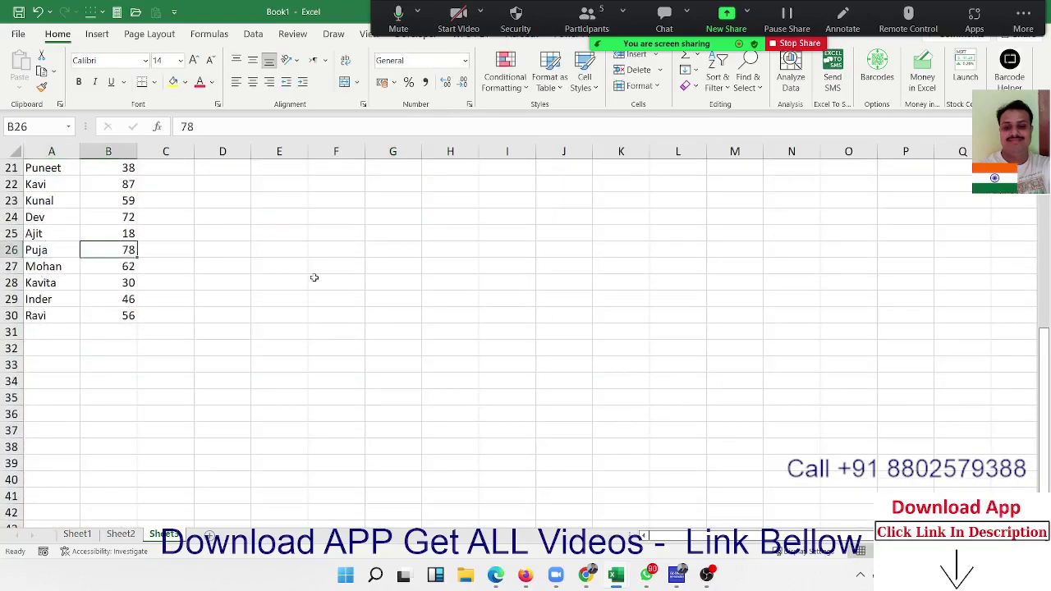
pyautogui.scroll(7, 398, 303)
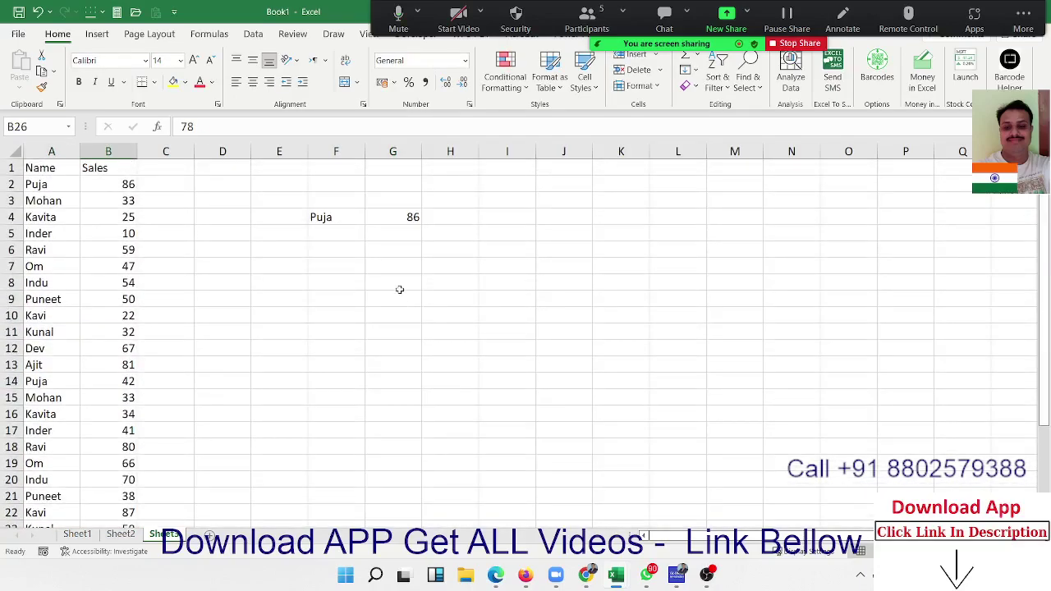
pyautogui.click(406, 219)
pyautogui.doubleClick(406, 219)
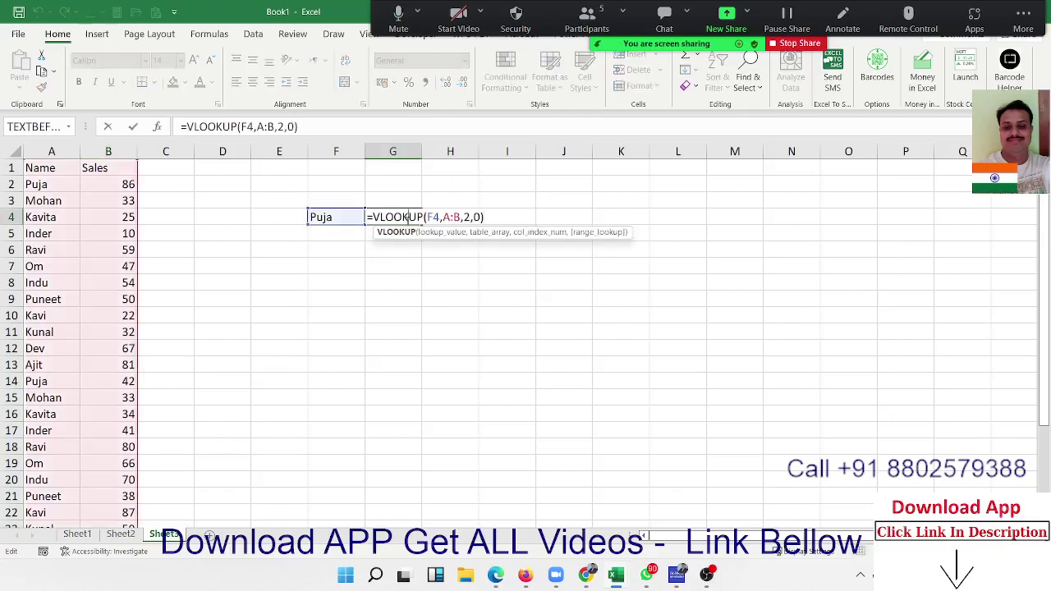
pyautogui.press('Escape')
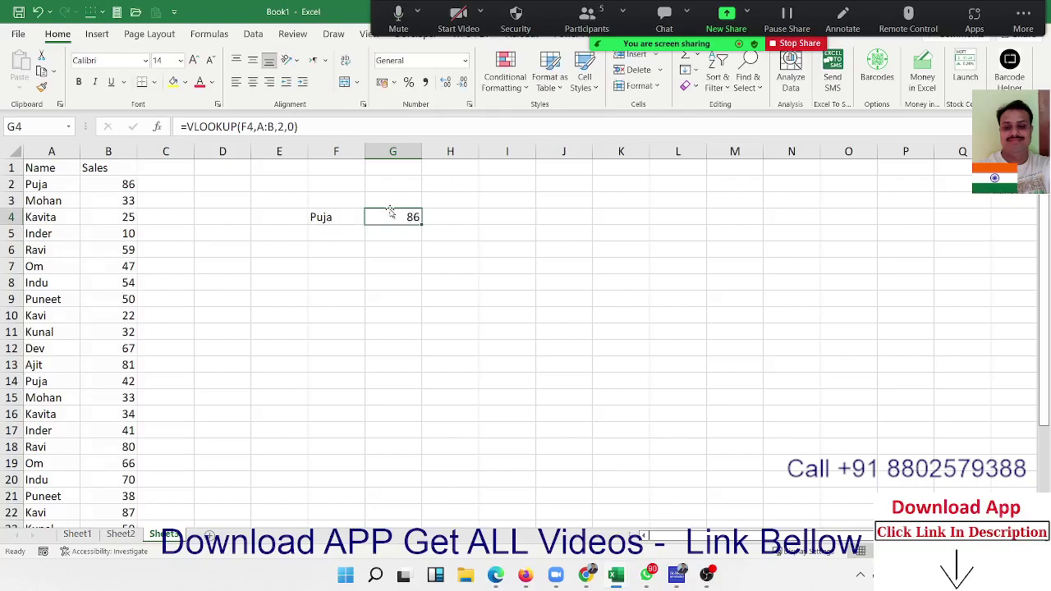
pyautogui.moveTo(392, 208); pyautogui.dragTo(392, 175)
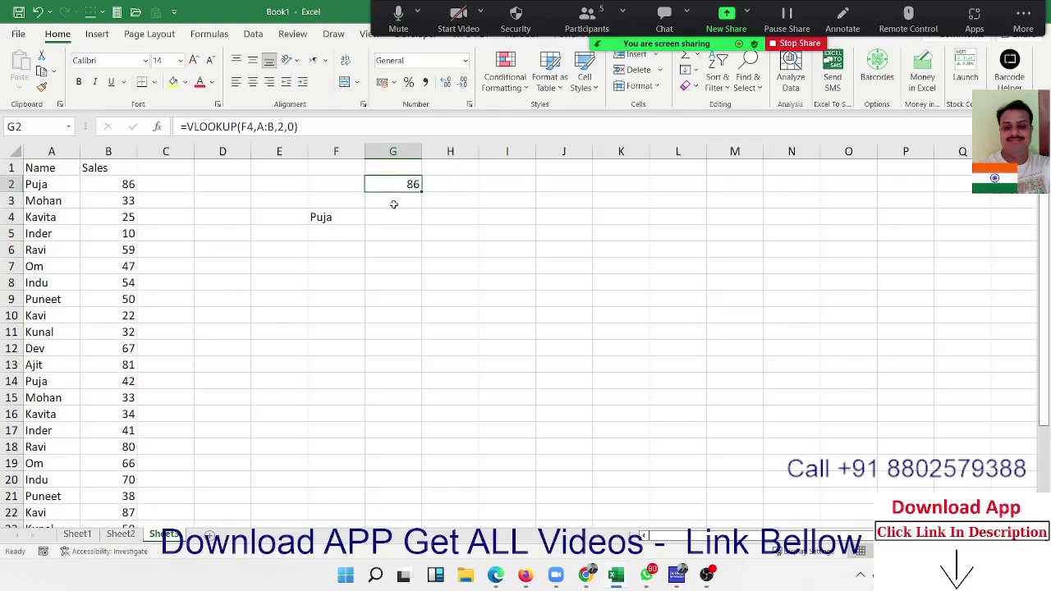
# - In G4, begin a LARGE(IF( formula whose condition range is A2:A30
pyautogui.click(394, 213)
pyautogui.write('=l')
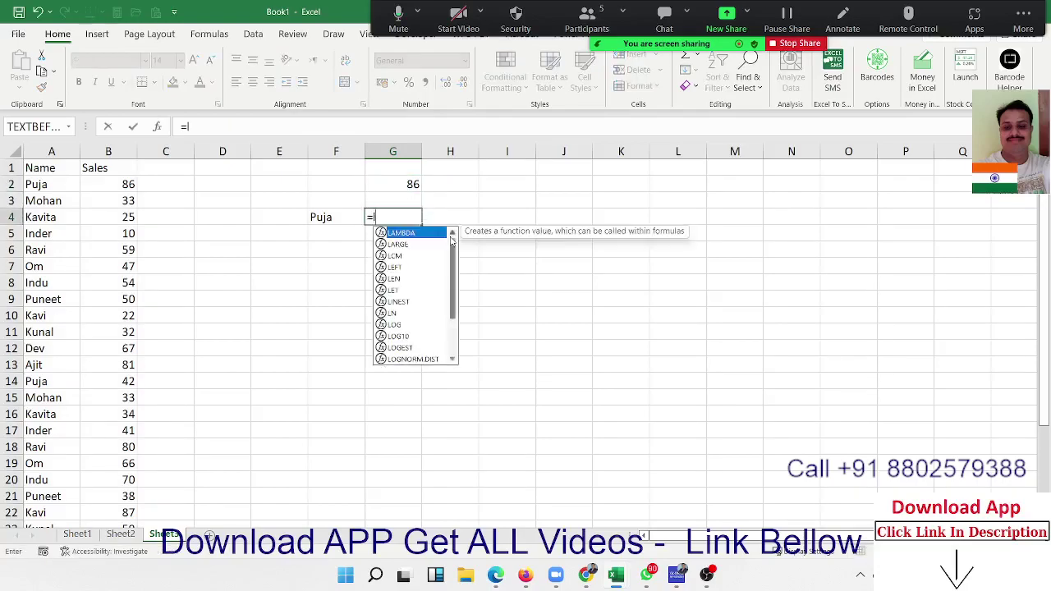
pyautogui.write('a')
pyautogui.press('Down')
pyautogui.press('Tab')
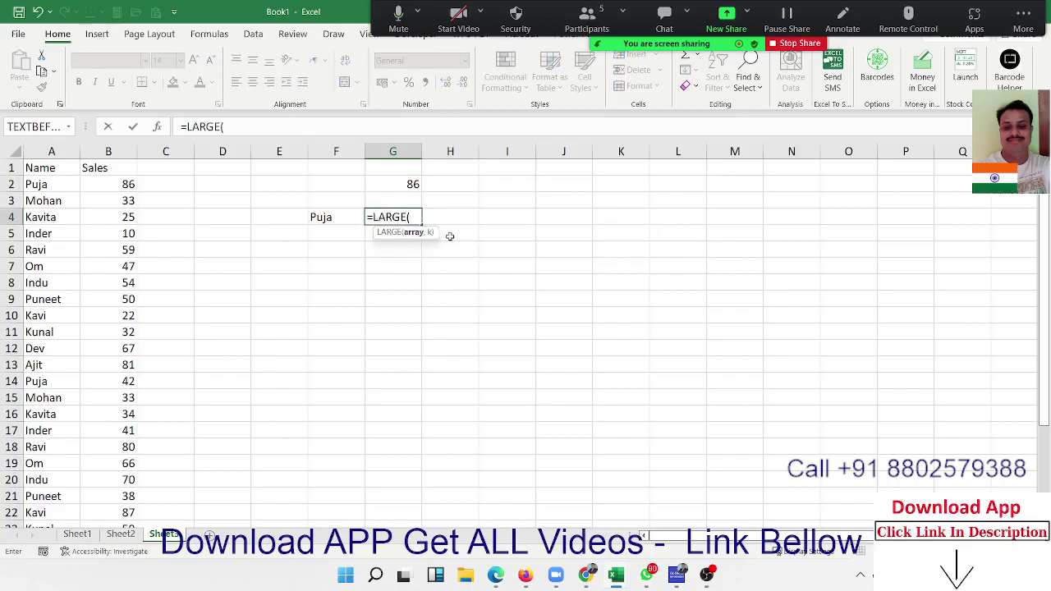
pyautogui.write('i')
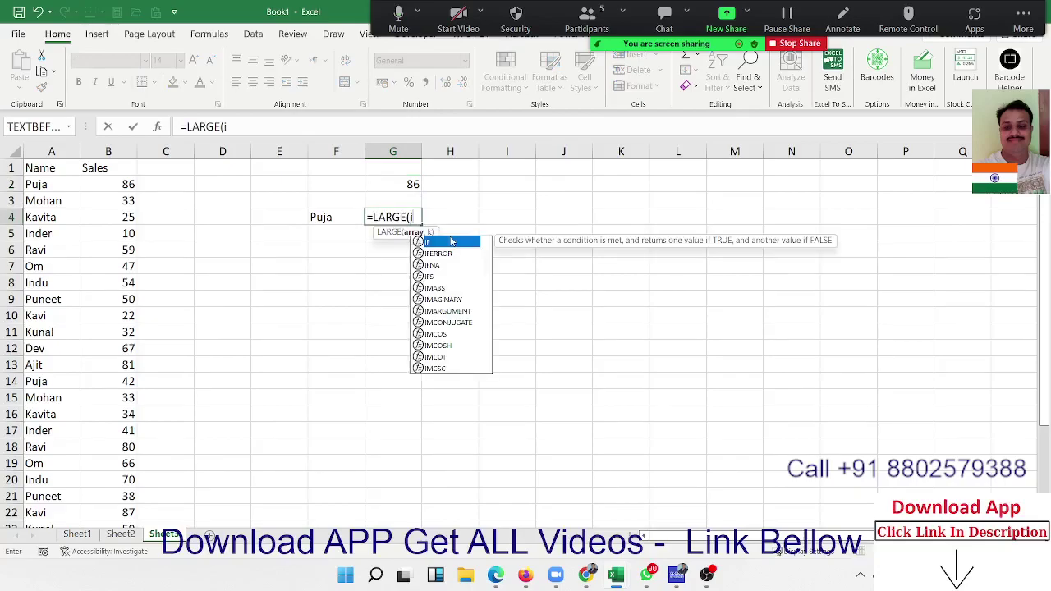
pyautogui.write('f')
pyautogui.press('Tab')
pyautogui.press('Left')
pyautogui.press('Left')
pyautogui.press('Left')
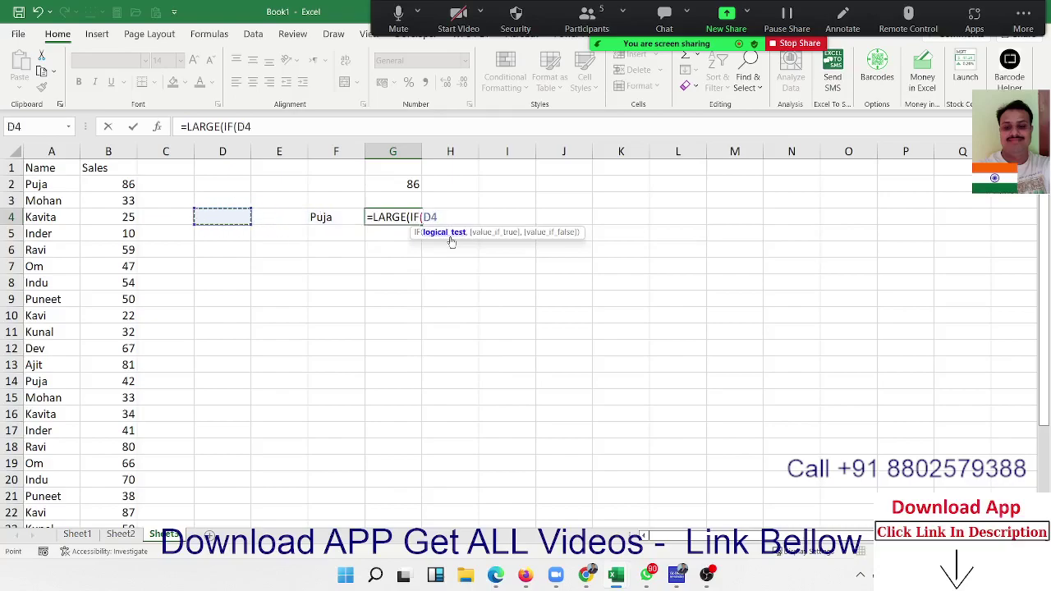
pyautogui.press('Left')
pyautogui.press('Left')
pyautogui.press('Left')
pyautogui.press('Up')
pyautogui.press('Up')
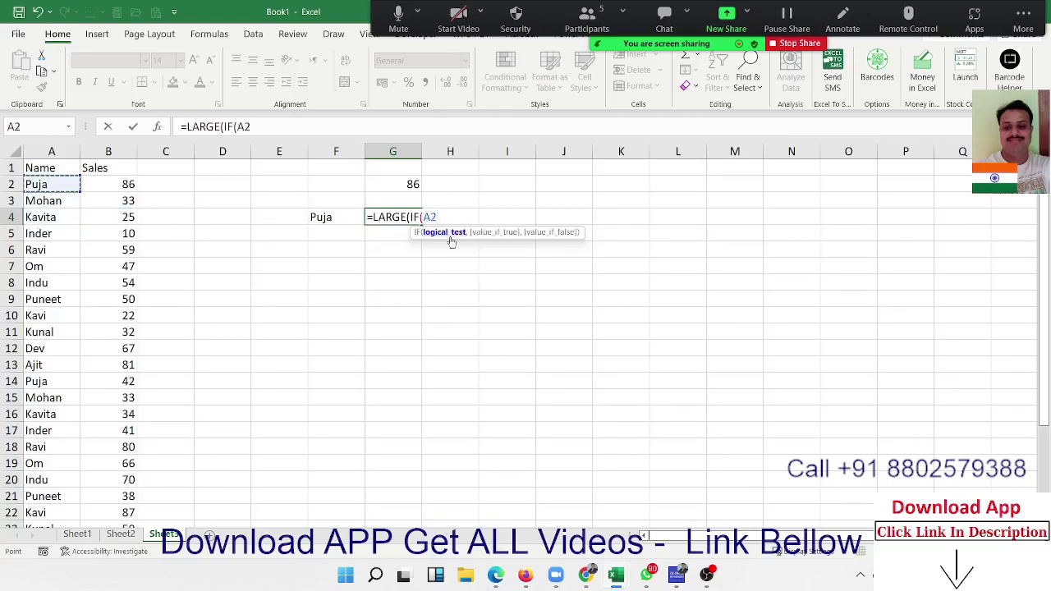
pyautogui.hotkey('ctrl', 'shift', 'Down')
# - Complete G4 as =LARGE(IF(A2:A30=F4,B2:B30),1), returning 86
pyautogui.write(':A30=')
pyautogui.press('Left')
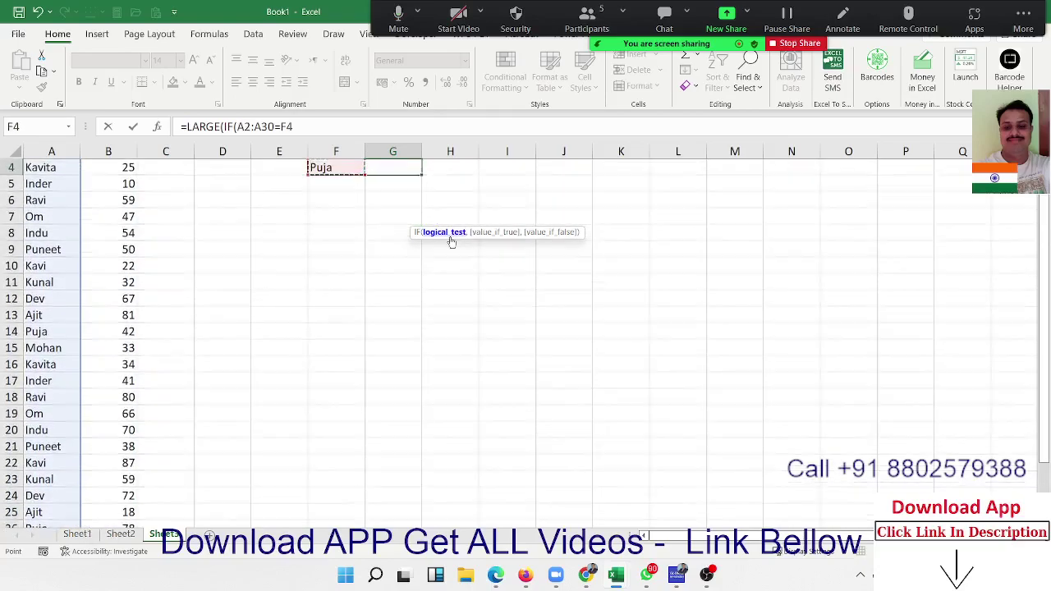
pyautogui.write(',')
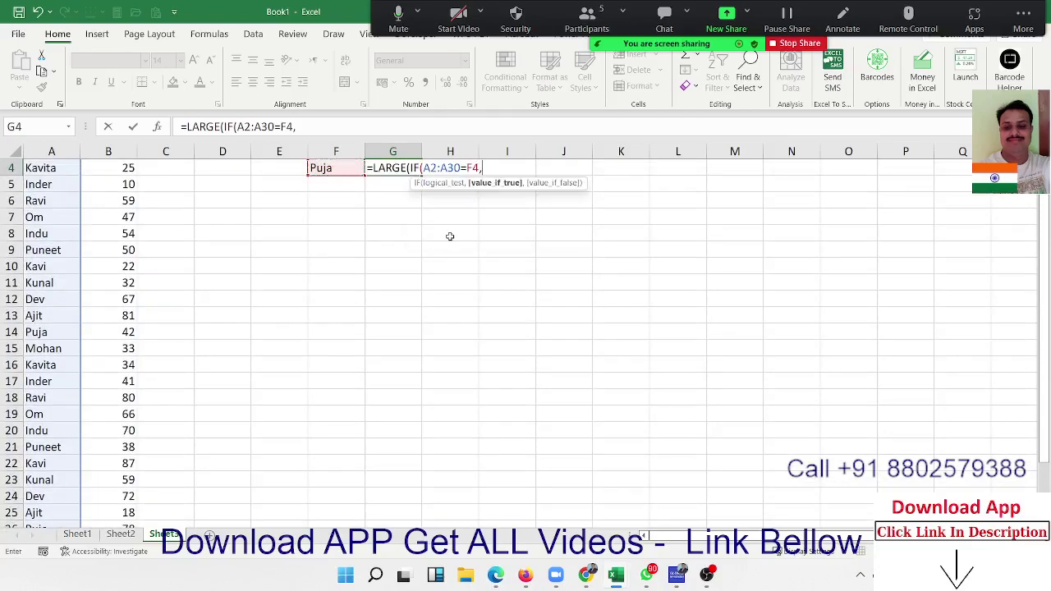
pyautogui.press('Left')
pyautogui.press('Left')
pyautogui.press('Left')
pyautogui.press('Left')
pyautogui.press('Left')
pyautogui.press('Up')
pyautogui.press('Up')
pyautogui.press('Up')
pyautogui.press('Down')
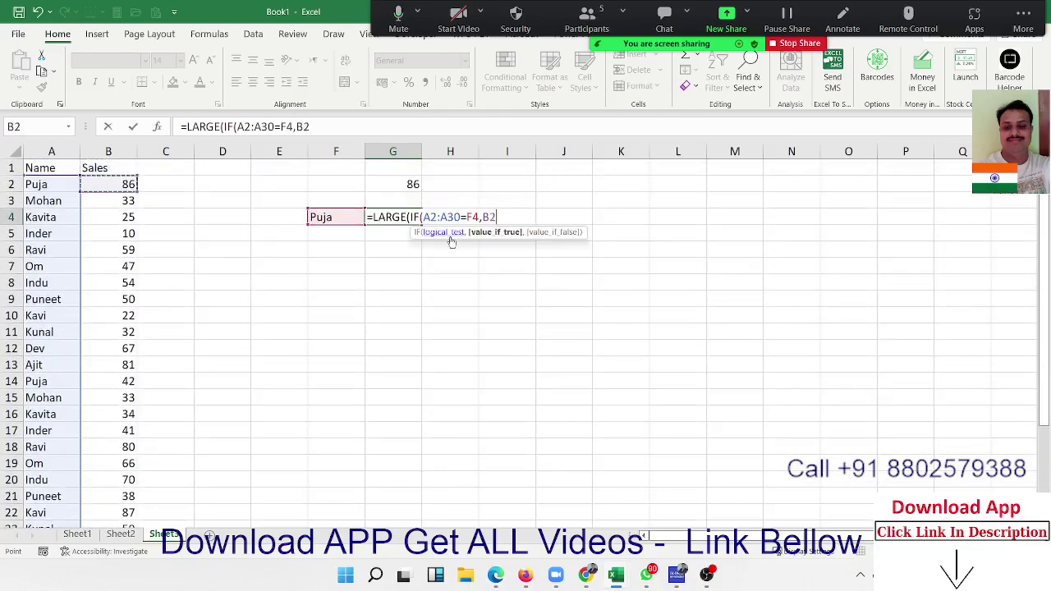
pyautogui.hotkey('ctrl', 'shift', 'Down')
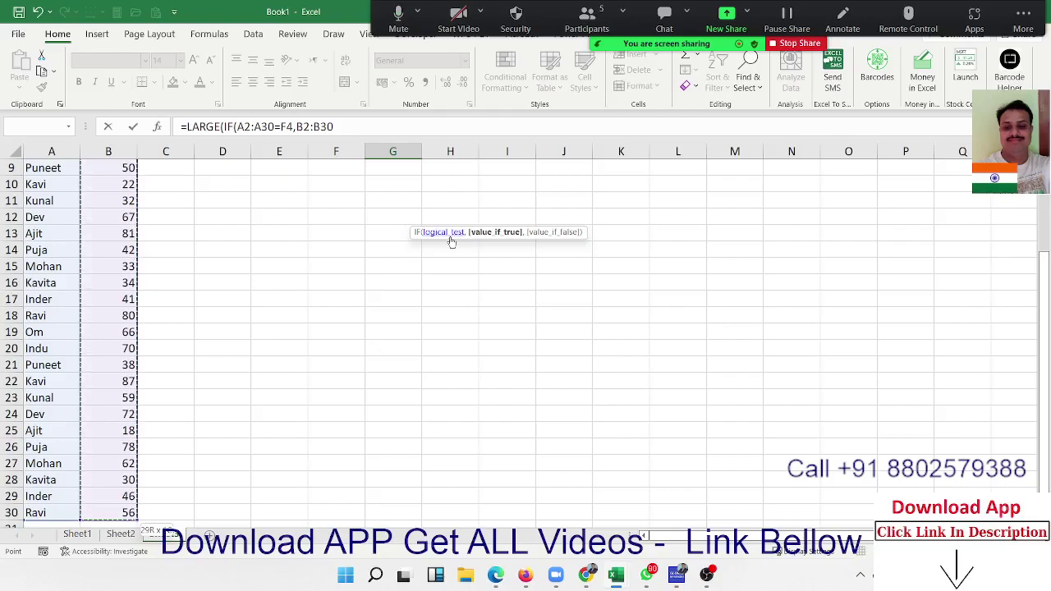
pyautogui.write('),1')
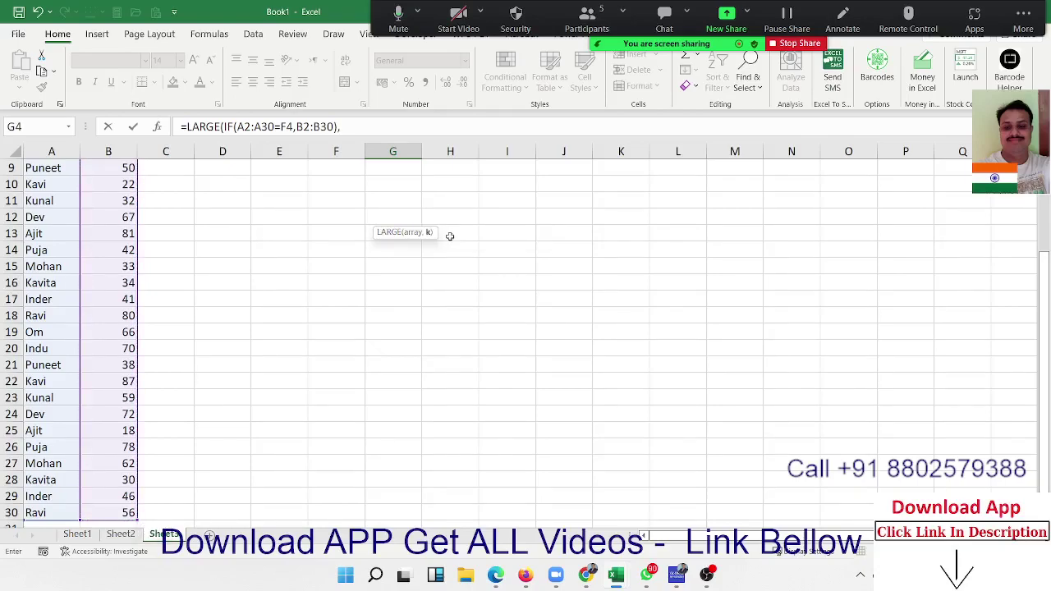
pyautogui.write(')')
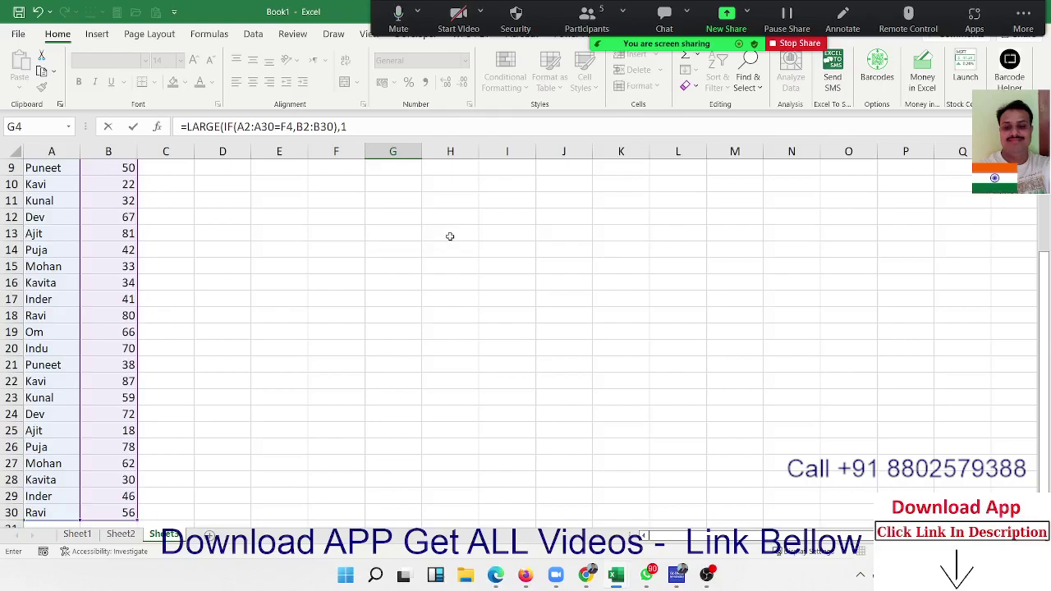
pyautogui.press('Return')
# - Compare G4's 86 with G2's VLOOKUP result and review G4's formula
pyautogui.press('Up')
pyautogui.press('Up')
pyautogui.press('Up')
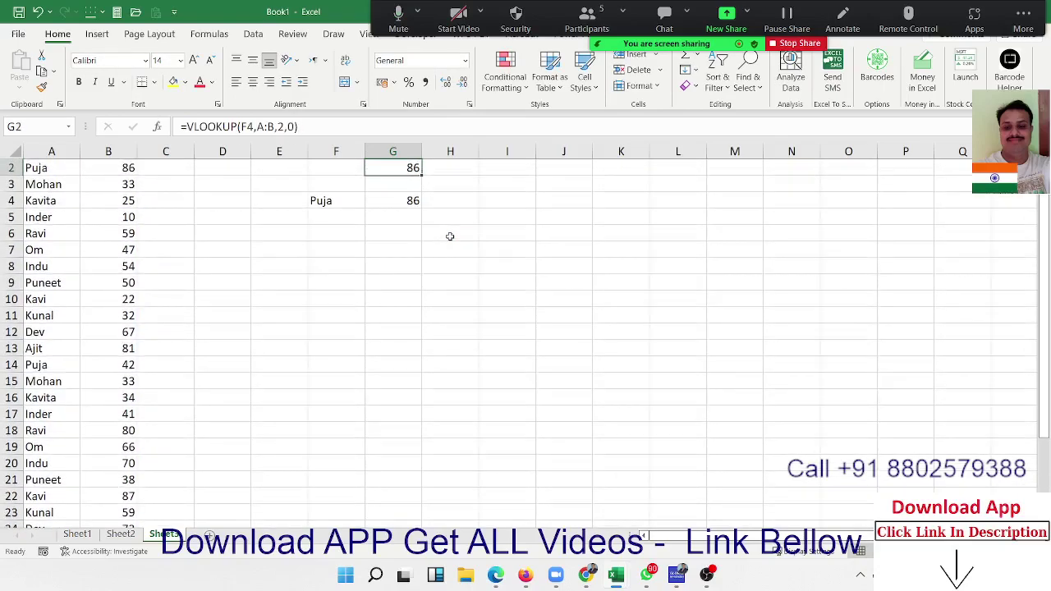
pyautogui.press('Up')
pyautogui.click(399, 216)
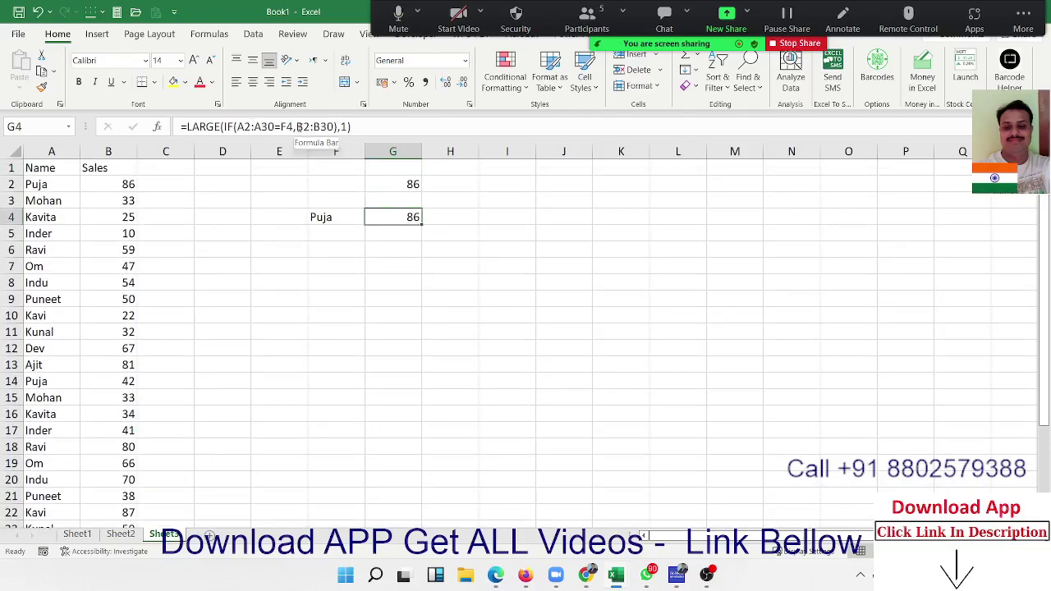
# - Wrap B2:B30 in ROW within G4's formula and commit it as an array formula
pyautogui.click(311, 128)
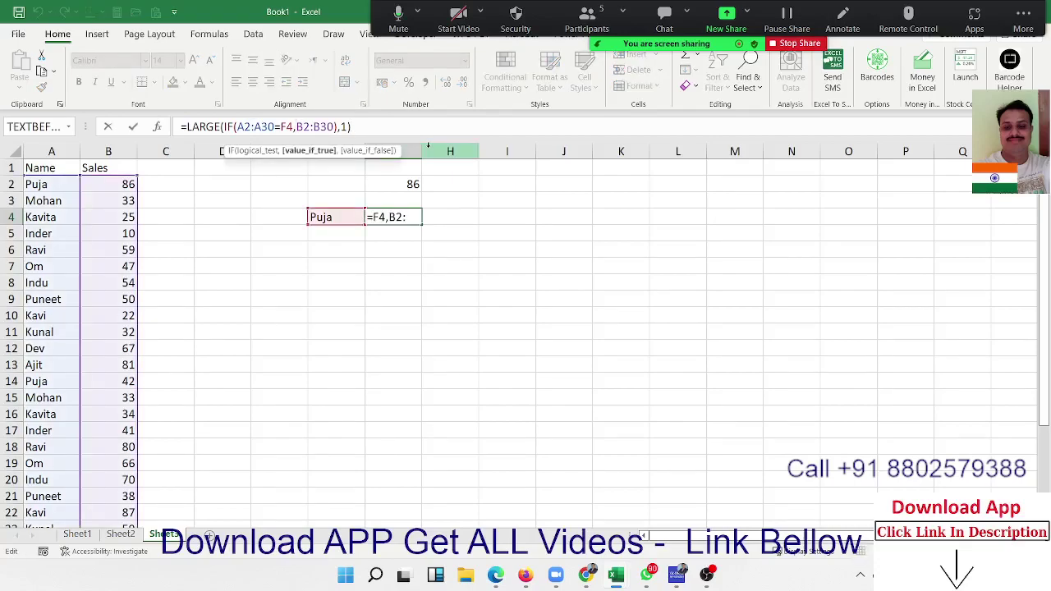
pyautogui.write('row')
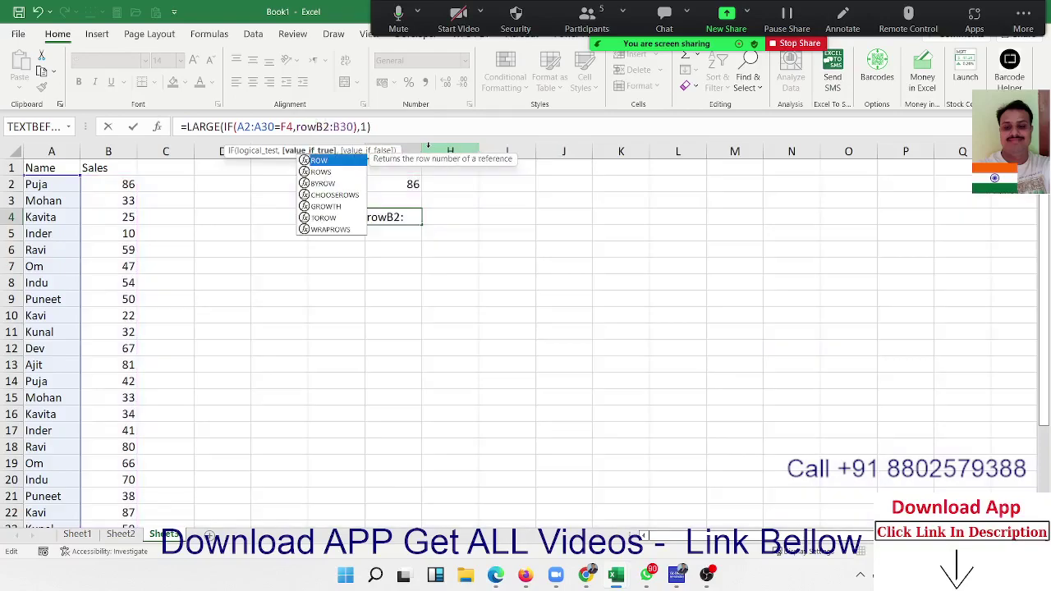
pyautogui.press('Tab')
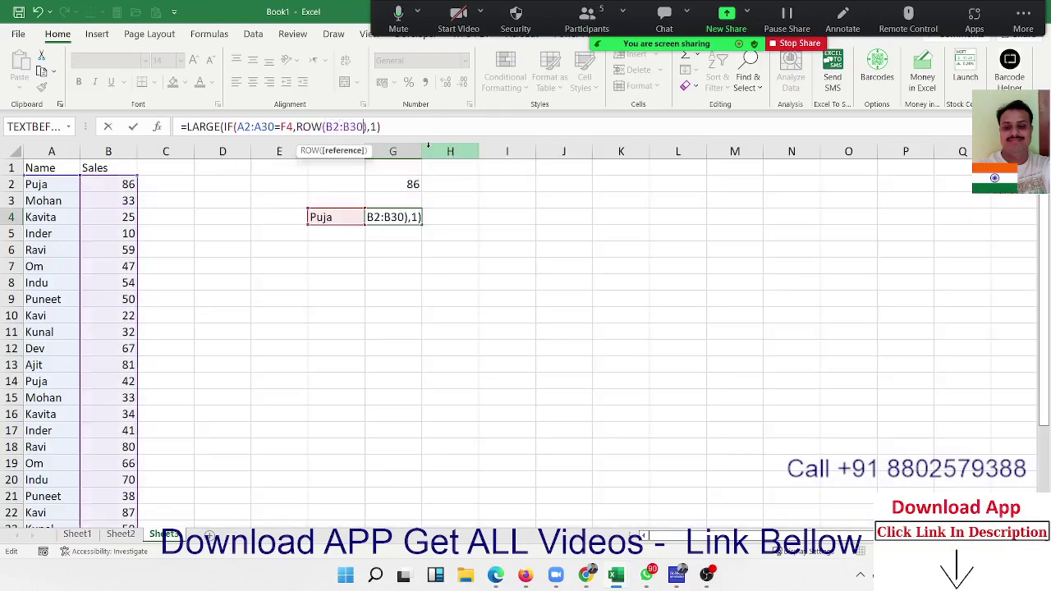
pyautogui.write(')')
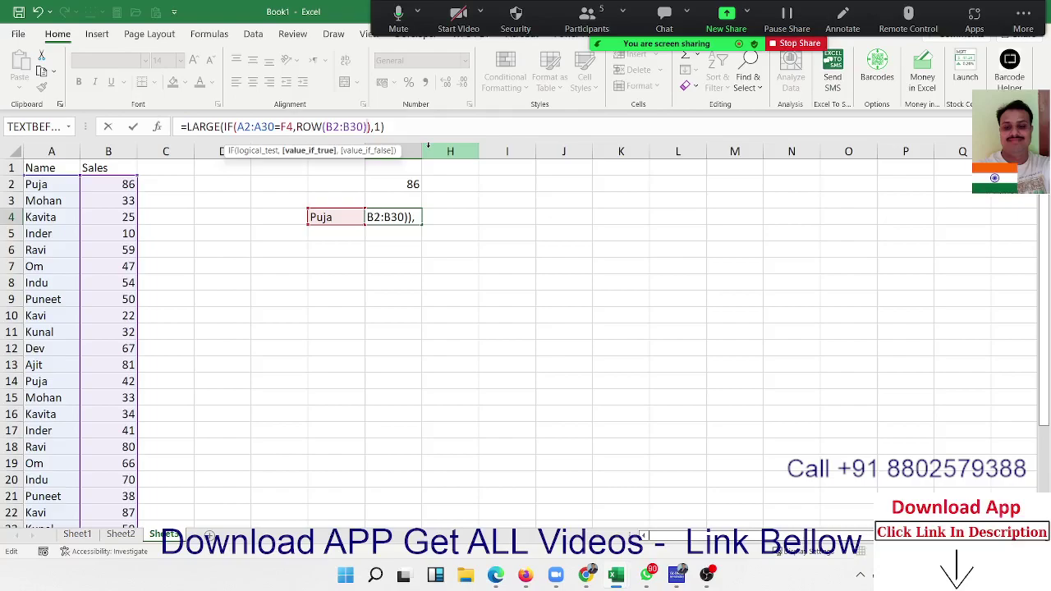
pyautogui.hotkey('ctrl', 'shift', 'Return')
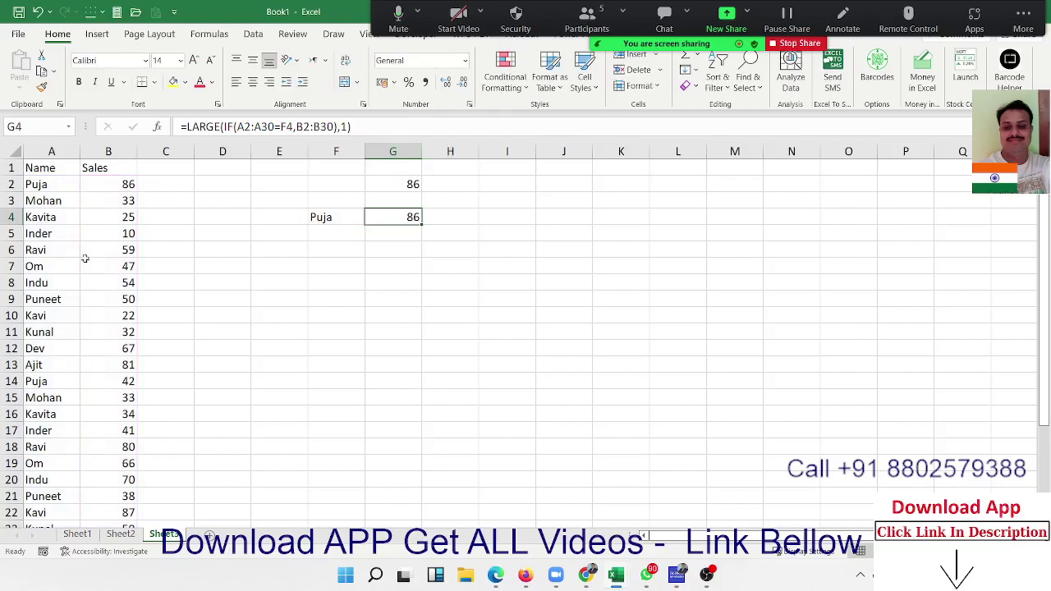
pyautogui.scroll(-7, 102, 353)
pyautogui.scroll(2, 107, 357)
pyautogui.scroll(4, 107, 361)
# - Re-edit G4 to =LARGE(IF(A2:A30=F4,ROW(B2:B30)),1) so it returns 26
pyautogui.click(297, 126)
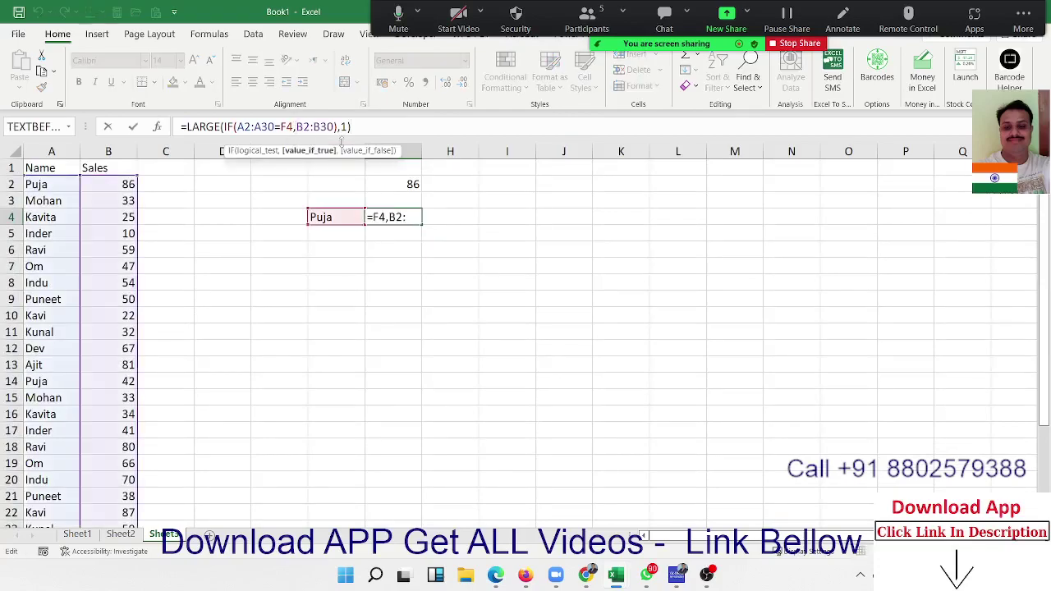
pyautogui.write('row')
pyautogui.press('Tab')
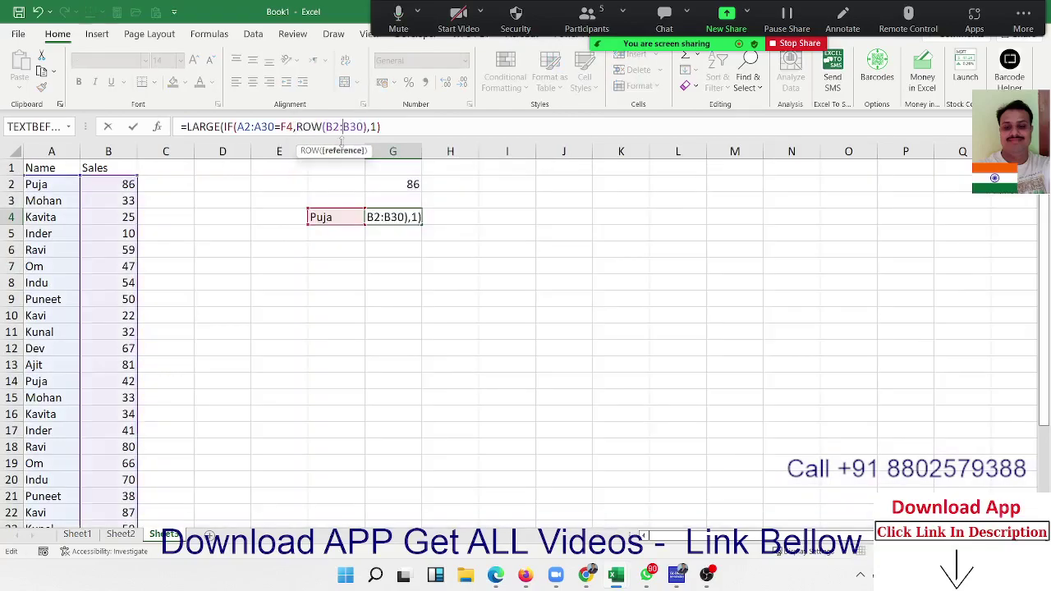
pyautogui.write(')')
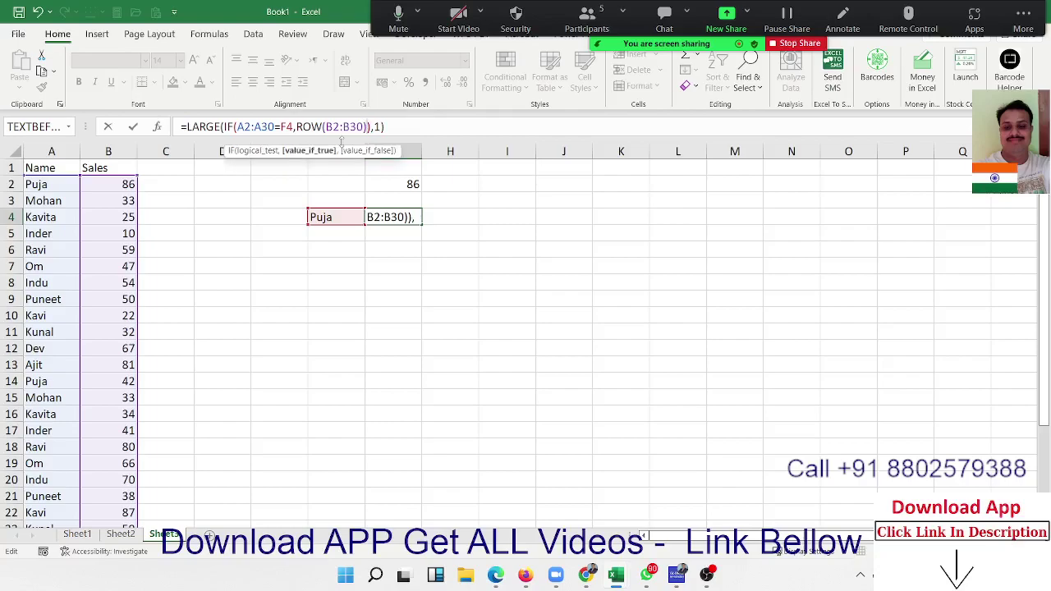
pyautogui.press('Return')
pyautogui.press('Up')
# - Scroll down and highlight row 26 to confirm it holds Puja's last entry
pyautogui.scroll(-1, 139, 257)
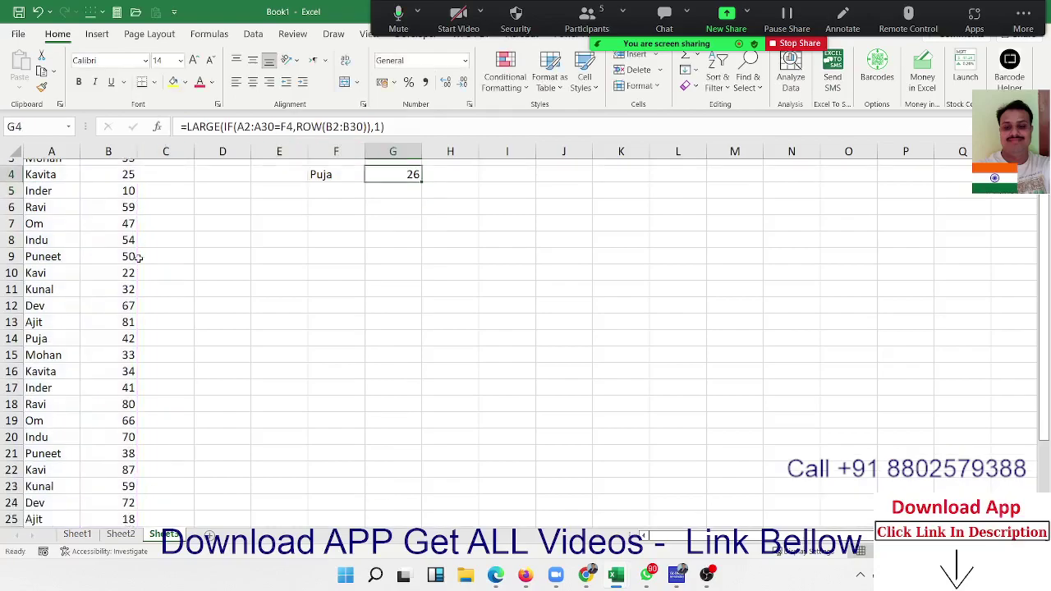
pyautogui.scroll(-6, 139, 257)
pyautogui.moveTo(42, 252); pyautogui.dragTo(90, 252)
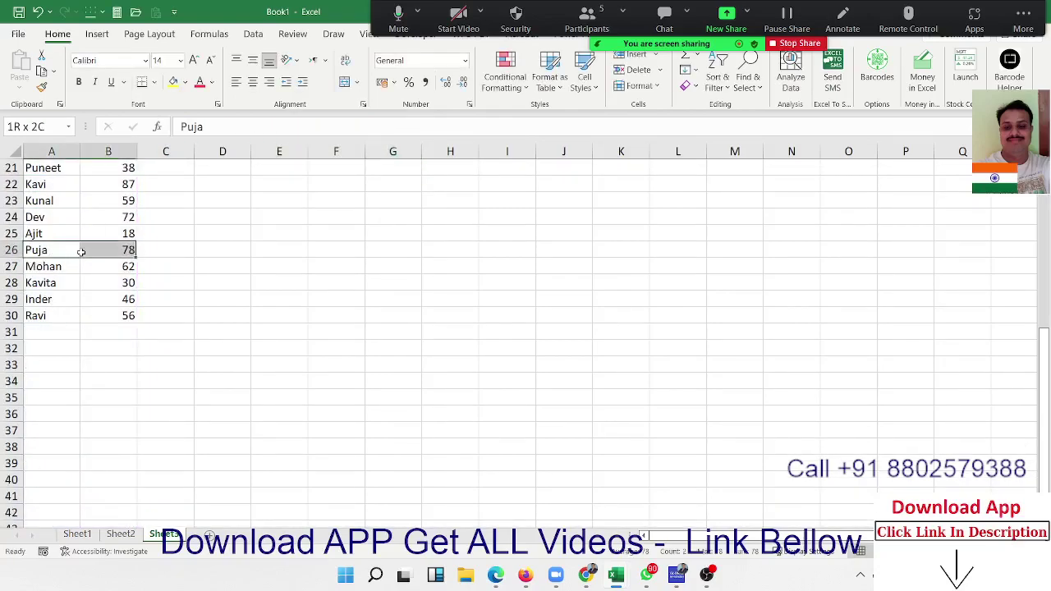
pyautogui.scroll(7, 436, 232)
# - Enter =INDEX(B:B,G4) in H4, using Ctrl+Space for column B
pyautogui.click(458, 217)
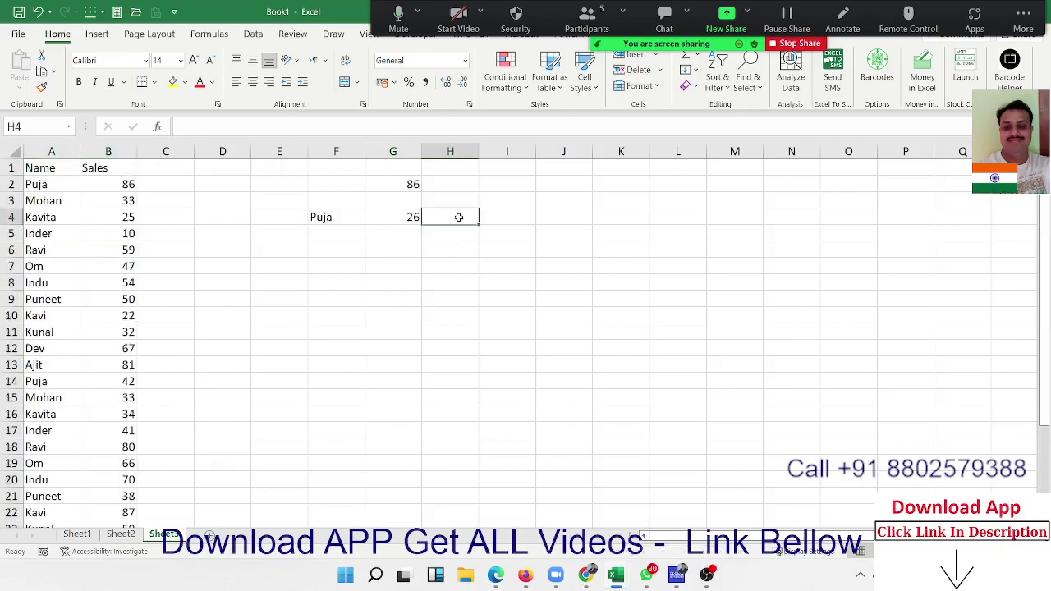
pyautogui.write('=ind')
pyautogui.press('Down')
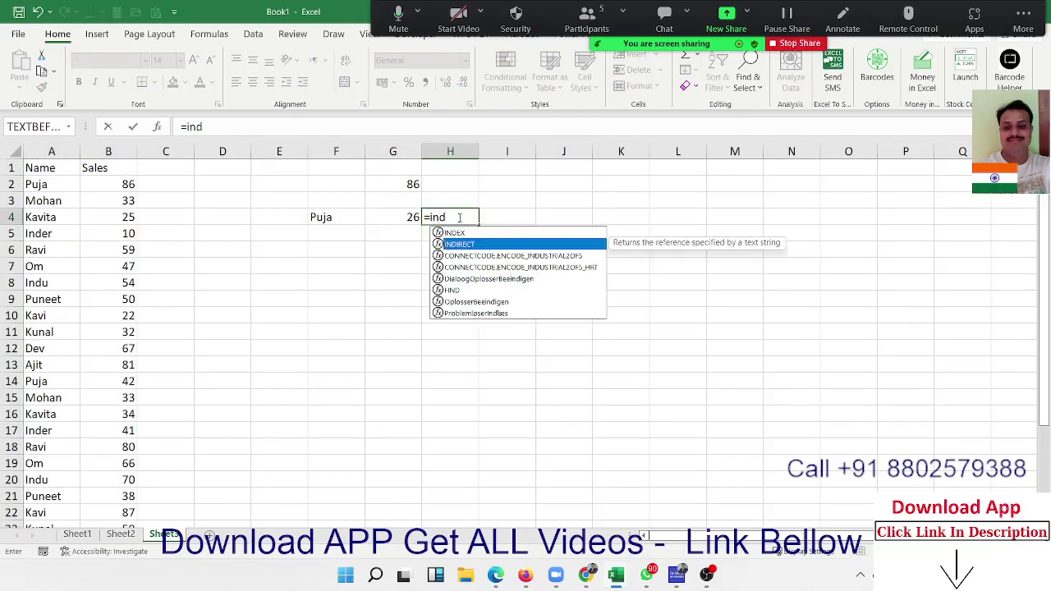
pyautogui.press('Up')
pyautogui.press('Tab')
pyautogui.press('Left')
pyautogui.press('Left')
pyautogui.press('Left')
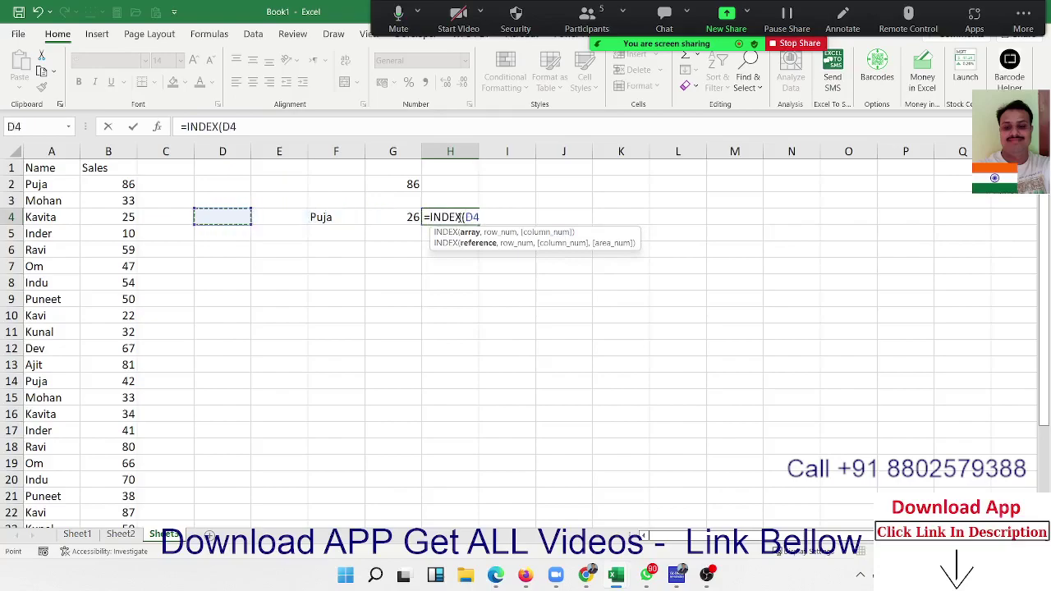
pyautogui.press('Left')
pyautogui.press('Left')
pyautogui.press('Left')
pyautogui.press('Right')
pyautogui.hotkey('ctrl', 'space')
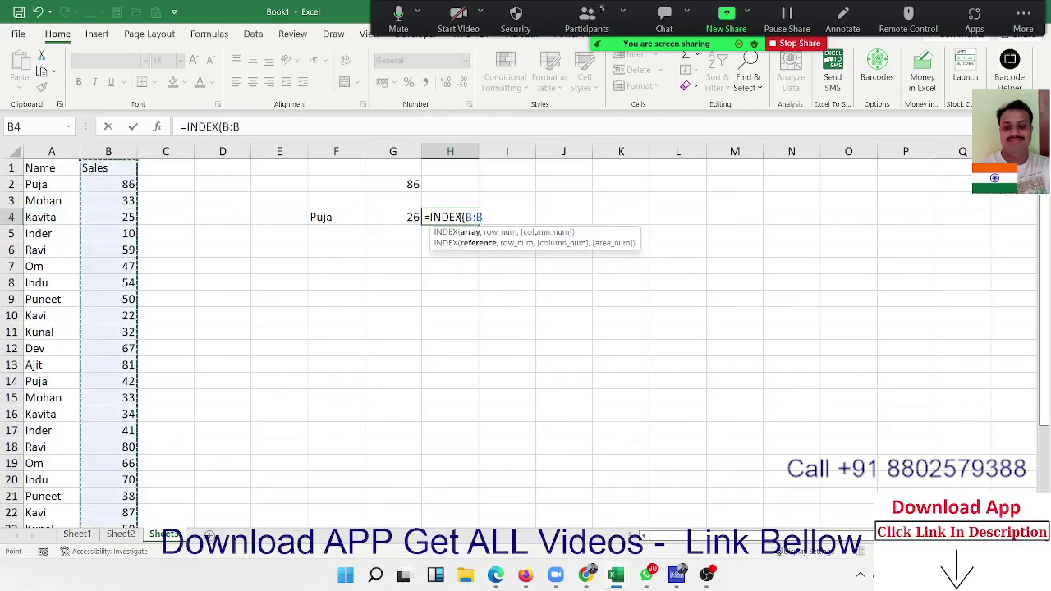
pyautogui.write(',')
pyautogui.press('Left')
pyautogui.press('Return')
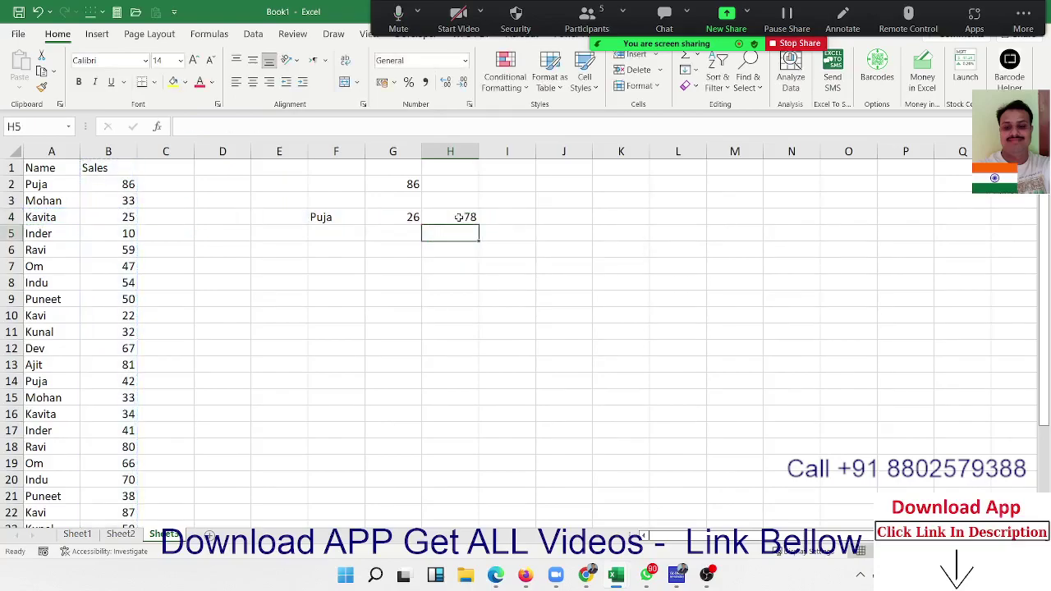
# - Check H4's result of 78 alongside G4's row-number formula
pyautogui.click(459, 216)
pyautogui.press('Left')
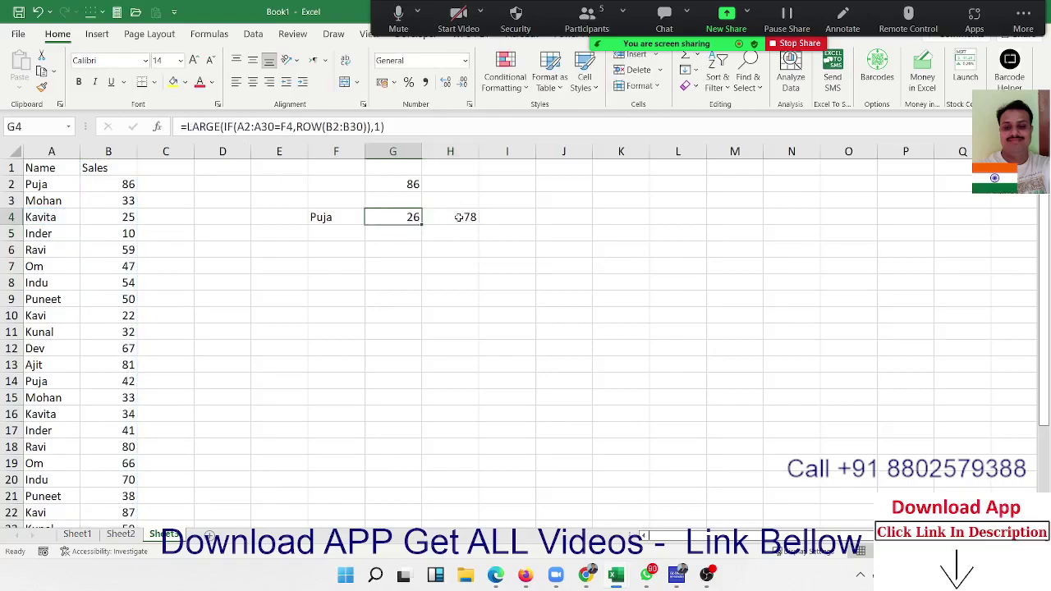
pyautogui.hotkey('shift', 'Right')
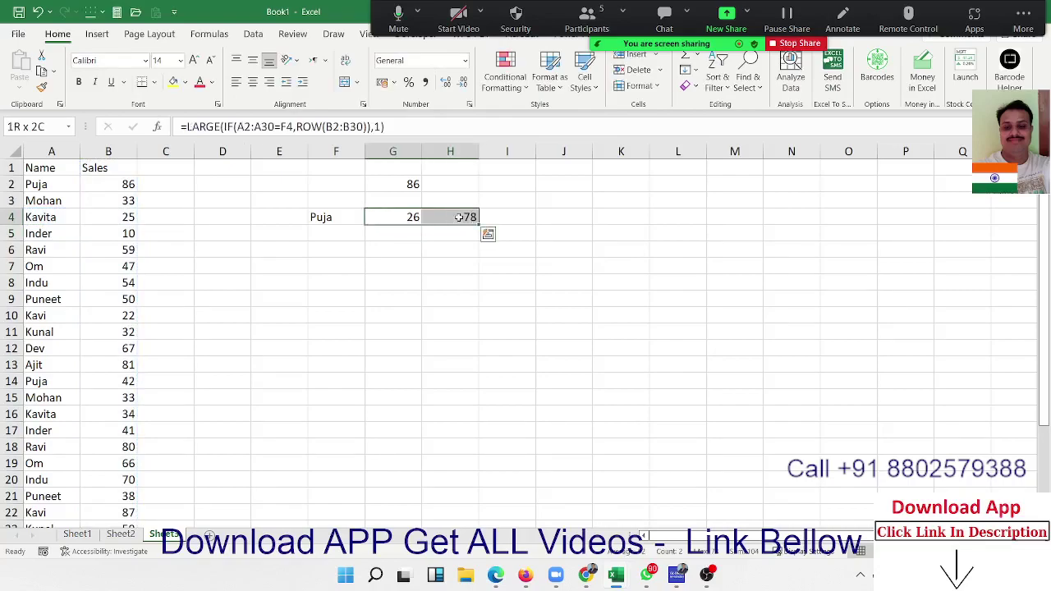
pyautogui.press('Left')
pyautogui.press('Right')
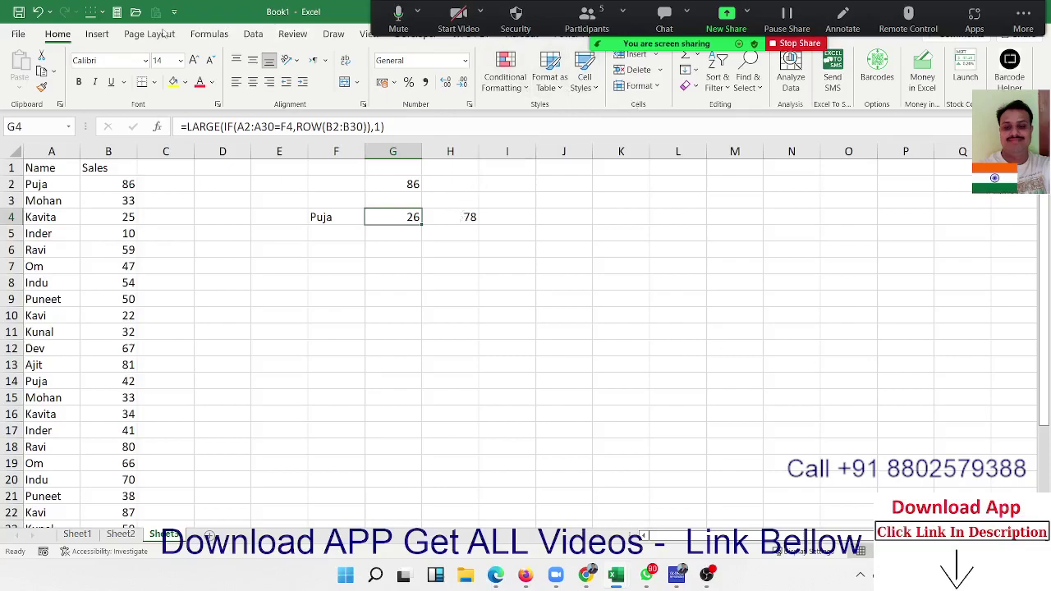
pyautogui.click(209, 34)
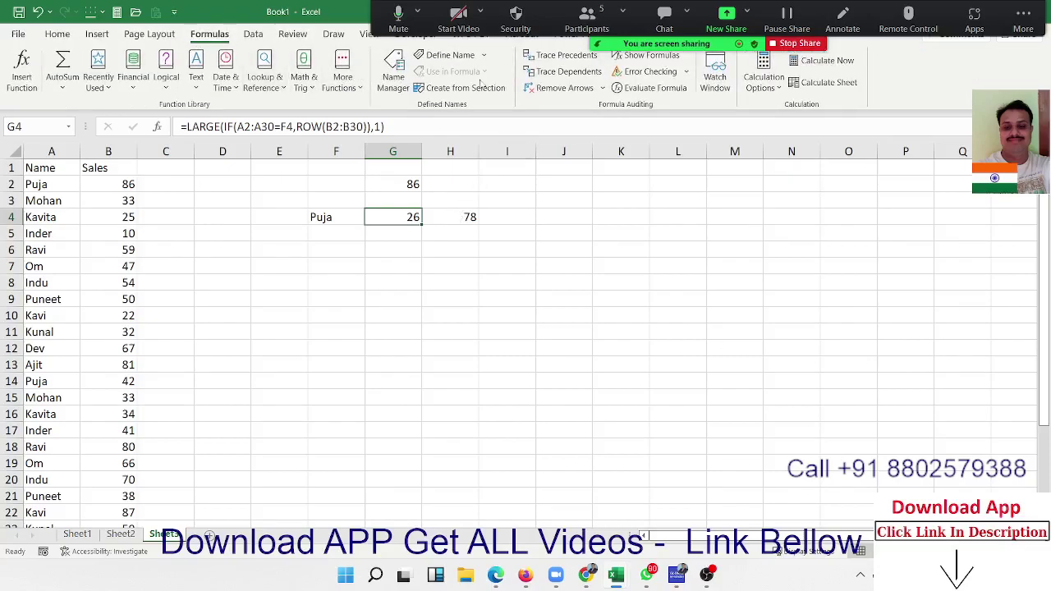
pyautogui.click(622, 92)
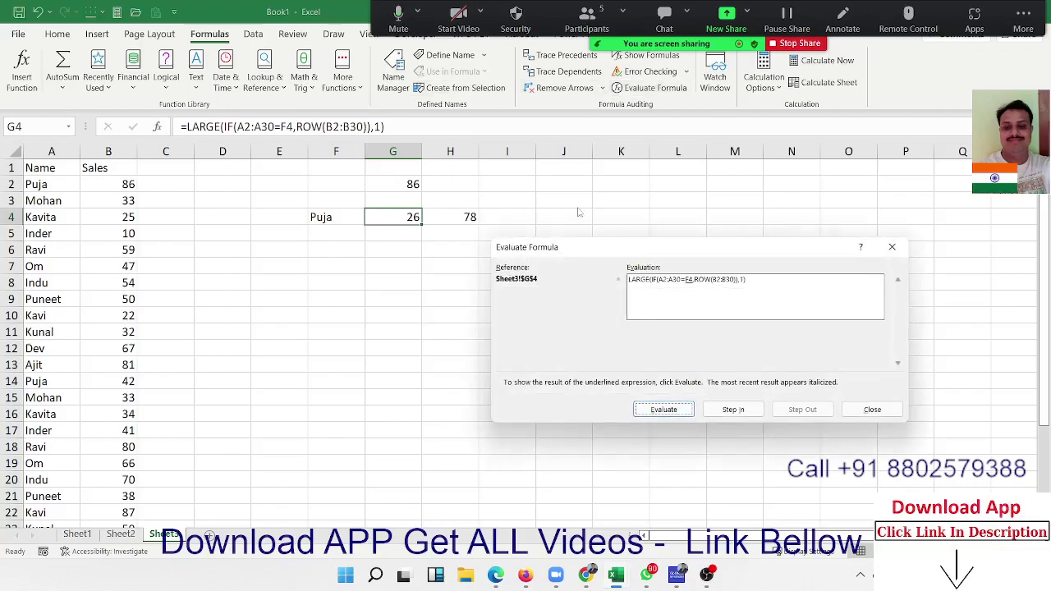
pyautogui.moveTo(592, 250); pyautogui.dragTo(398, 275)
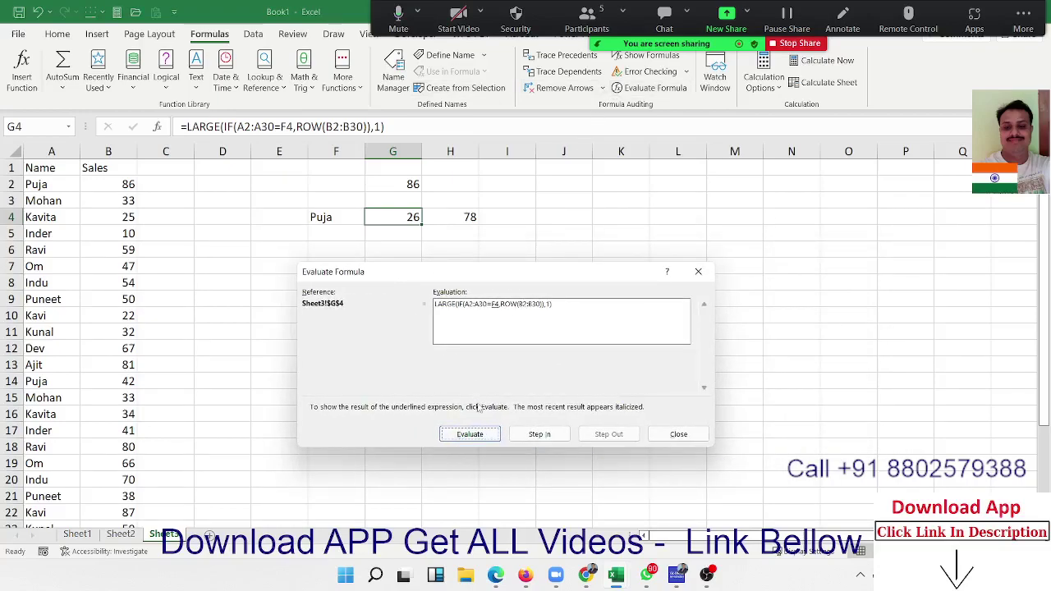
pyautogui.click(483, 435)
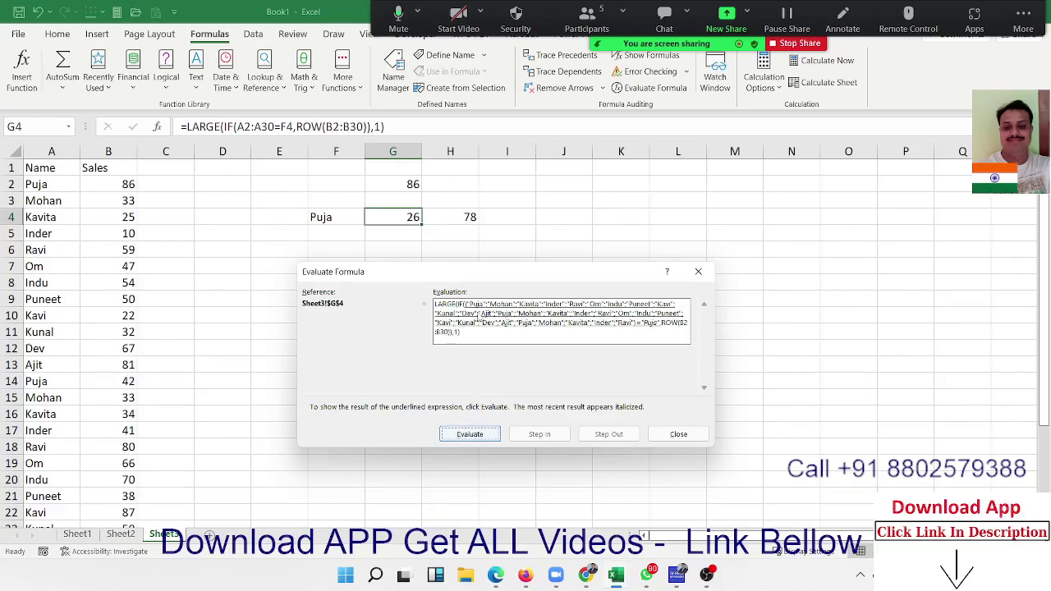
pyautogui.click(486, 440)
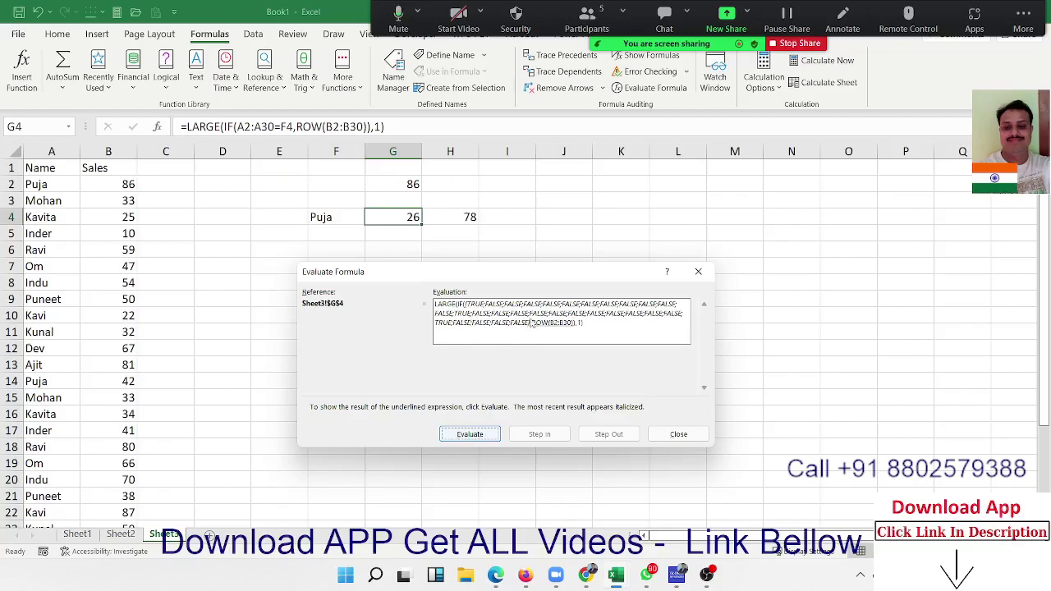
pyautogui.click(488, 433)
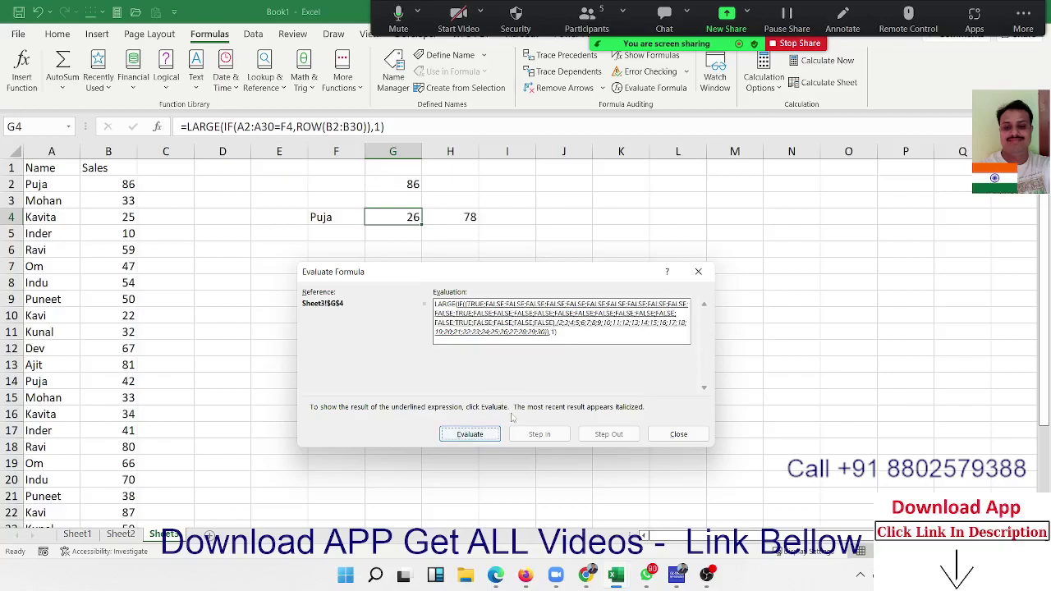
pyautogui.click(487, 434)
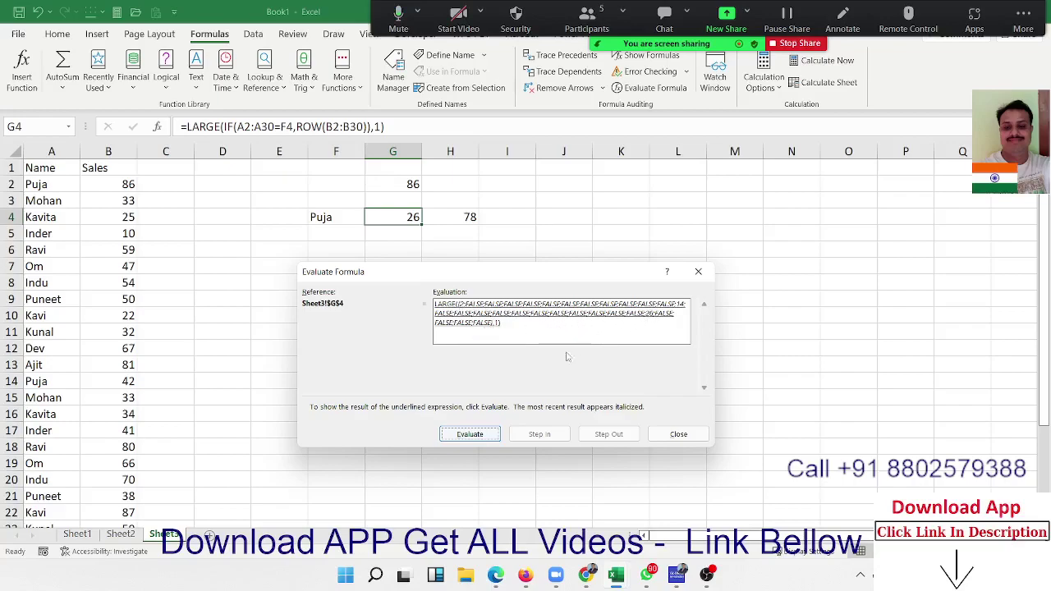
pyautogui.click(471, 434)
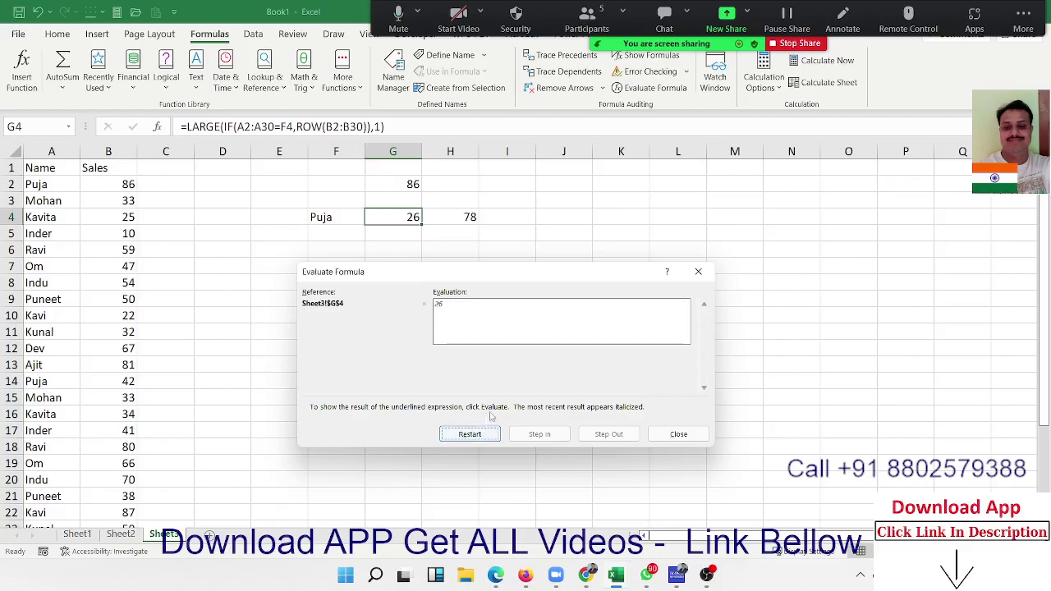
# - Close the formula evaluation and copy G4's formula text from the formula bar
pyautogui.click(679, 433)
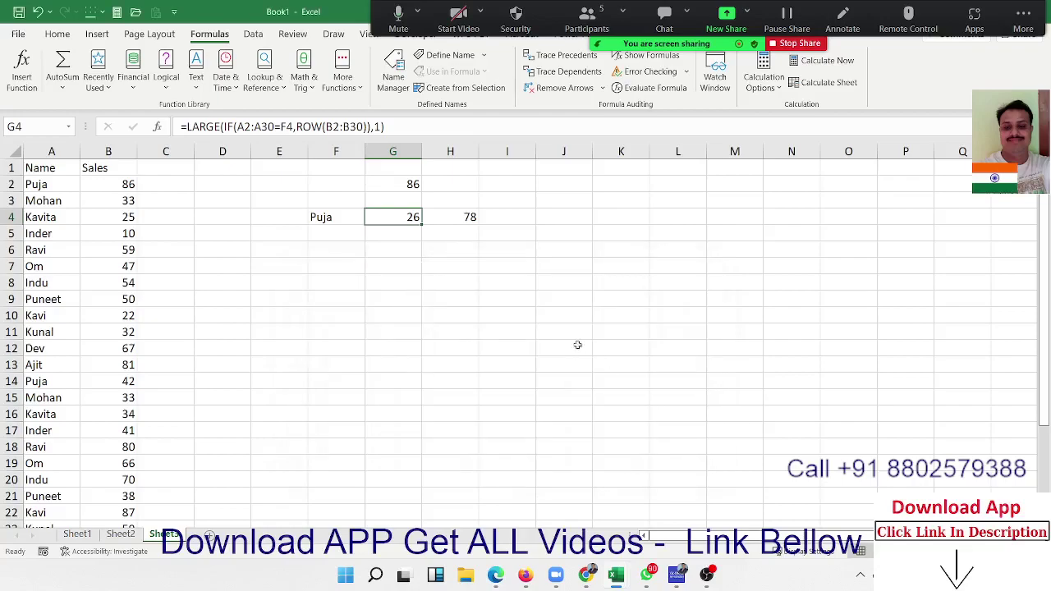
pyautogui.click(406, 127)
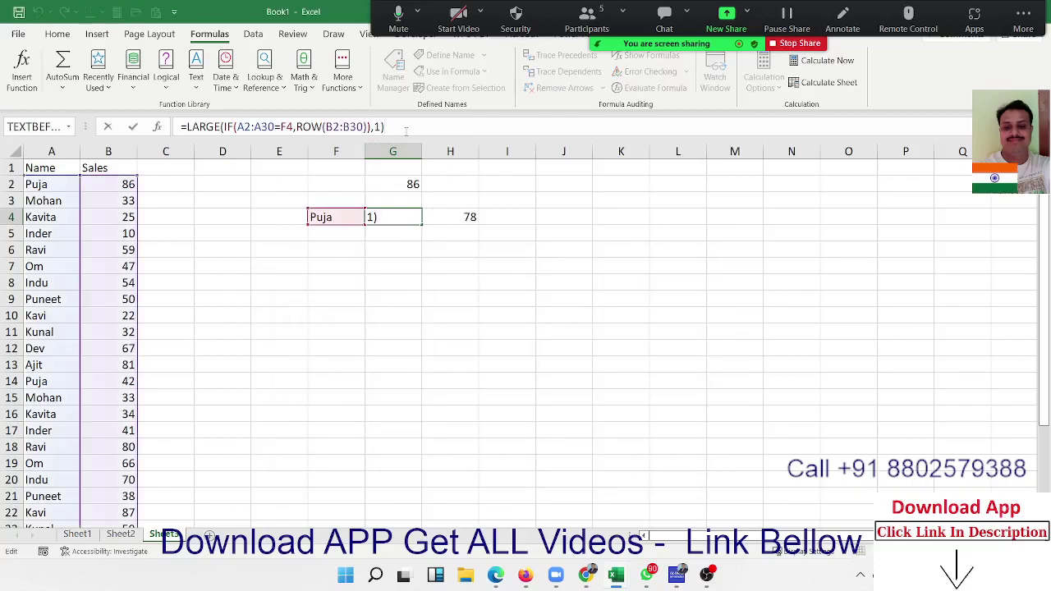
pyautogui.moveTo(405, 127); pyautogui.dragTo(179, 127)
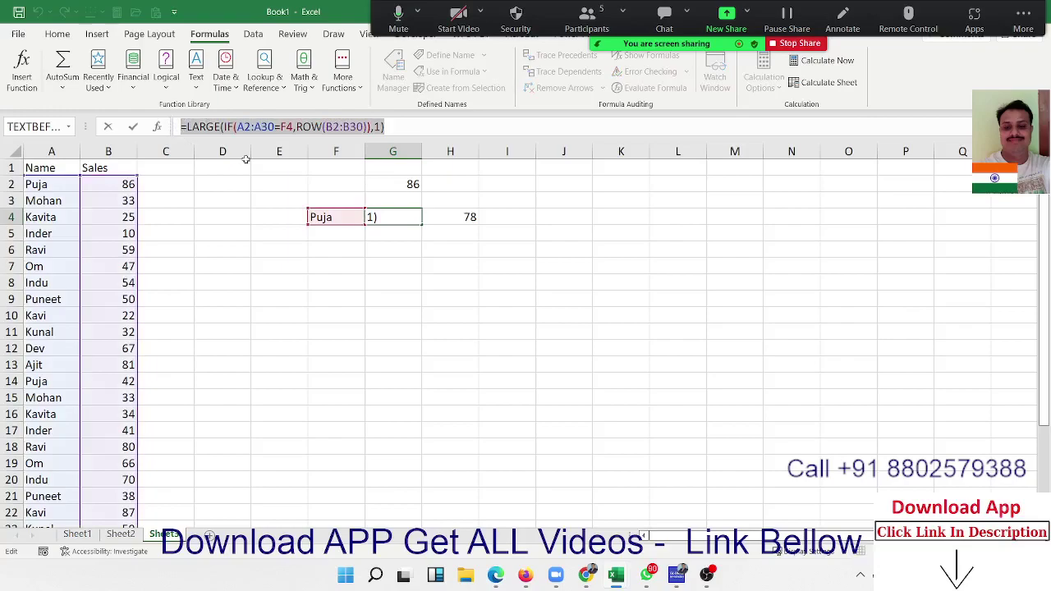
pyautogui.press('Escape')
# - Paste the formula into G5 and replace LARGE with MAX, returning 26
pyautogui.doubleClick(381, 233)
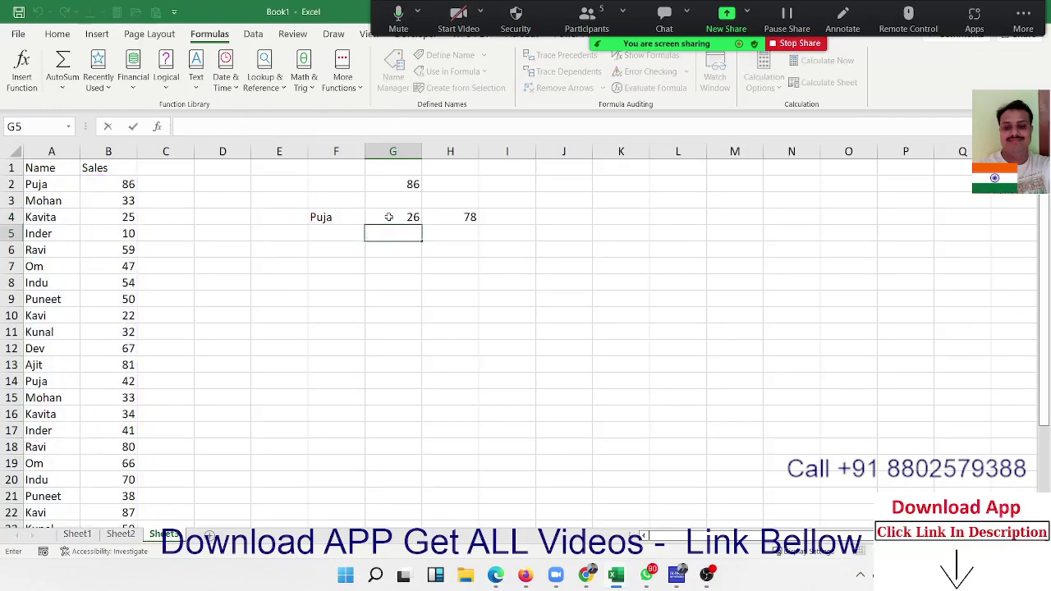
pyautogui.write('=')
pyautogui.hotkey('ctrl', 'v')
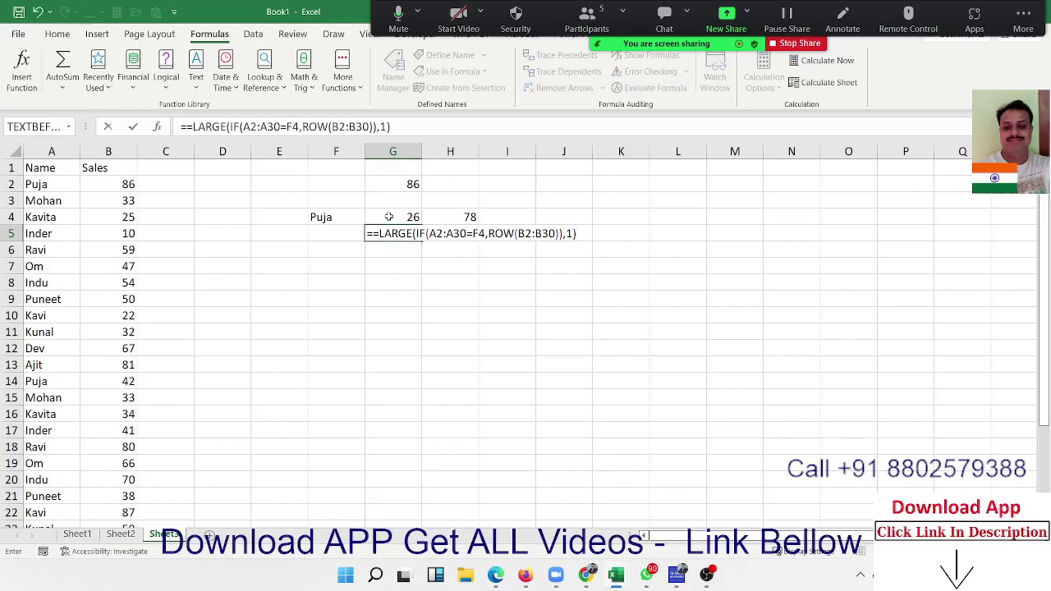
pyautogui.click(373, 234)
pyautogui.press('Delete')
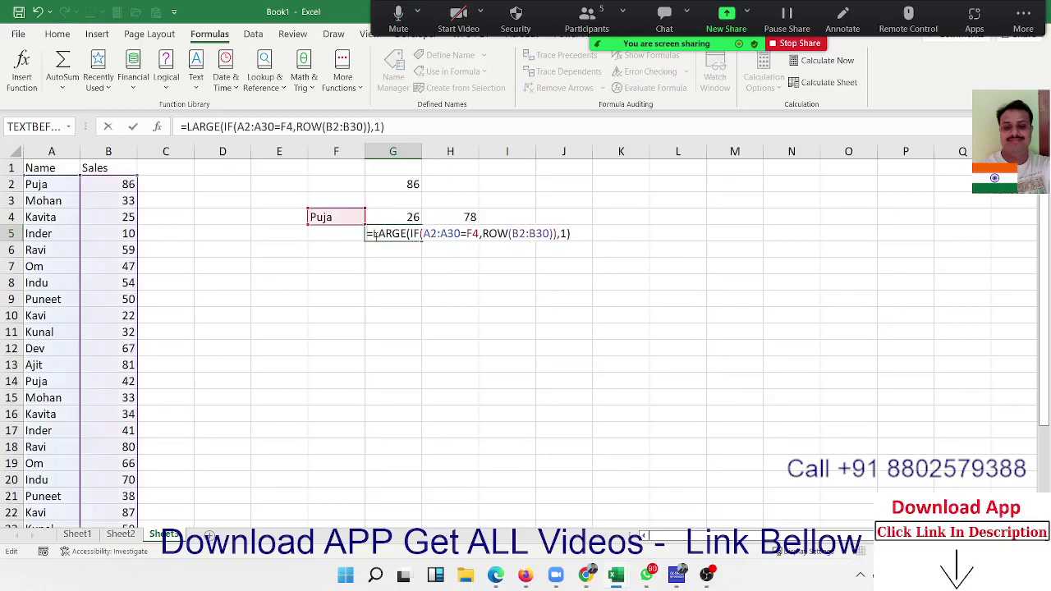
pyautogui.press('Delete')
pyautogui.press('Delete')
pyautogui.press('Delete')
pyautogui.press('Delete')
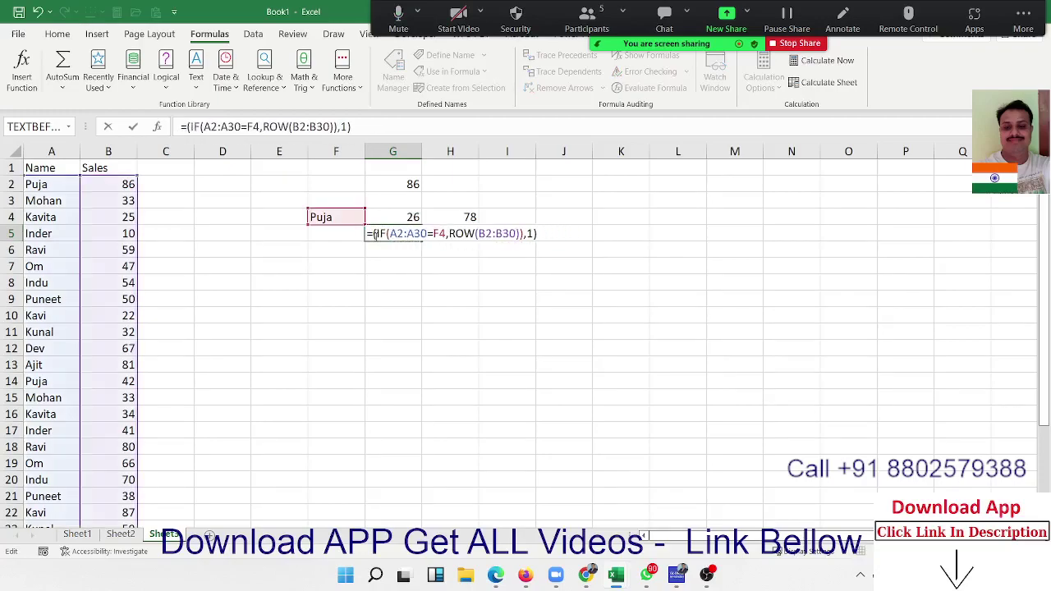
pyautogui.write('ma')
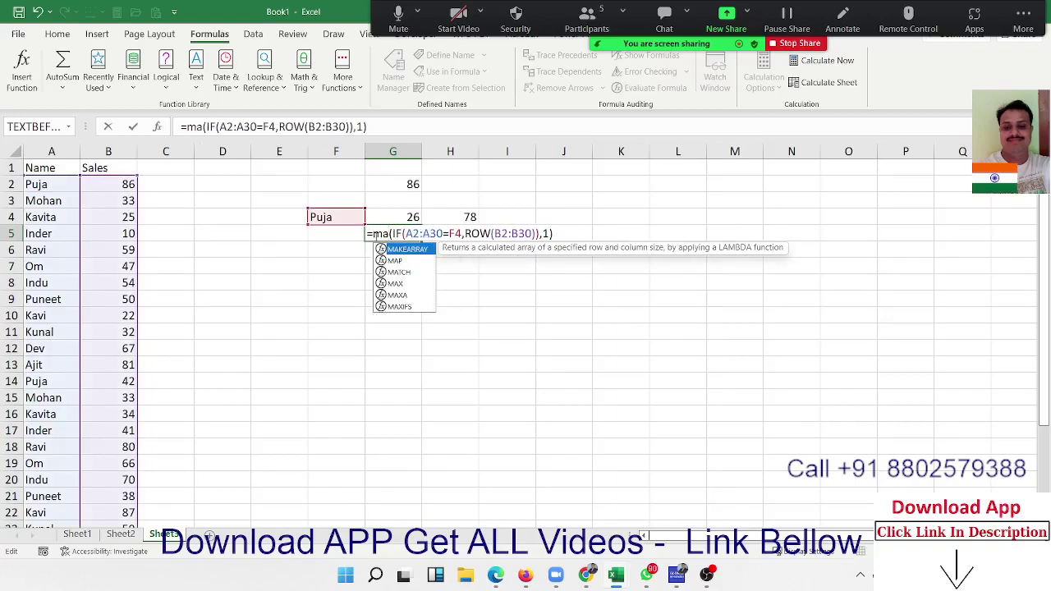
pyautogui.write('x')
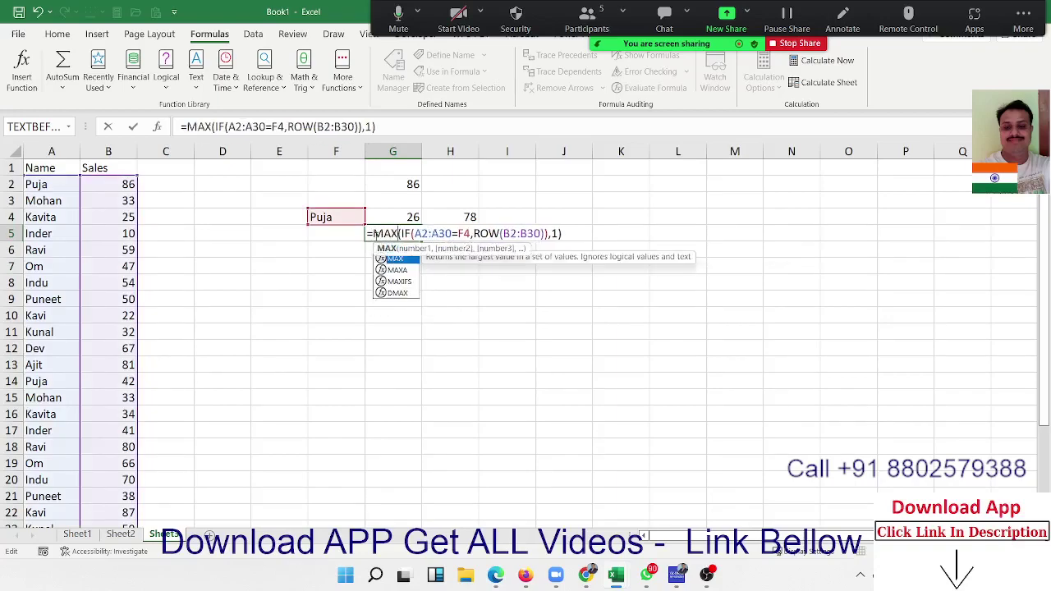
pyautogui.press('Return')
pyautogui.click(374, 236)
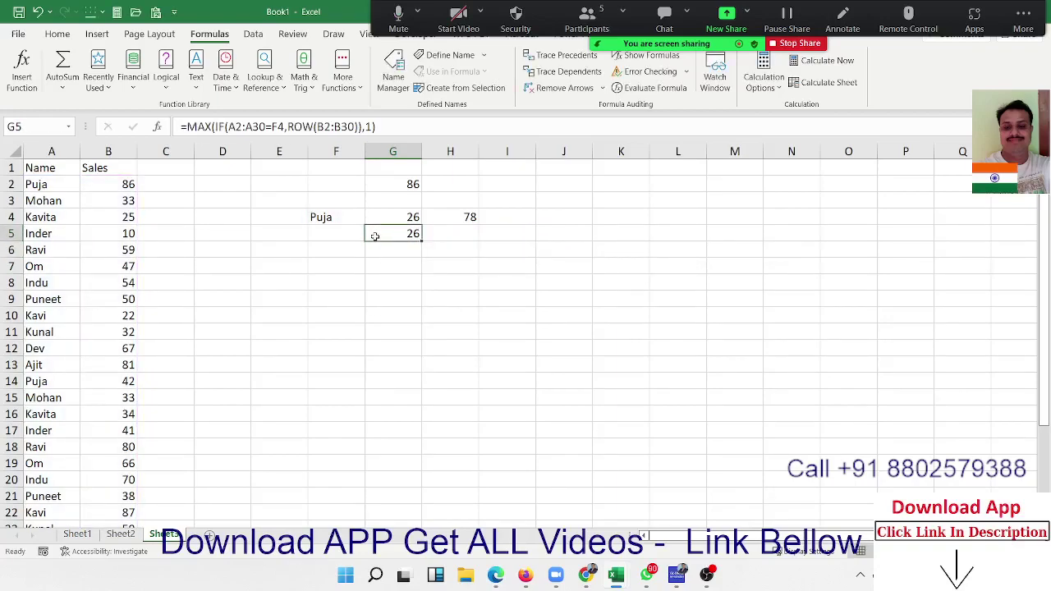
pyautogui.press('Up')
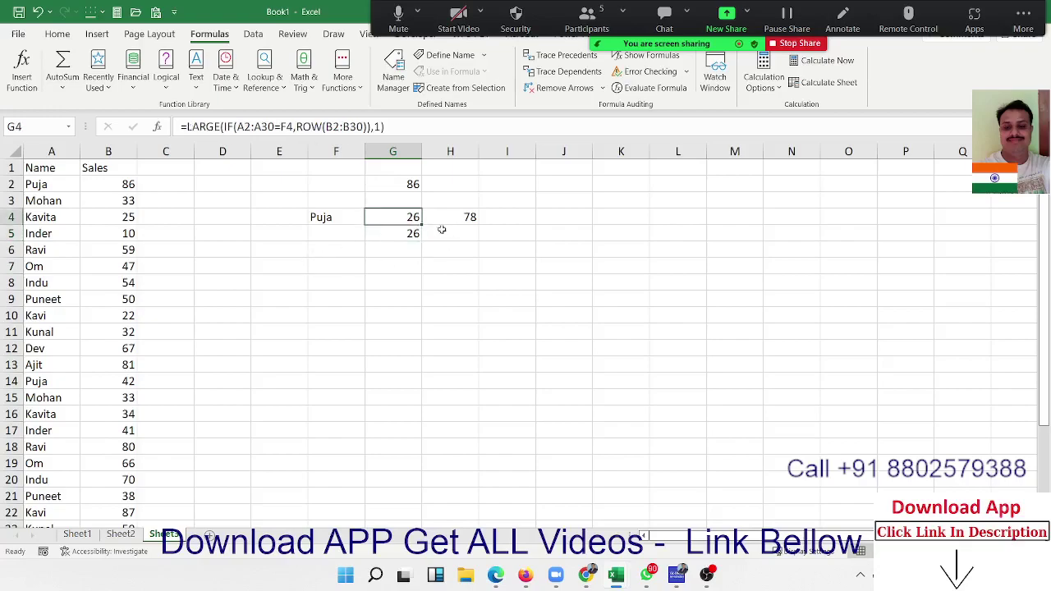
# - Remove the unneeded trailing argument from G5's MAX formula and accept Excel's correction
pyautogui.click(413, 233)
pyautogui.click(398, 126)
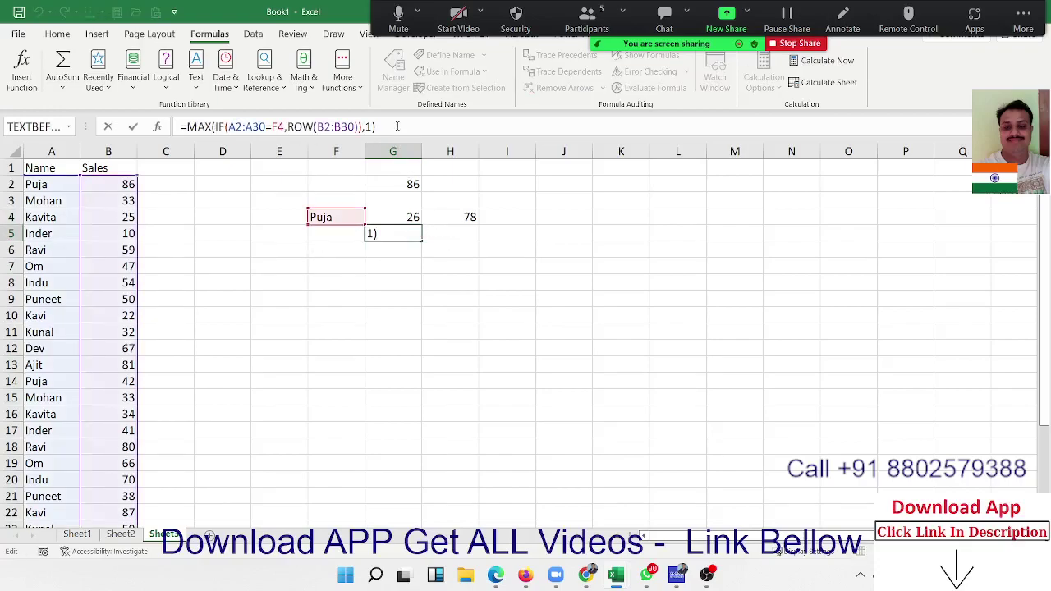
pyautogui.press('BackSpace')
pyautogui.press('BackSpace')
pyautogui.press('BackSpace')
pyautogui.press('Return')
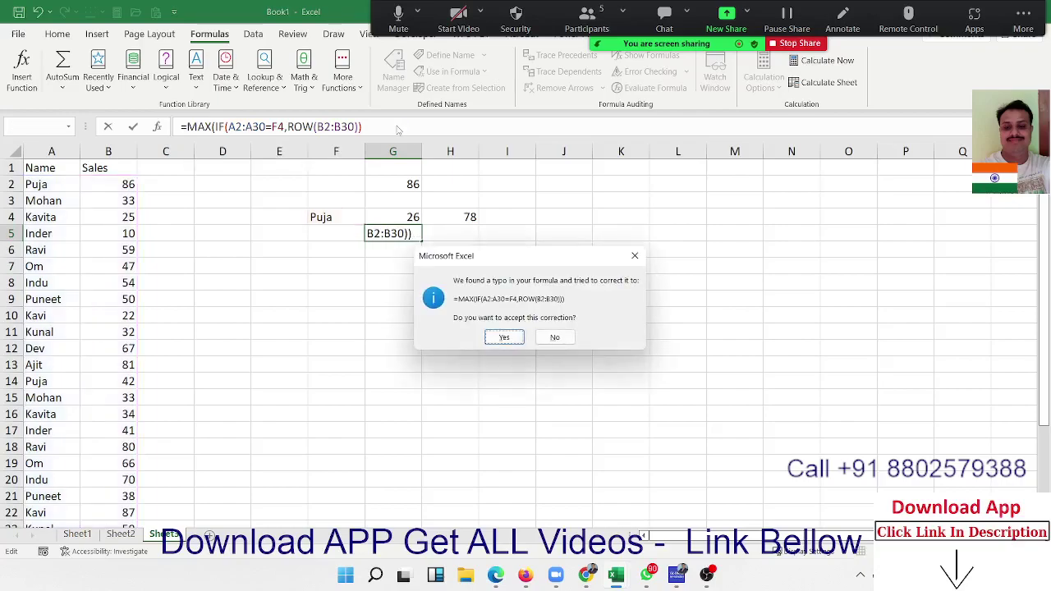
pyautogui.press('Return')
pyautogui.press('Up')
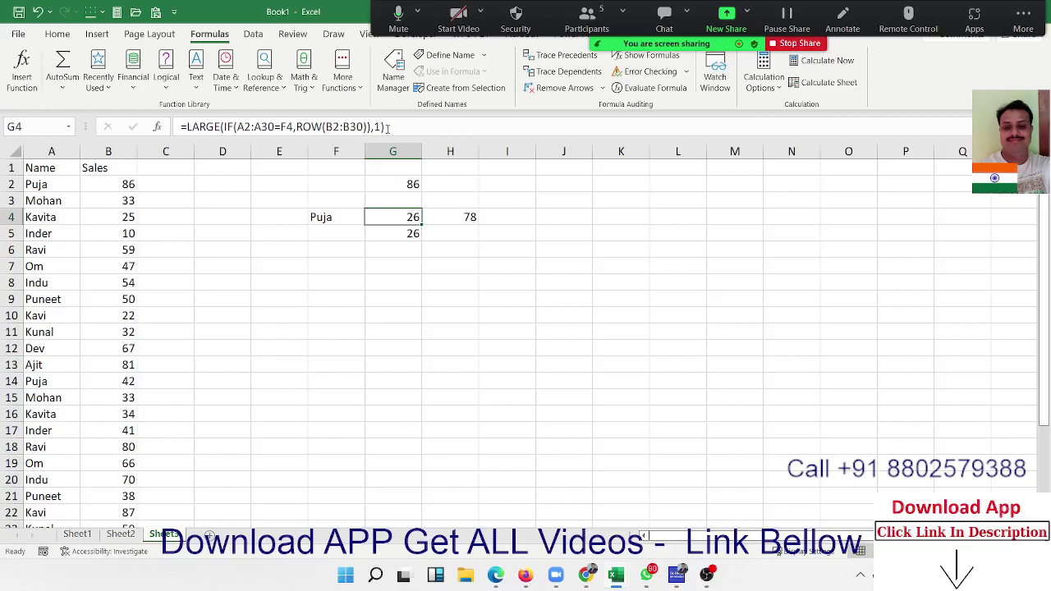
# - Change G4's k argument from 1 to 2 so it returns 14
pyautogui.click(379, 126)
pyautogui.press('BackSpace')
pyautogui.write('2')
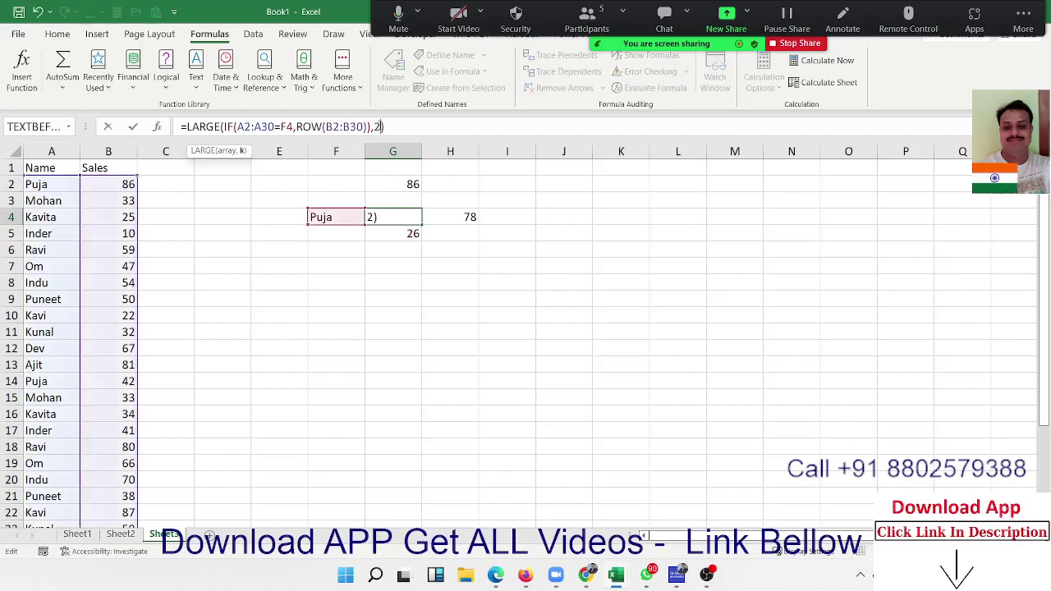
pyautogui.press('Return')
pyautogui.press('Up')
# - Copy G4's formula text and paste it into I4
pyautogui.click(401, 124)
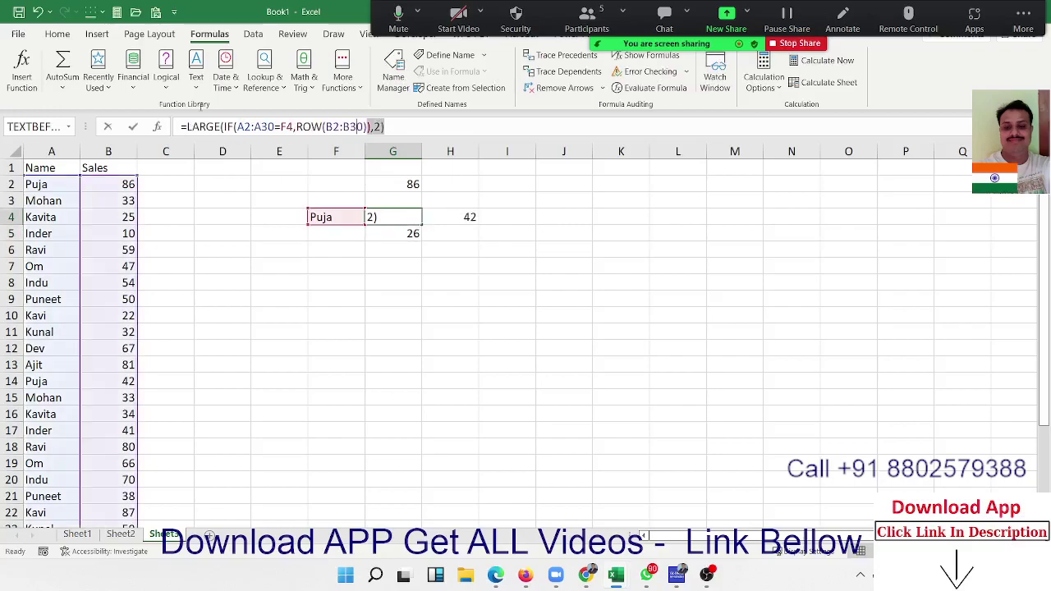
pyautogui.hotkey('ctrl', 'a')
pyautogui.hotkey('ctrl', 'c')
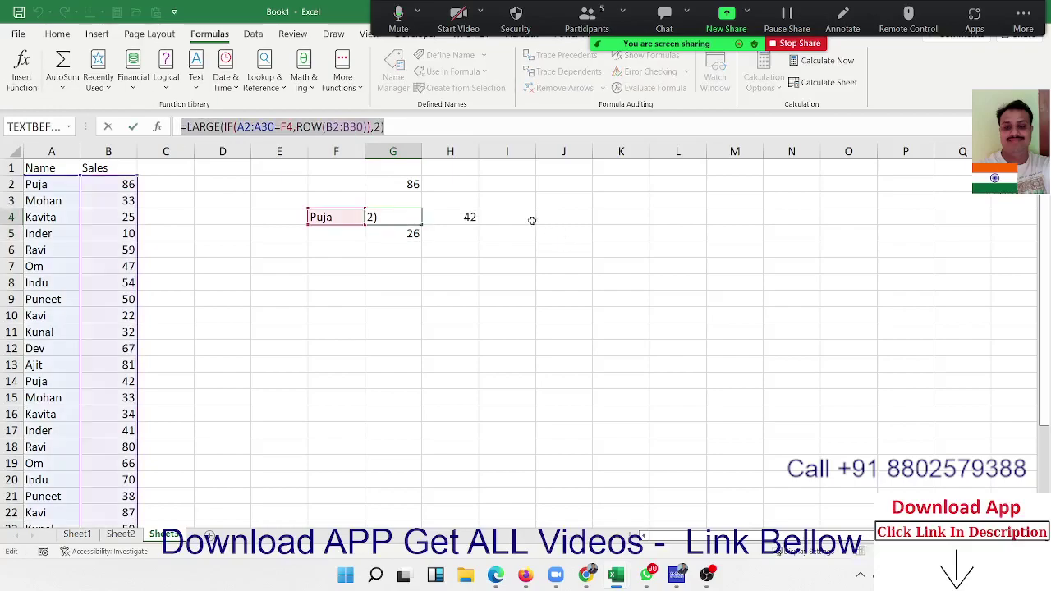
pyautogui.click(521, 221)
pyautogui.press('Escape')
pyautogui.click(519, 221)
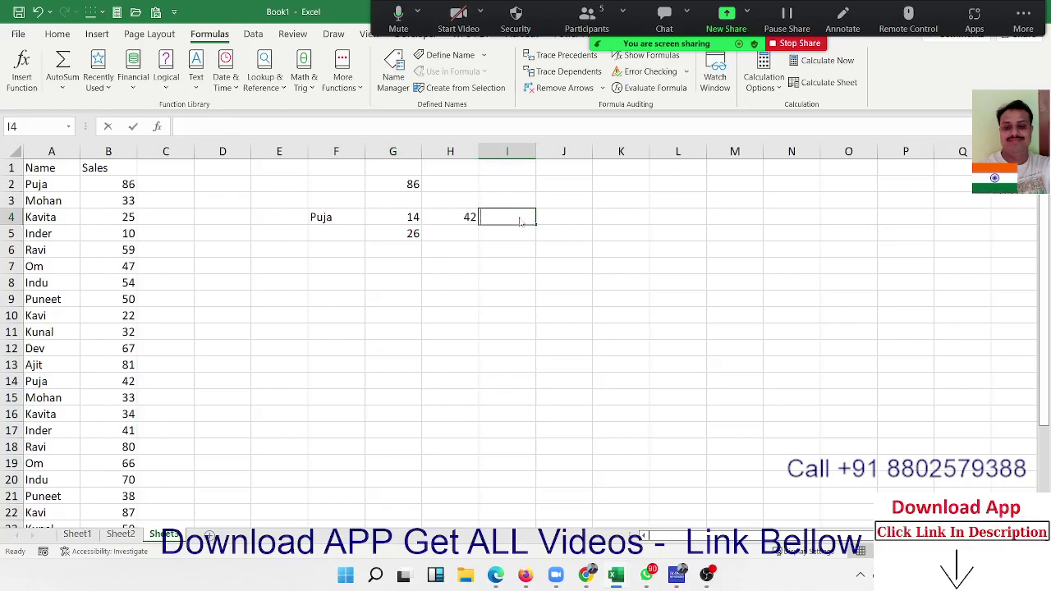
pyautogui.hotkey('ctrl', 'v')
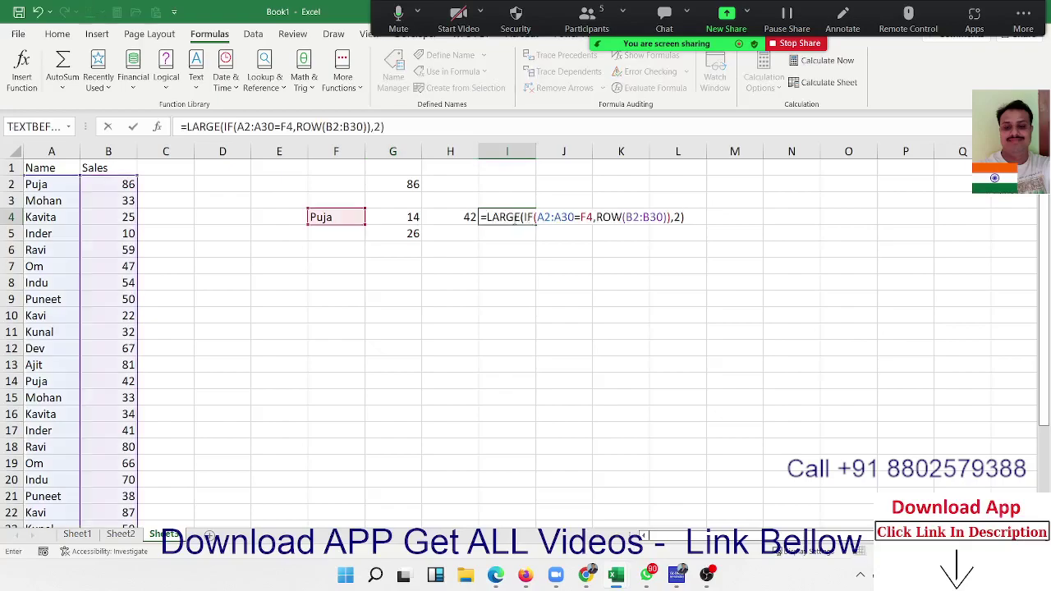
# - Replace LARGE with SMALL in I4's formula so it also returns 14
pyautogui.doubleClick(515, 218)
pyautogui.write('am')
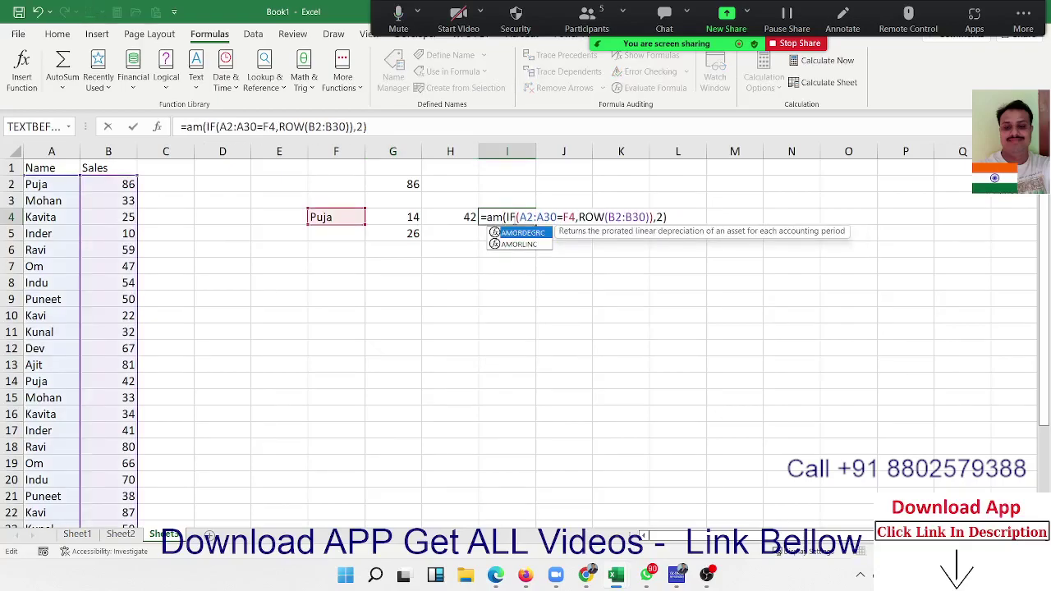
pyautogui.press('BackSpace')
pyautogui.press('BackSpace')
pyautogui.write('s')
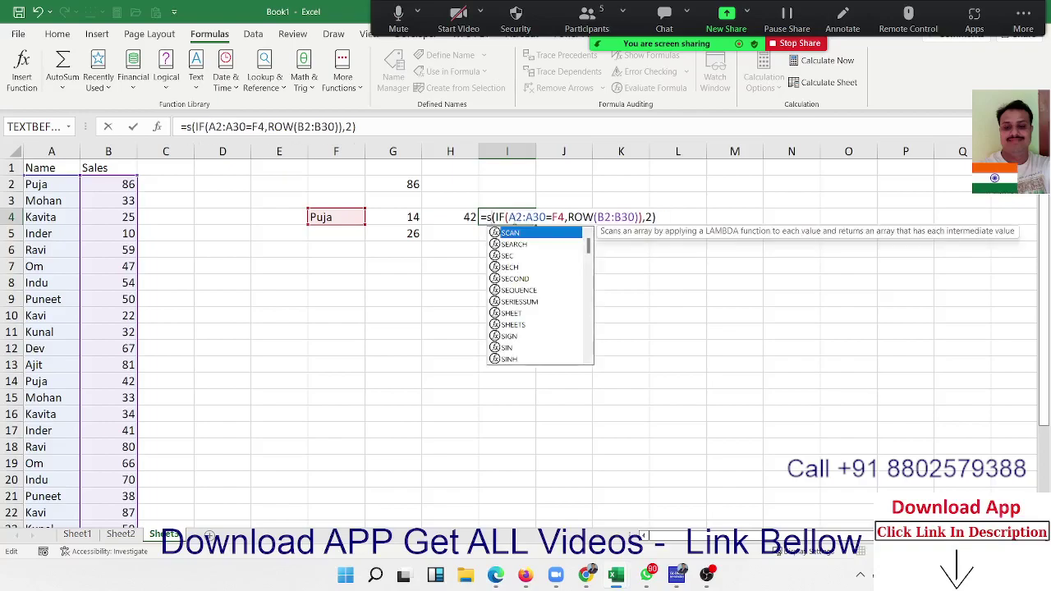
pyautogui.write('mall')
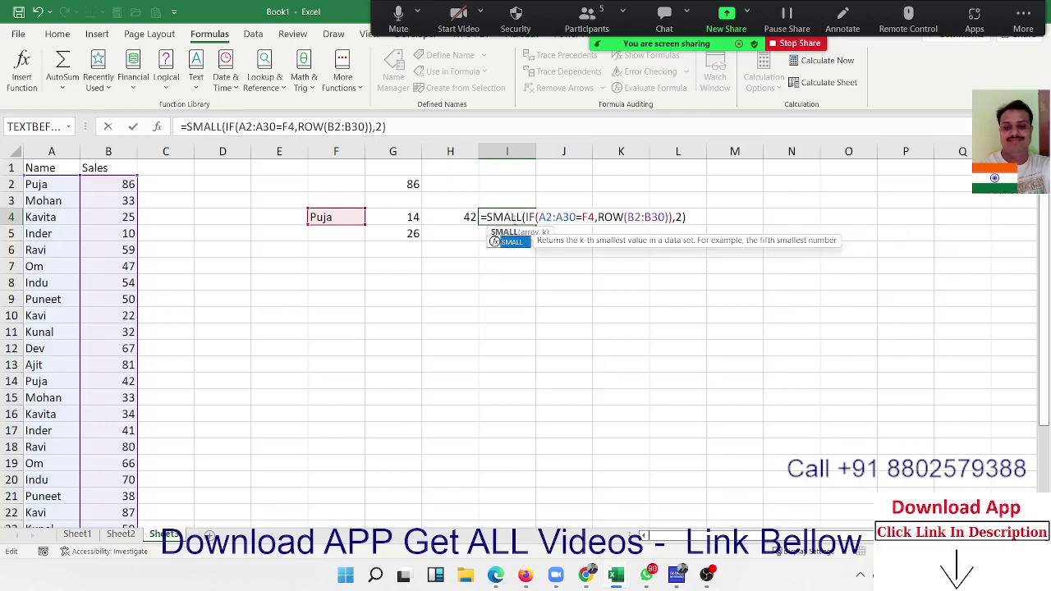
pyautogui.hotkey('ctrl', 'Return')
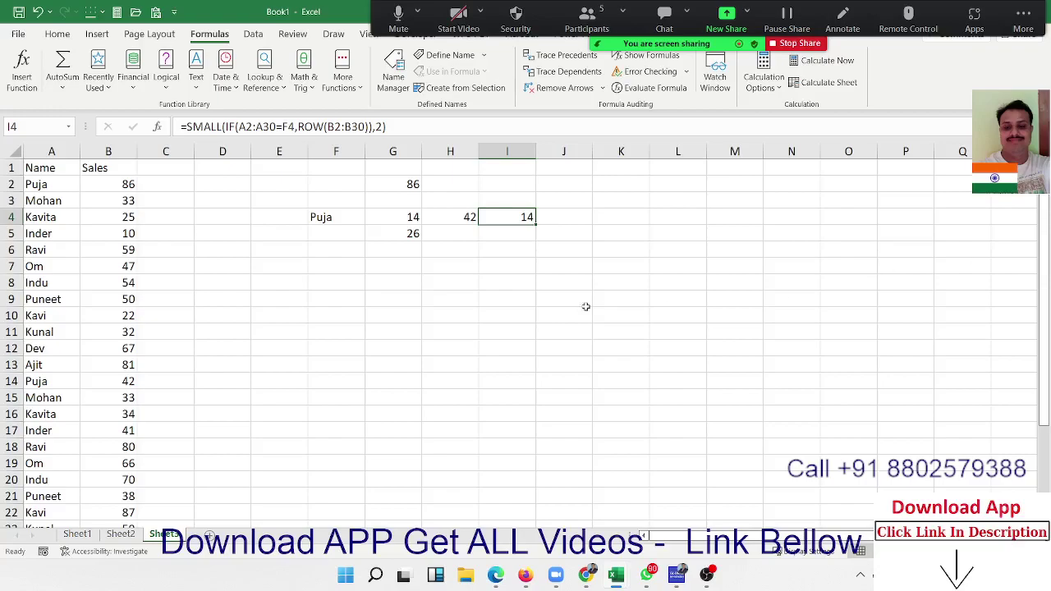
# - Insert a new sheet with Shift+F11 and enter 78.65 and 85.36 in A1:A2
pyautogui.click(551, 300)
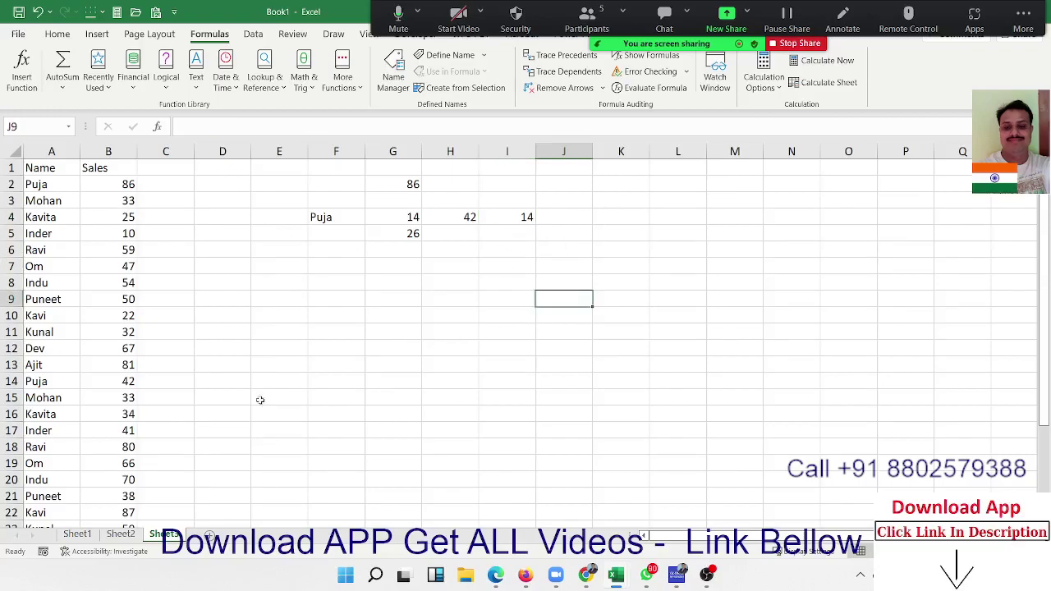
pyautogui.hotkey('shift', 'F11')
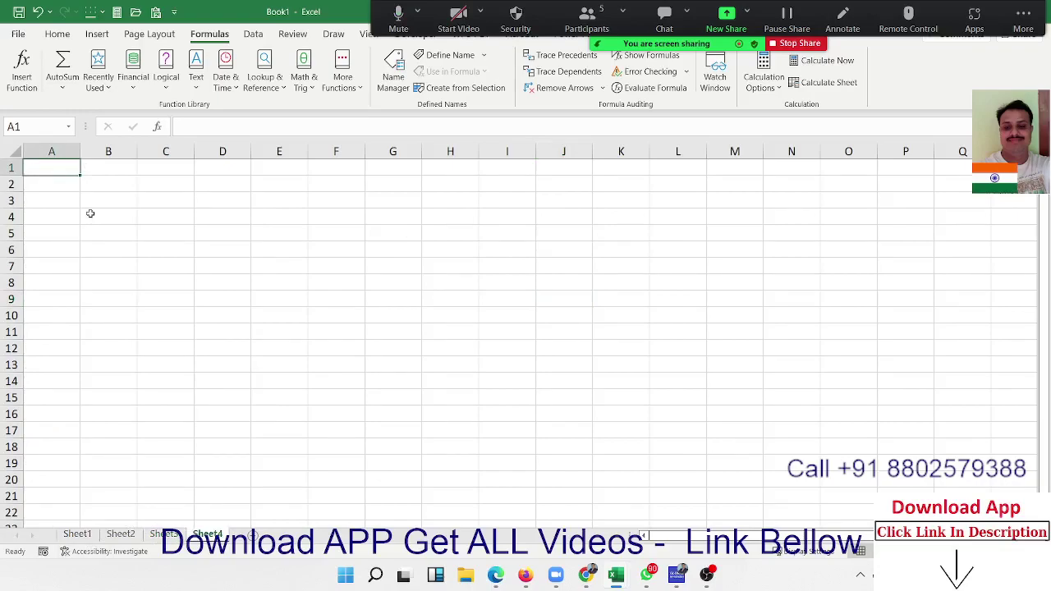
pyautogui.write('78.65')
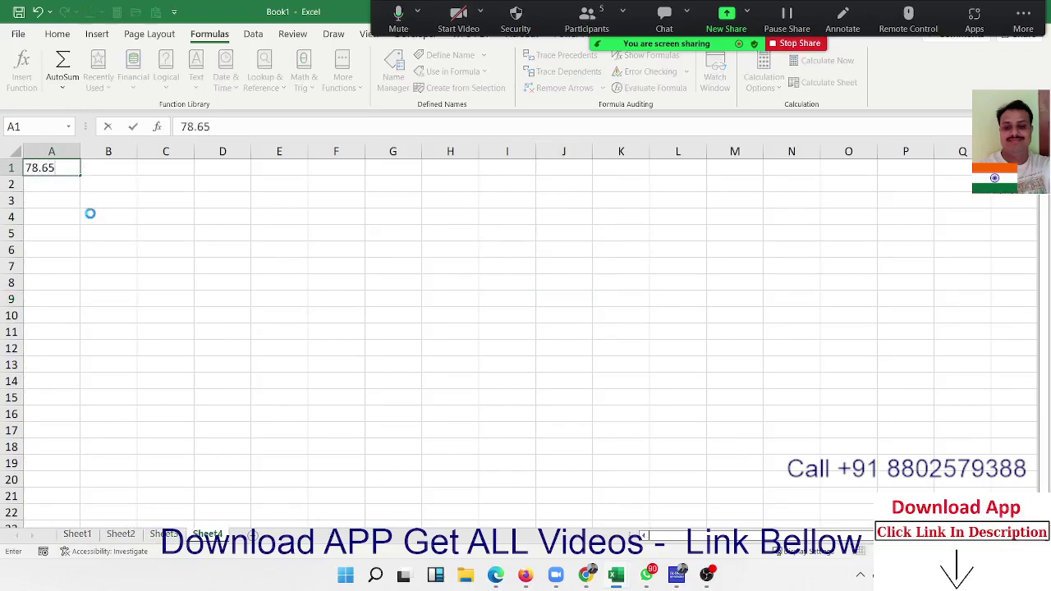
pyautogui.press('Return')
pyautogui.write('85.36')
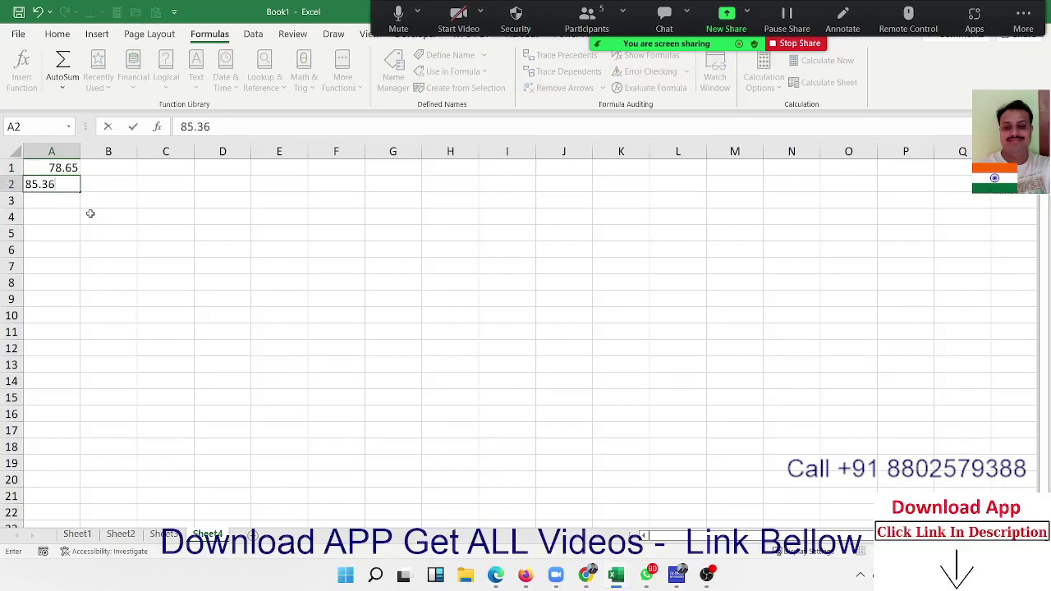
pyautogui.press('Return')
# - Enter 12.36 and 85.32 in A3:A4, then select A6
pyautogui.write('1236')
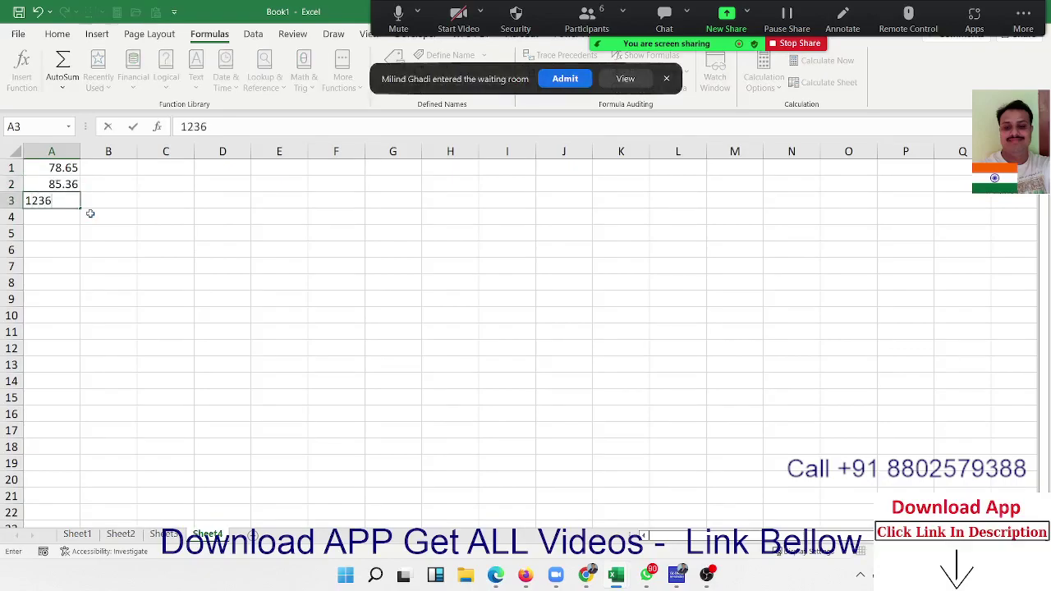
pyautogui.press('BackSpace')
pyautogui.press('BackSpace')
pyautogui.click(545, 86)
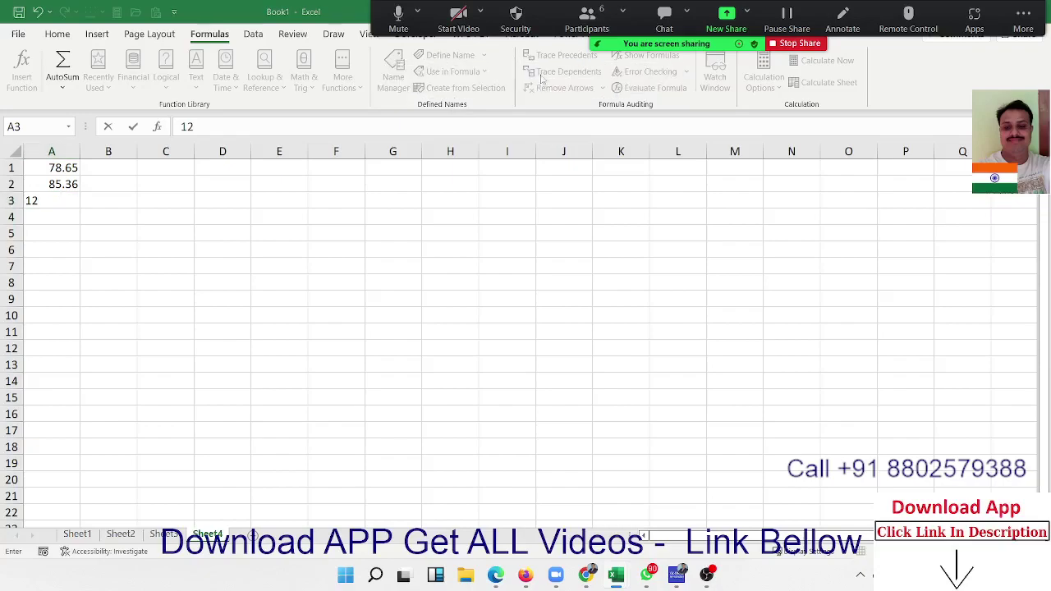
pyautogui.click(43, 208)
pyautogui.write('36')
pyautogui.press('Return')
pyautogui.write('8')
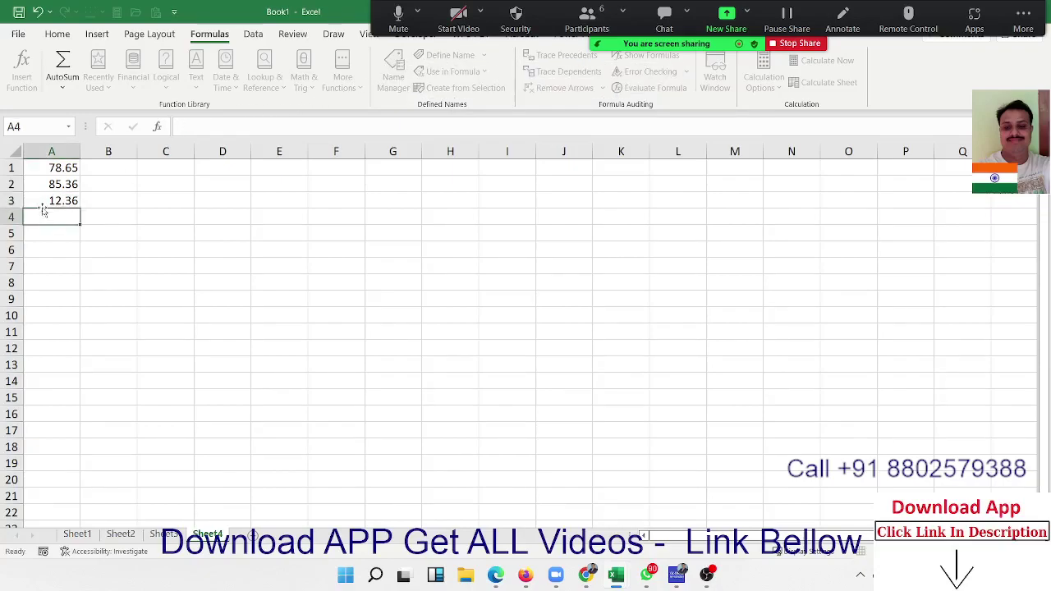
pyautogui.write('54')
pyautogui.press('BackSpace')
pyautogui.write('.32')
pyautogui.press('Return')
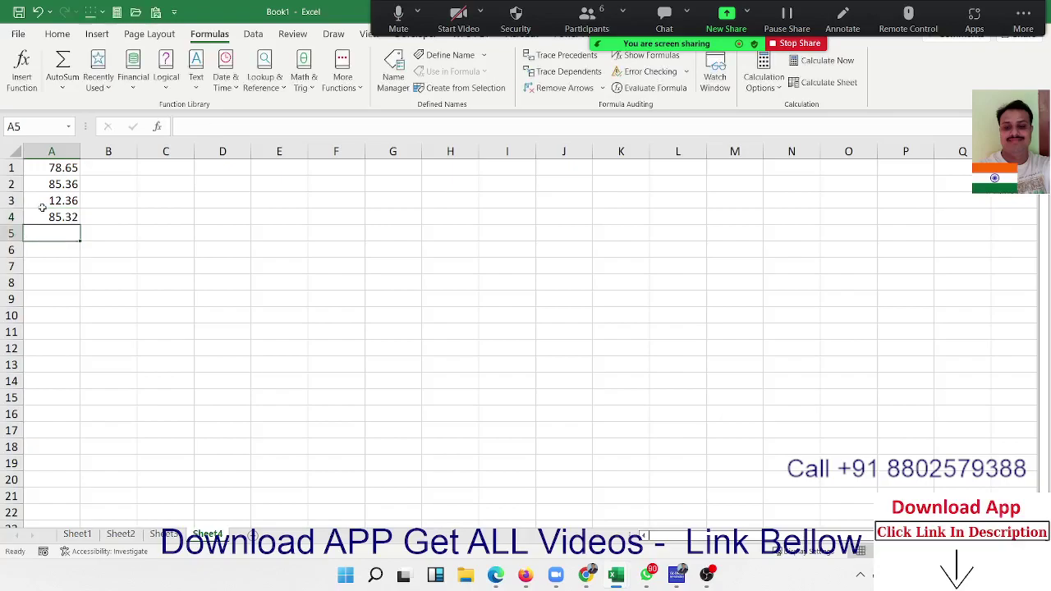
pyautogui.click(60, 254)
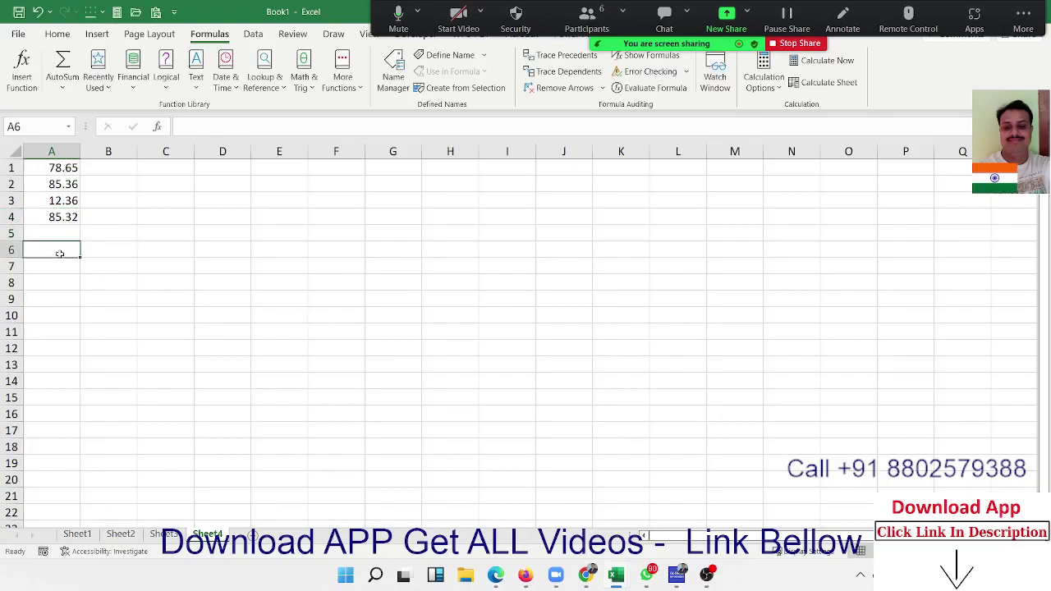
# - Enter =SUM(A1:A4) in A6 to total the four decimals
pyautogui.write('Sa')
pyautogui.press('BackSpace')
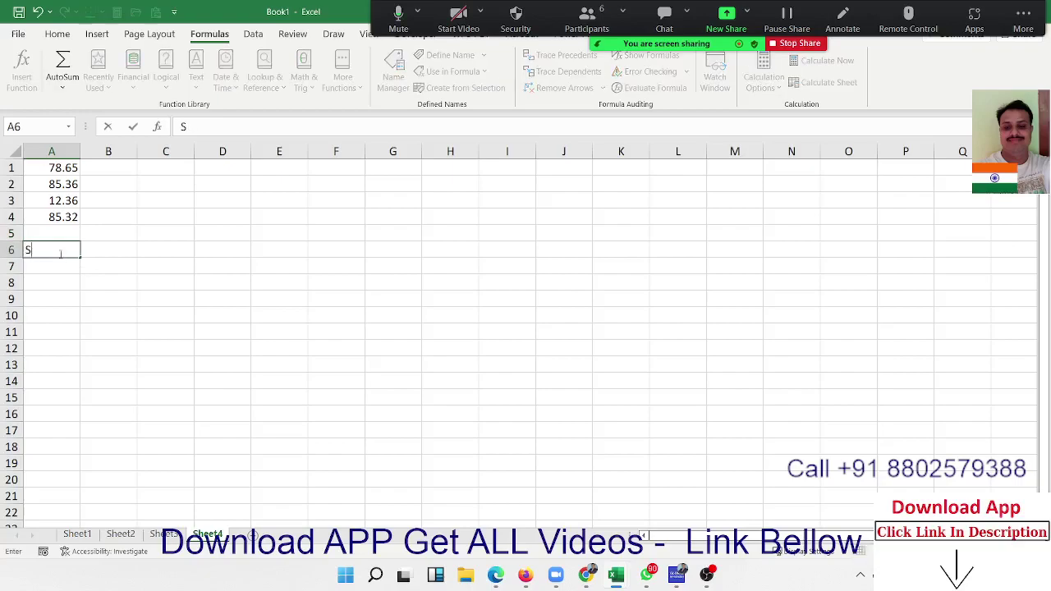
pyautogui.press('BackSpace')
pyautogui.press('BackSpace')
pyautogui.write('=SU')
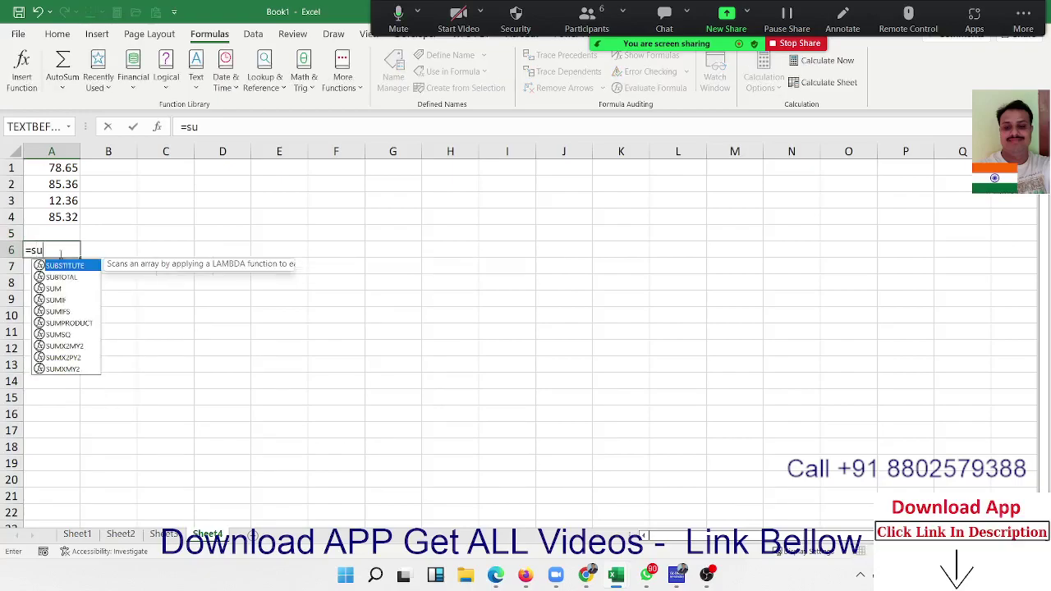
pyautogui.write('M(')
pyautogui.moveTo(51, 217); pyautogui.dragTo(51, 168)
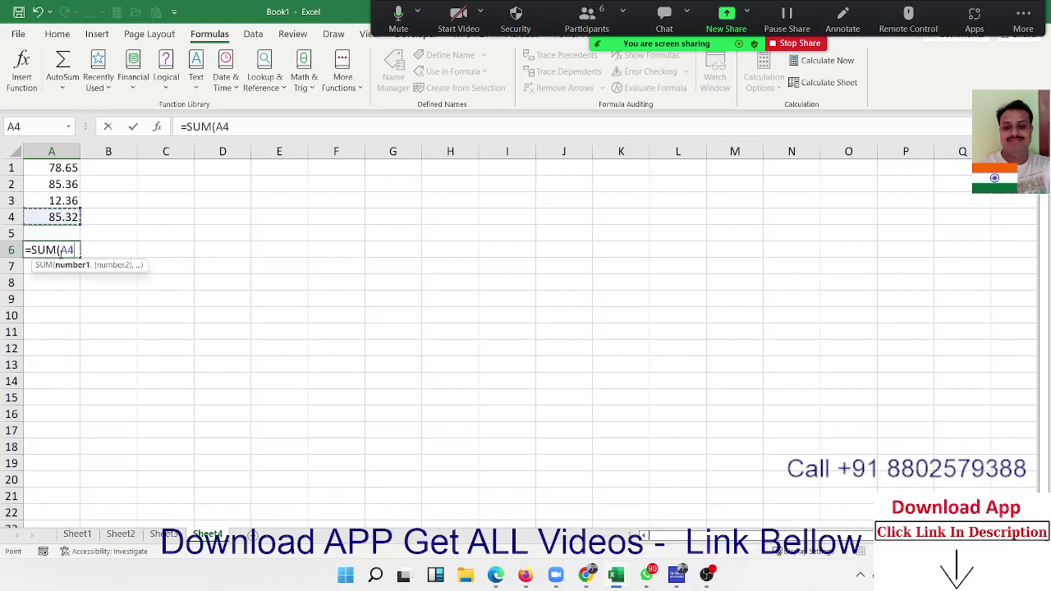
pyautogui.press('Return')
# - Review A6's SUM formula, then clear the cell
pyautogui.click(59, 251)
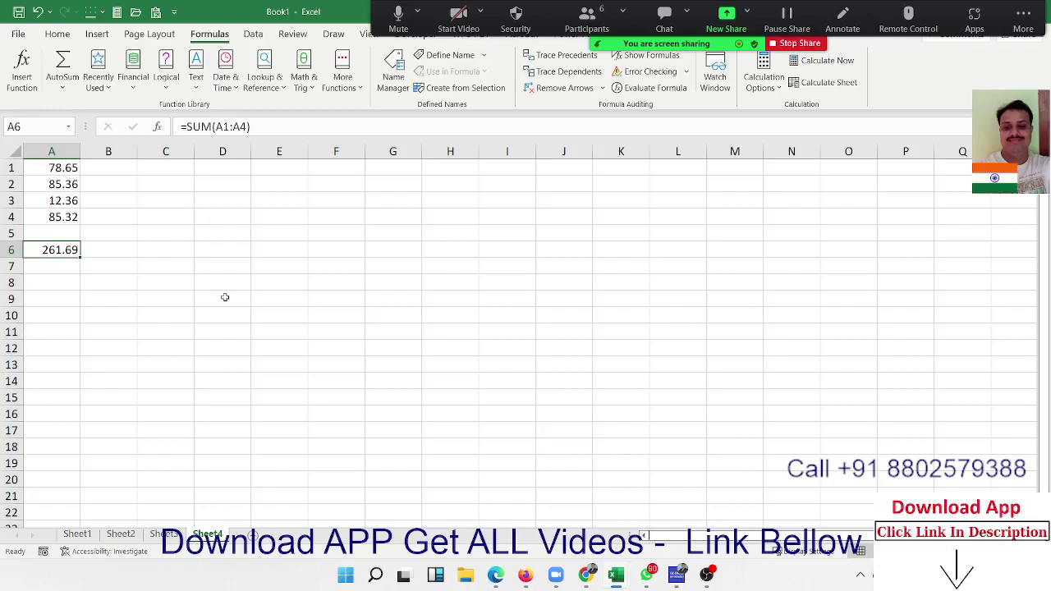
pyautogui.click(115, 280)
pyautogui.click(86, 251)
pyautogui.doubleClick(41, 250)
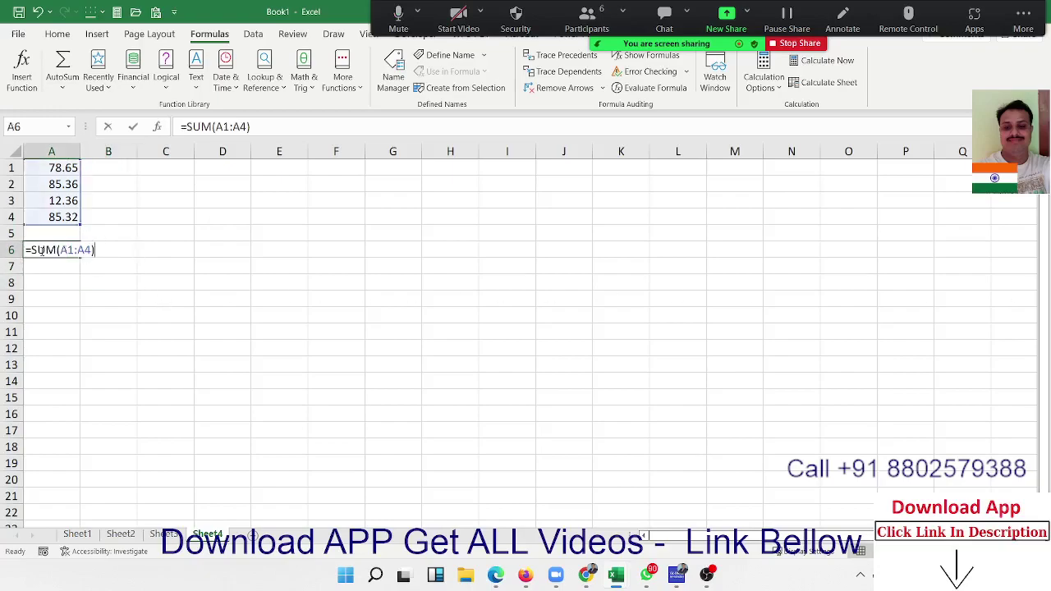
pyautogui.press('Escape')
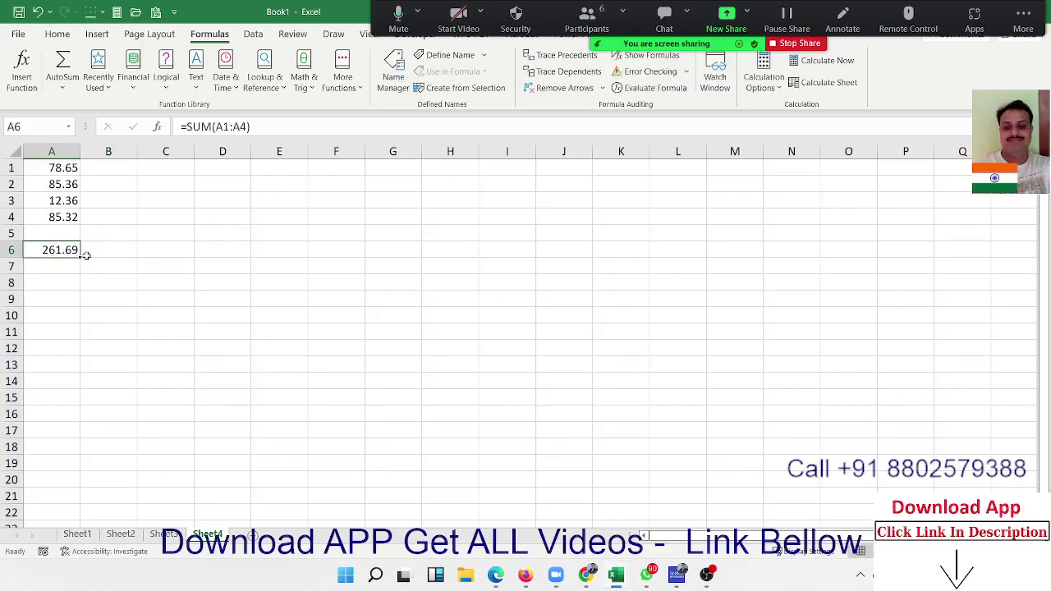
pyautogui.press('Delete')
# - Enter =SUM(ROUND(A1:A4,0)) in A6 so it shows 261
pyautogui.write('sum')
pyautogui.press('BackSpace')
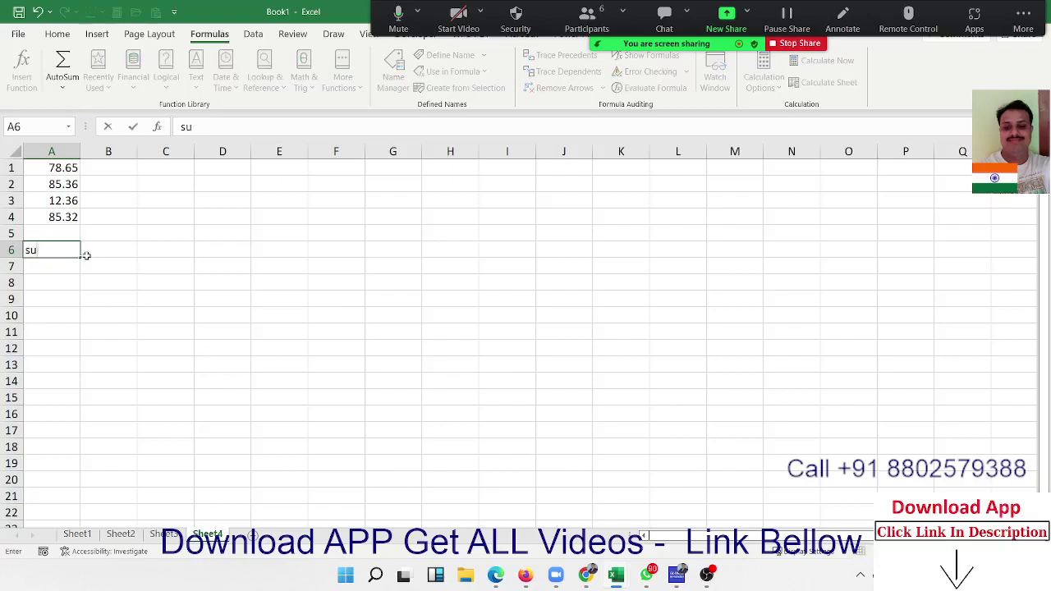
pyautogui.press('BackSpace')
pyautogui.press('BackSpace')
pyautogui.write('=sum')
pyautogui.press('Tab')
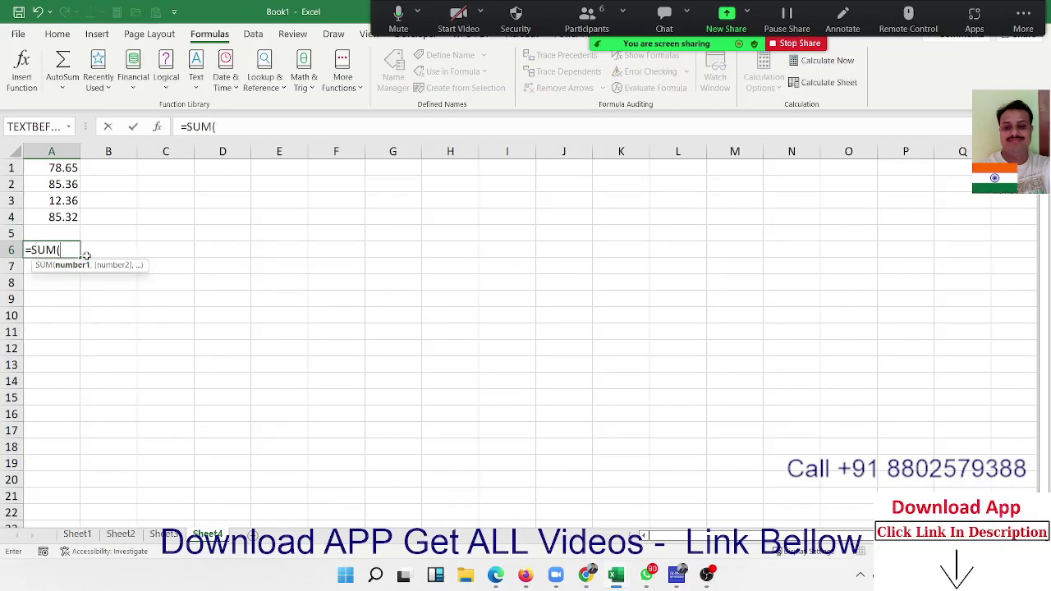
pyautogui.write('rou')
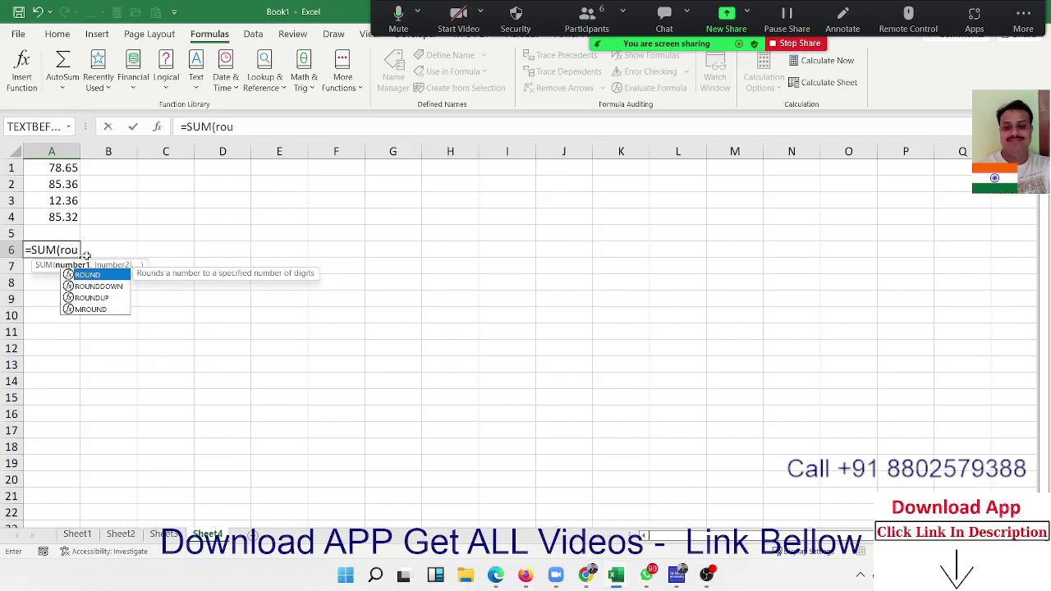
pyautogui.press('Tab')
pyautogui.moveTo(51, 217); pyautogui.dragTo(78, 164)
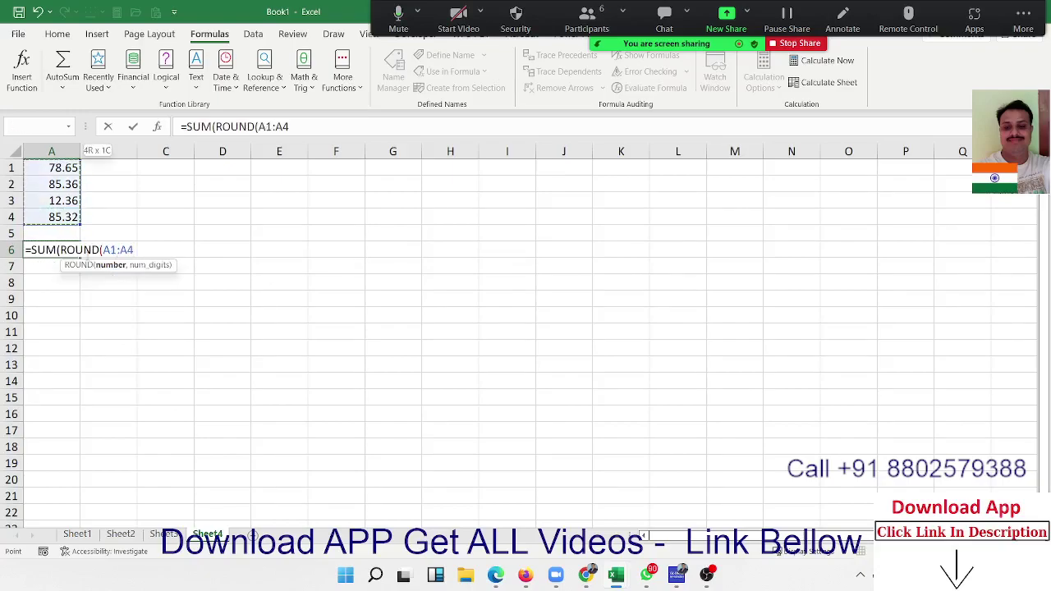
pyautogui.write(',0)')
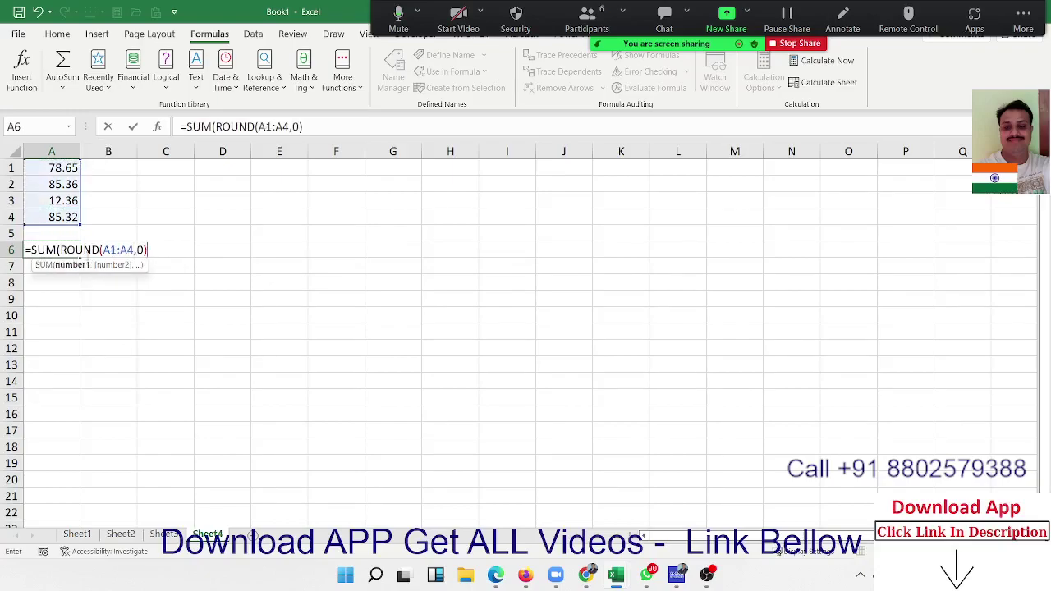
pyautogui.press('Return')
pyautogui.press('Return')
pyautogui.press('Up')
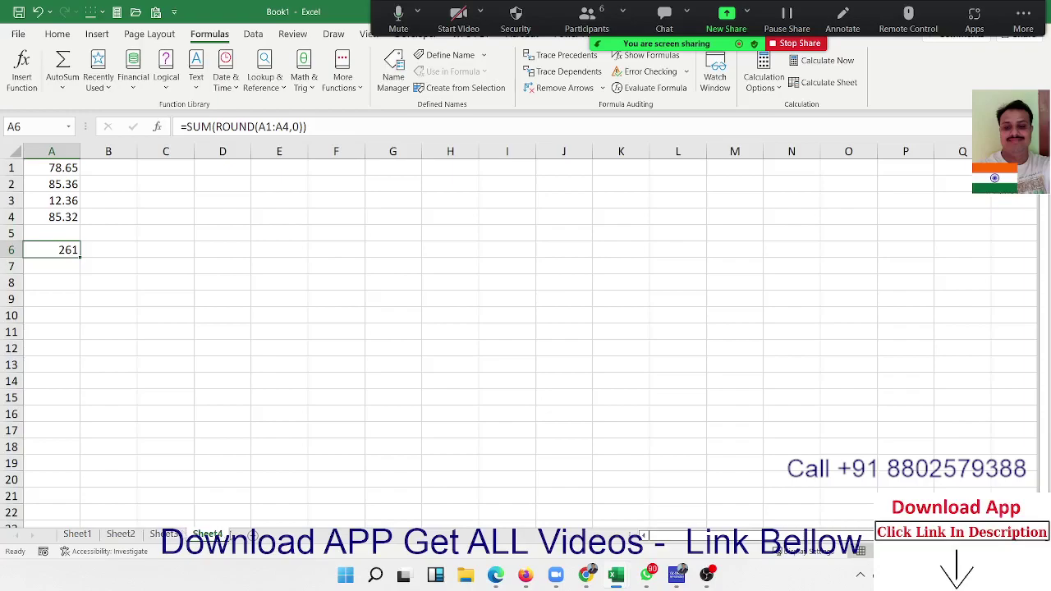
# - Add a new blank worksheet and put the header 'Data' in A1
pyautogui.click(252, 534)
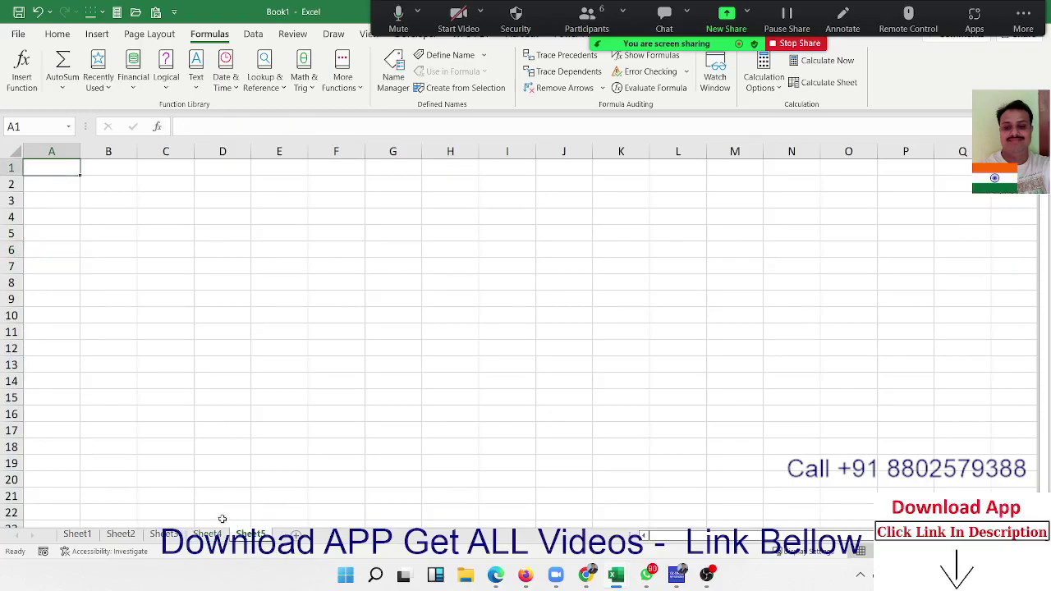
pyautogui.write('Data')
pyautogui.press('Return')
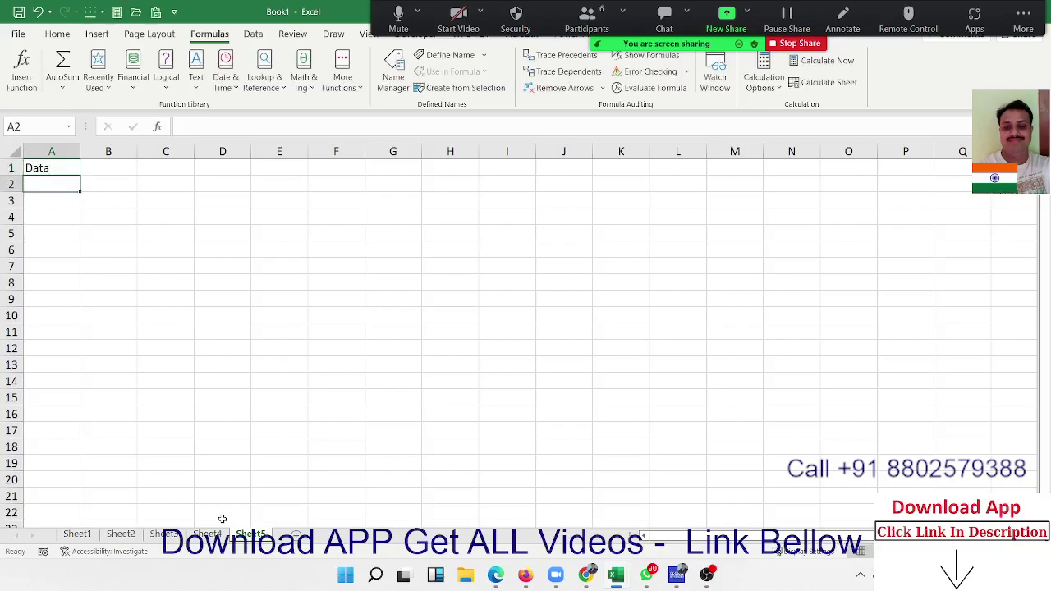
# - Enter =RANDBETWEEN(10,90) in A2 and fill it down through A24
pyautogui.write('=ra')
pyautogui.press('Down')
pyautogui.press('Down')
pyautogui.press('Down')
pyautogui.press('Tab')
pyautogui.write('1')
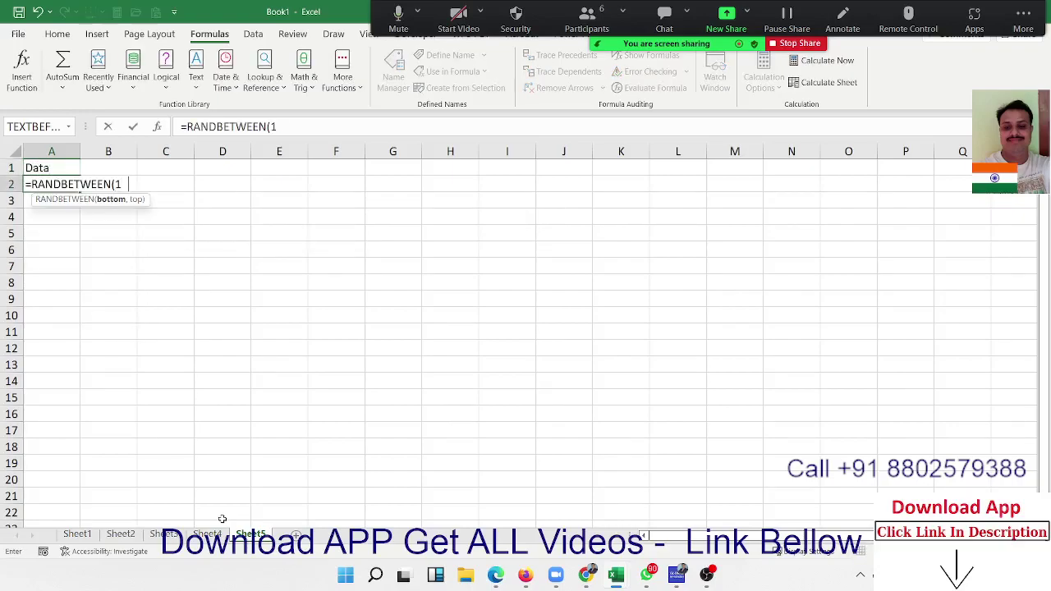
pyautogui.write('0,90')
pyautogui.press('Return')
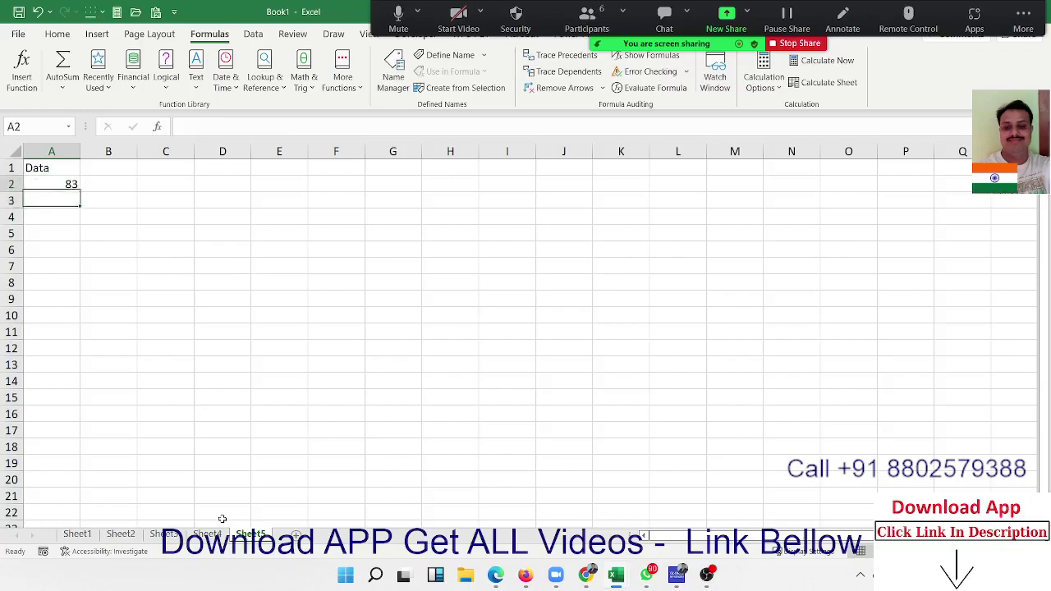
pyautogui.press('Up')
pyautogui.moveTo(51, 184); pyautogui.dragTo(222, 519)
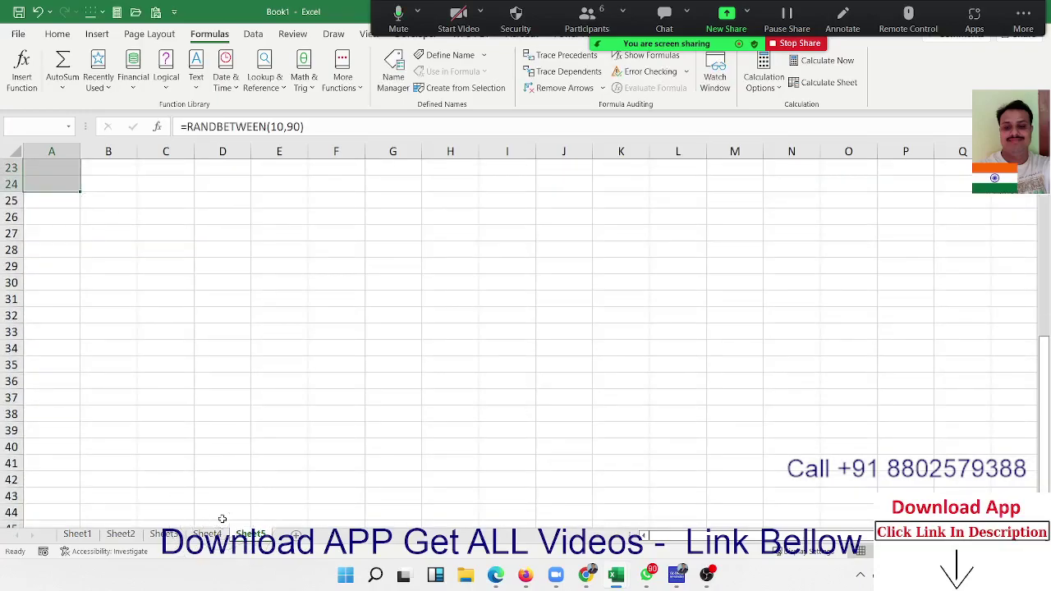
pyautogui.hotkey('ctrl', 'Return')
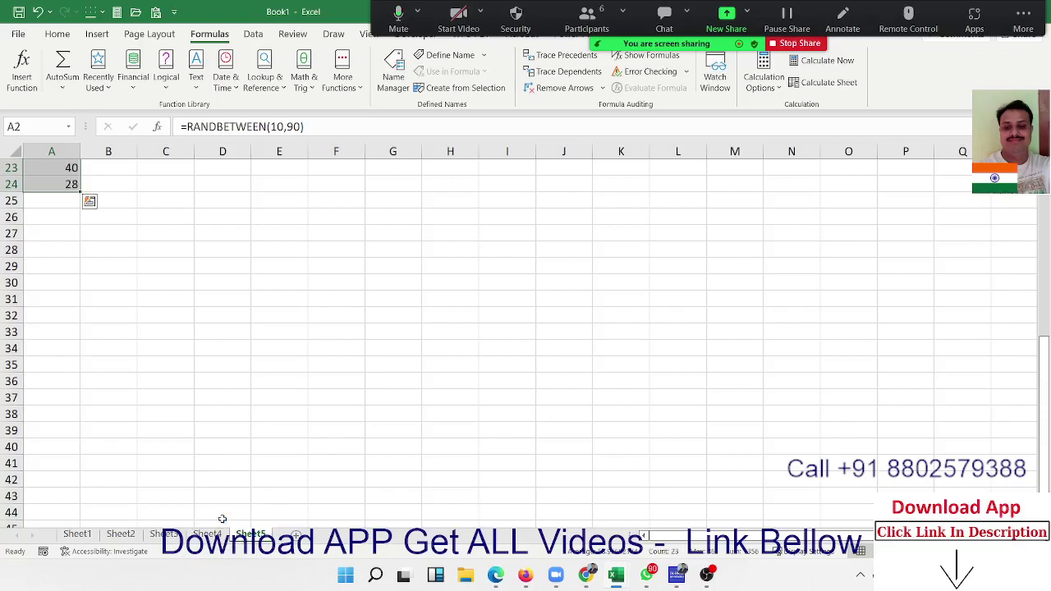
# - Copy the random numbers and paste them back as plain values to freeze them
pyautogui.scroll(7, 174, 427)
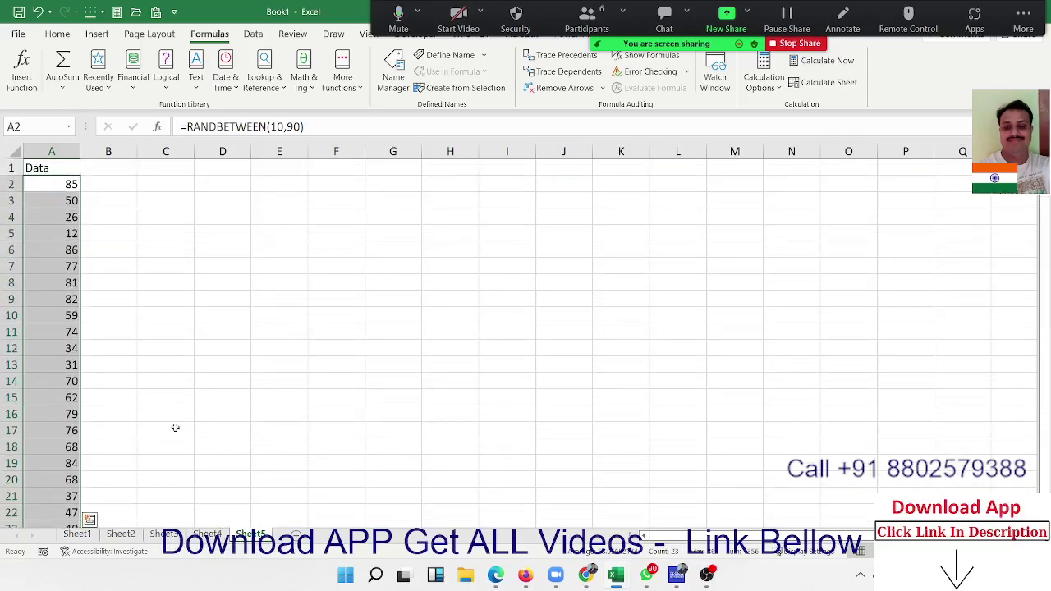
pyautogui.hotkey('ctrl', 'c')
pyautogui.click(58, 34)
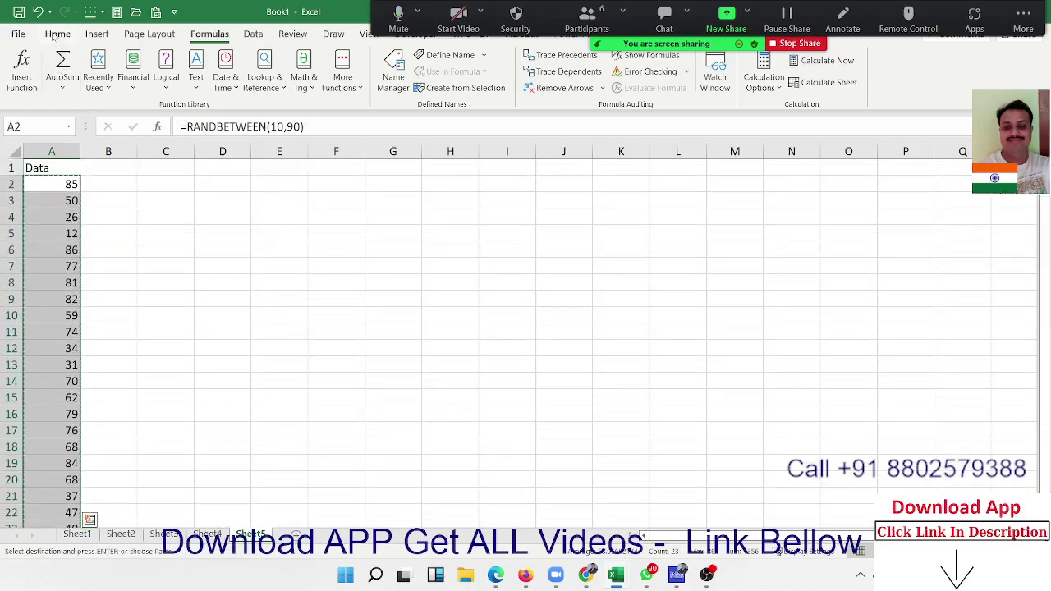
pyautogui.click(19, 85)
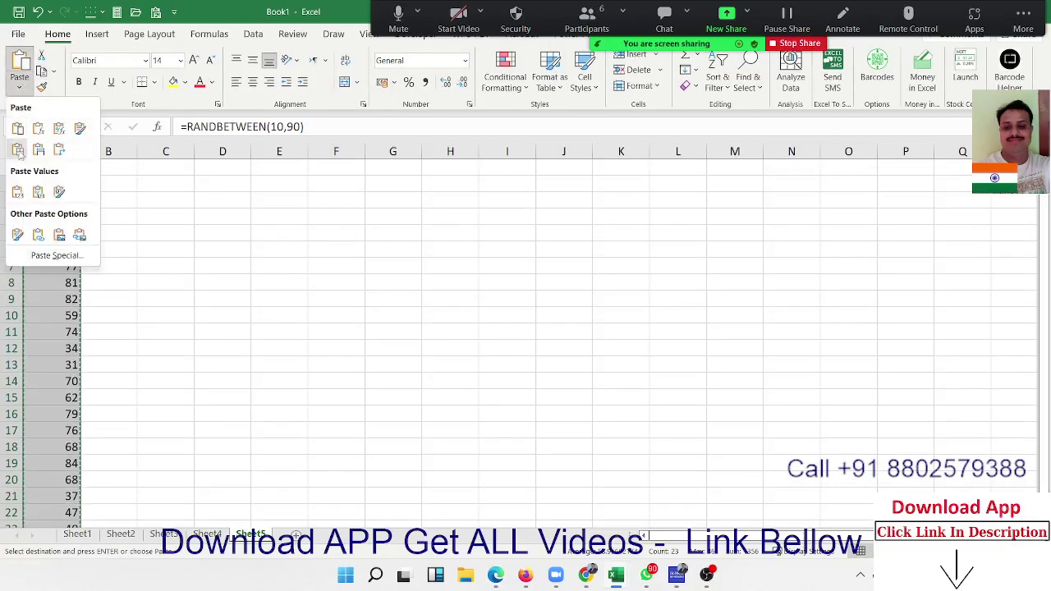
pyautogui.click(17, 195)
pyautogui.click(448, 430)
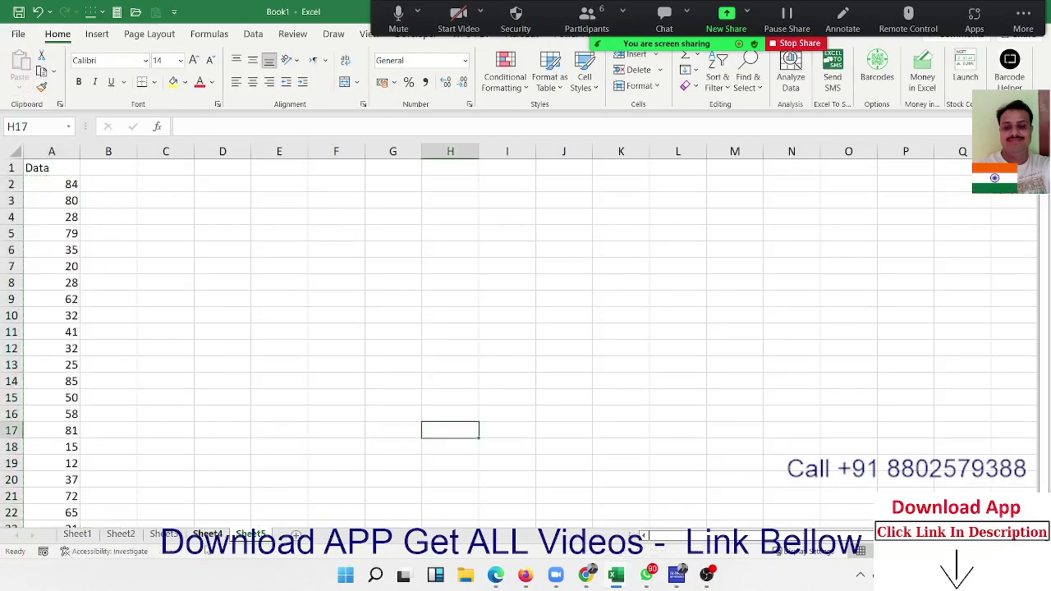
pyautogui.click(209, 535)
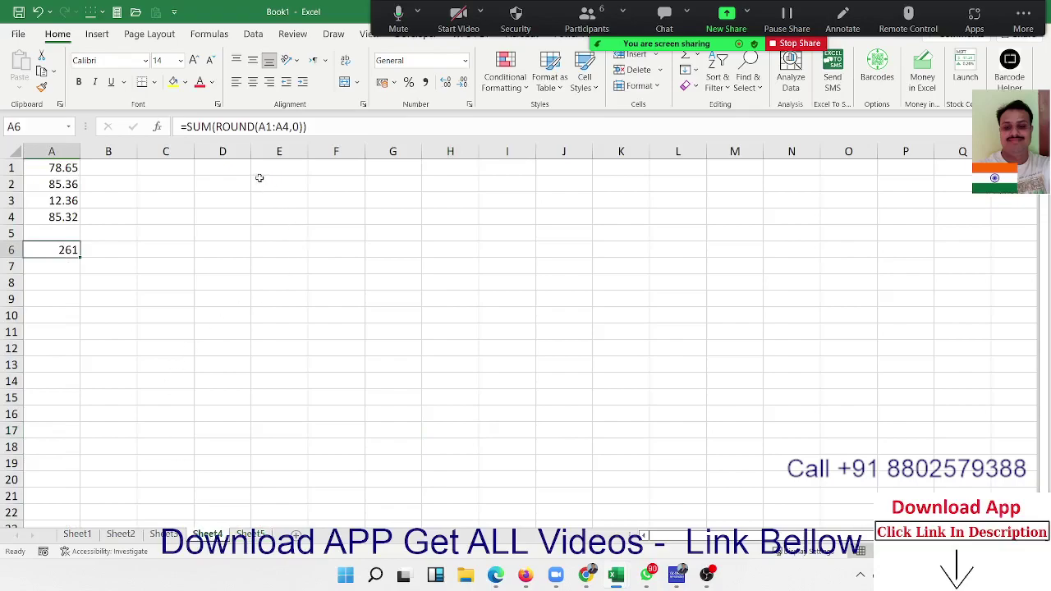
pyautogui.click(259, 178)
pyautogui.write('52')
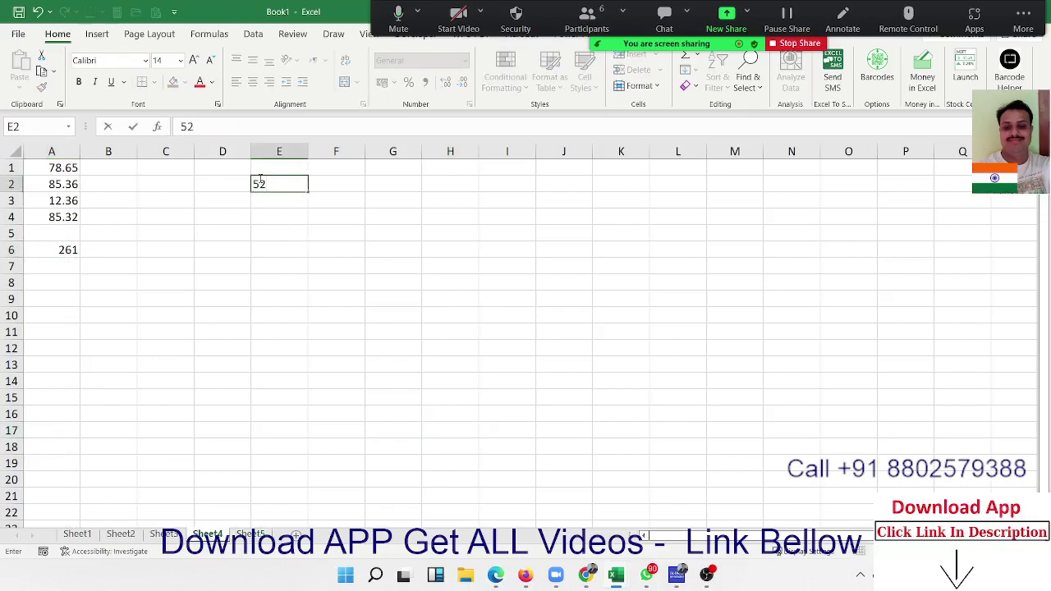
pyautogui.write(',200')
pyautogui.press('Return')
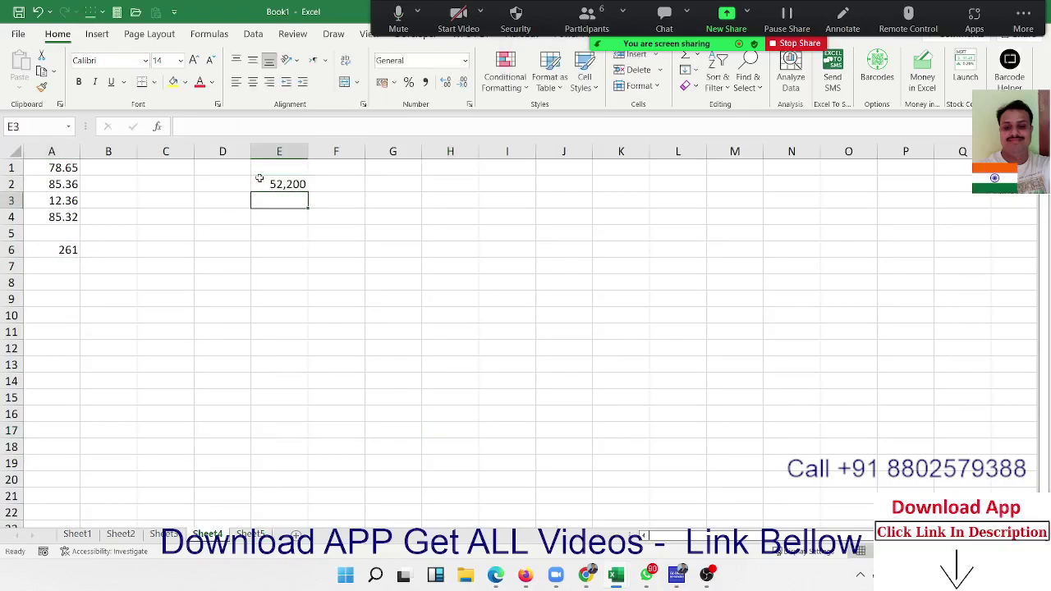
pyautogui.click(259, 178)
pyautogui.hotkey('shift', 'Down')
pyautogui.hotkey('shift', 'Down')
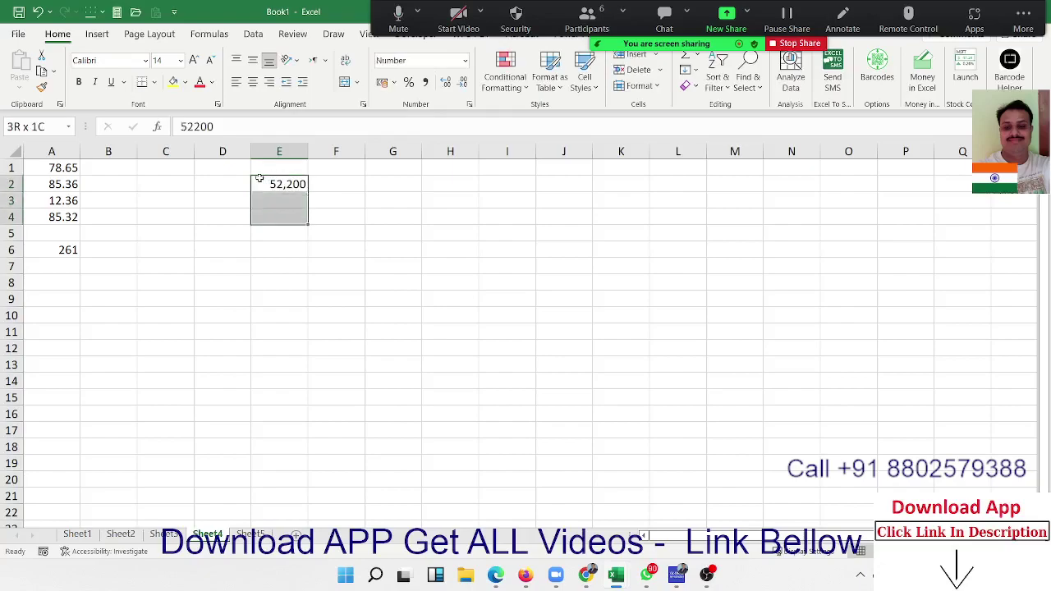
pyautogui.hotkey('ctrl', 'd')
pyautogui.press('Down')
pyautogui.press('Down')
pyautogui.press('Down')
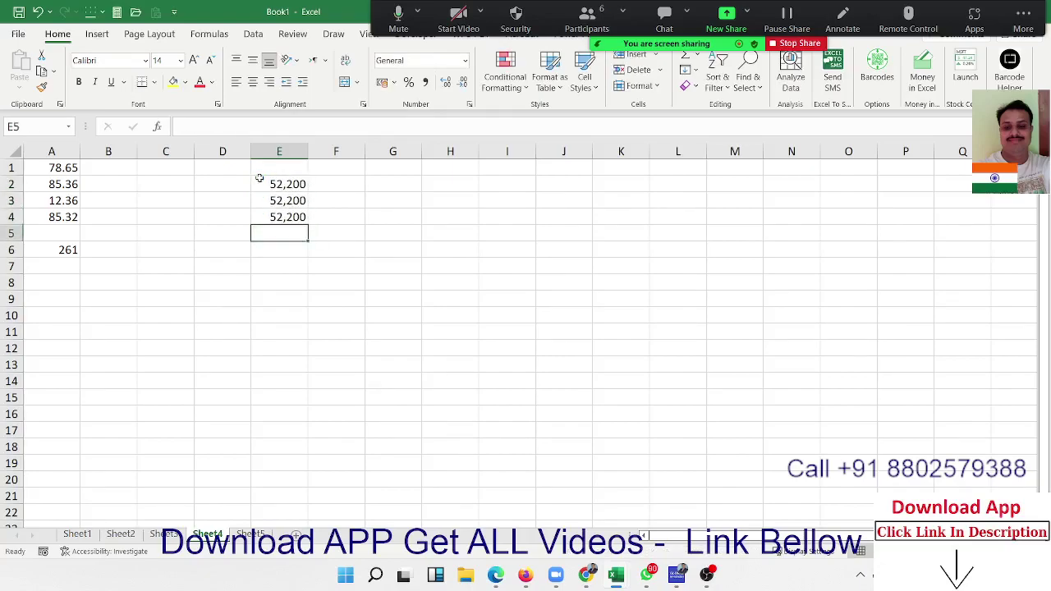
pyautogui.hotkey('alt', '=')
pyautogui.press('Return')
pyautogui.press('Up')
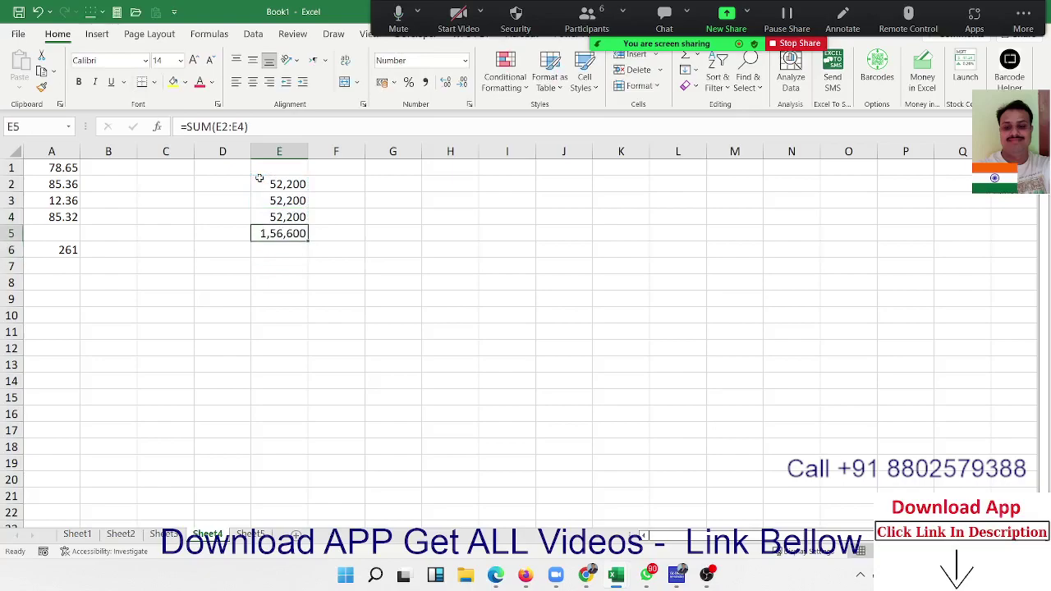
pyautogui.press('Up')
pyautogui.press('Up')
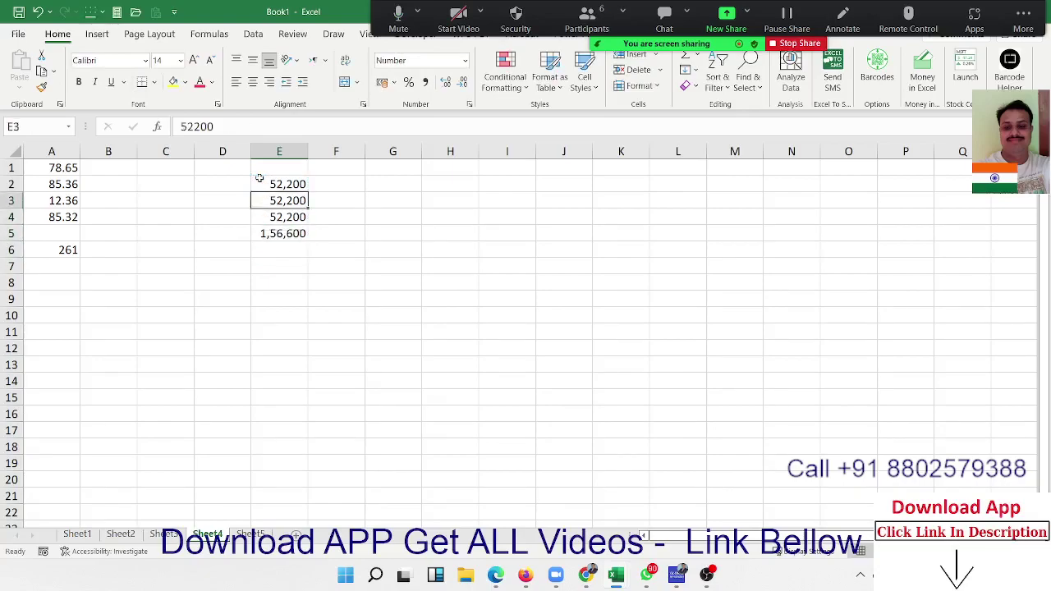
pyautogui.press('Up')
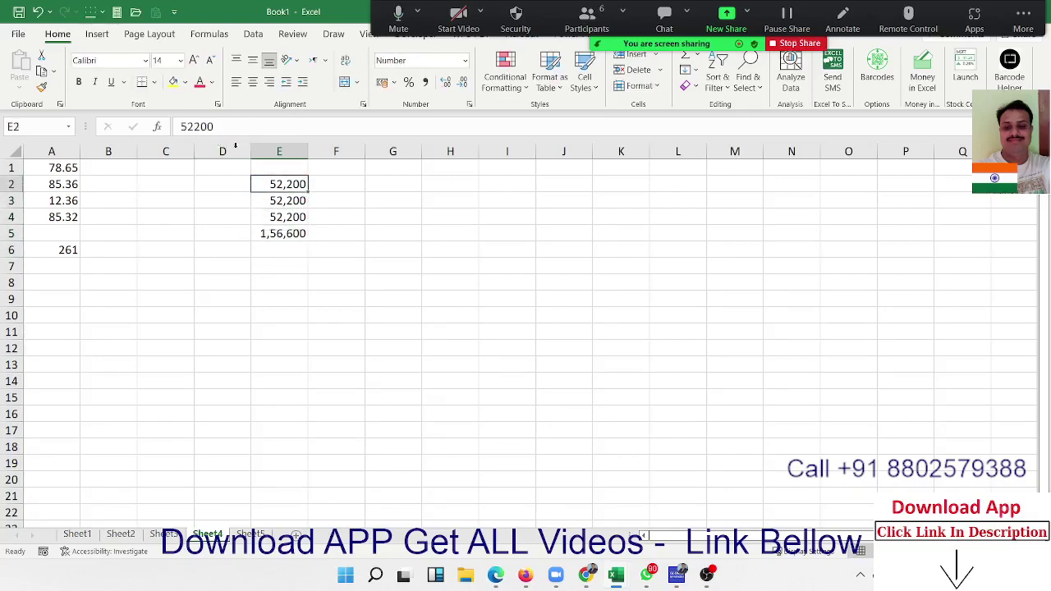
pyautogui.hotkey('shift', 'Down')
pyautogui.hotkey('shift', 'Down')
pyautogui.hotkey('shift', 'Down')
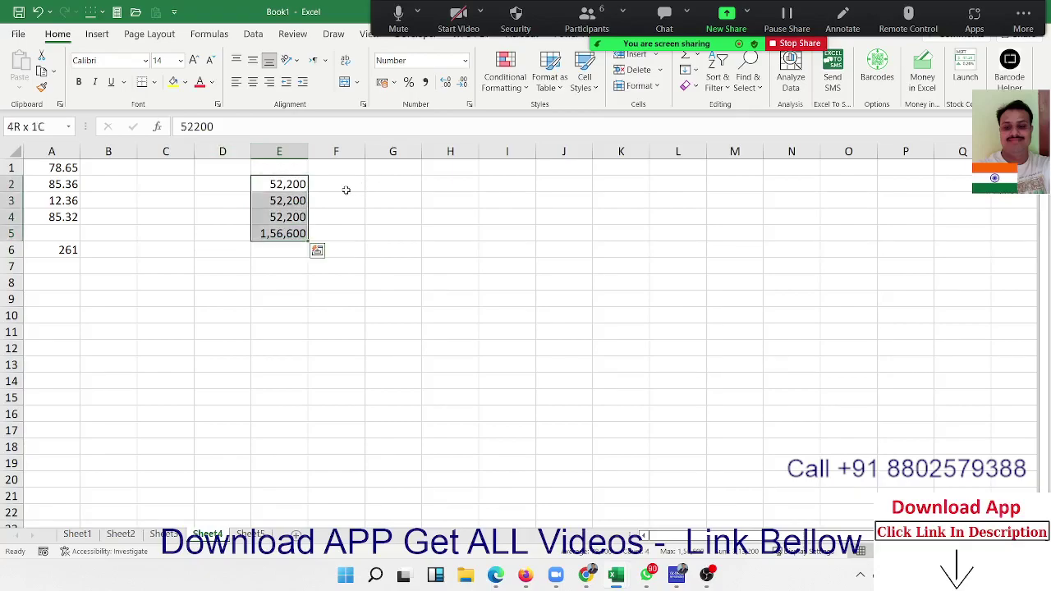
pyautogui.press('Delete')
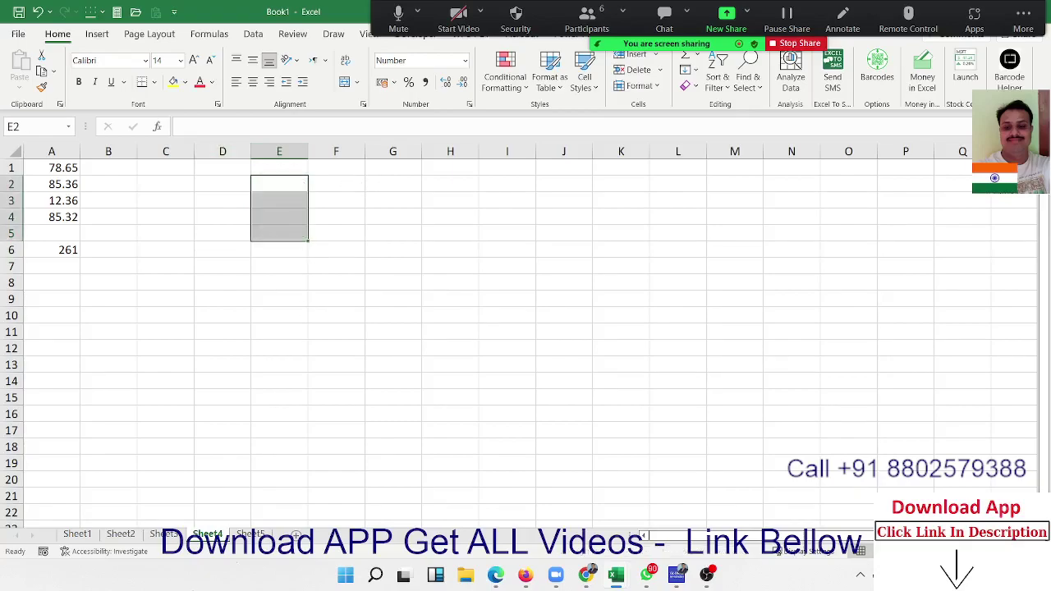
pyautogui.click(254, 534)
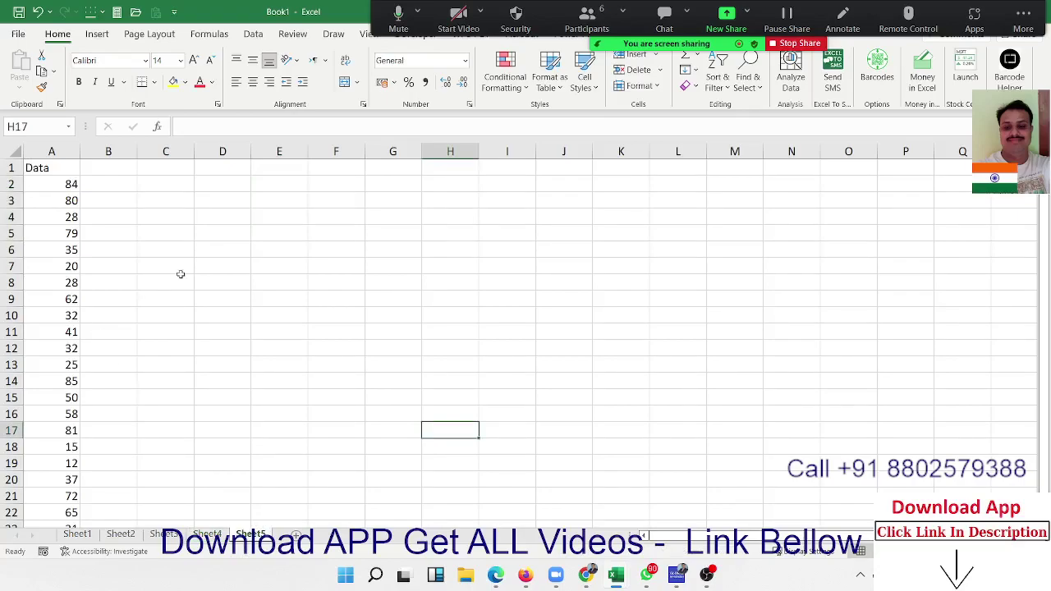
# - Enter 34 in cell D4
pyautogui.click(218, 220)
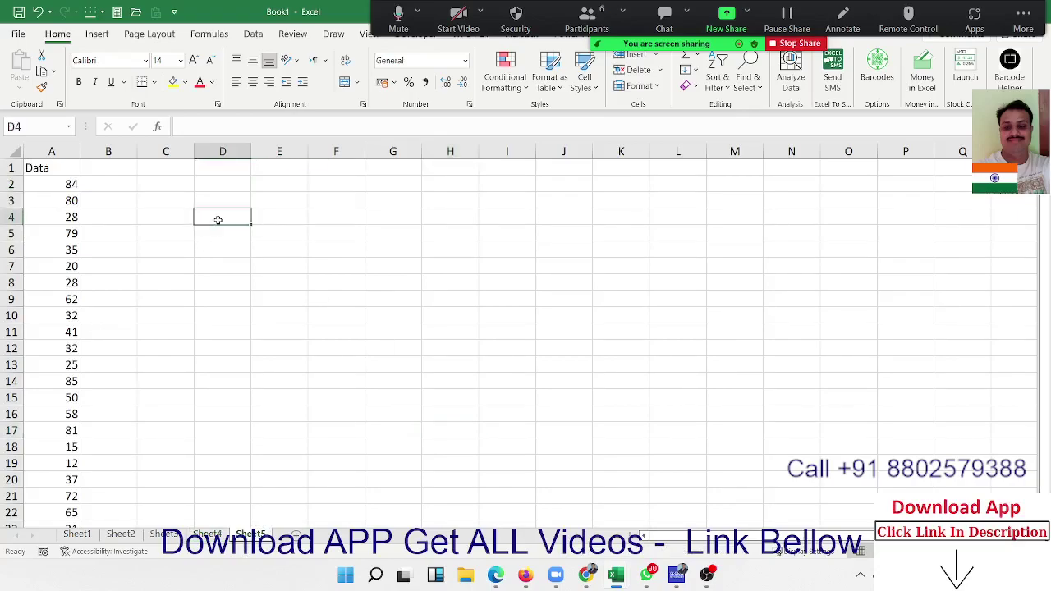
pyautogui.write('34')
pyautogui.press('Tab')
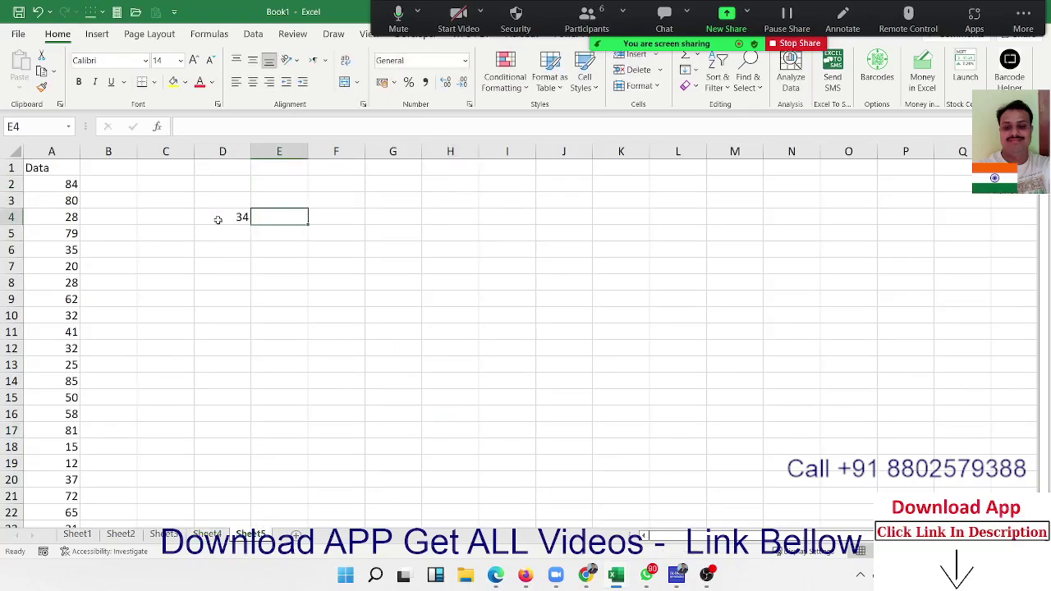
# - Enter =VLOOKUP(D4,A:A,1,0) in E4, which returns #N/A
pyautogui.write('=vl')
pyautogui.press('Tab')
pyautogui.click(218, 220)
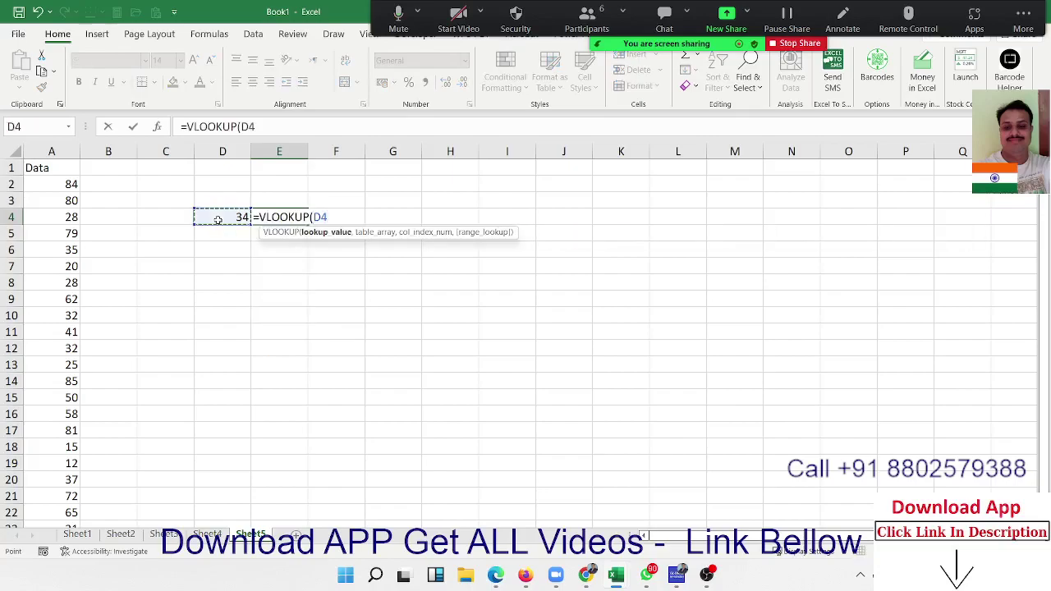
pyautogui.write(',')
pyautogui.press('Left')
pyautogui.press('Left')
pyautogui.press('Left')
pyautogui.press('Left')
pyautogui.hotkey('ctrl', 'space')
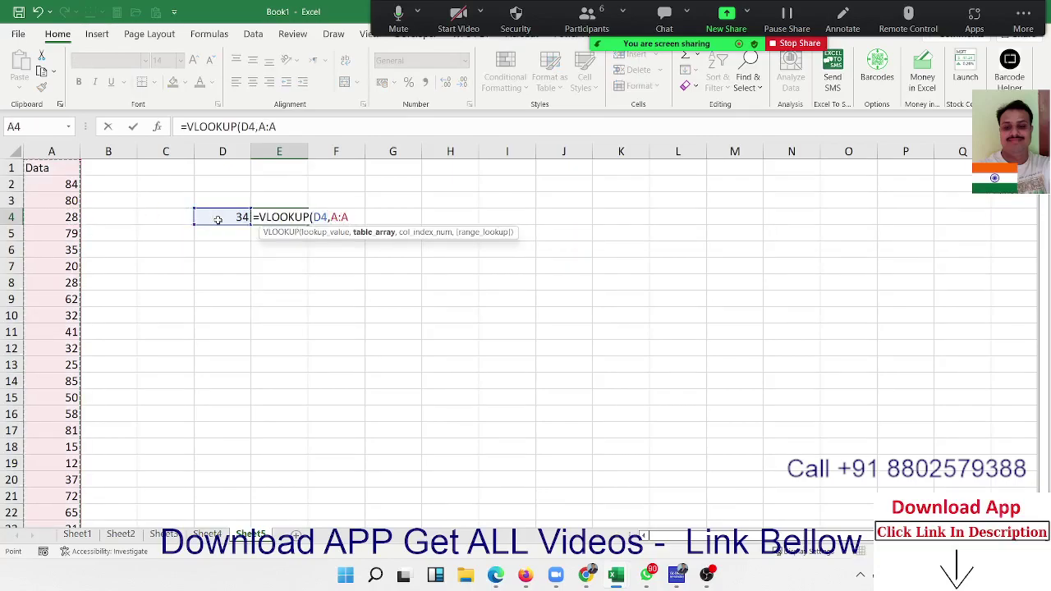
pyautogui.write(',')
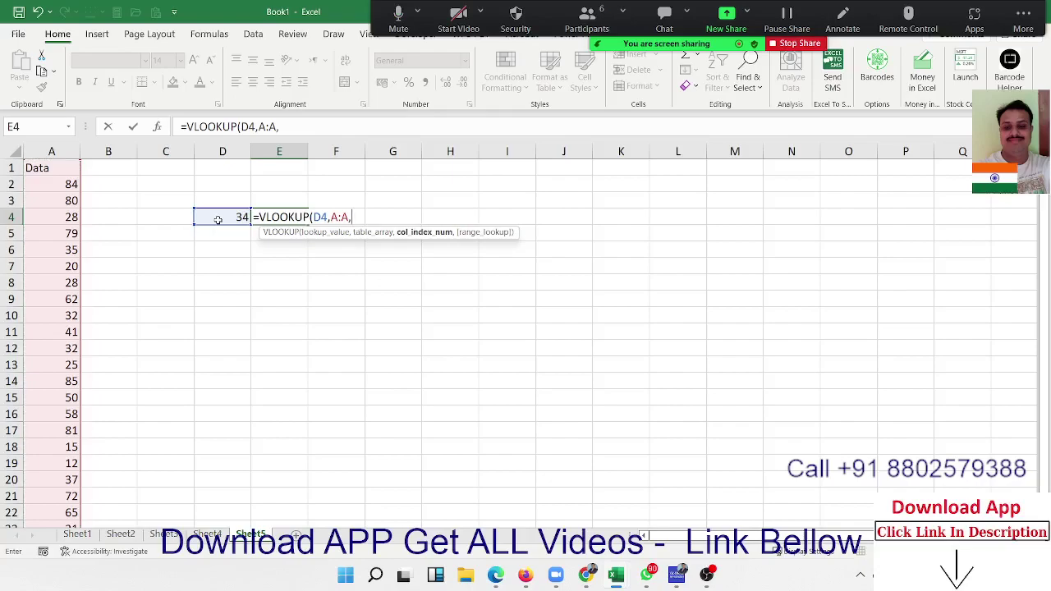
pyautogui.write('1,0')
pyautogui.press('Return')
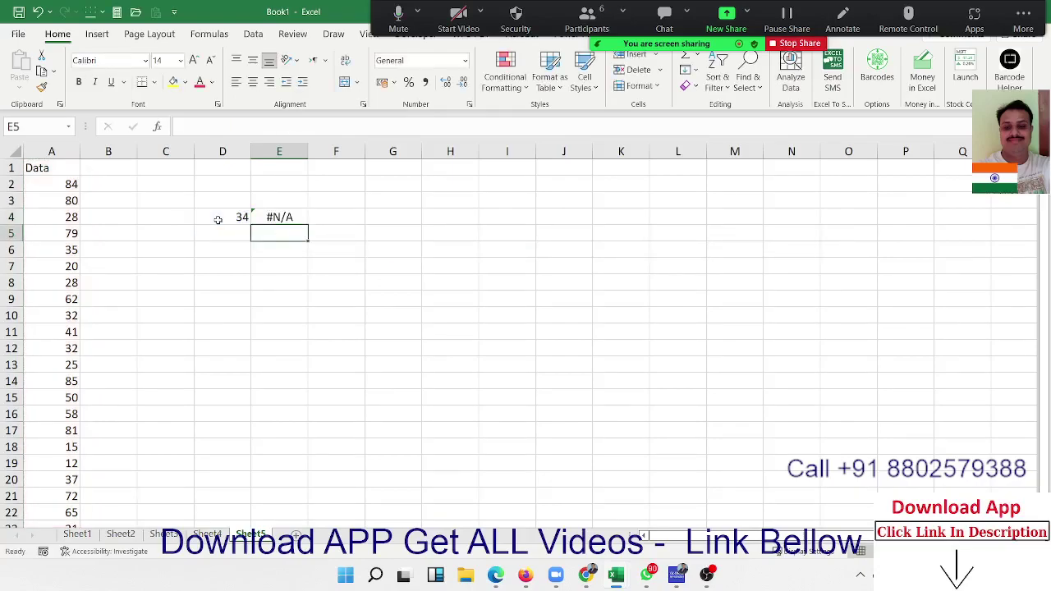
pyautogui.press('Up')
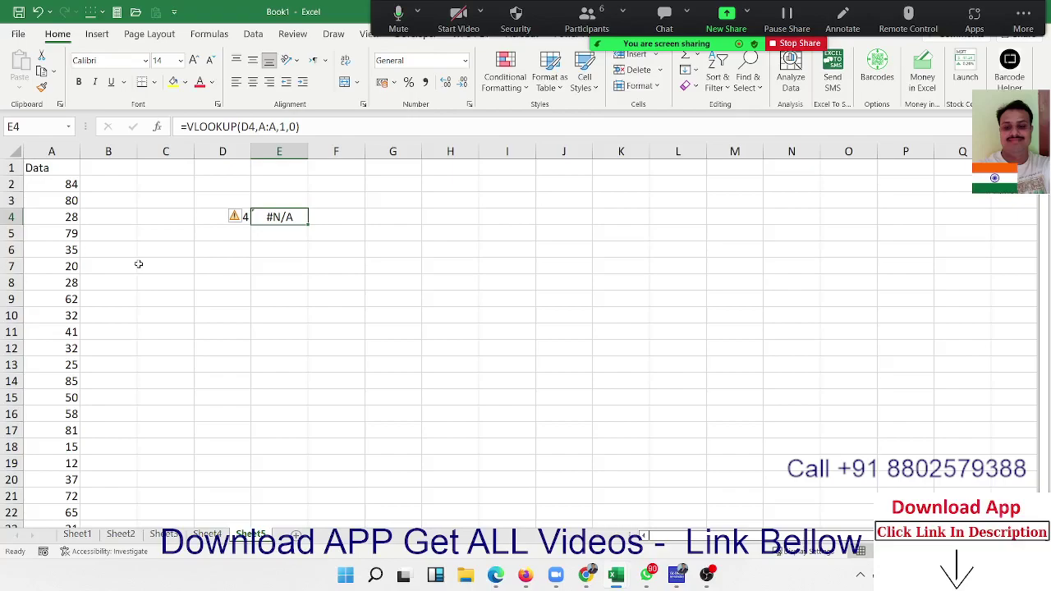
# - Move the 34 and its #N/A lookup from D4:E4 to G4:H4
pyautogui.click(71, 249)
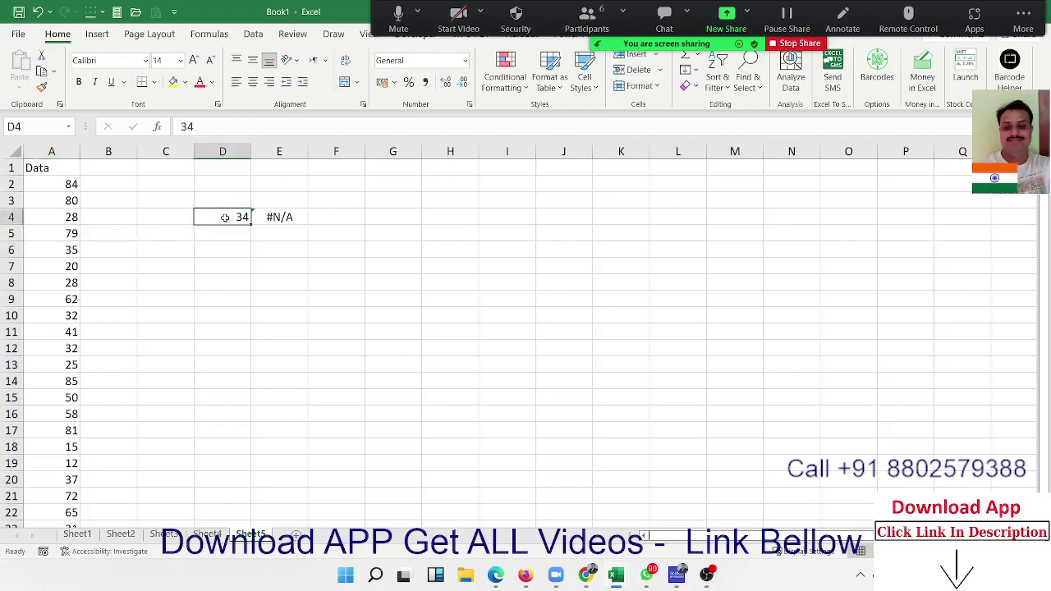
pyautogui.moveTo(220, 218); pyautogui.dragTo(443, 220)
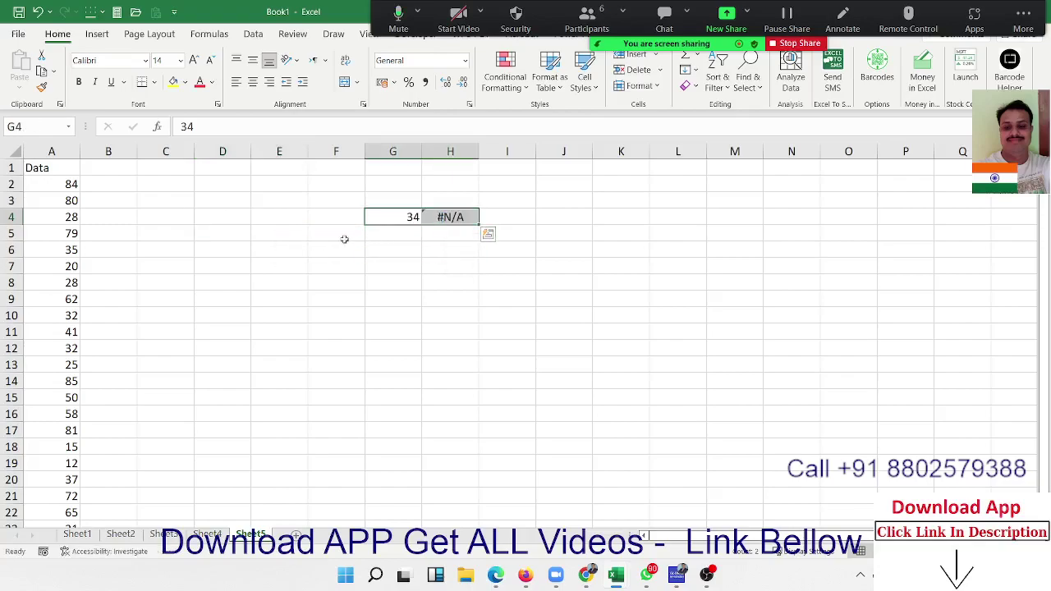
pyautogui.click(118, 184)
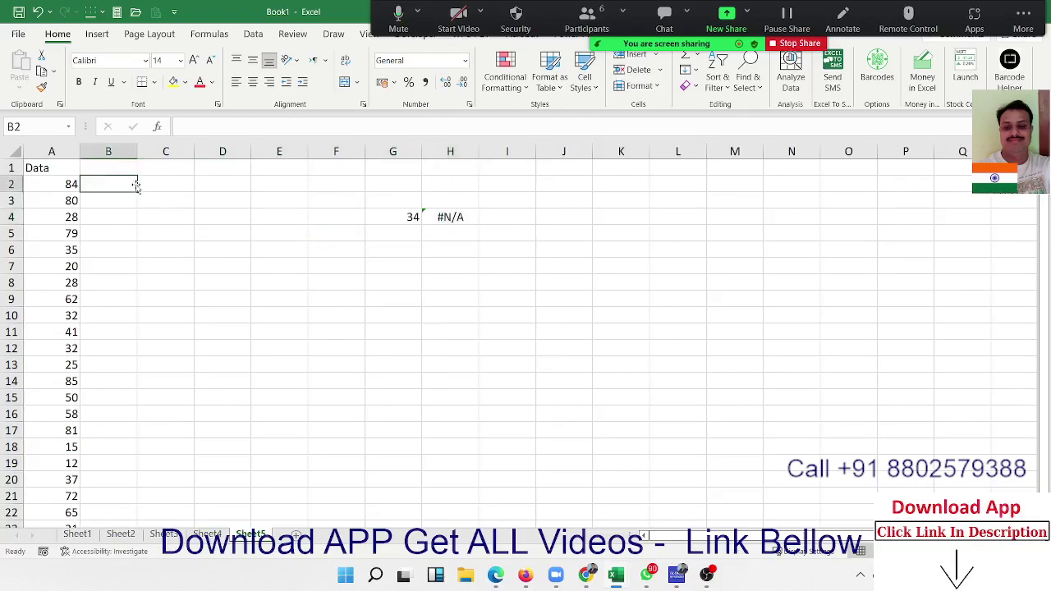
# - Enter =34-A2 in B2 and fill it down the Data rows
pyautogui.write('=34-')
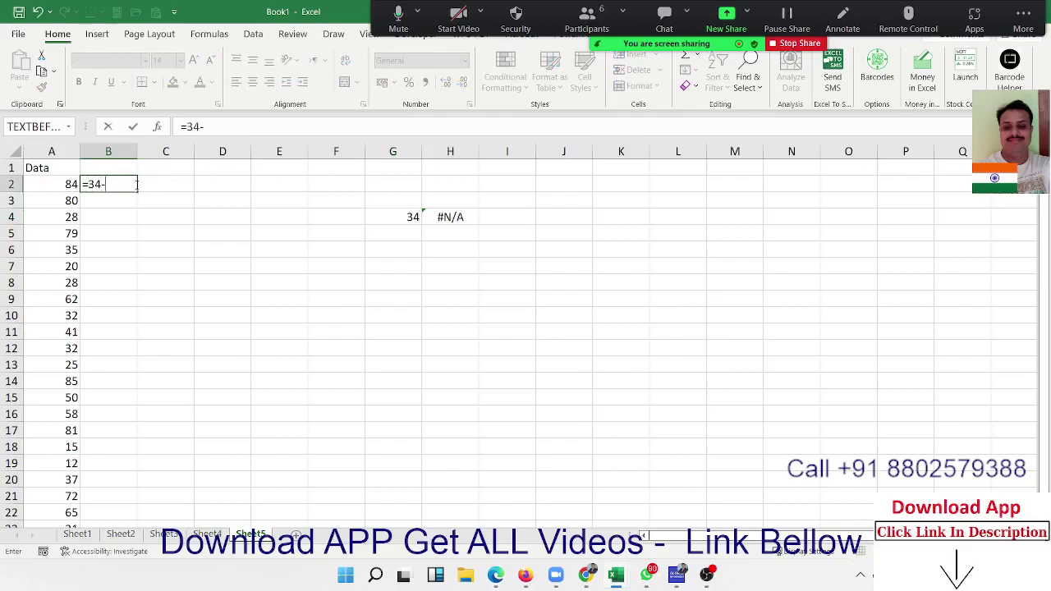
pyautogui.press('Left')
pyautogui.press('Return')
pyautogui.click(136, 185)
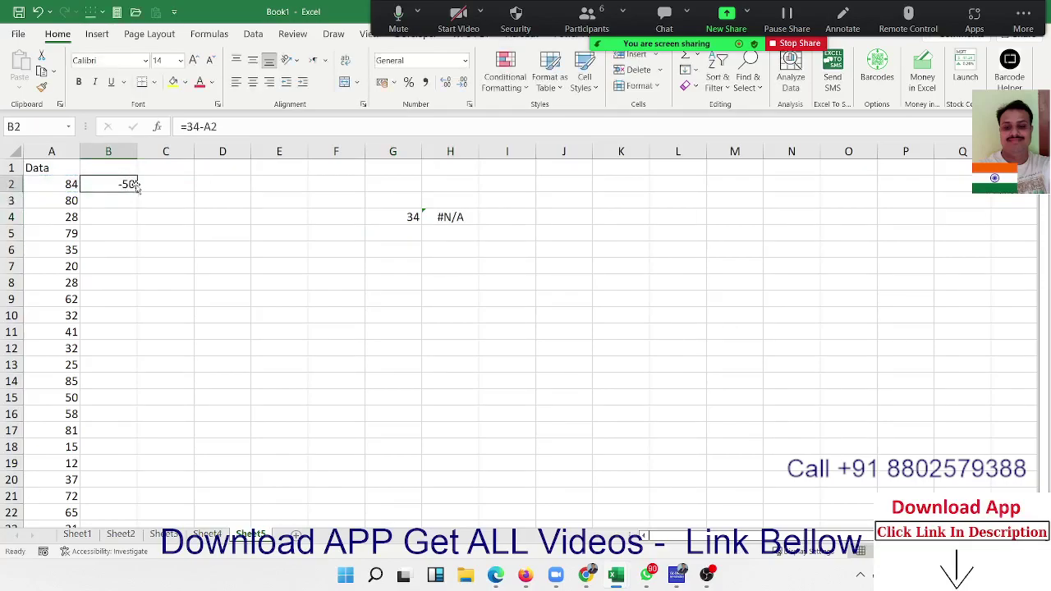
pyautogui.doubleClick(137, 190)
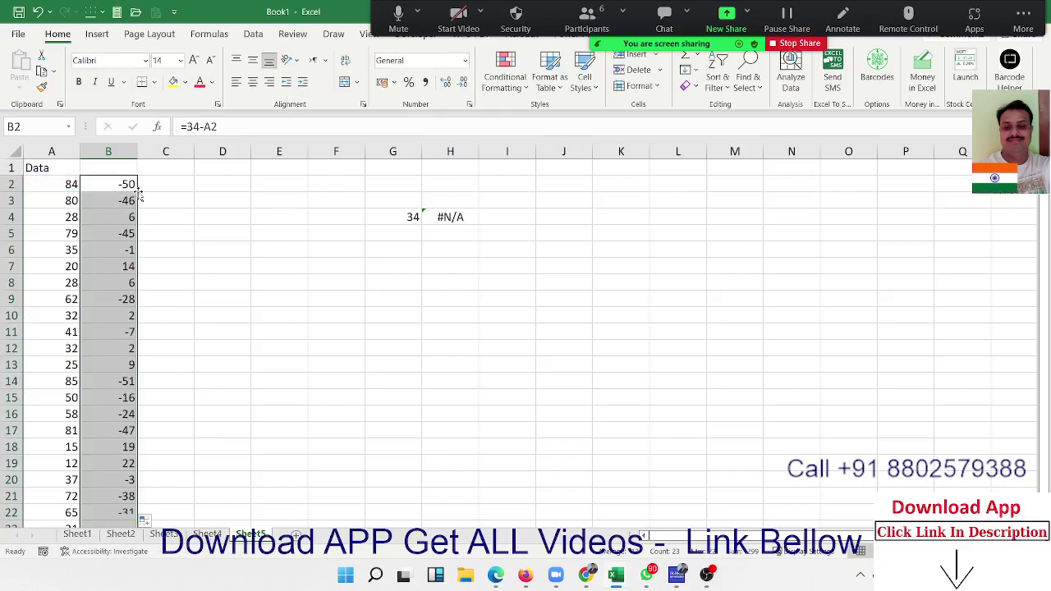
# - Wrap B2's formula as =ABS(34-A2) and fill it down column B
pyautogui.click(184, 128)
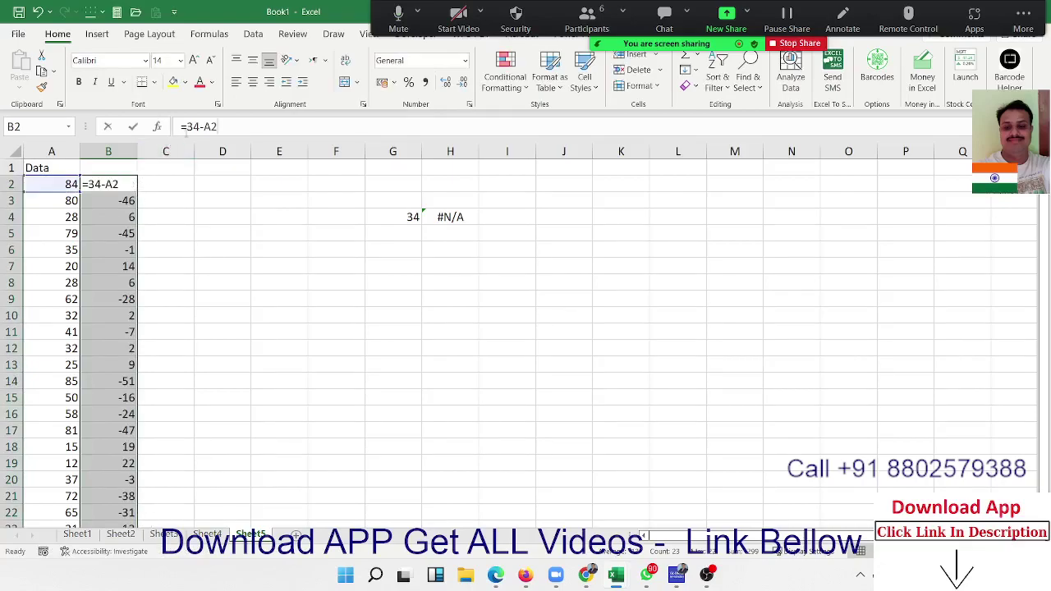
pyautogui.write('abs')
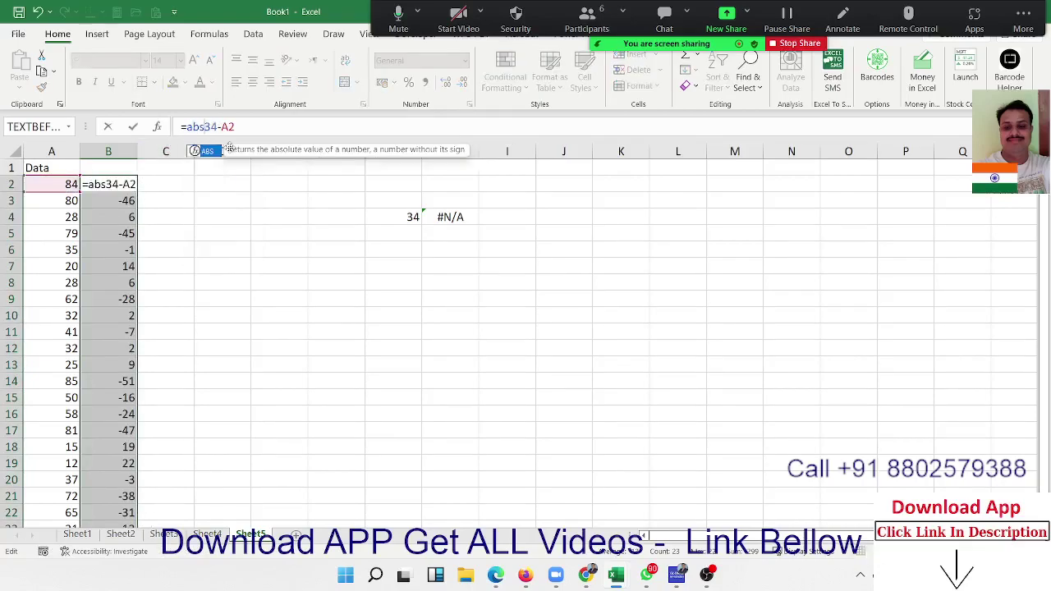
pyautogui.press('Tab')
pyautogui.click(268, 128)
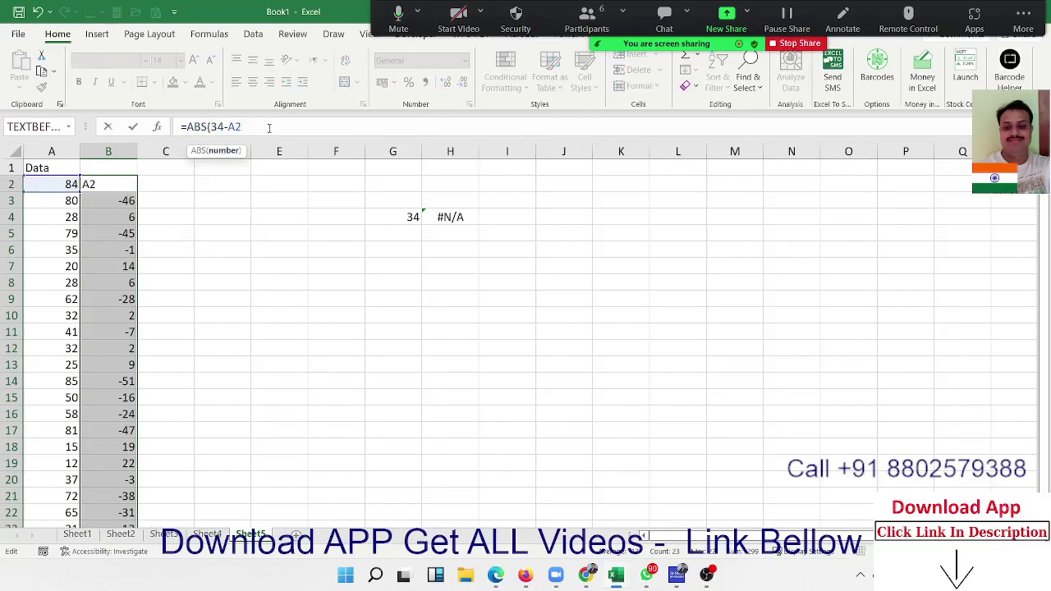
pyautogui.write(')')
pyautogui.press('Return')
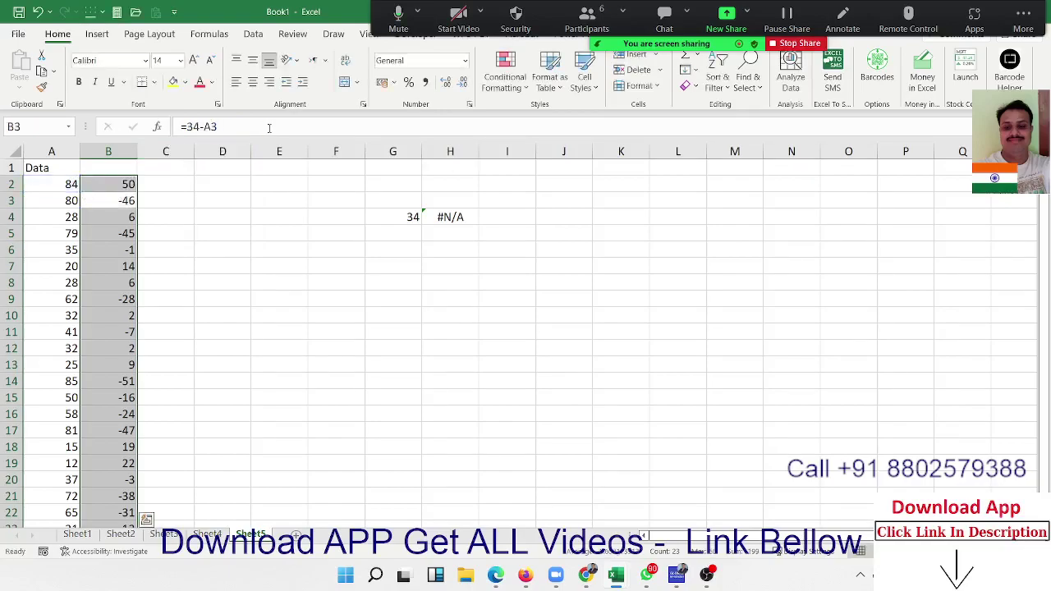
pyautogui.press('Up')
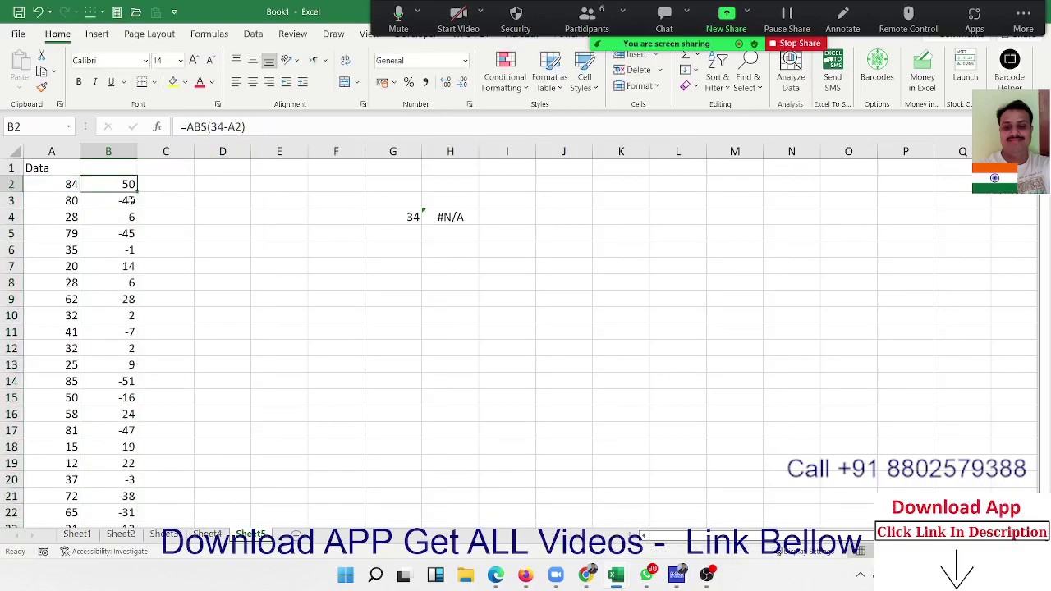
pyautogui.doubleClick(138, 192)
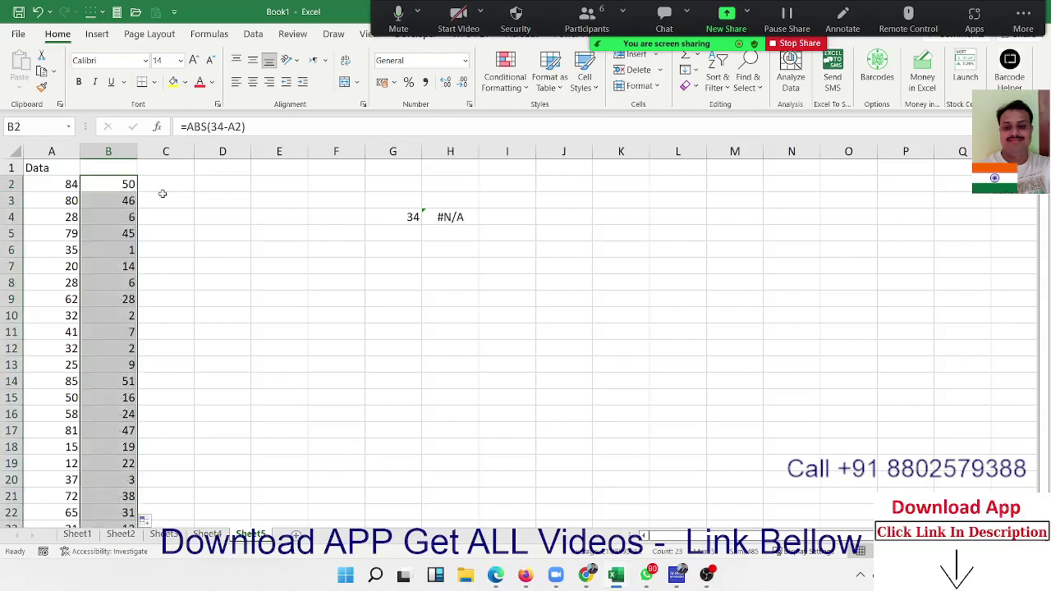
# - Enter =MAX(B:B) in D3, returning the largest difference 51
pyautogui.click(207, 195)
pyautogui.write('=a')
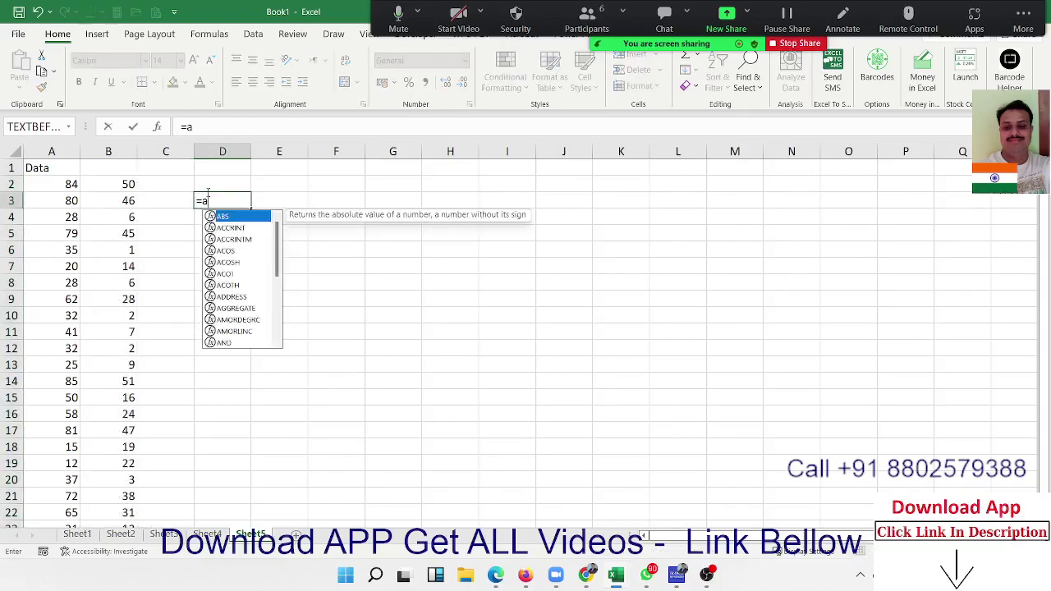
pyautogui.write('m')
pyautogui.press('BackSpace')
pyautogui.press('BackSpace')
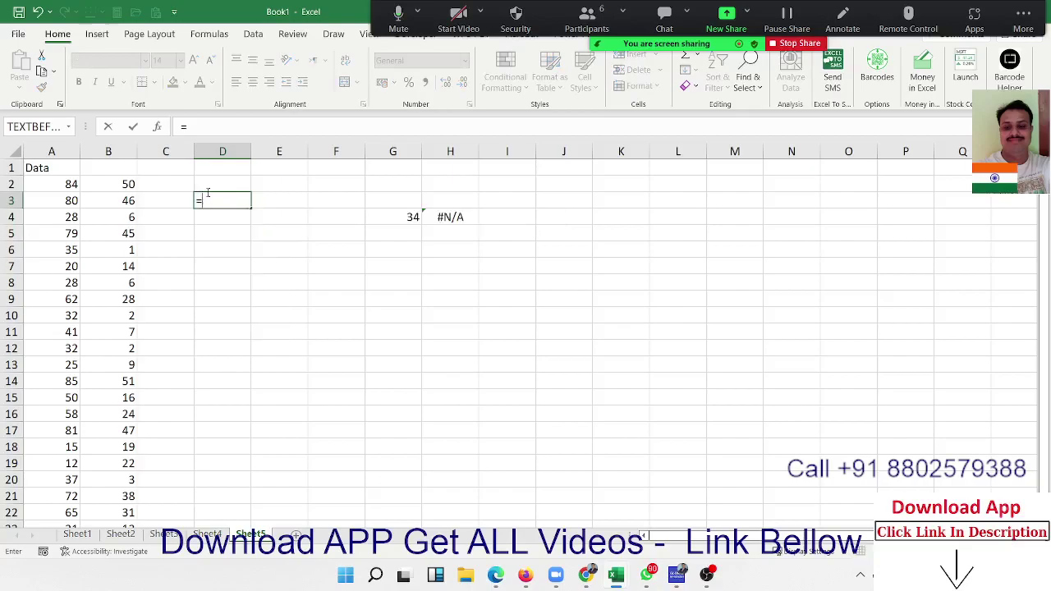
pyautogui.write('max')
pyautogui.press('Tab')
pyautogui.press('Left')
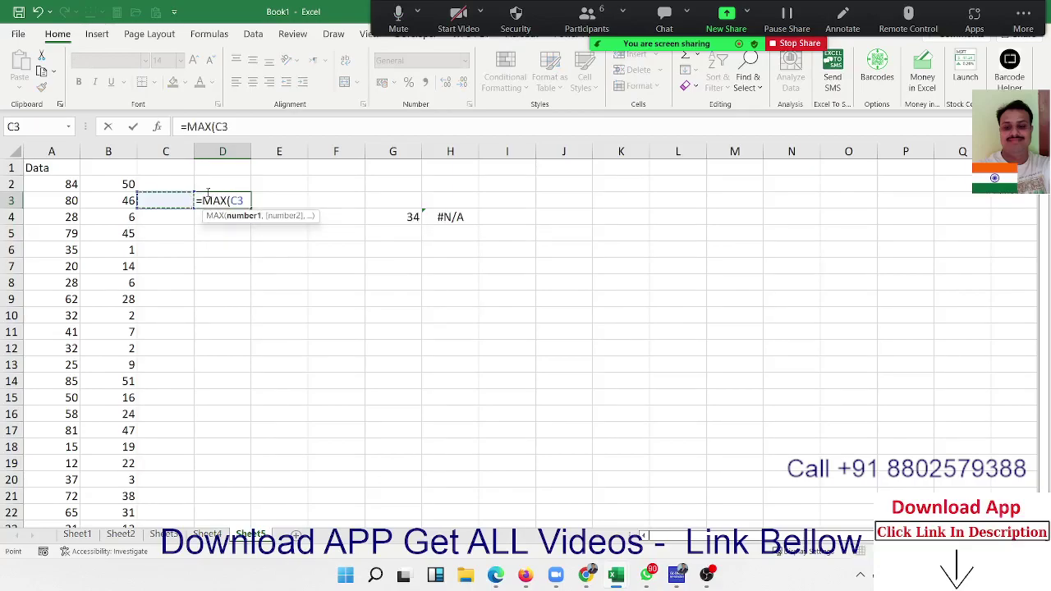
pyautogui.press('Left')
pyautogui.hotkey('ctrl', 'space')
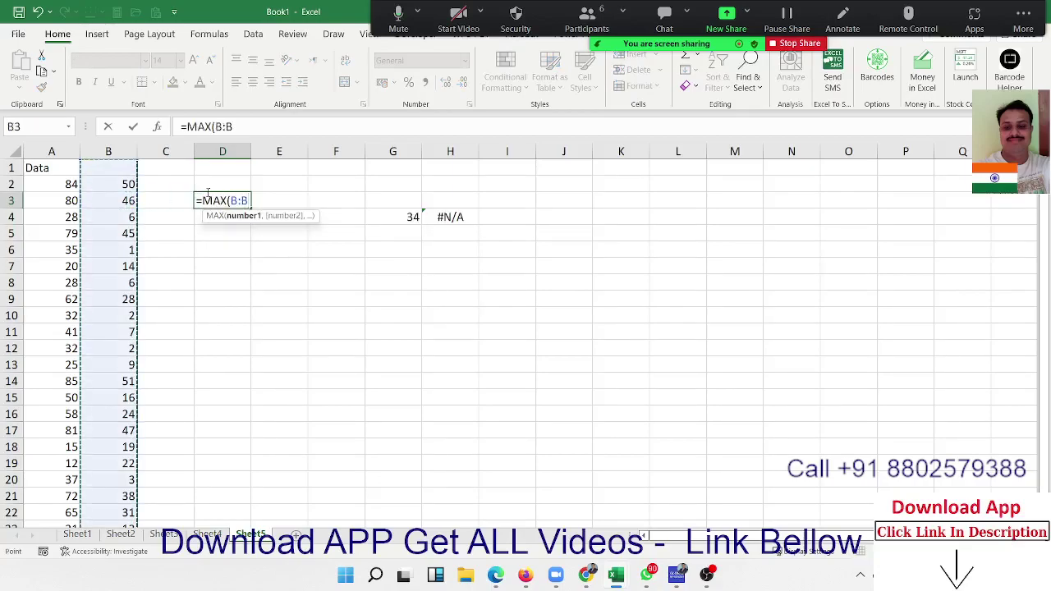
pyautogui.press('Return')
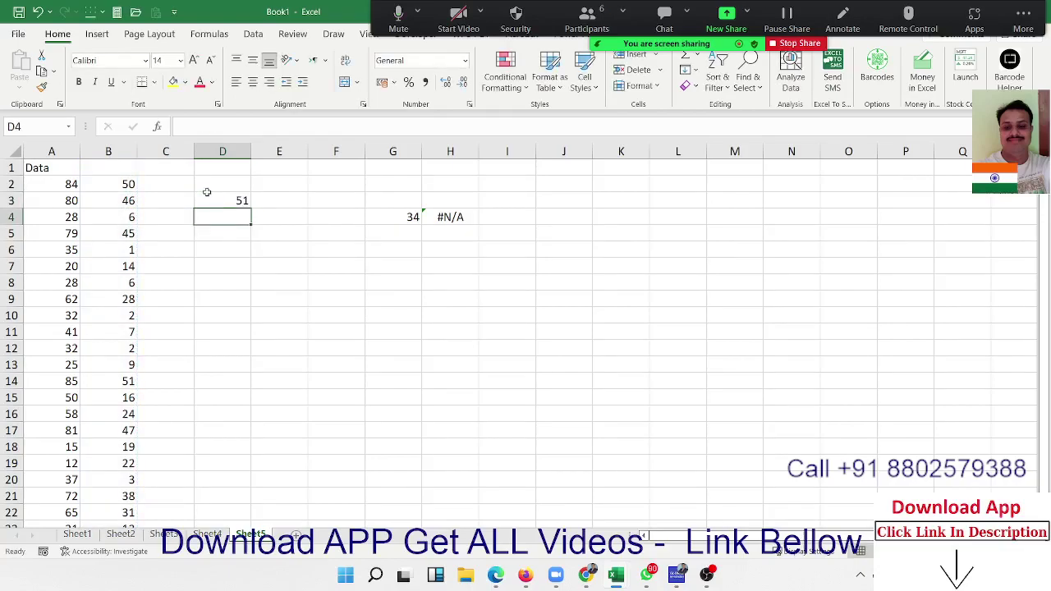
# - Enter =MATCH(D3,B:B,0) in E3, returning position 14
pyautogui.click(207, 196)
pyautogui.press('Right')
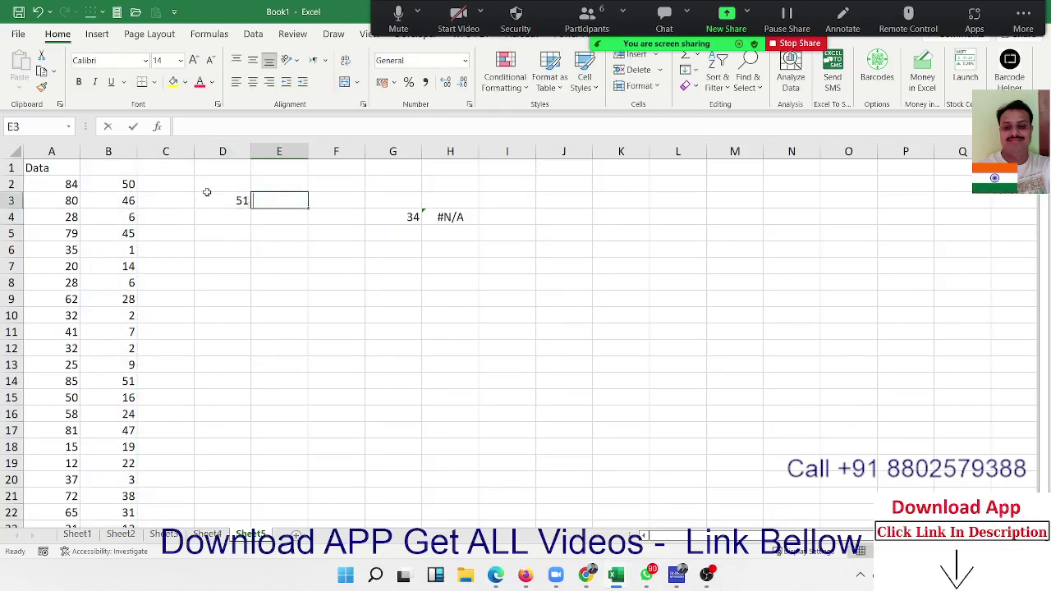
pyautogui.write('=mat')
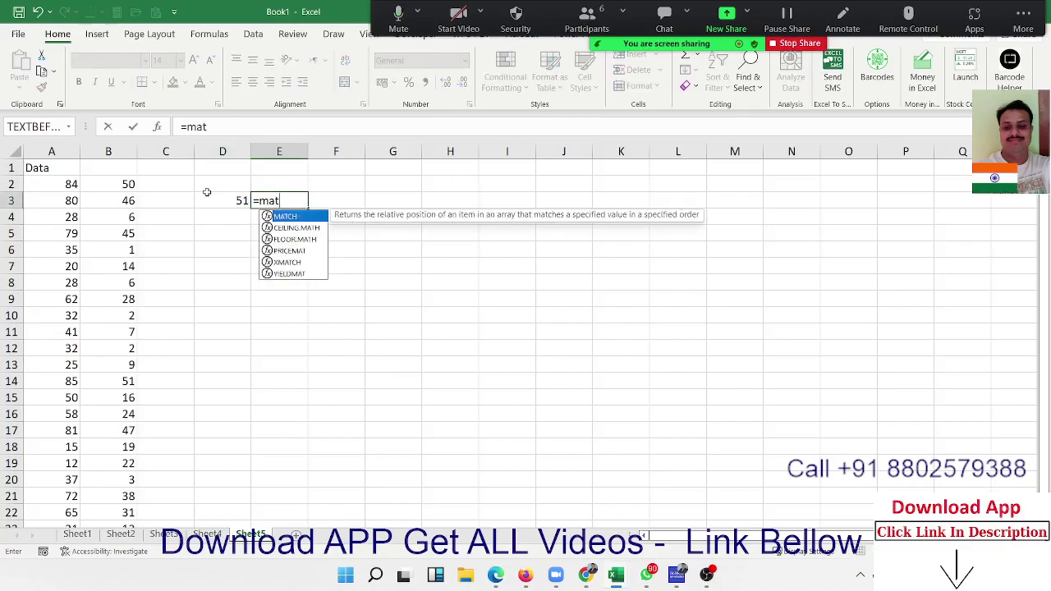
pyautogui.press('Tab')
pyautogui.click(208, 197)
pyautogui.write(',')
pyautogui.press('Left')
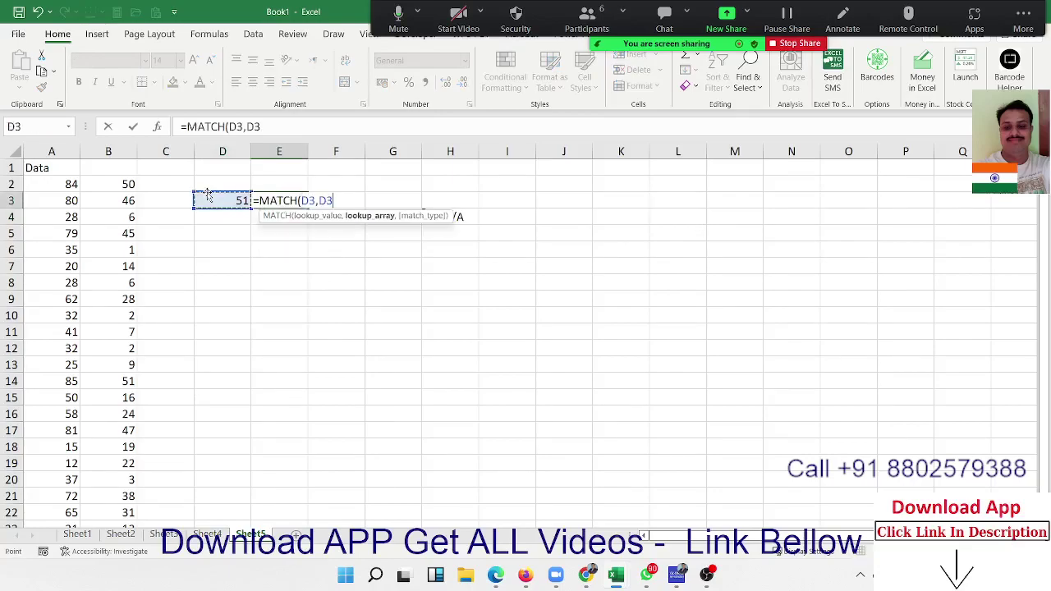
pyautogui.press('Left')
pyautogui.press('Left')
pyautogui.hotkey('ctrl', 'space')
pyautogui.write(',')
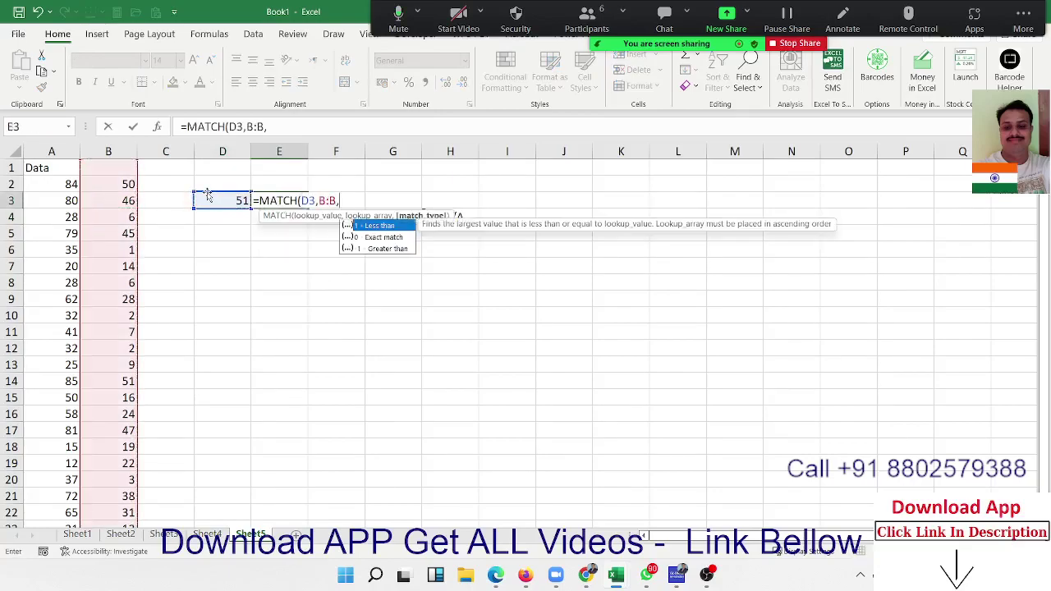
pyautogui.press('BackSpace')
pyautogui.write('.0')
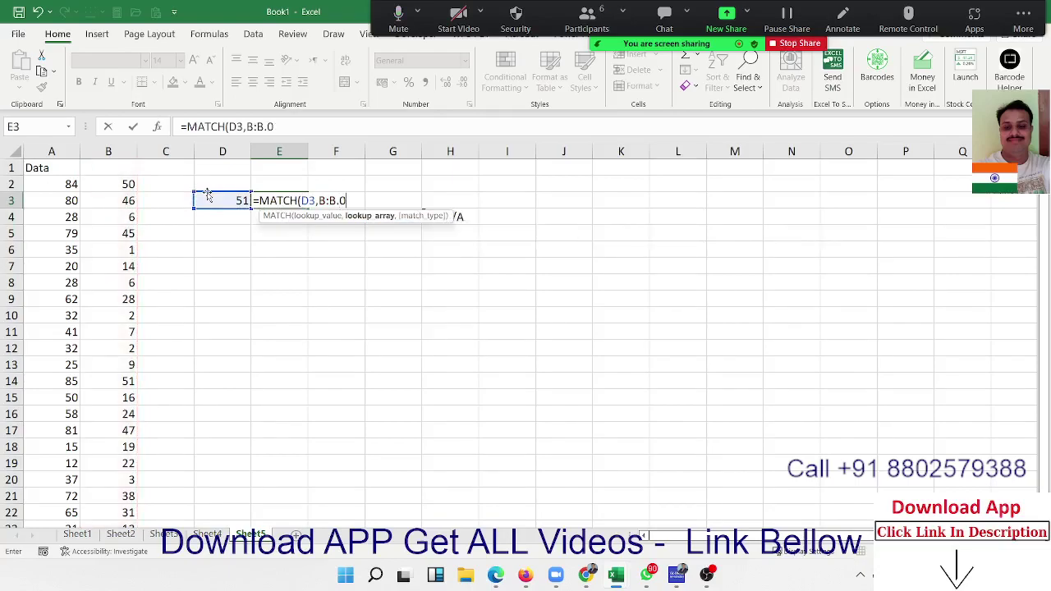
pyautogui.press('BackSpace')
pyautogui.press('BackSpace')
pyautogui.write(',0')
pyautogui.press('Return')
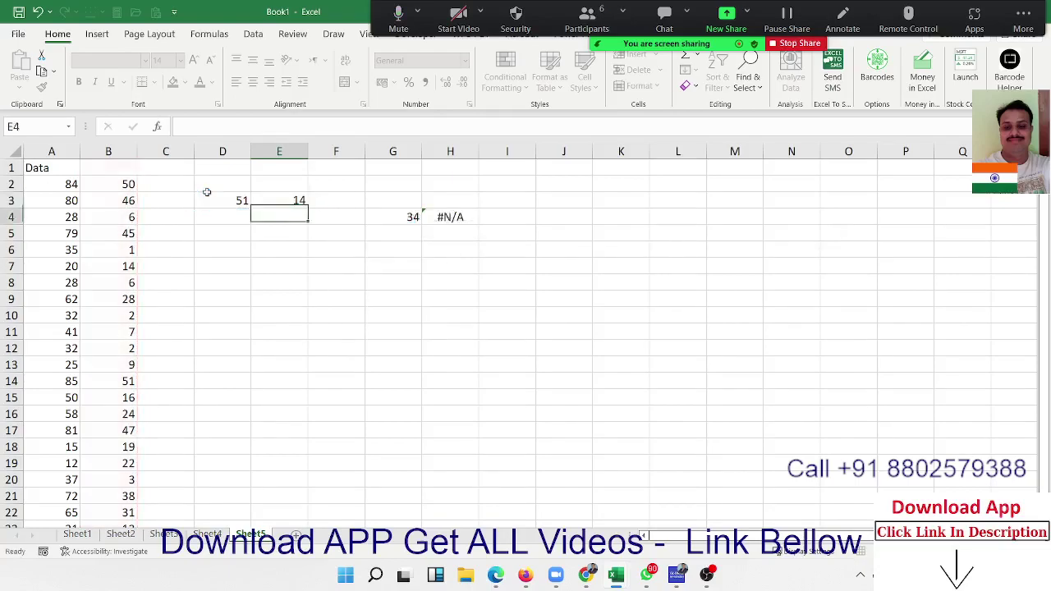
# - Enter =INDEX(B:B,E3) in E4, which shows 51
pyautogui.write('=')
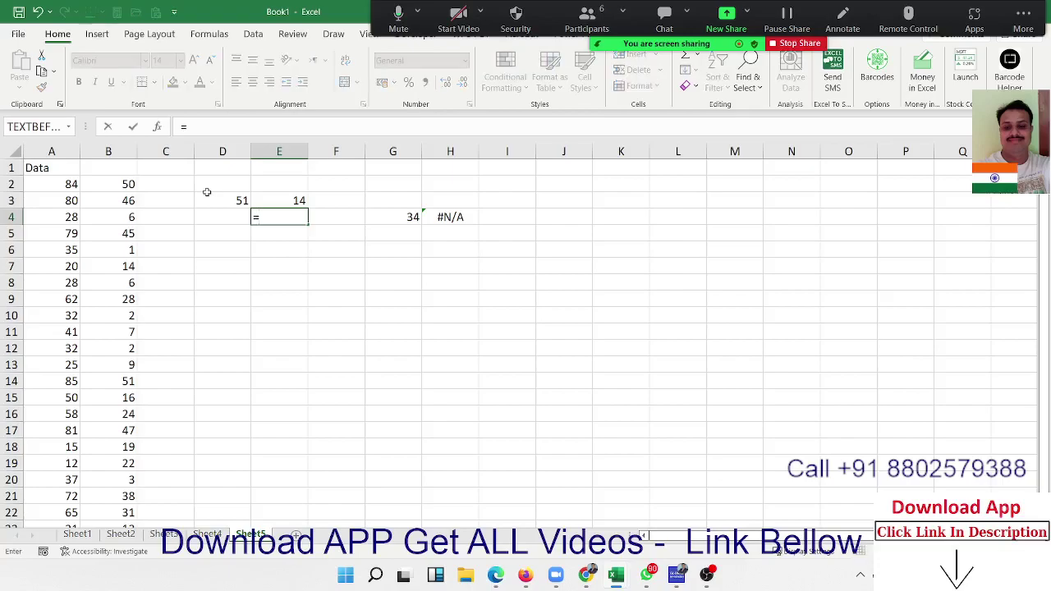
pyautogui.write('ind')
pyautogui.press('Tab')
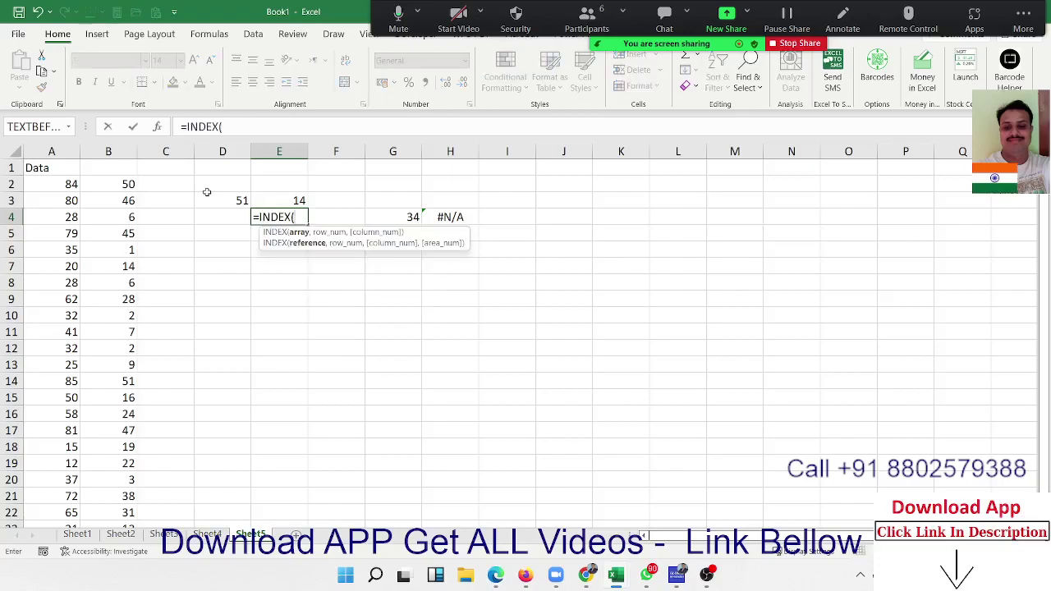
pyautogui.press('Left')
pyautogui.press('Left')
pyautogui.press('Left')
pyautogui.hotkey('ctrl', 'space')
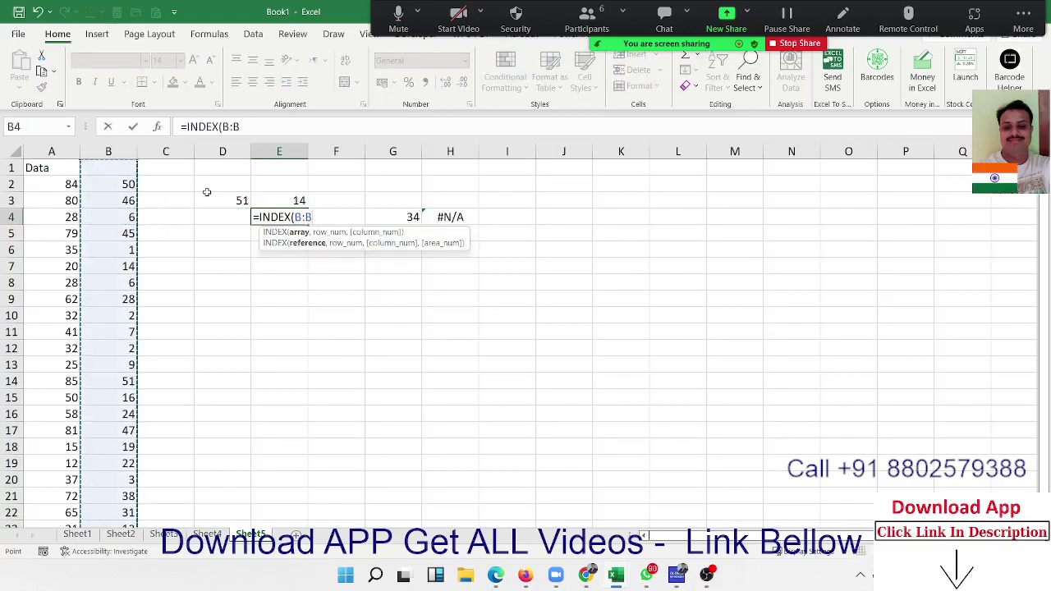
pyautogui.write(',')
pyautogui.press('Up')
pyautogui.press('Return')
pyautogui.press('Up')
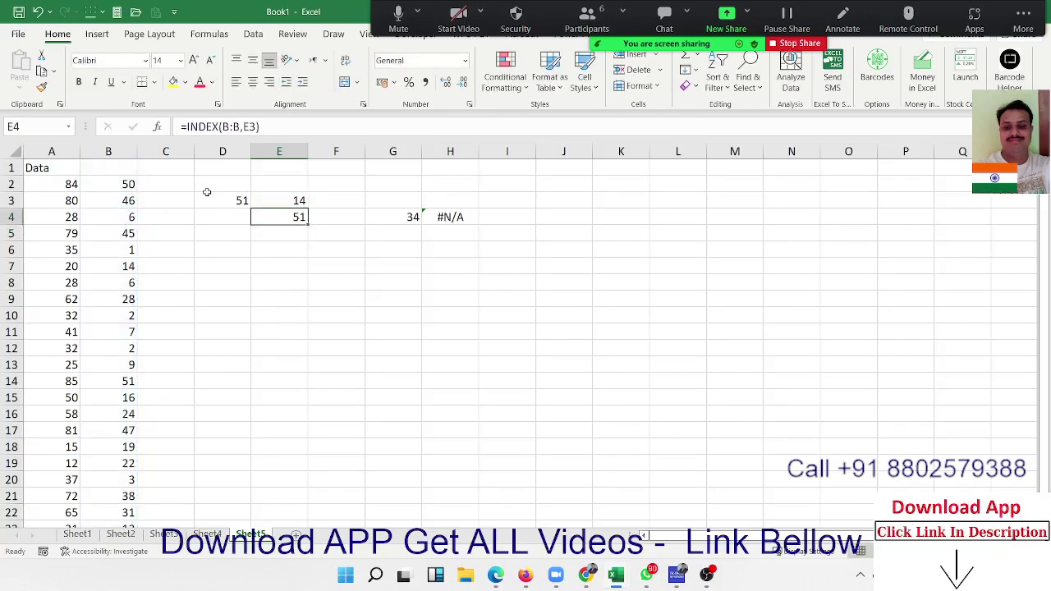
# - Correct E4 to =INDEX(A:A,E3) so it returns 85
pyautogui.doubleClick(280, 219)
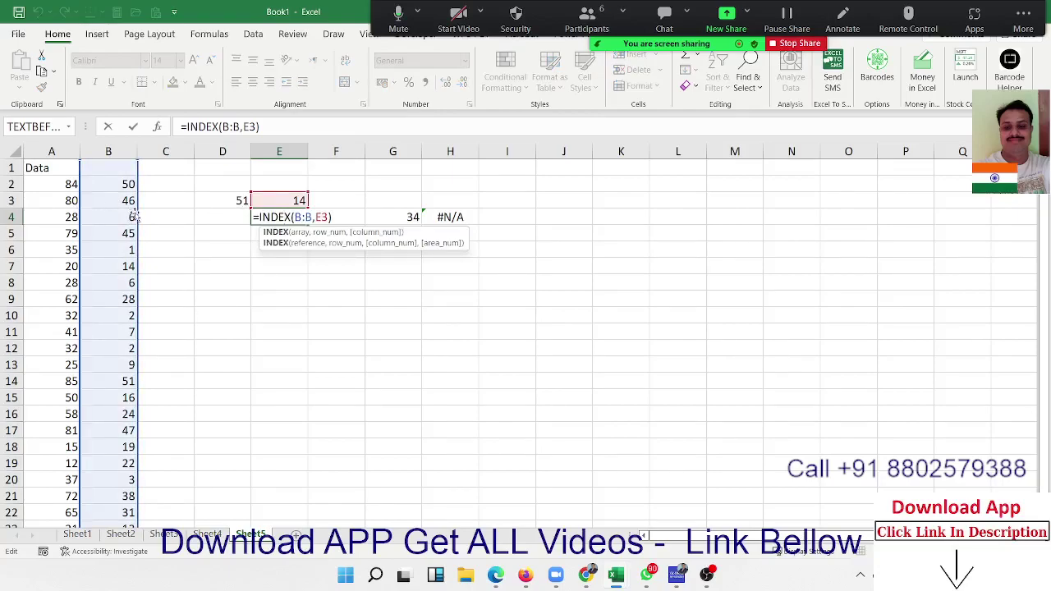
pyautogui.moveTo(136, 216); pyautogui.dragTo(71, 215)
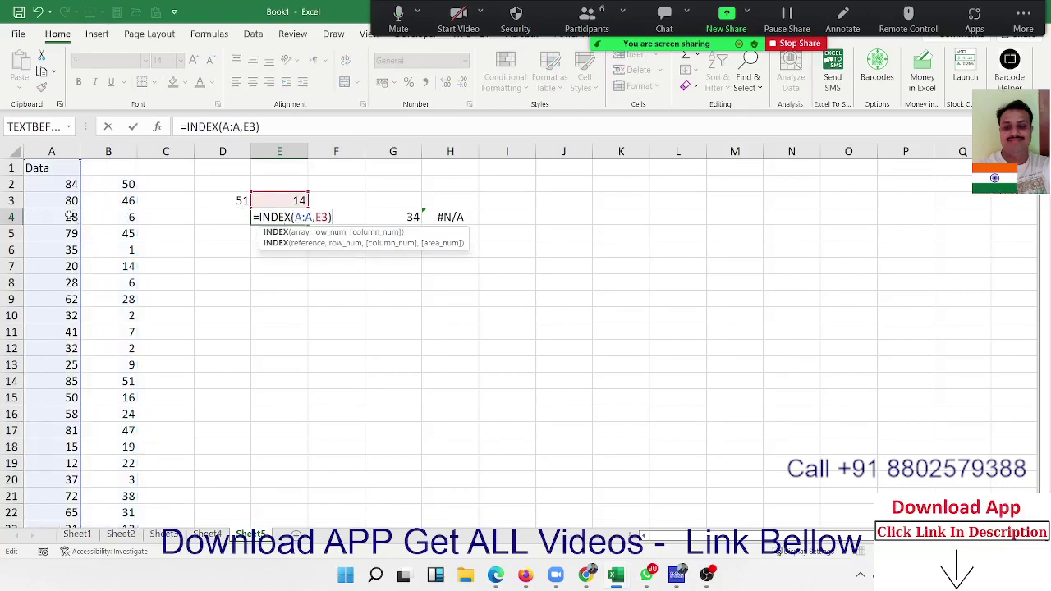
pyautogui.press('Return')
pyautogui.press('Up')
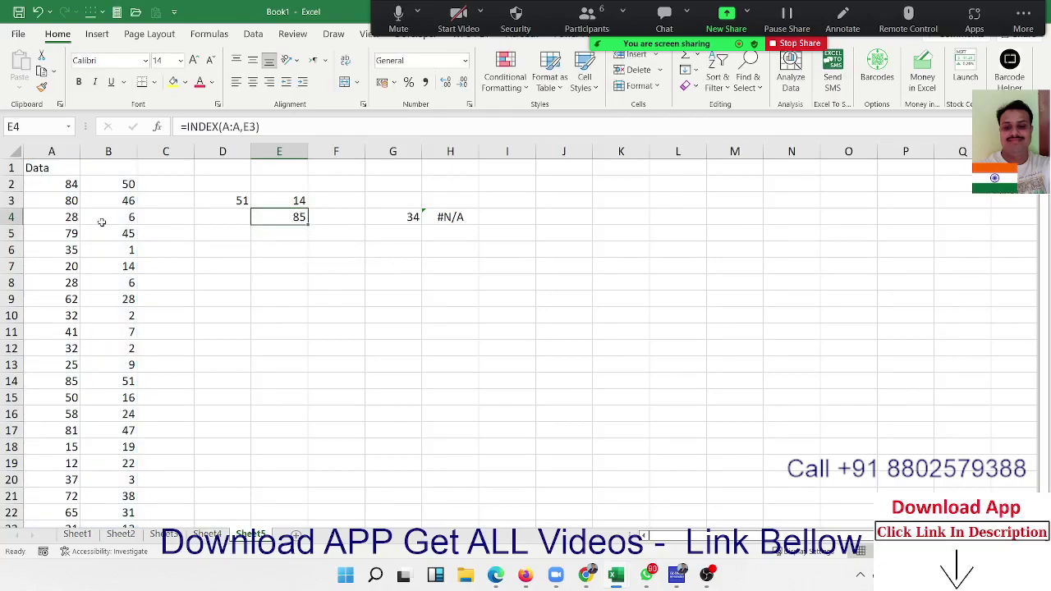
pyautogui.press('F2')
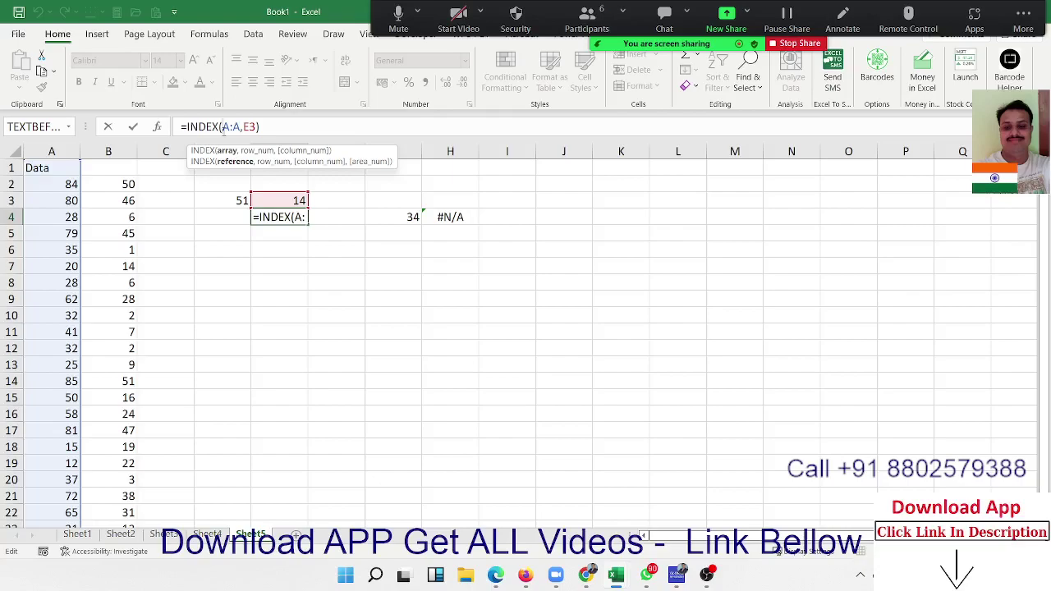
pyautogui.press('Return')
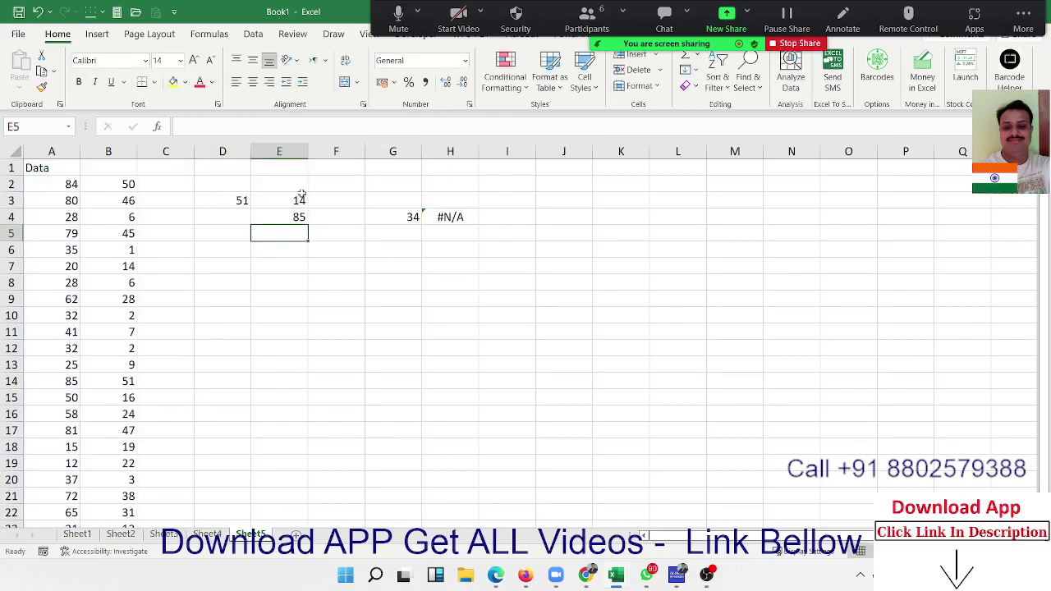
# - Change D3 to =MIN(B:B), returning 1, so E4 now gives 35
pyautogui.click(298, 199)
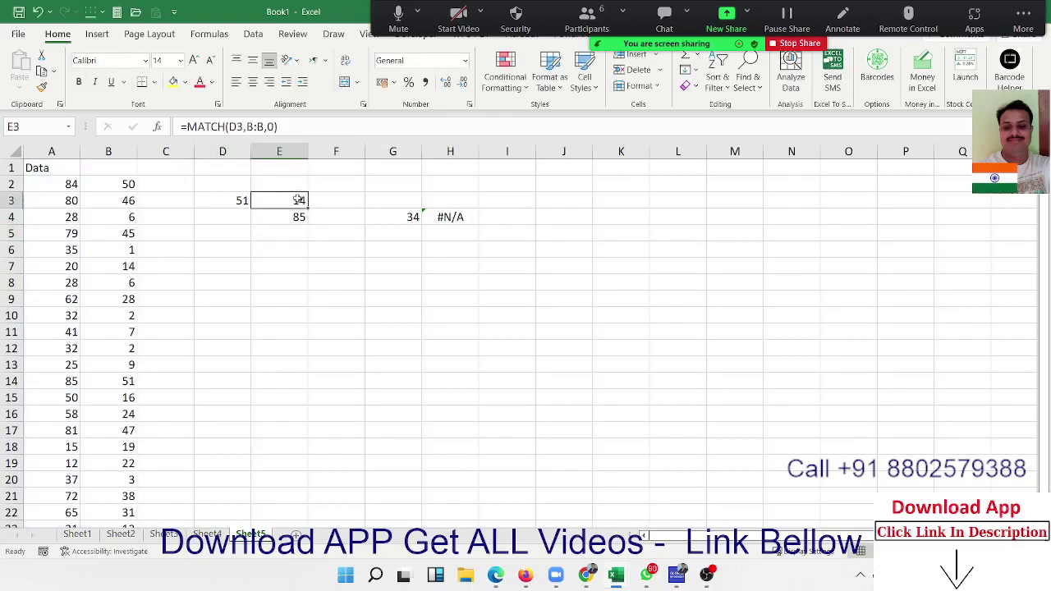
pyautogui.click(232, 197)
pyautogui.doubleClick(205, 128)
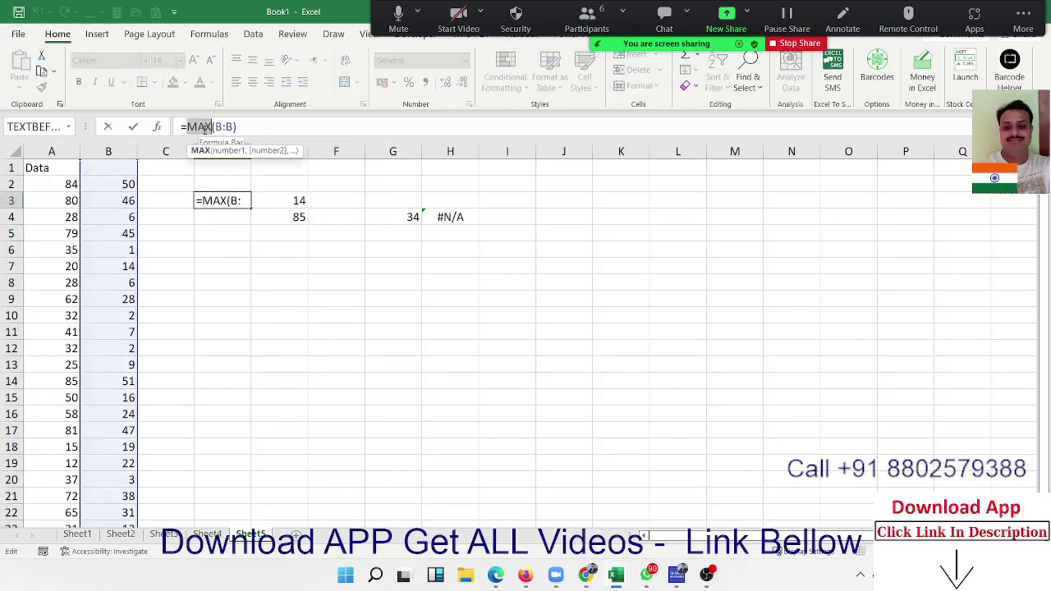
pyautogui.write('min')
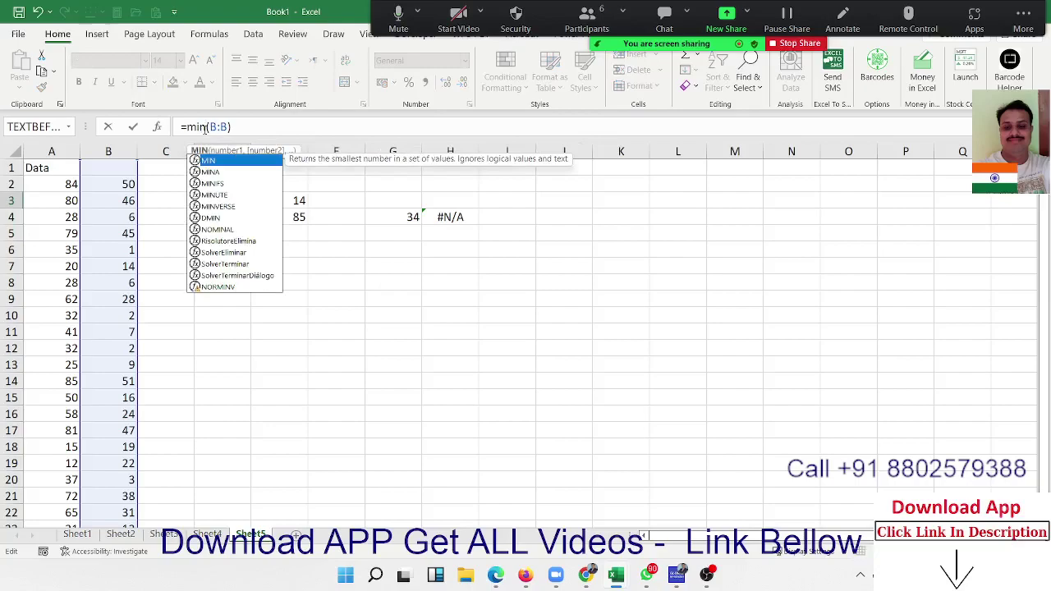
pyautogui.press('BackSpace')
pyautogui.press('BackSpace')
pyautogui.press('BackSpace')
pyautogui.write('MIN')
pyautogui.press('Return')
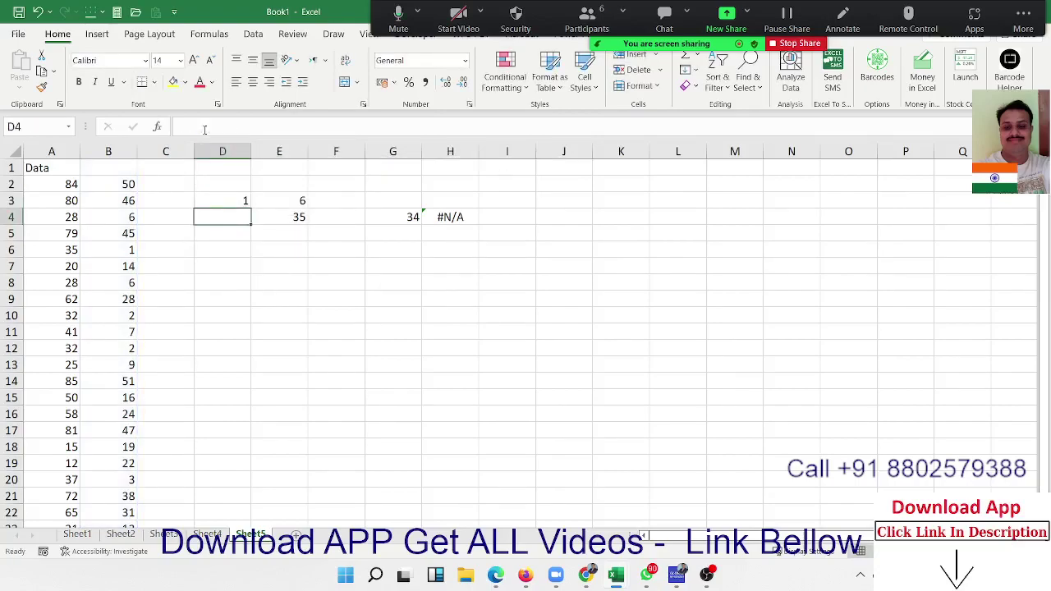
pyautogui.press('Up')
pyautogui.press('Right')
pyautogui.press('Down')
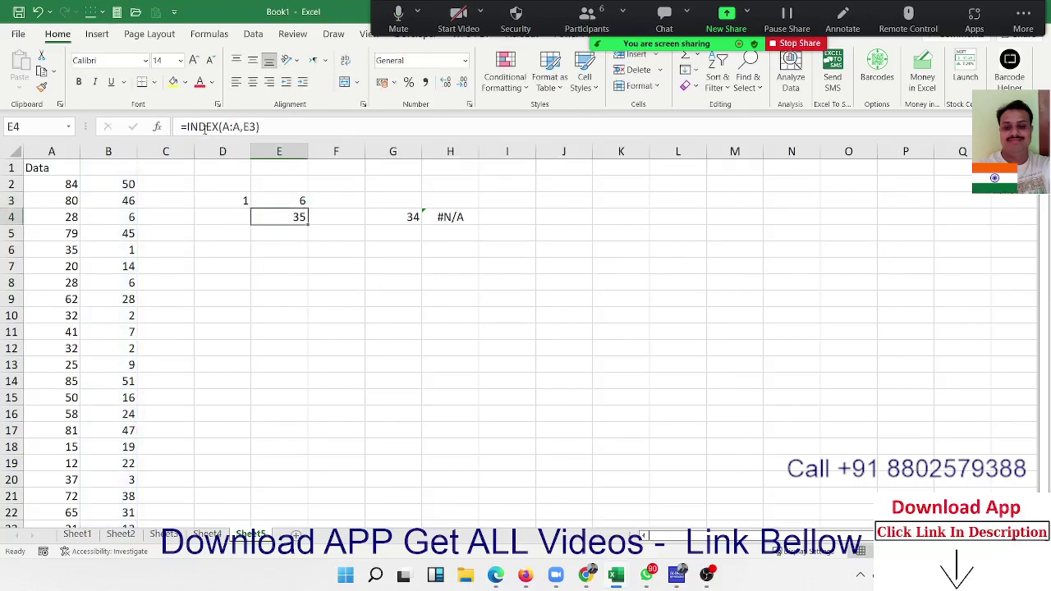
# - Enter 24 as the lookup input in E6
pyautogui.press('Right')
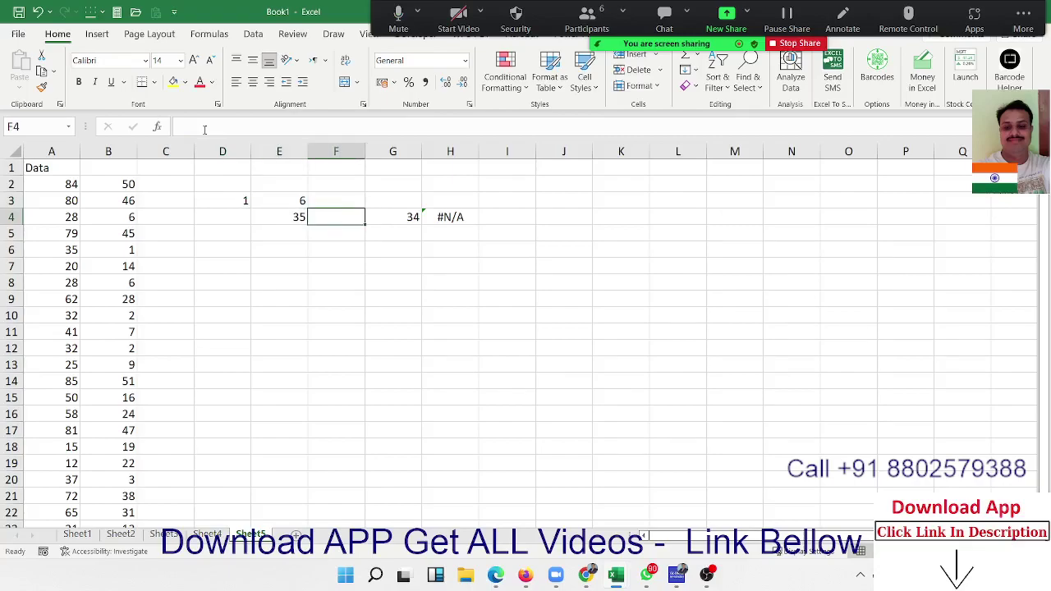
pyautogui.press('Right')
pyautogui.press('Right')
pyautogui.press('Down')
pyautogui.press('Down')
pyautogui.press('Left')
pyautogui.press('Left')
pyautogui.press('Left')
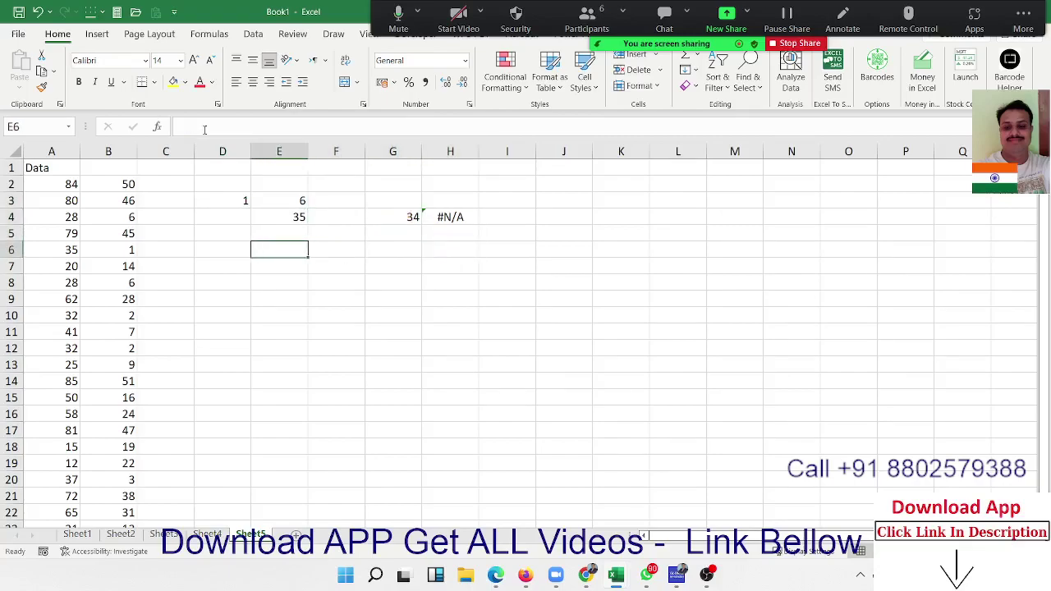
pyautogui.write('24')
pyautogui.press('Tab')
pyautogui.press('Left')
pyautogui.press('Up')
pyautogui.press('Up')
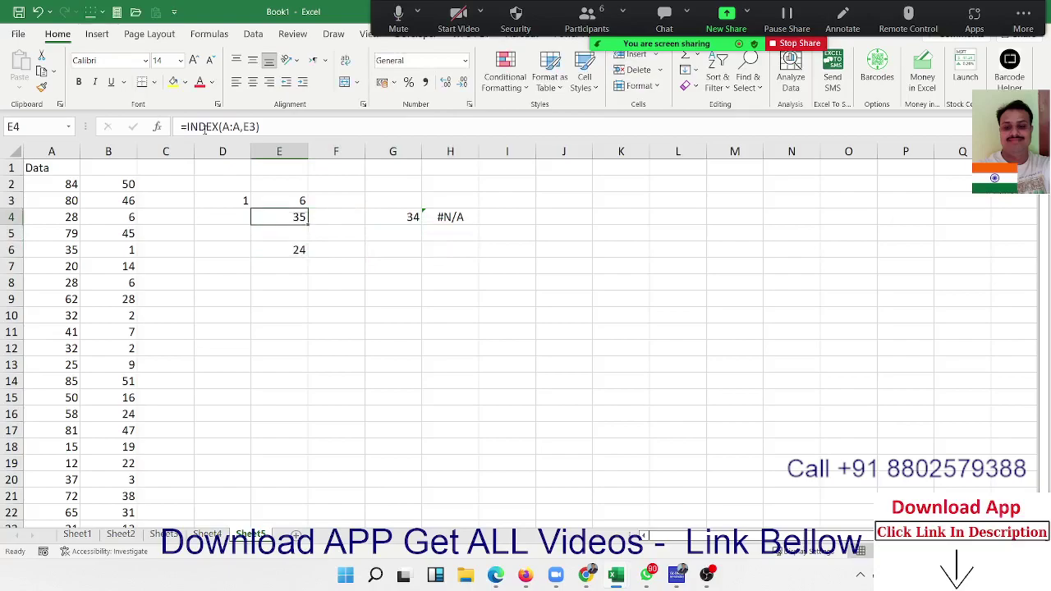
pyautogui.press('Up')
pyautogui.press('Left')
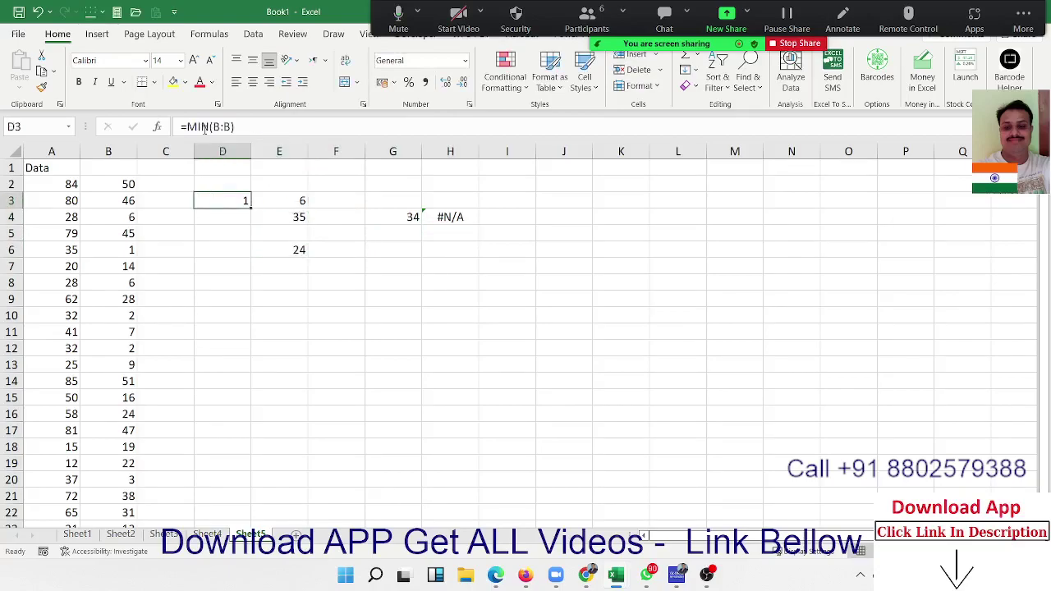
# - Begin the F6 formula with =MATCH(MIN(
pyautogui.press('Right')
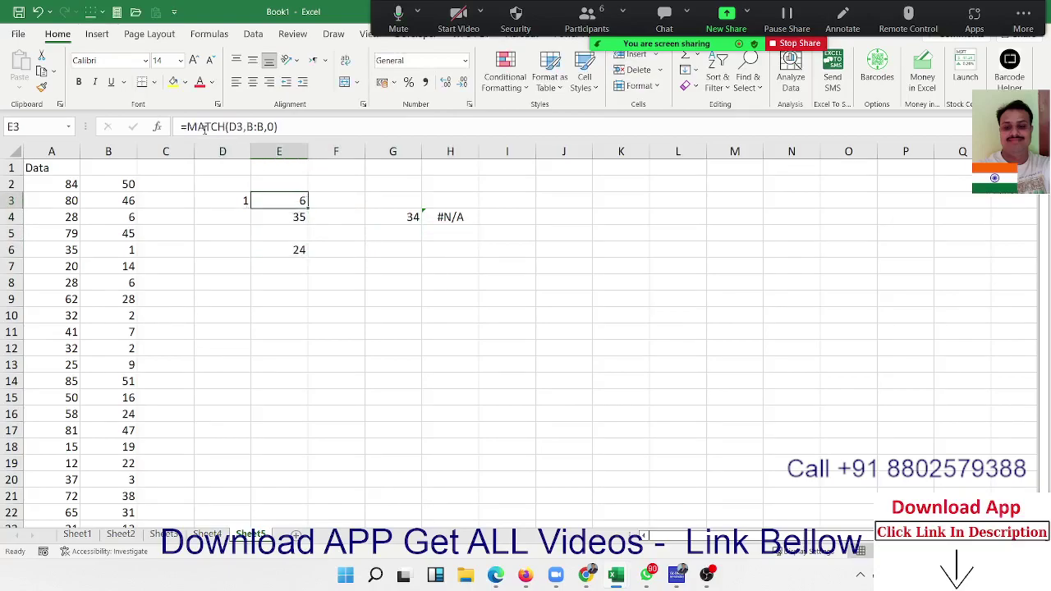
pyautogui.press('Down')
pyautogui.press('Up')
pyautogui.press('Right')
pyautogui.press('Down')
pyautogui.press('Down')
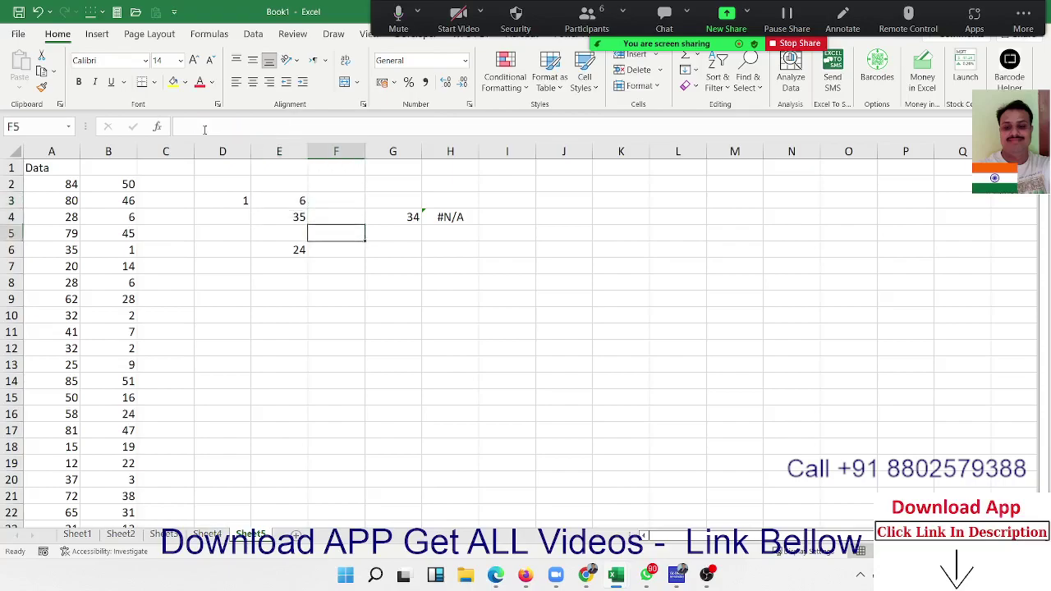
pyautogui.press('Down')
pyautogui.write('=matc')
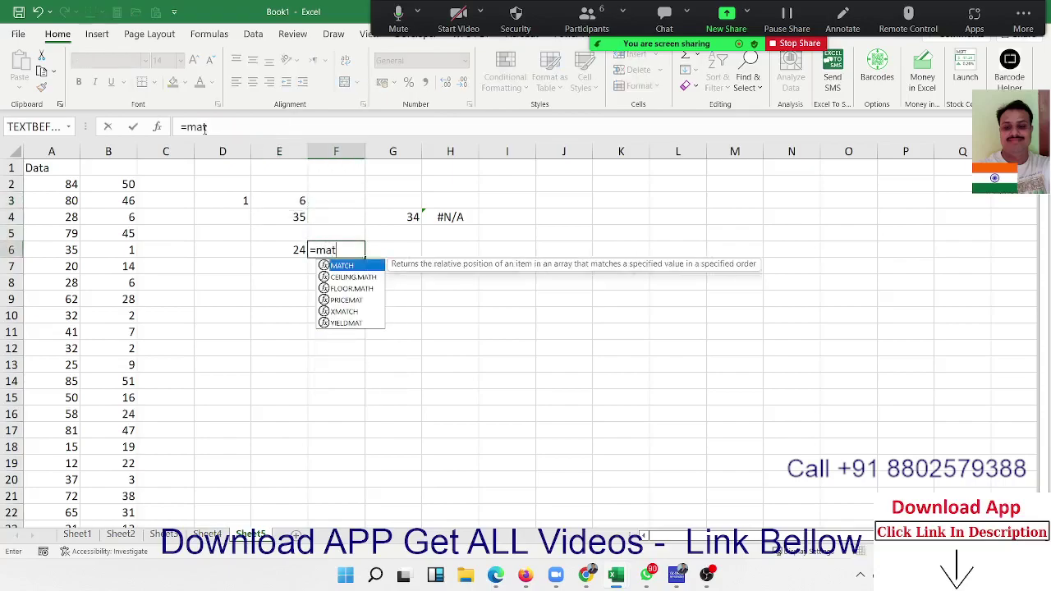
pyautogui.press('Tab')
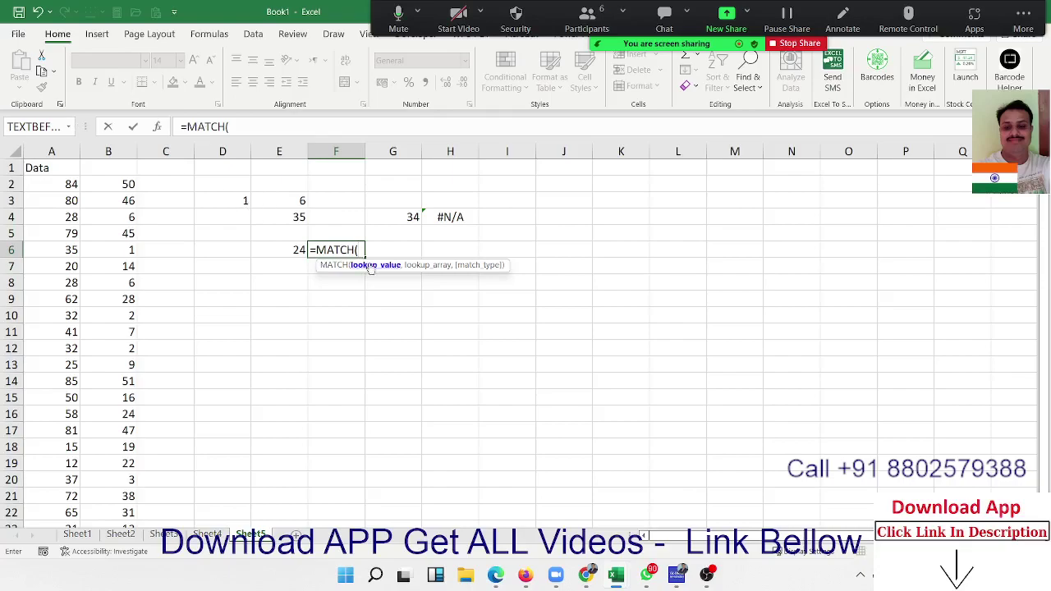
pyautogui.write('min')
pyautogui.press('Tab')
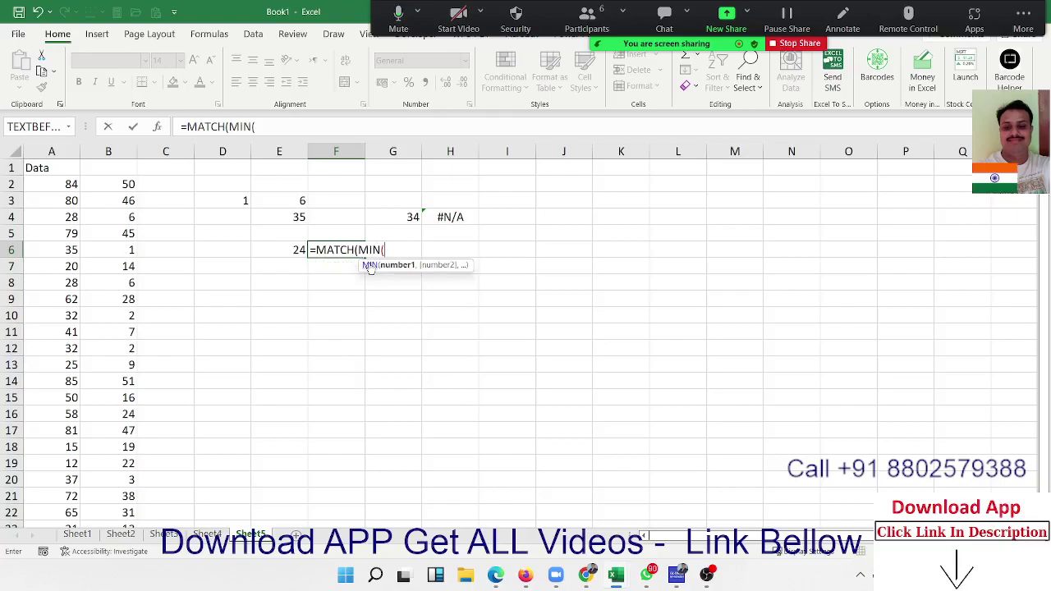
# - Give MIN the argument E6-A2:A24 and remove the stray ,E6- at the end
pyautogui.click(297, 251)
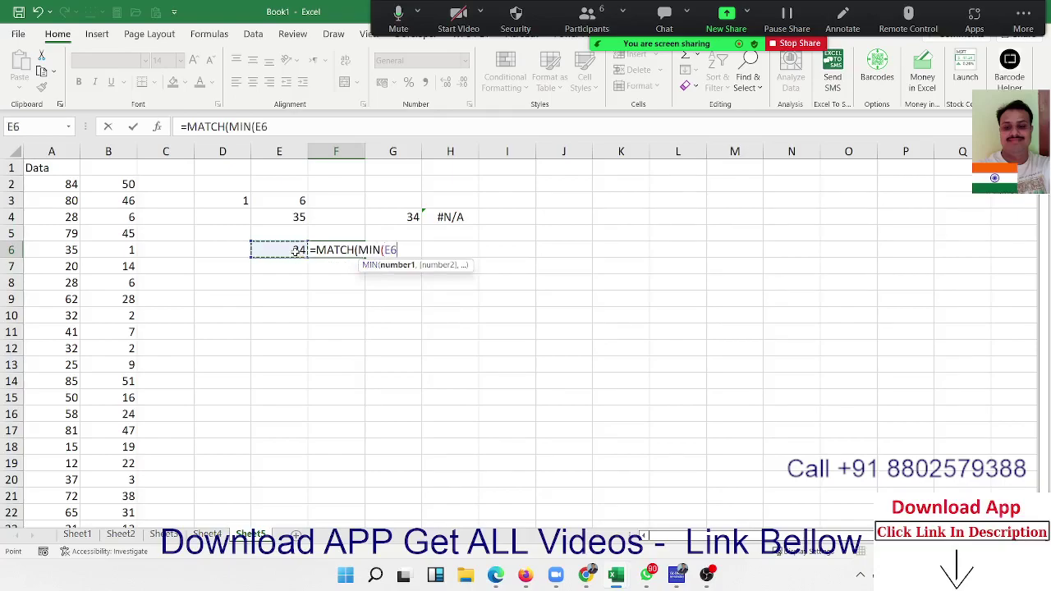
pyautogui.write('-')
pyautogui.click(72, 184)
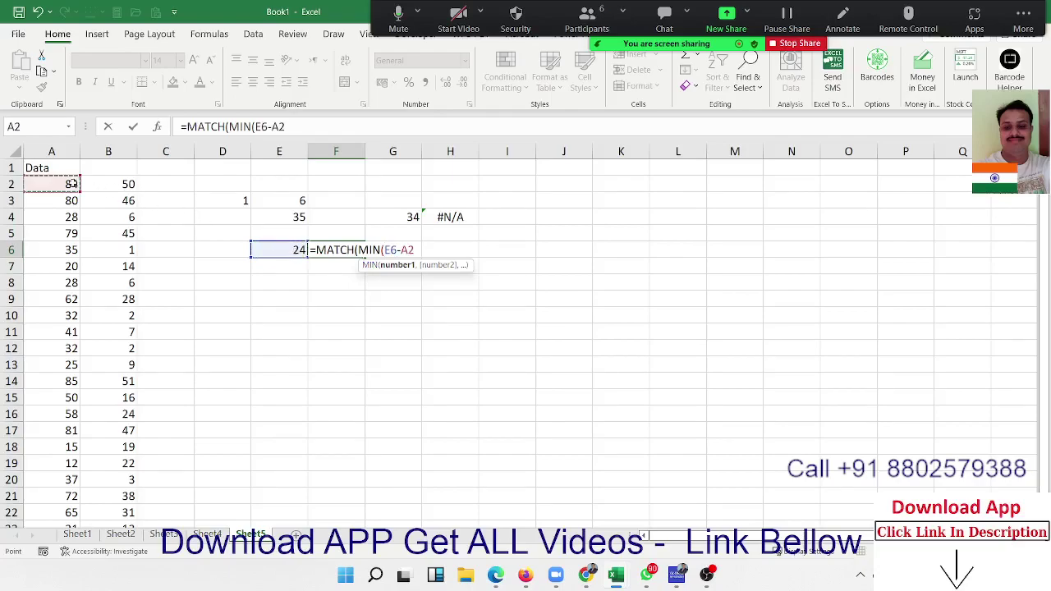
pyautogui.moveTo(72, 184); pyautogui.dragTo(72, 512)
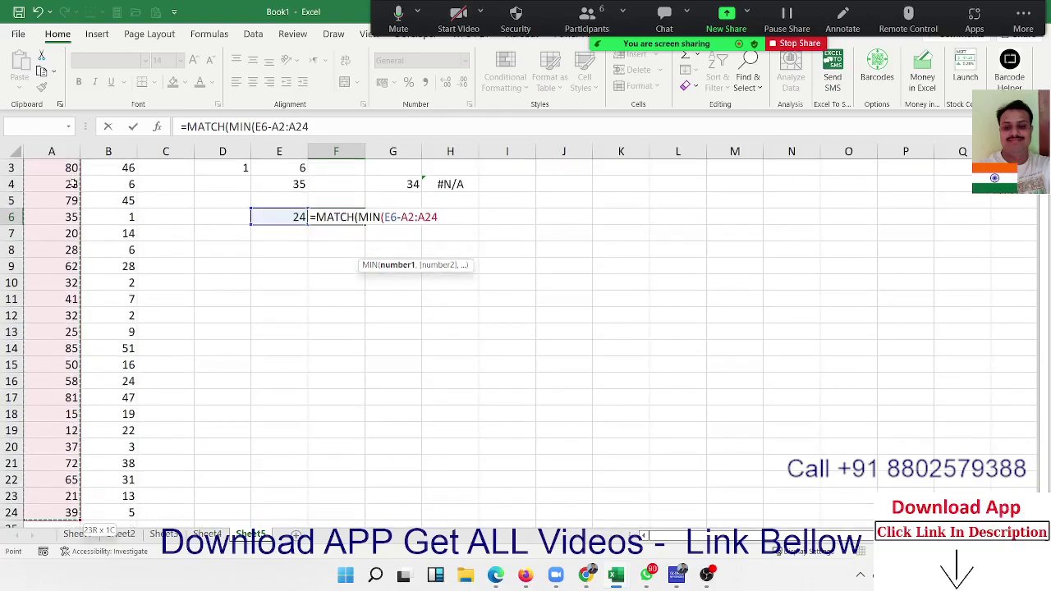
pyautogui.write(')')
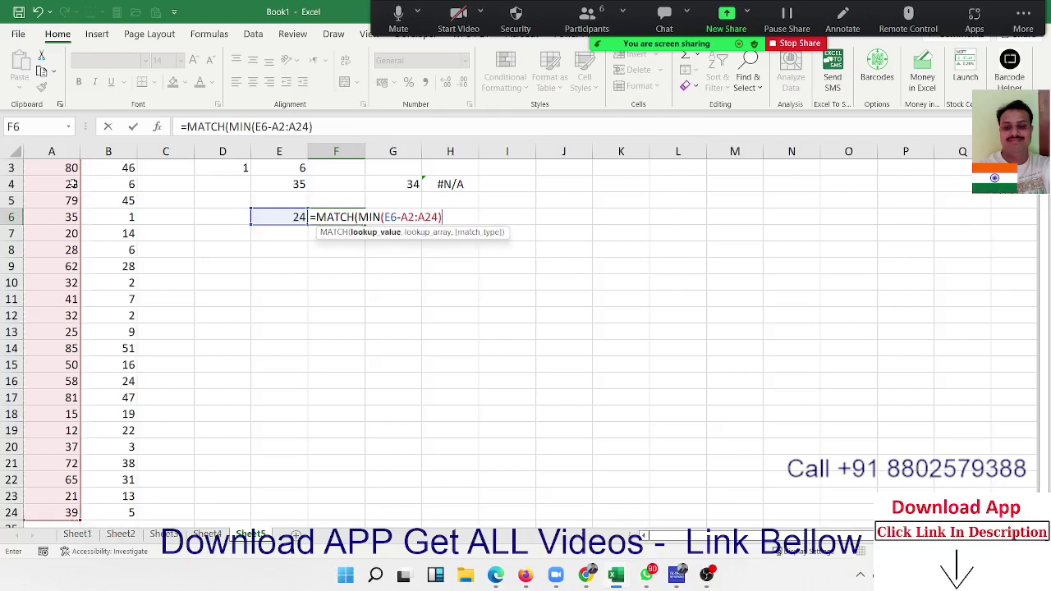
pyautogui.write(',')
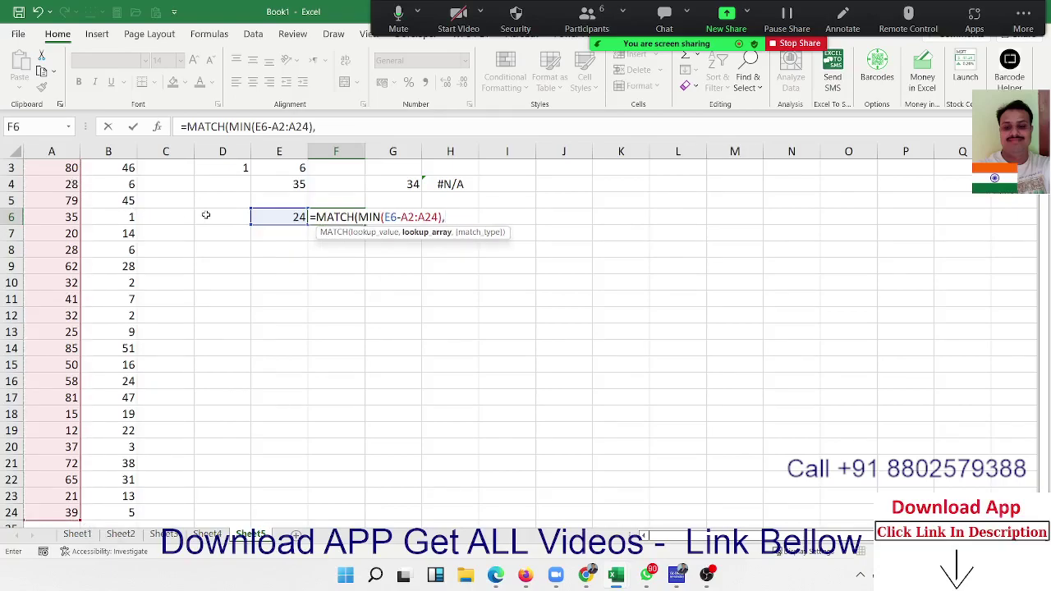
pyautogui.click(273, 218)
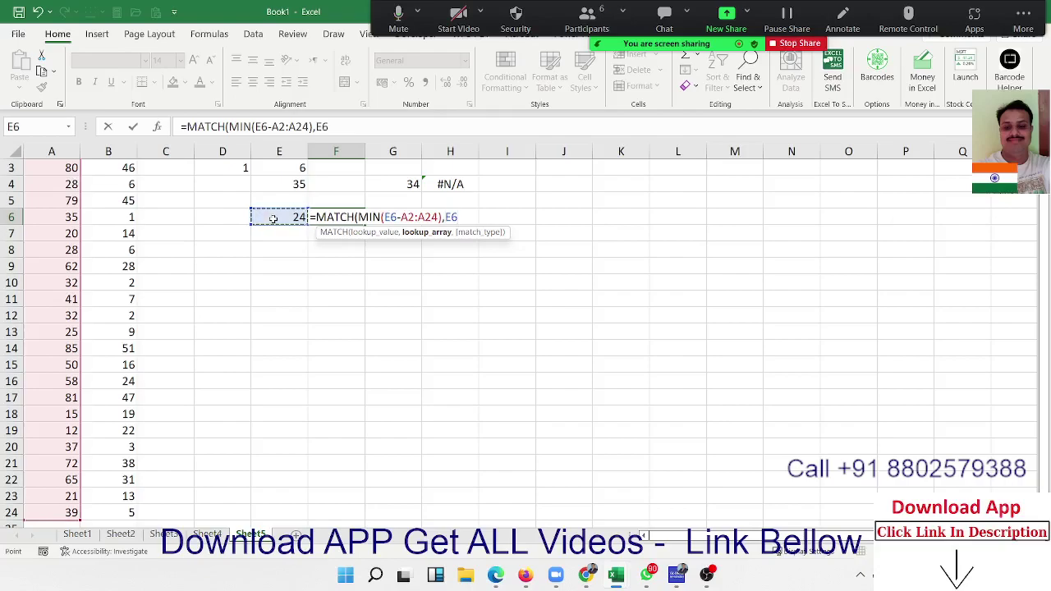
pyautogui.write('-')
pyautogui.press('BackSpace')
pyautogui.press('BackSpace')
pyautogui.press('BackSpace')
pyautogui.press('BackSpace')
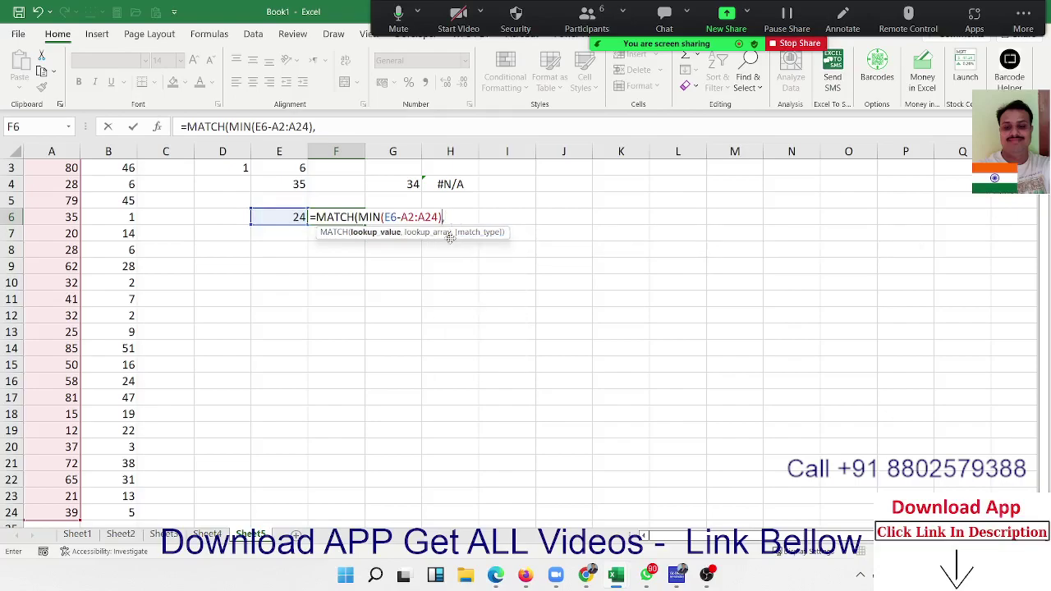
# - Wrap the E6-A2:A24 difference inside MIN with ABS
pyautogui.click(388, 217)
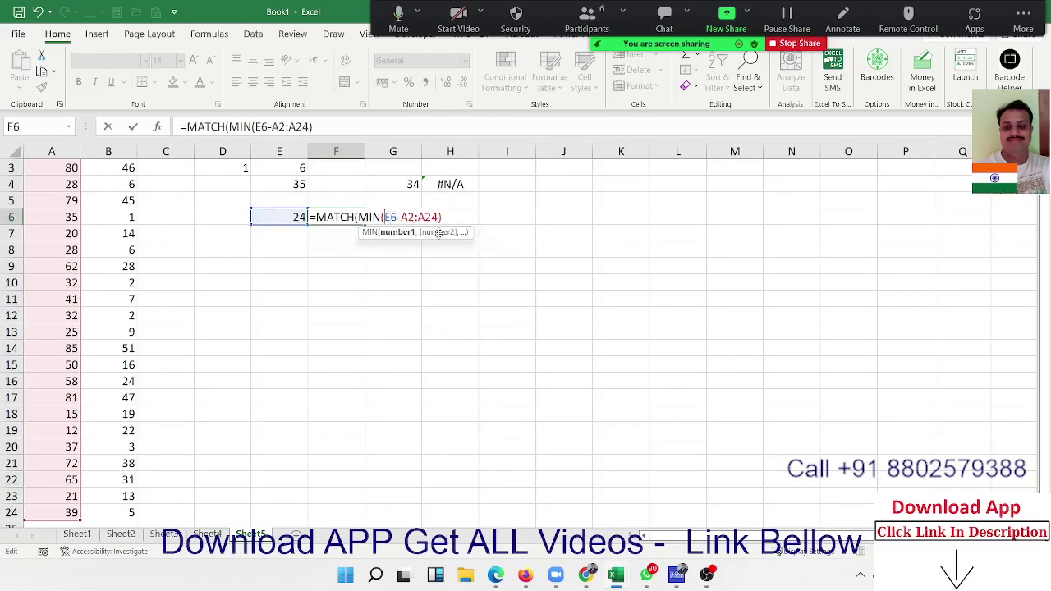
pyautogui.write('abd')
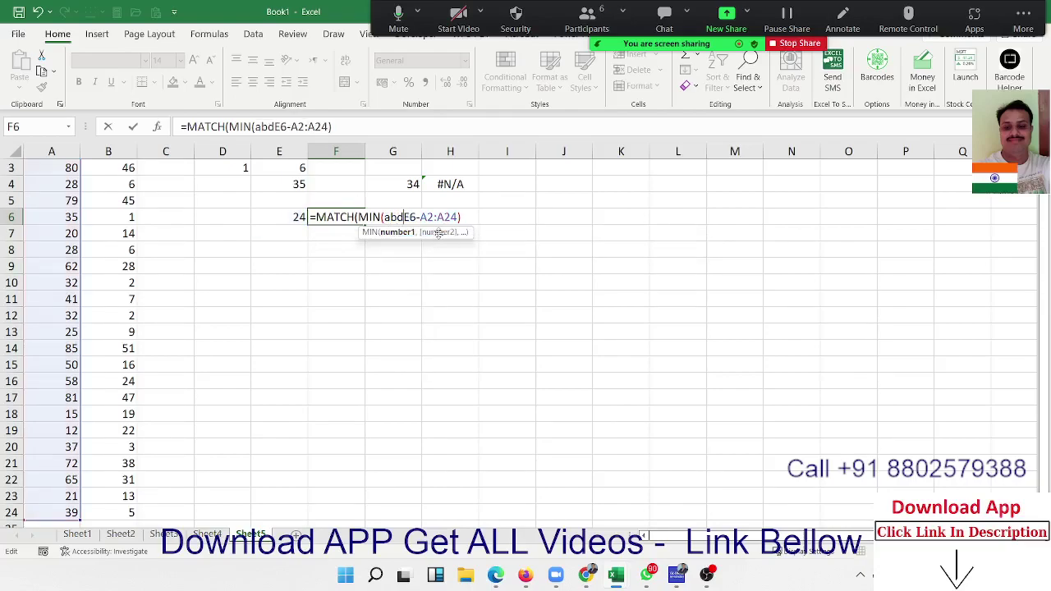
pyautogui.press('BackSpace')
pyautogui.press('Tab')
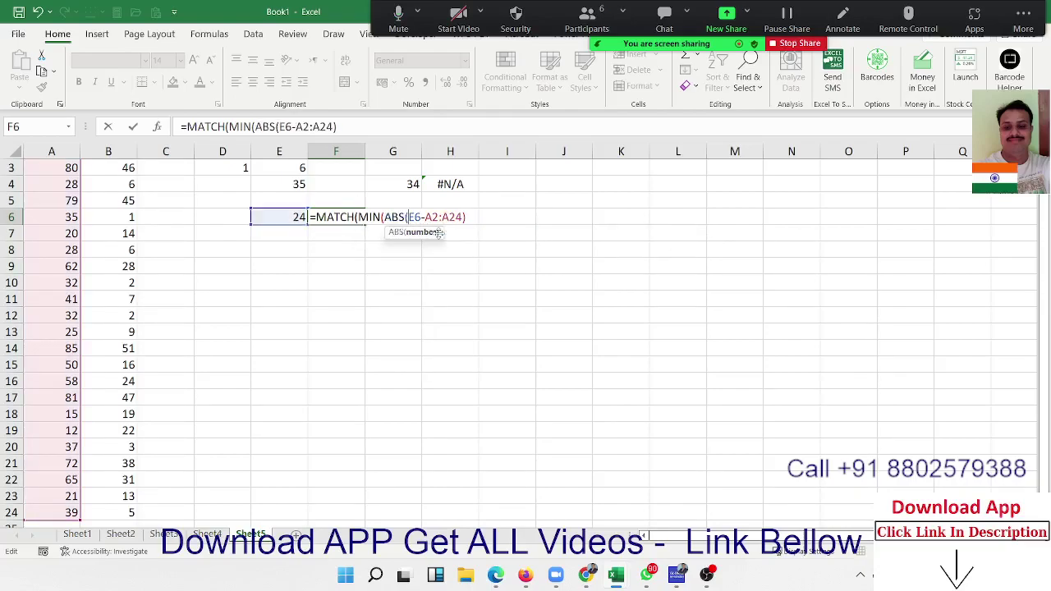
# - Add ABS(E6-A2:A24) and 0 as MATCH's remaining arguments, returning 12
pyautogui.write(')')
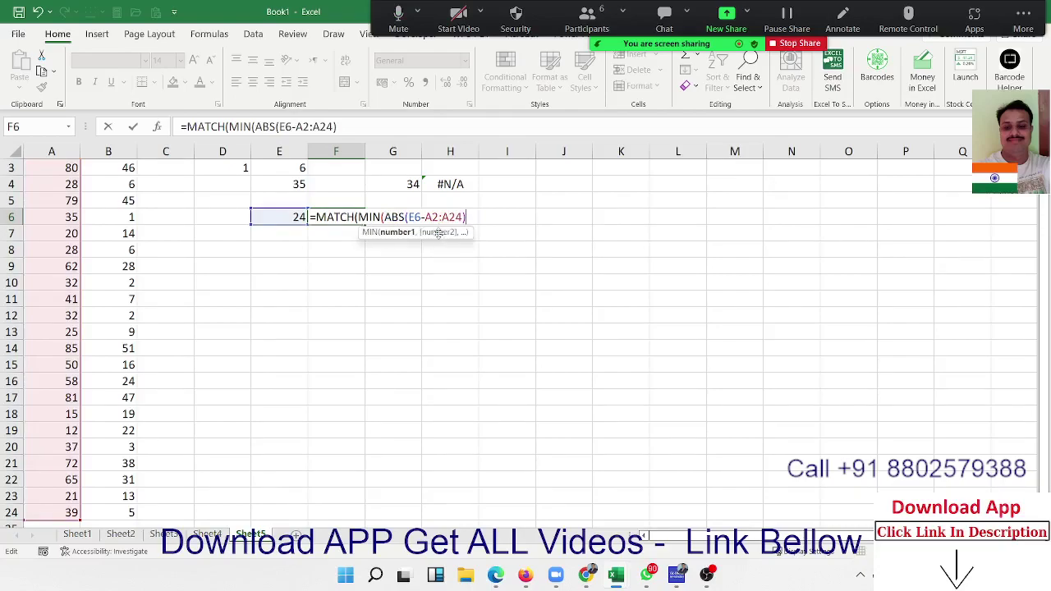
pyautogui.write(')')
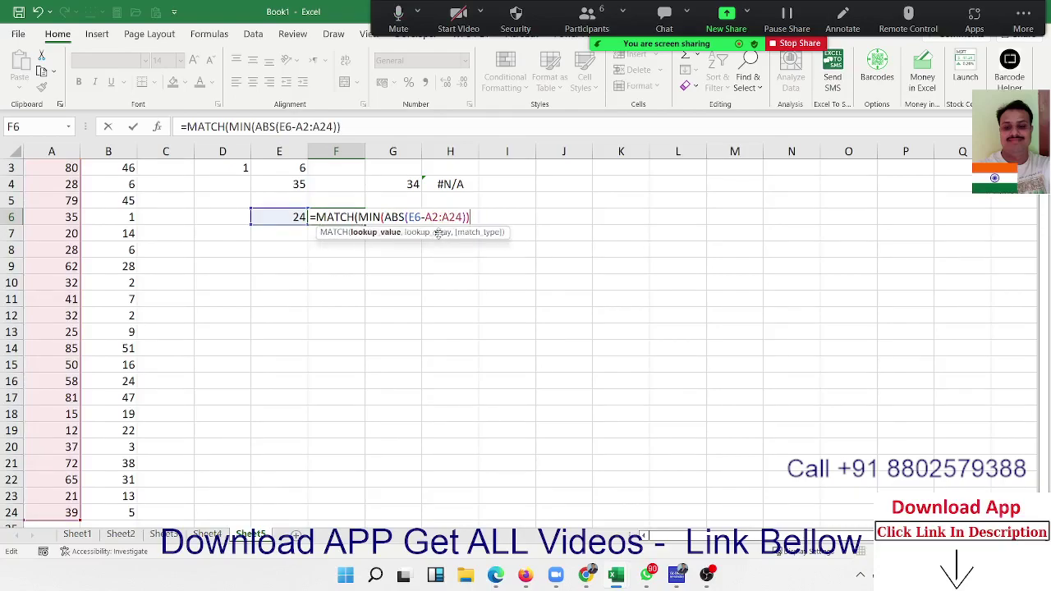
pyautogui.write(',')
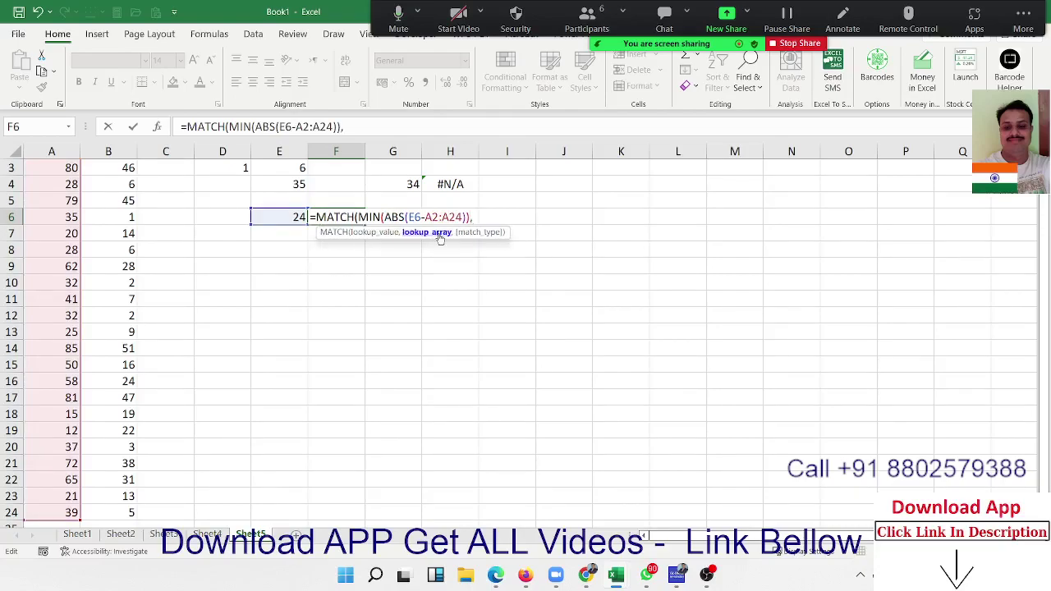
pyautogui.write('ab')
pyautogui.press('Tab')
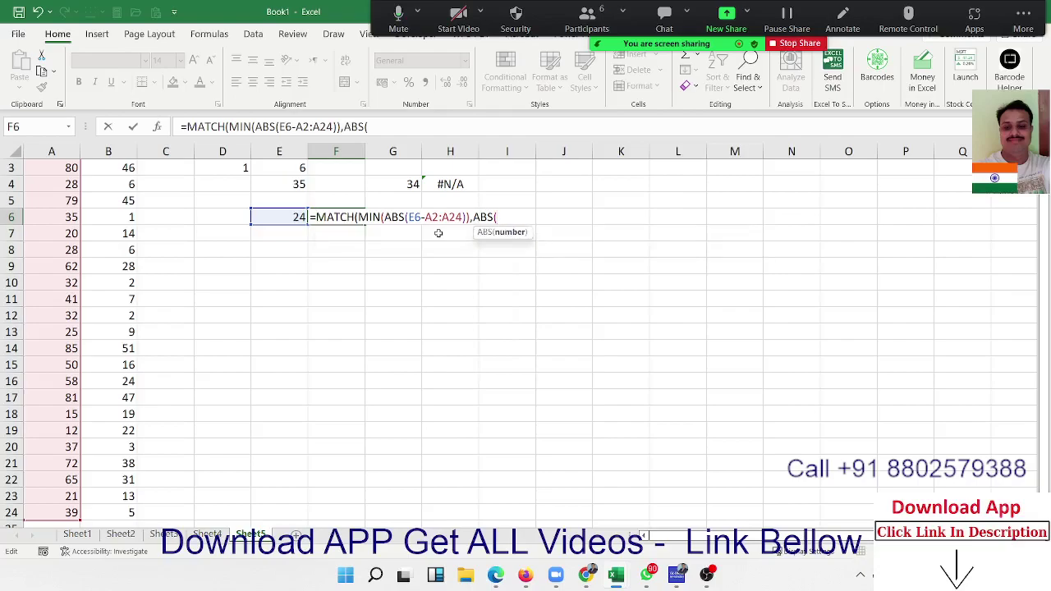
pyautogui.click(270, 216)
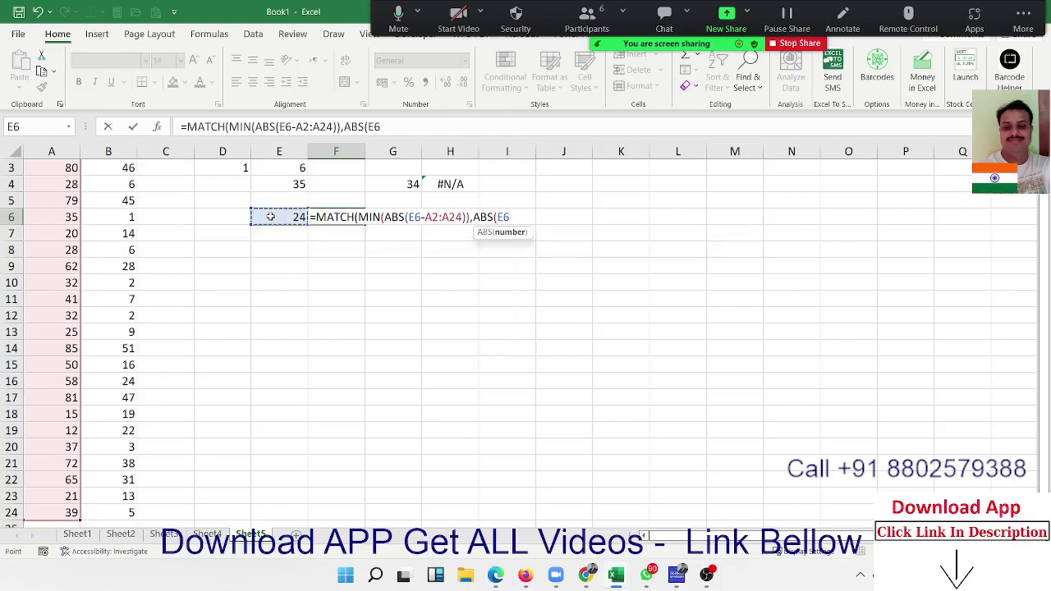
pyautogui.write('-')
pyautogui.click(69, 212)
pyautogui.scroll(2, 68, 212)
pyautogui.moveTo(68, 184); pyautogui.dragTo(65, 211)
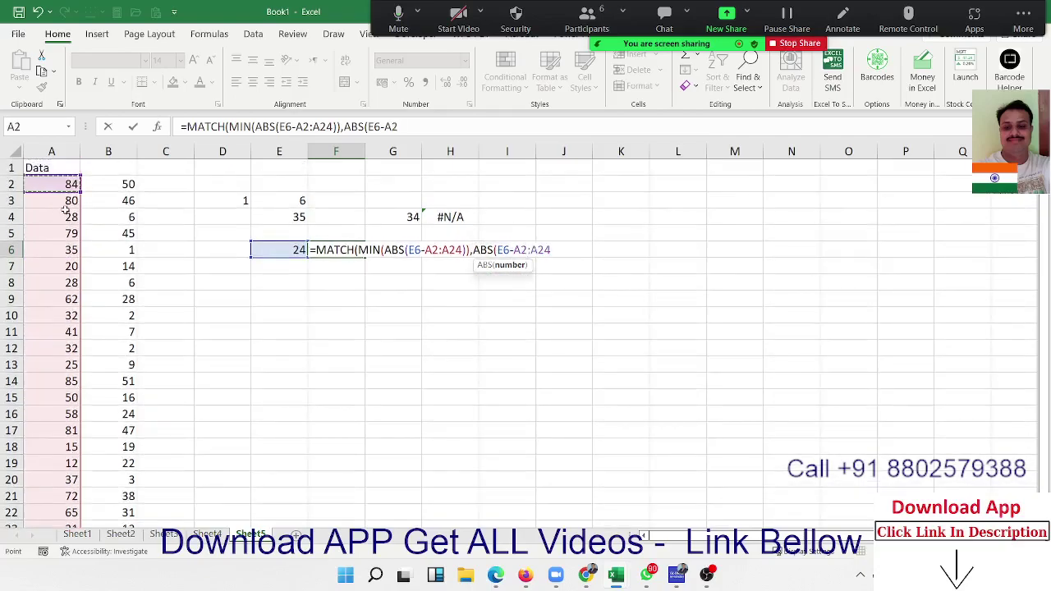
pyautogui.write(')')
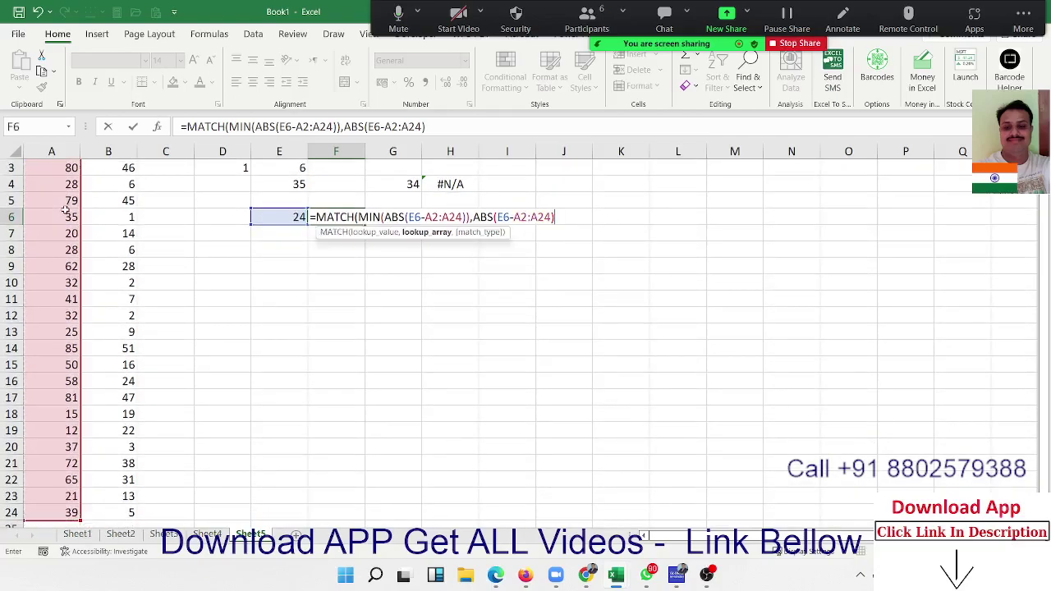
pyautogui.write(',0)')
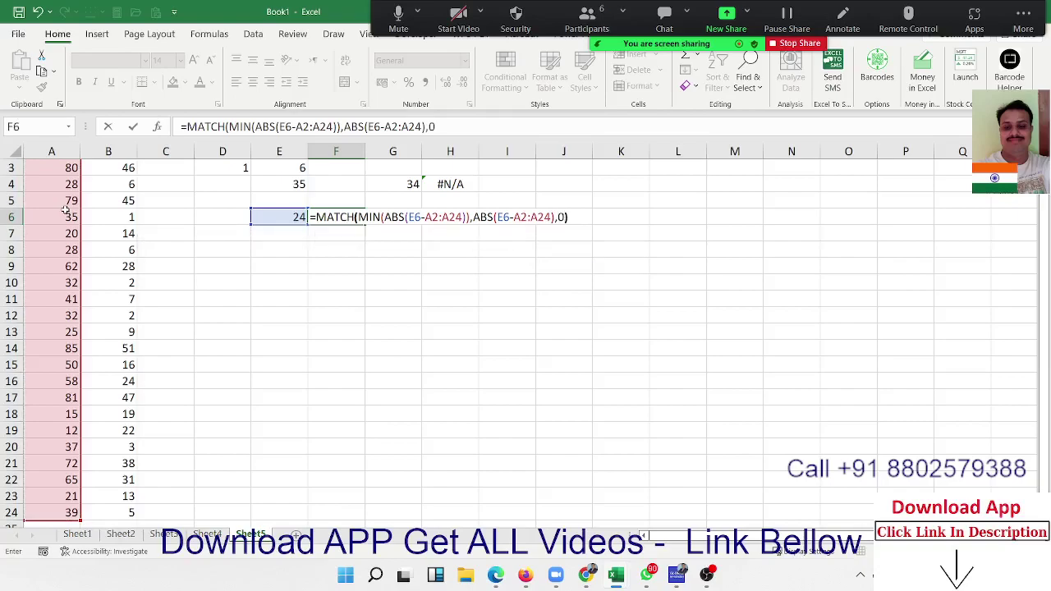
pyautogui.press('Return')
pyautogui.press('Up')
pyautogui.scroll(1, 71, 273)
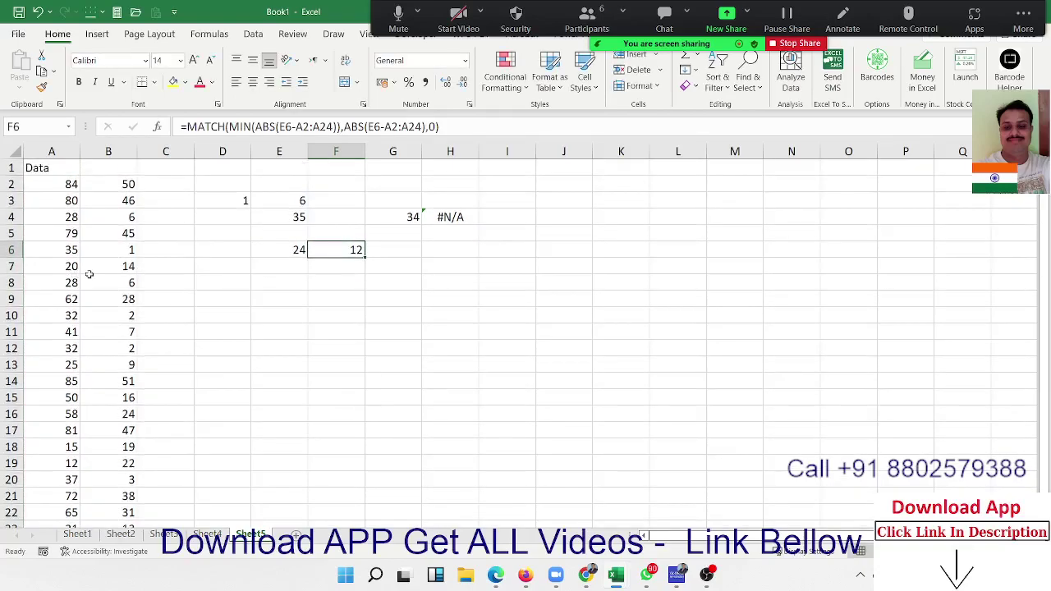
# - Clear the helper differences in B2:B24
pyautogui.click(122, 187)
pyautogui.keyDown('shift'); pyautogui.click(124, 217); pyautogui.keyUp('shift')
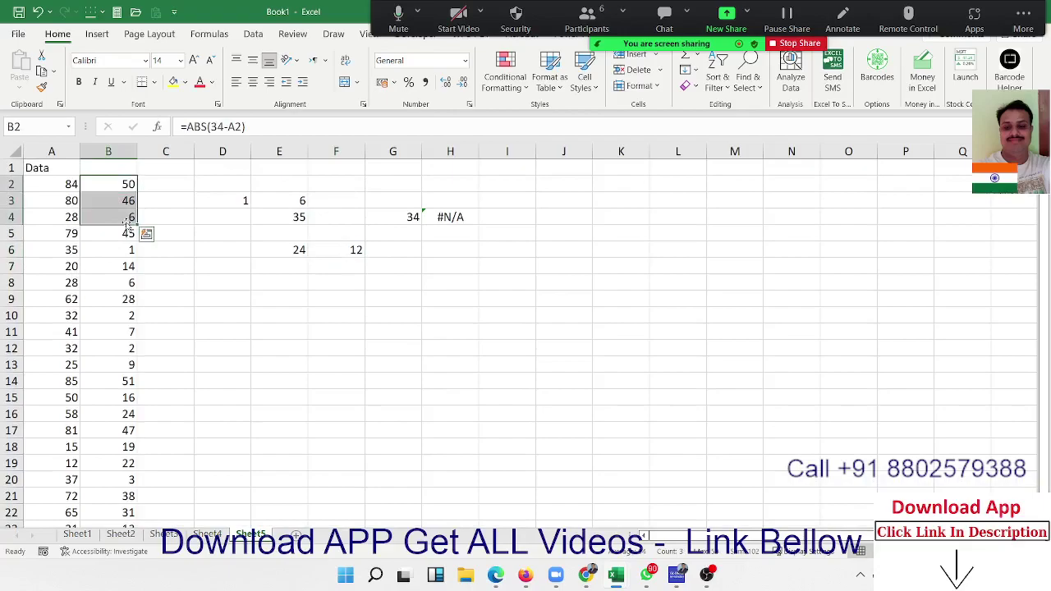
pyautogui.hotkey('ctrl', 'shift', 'Down')
pyautogui.press('Delete')
pyautogui.scroll(1, 126, 223)
# - Clear D2:E3, removing the MIN and MATCH values
pyautogui.press('Right')
pyautogui.press('Right')
pyautogui.press('Right')
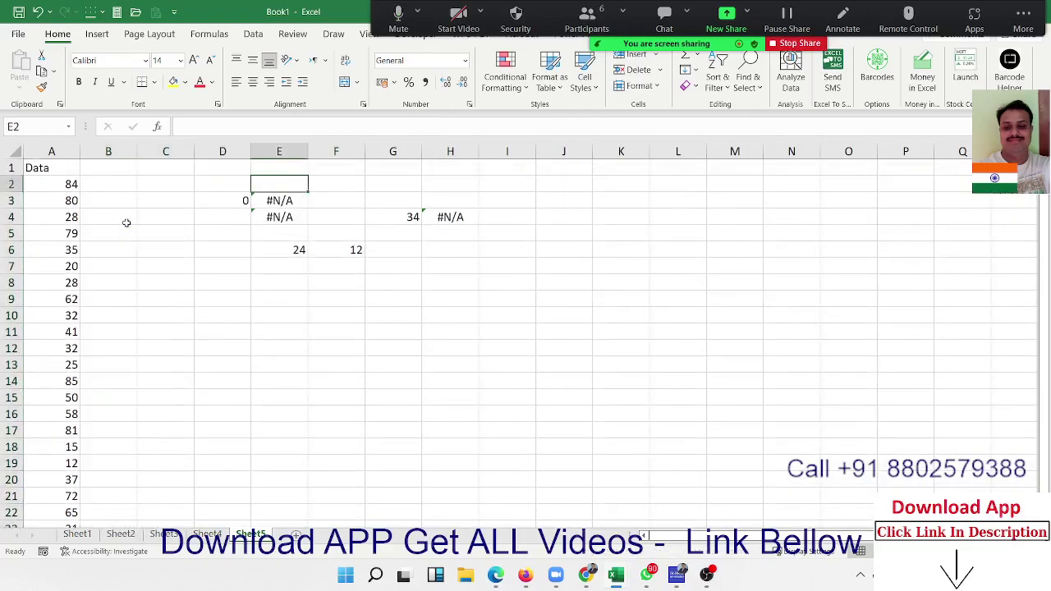
pyautogui.press('Left')
pyautogui.hotkey('shift', 'Right')
pyautogui.hotkey('shift', 'Down')
pyautogui.press('Delete')
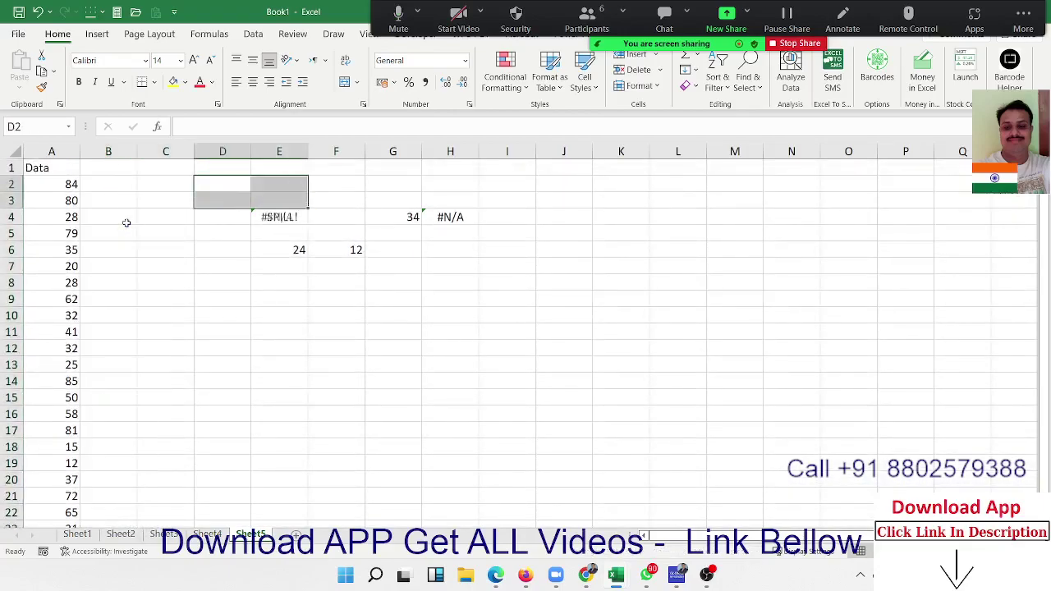
pyautogui.press('Right')
pyautogui.press('Right')
pyautogui.press('Down')
pyautogui.press('Down')
pyautogui.press('Down')
pyautogui.press('Down')
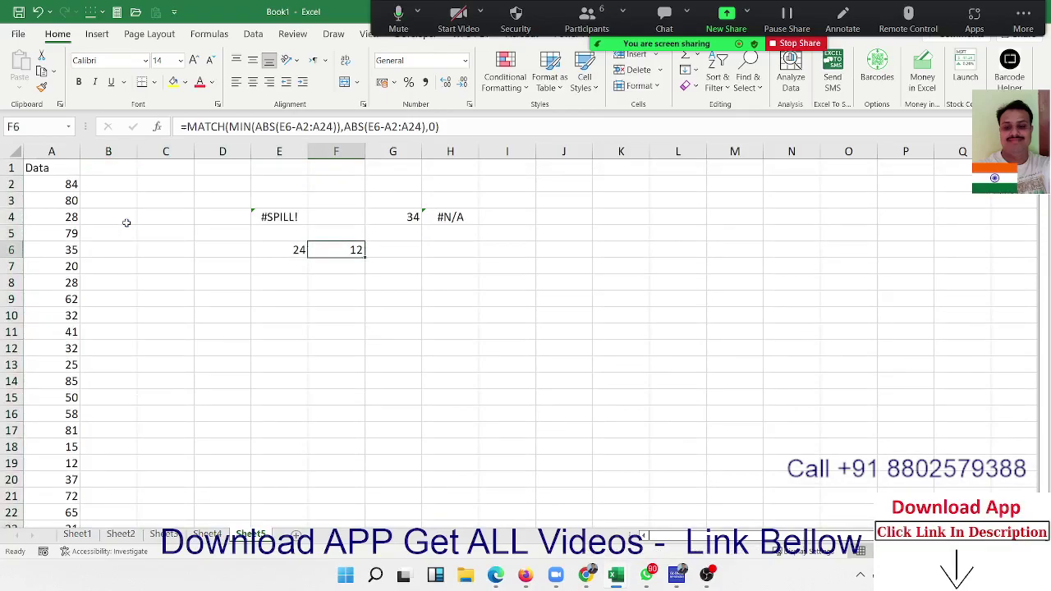
# - Enter =INDEX(A:A,F6) in G6, returning 32
pyautogui.press('Right')
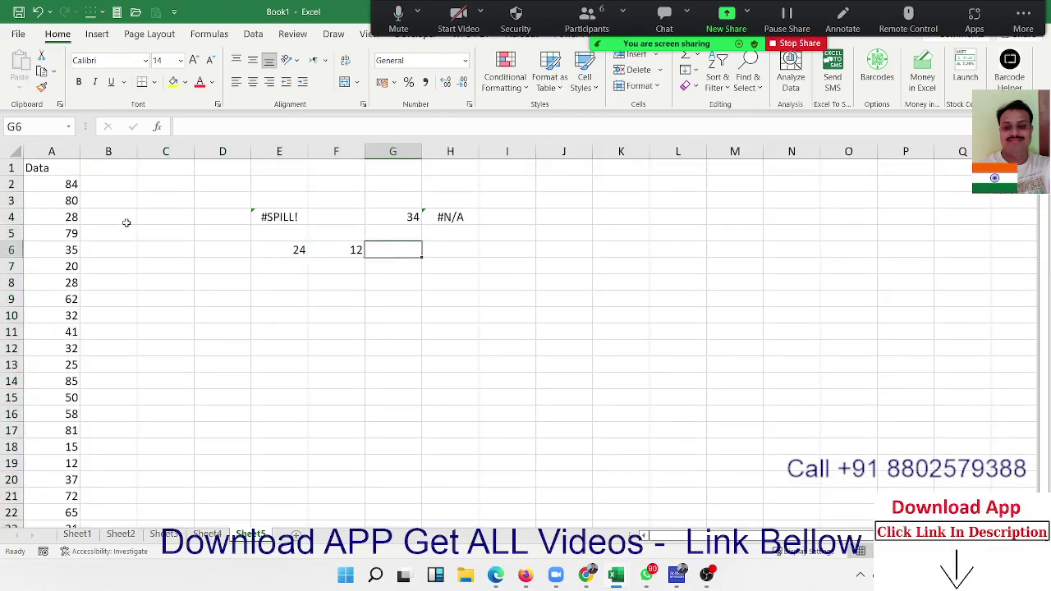
pyautogui.write('=ind')
pyautogui.press('Tab')
pyautogui.press('Left')
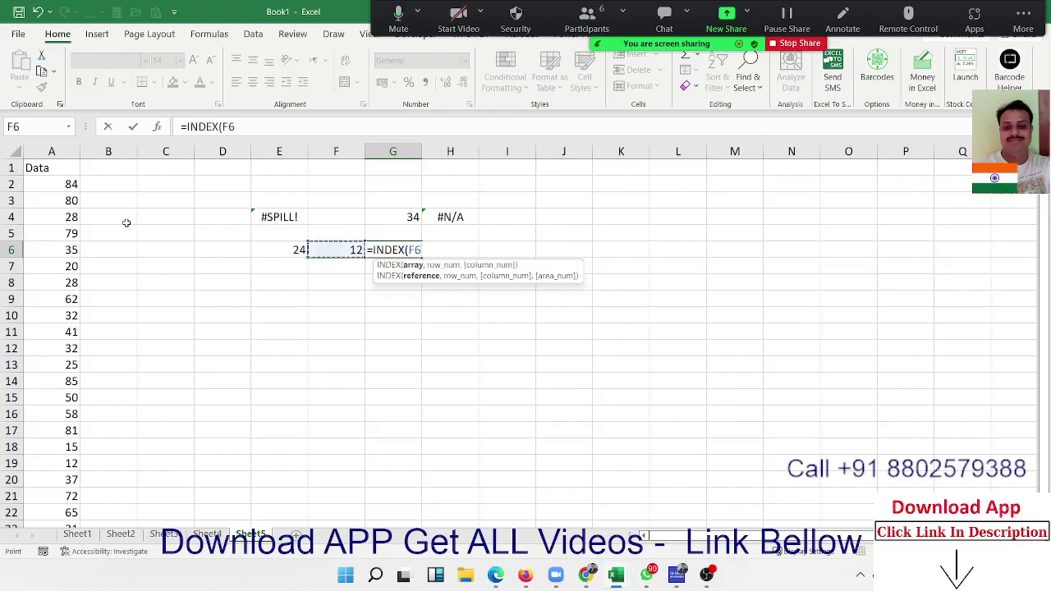
pyautogui.press('Left')
pyautogui.press('Left')
pyautogui.press('Left')
pyautogui.press('Left')
pyautogui.hotkey('ctrl', 'space')
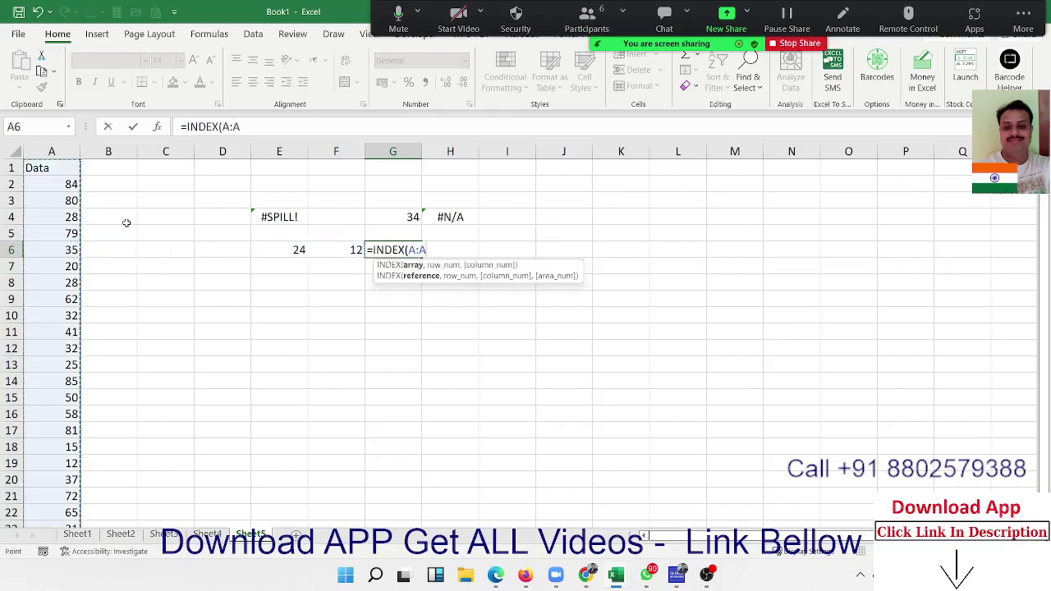
pyautogui.write(',')
pyautogui.press('Left')
pyautogui.write(')')
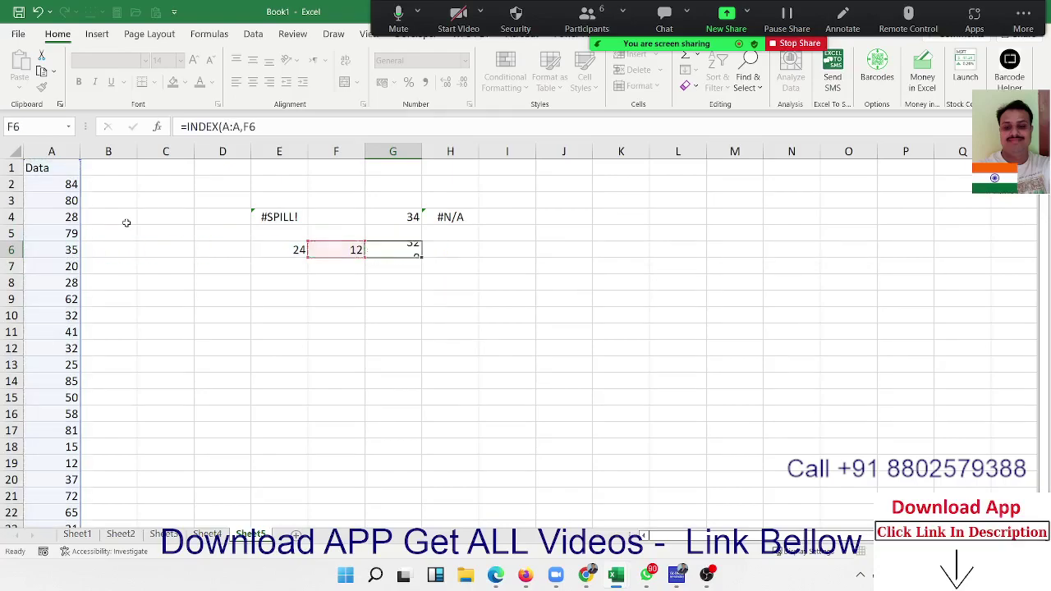
pyautogui.hotkey('ctrl', 'Return')
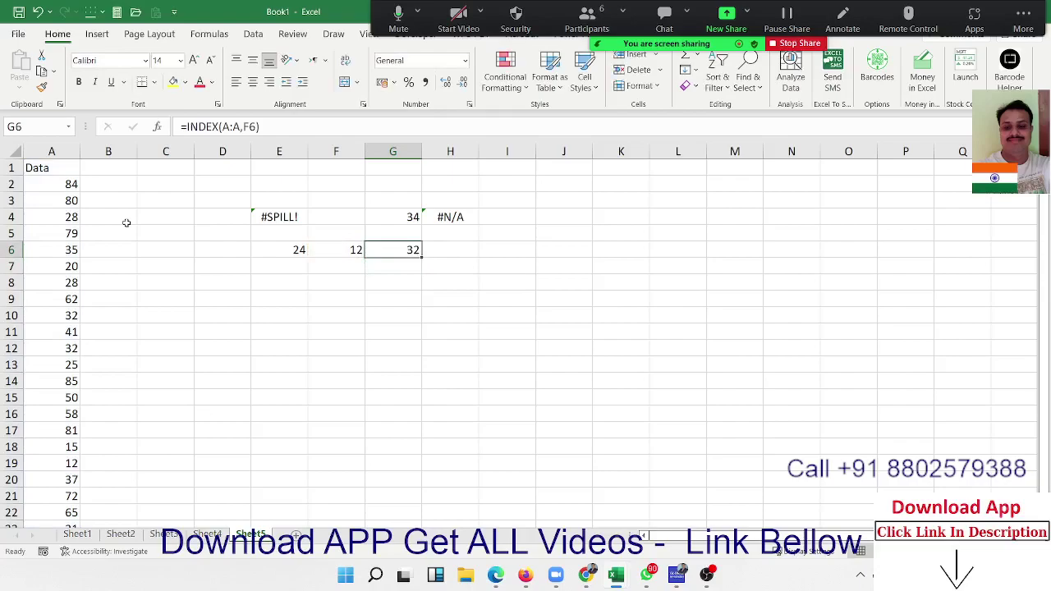
# - Change the A7 Data value from 20 to 26 and recheck G6's formula
pyautogui.click(72, 265)
pyautogui.write('2')
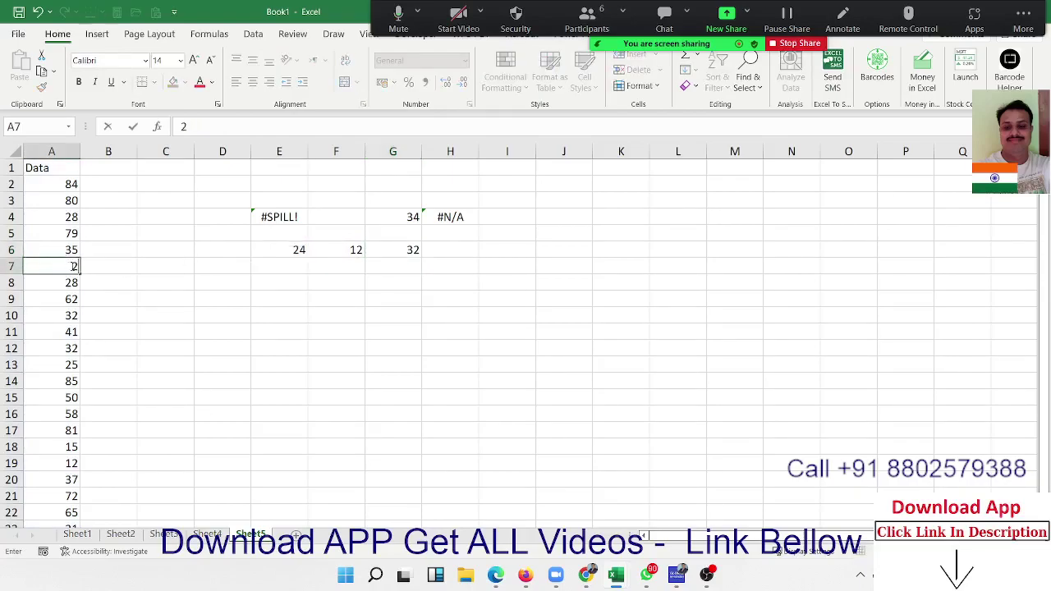
pyautogui.write('6')
pyautogui.press('Return')
pyautogui.click(72, 266)
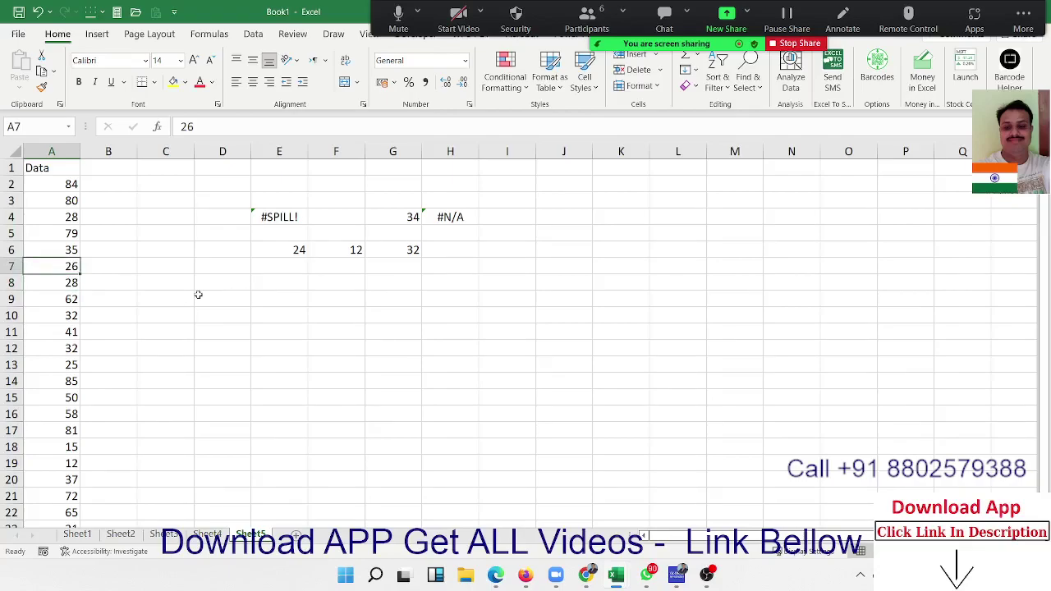
pyautogui.press('F2')
pyautogui.press('Escape')
pyautogui.click(392, 250)
pyautogui.press('F2')
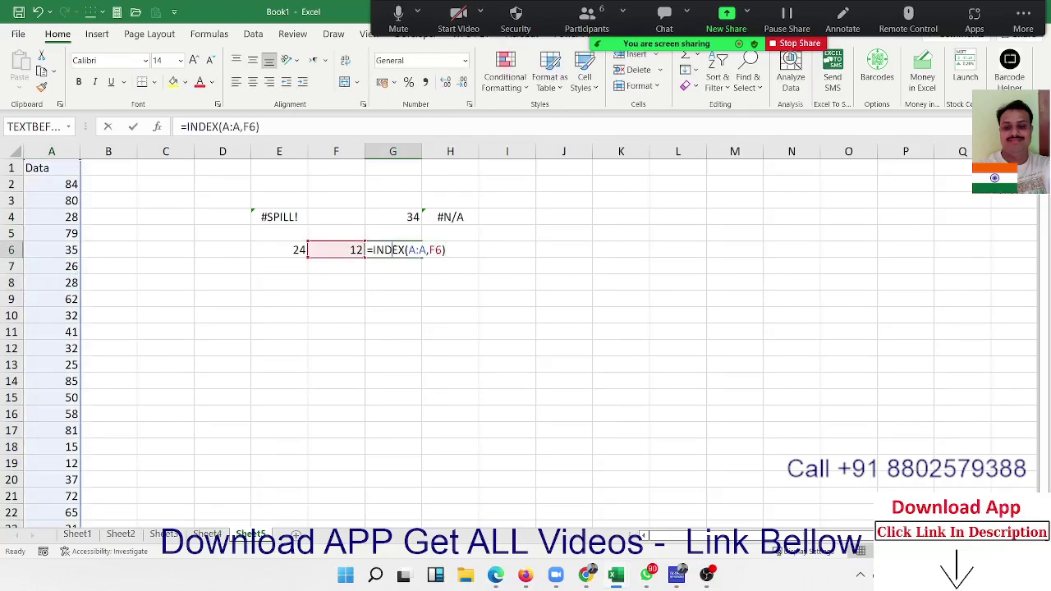
pyautogui.press('Return')
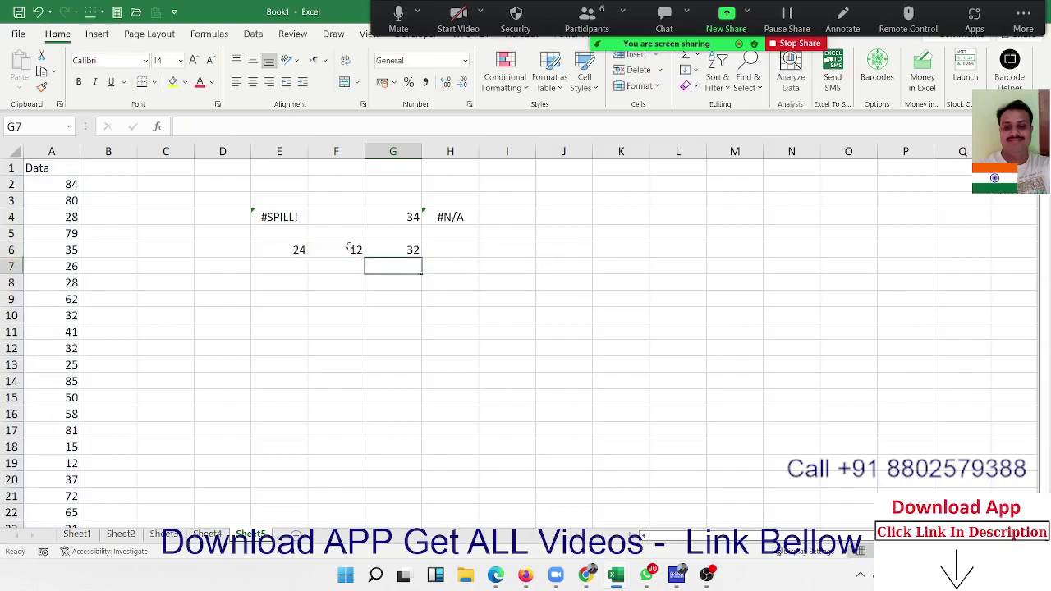
# - Recommit F6's MATCH formula, still returning 12, and start Evaluate Formula on it
pyautogui.click(345, 249)
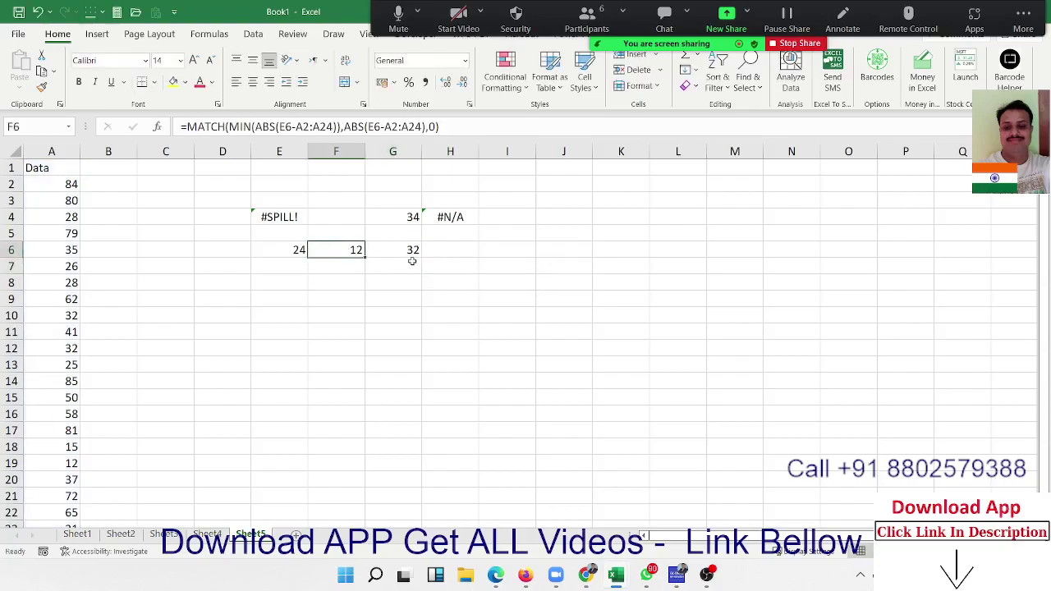
pyautogui.doubleClick(346, 249)
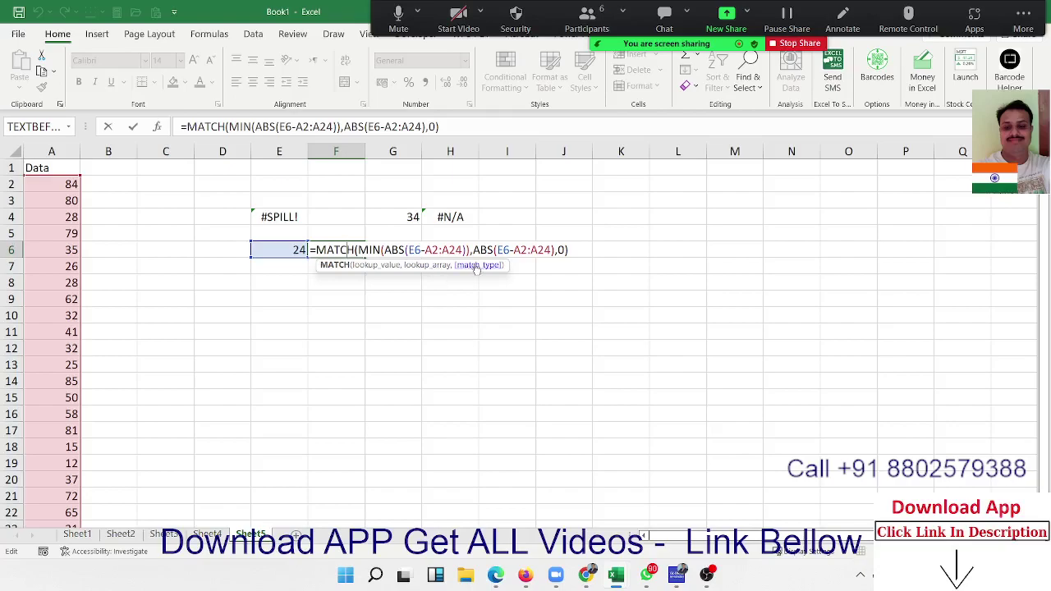
pyautogui.hotkey('ctrl', 'Return')
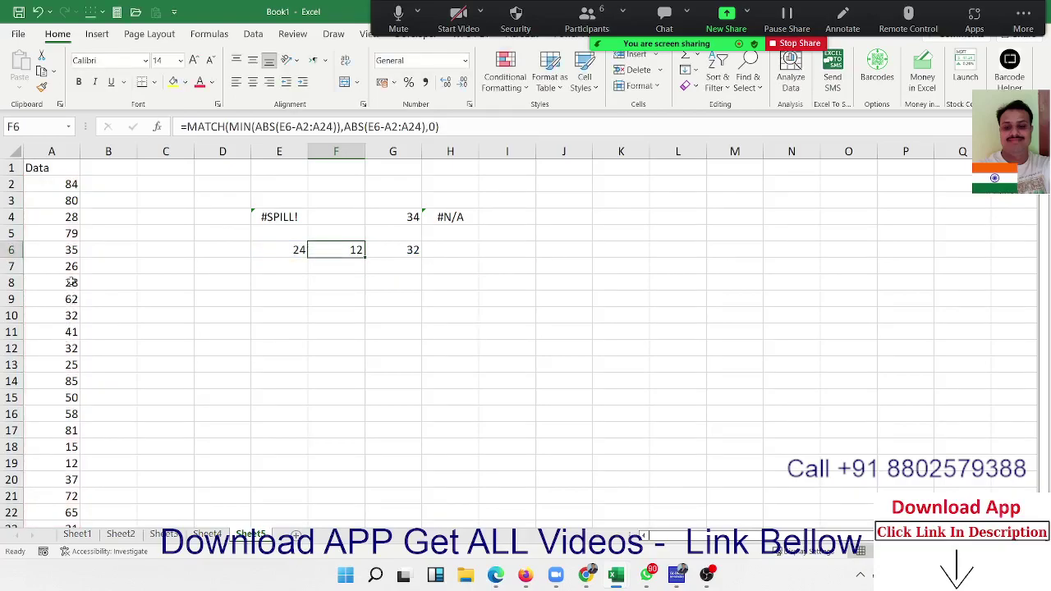
pyautogui.click(209, 34)
pyautogui.click(654, 88)
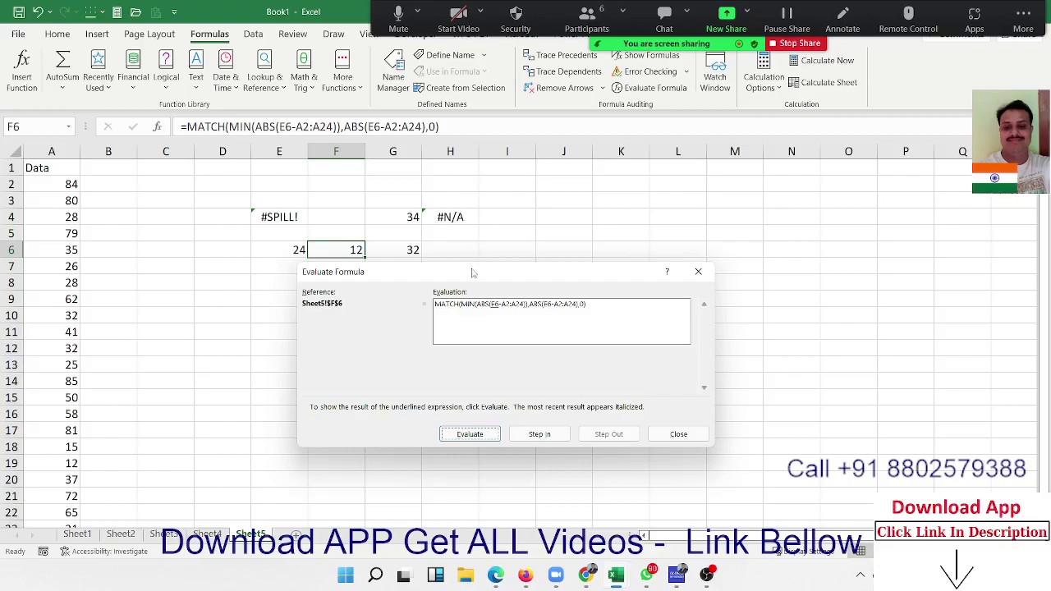
# - Evaluate F6 through E6 as 24, the A2:A24 differences, their absolute values and minimum
pyautogui.moveTo(473, 272); pyautogui.dragTo(426, 295)
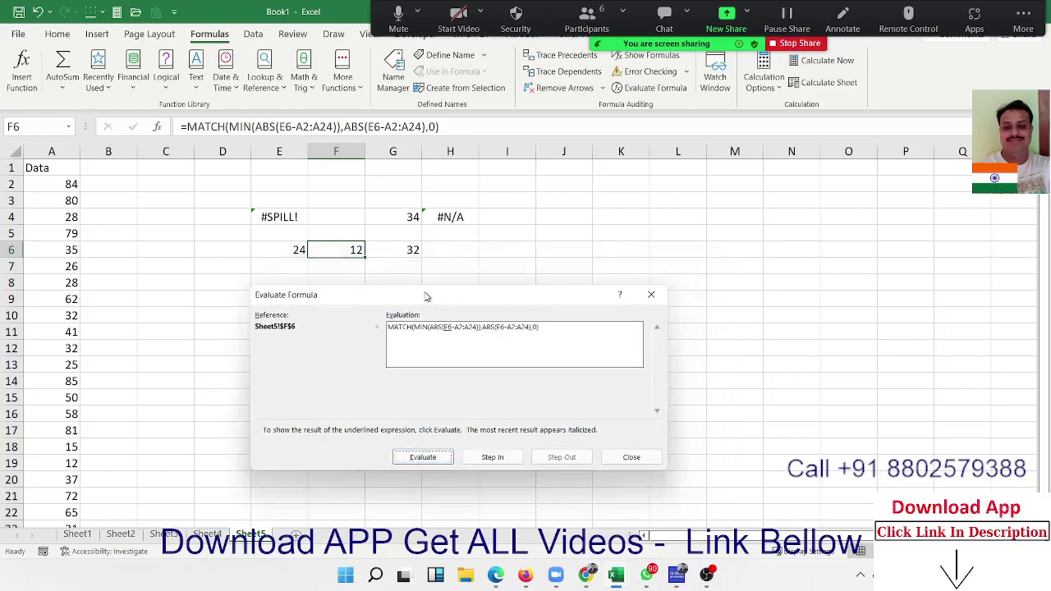
pyautogui.click(425, 463)
pyautogui.click(426, 470)
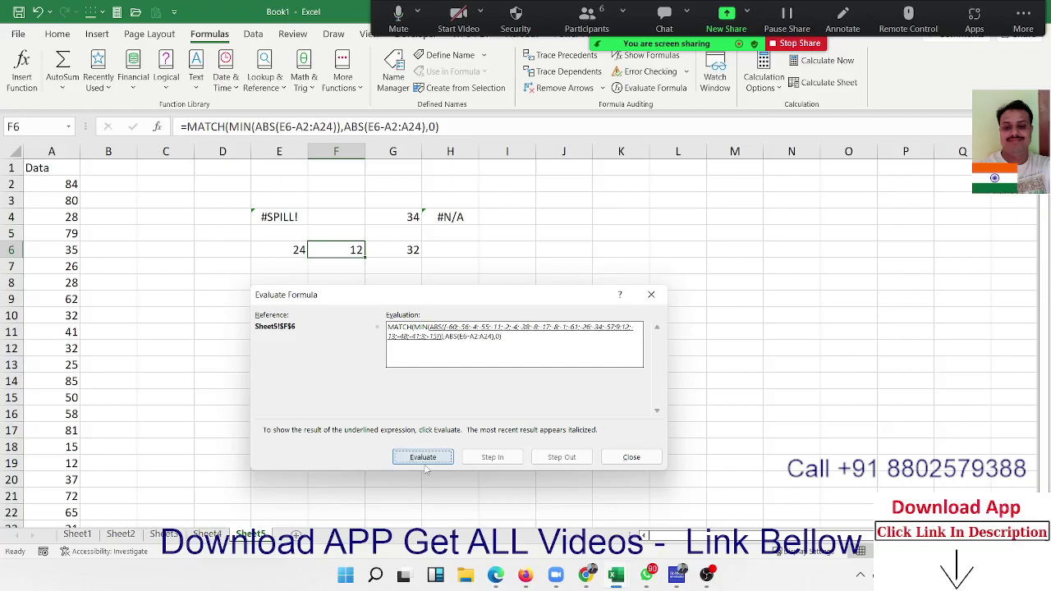
pyautogui.click(425, 469)
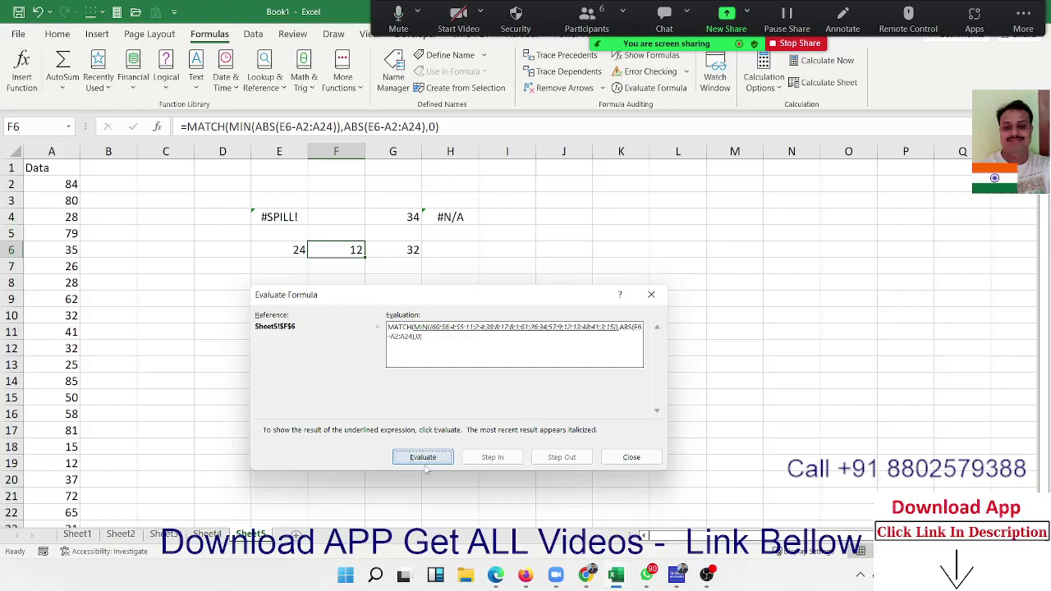
pyautogui.click(425, 470)
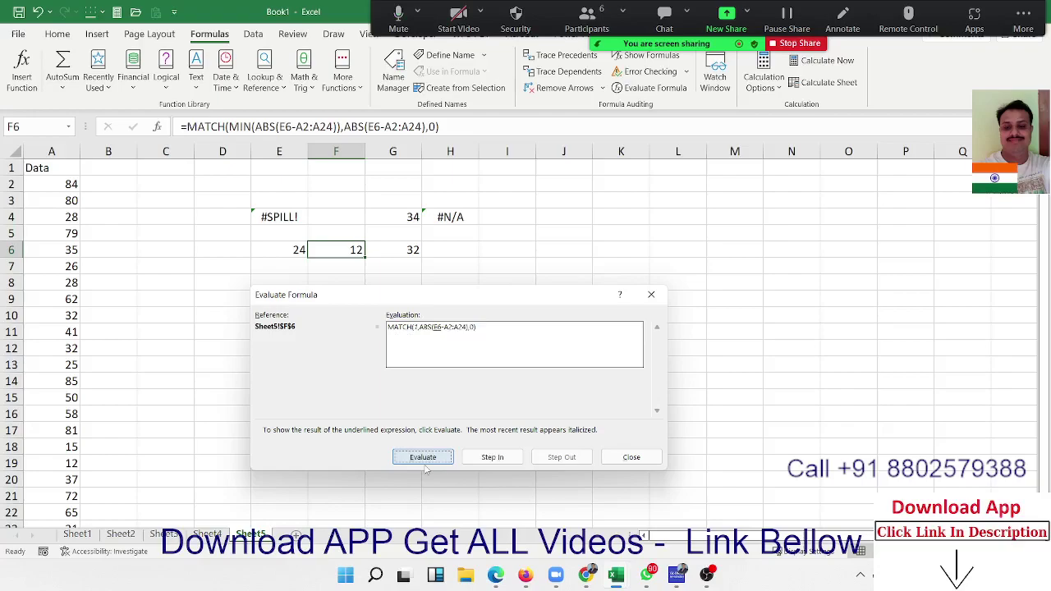
# - Finish evaluating the MATCH lookup array, then restart and re-expand the E6 minus A2:A24 differences
pyautogui.click(425, 465)
pyautogui.click(425, 465)
pyautogui.click(425, 465)
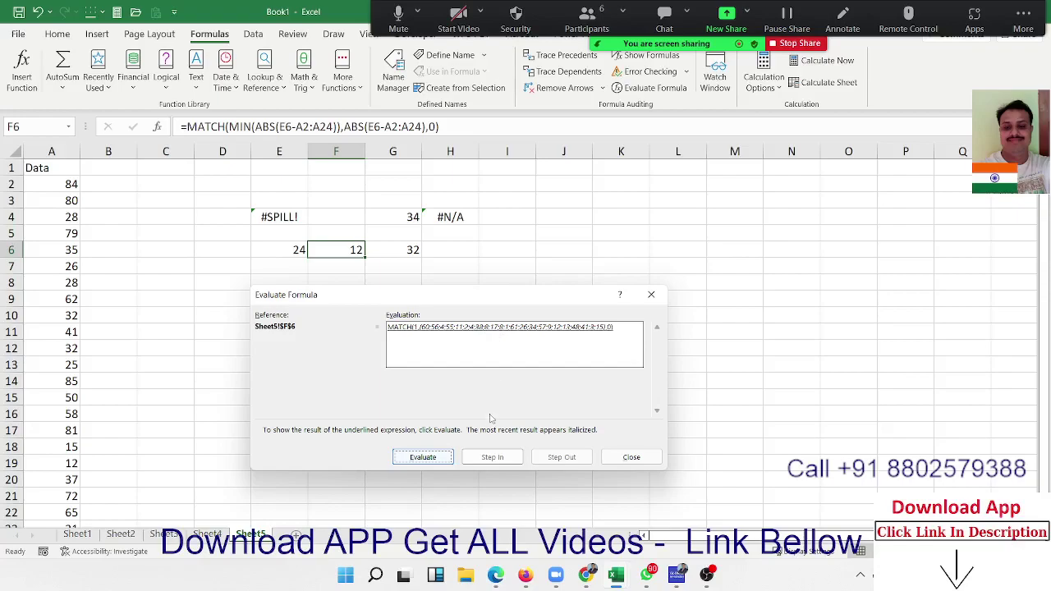
pyautogui.click(416, 465)
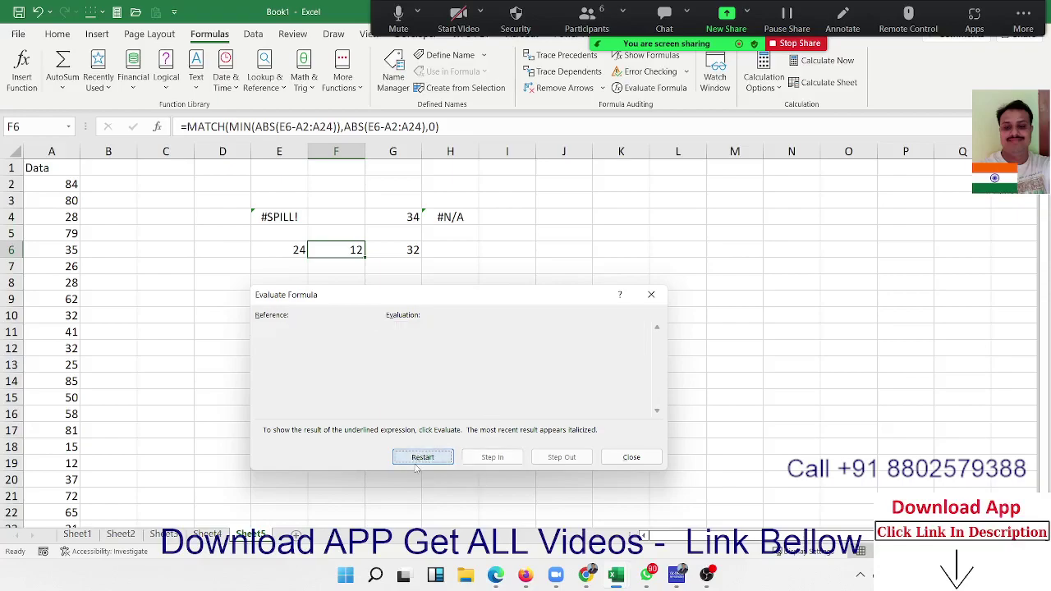
pyautogui.click(415, 457)
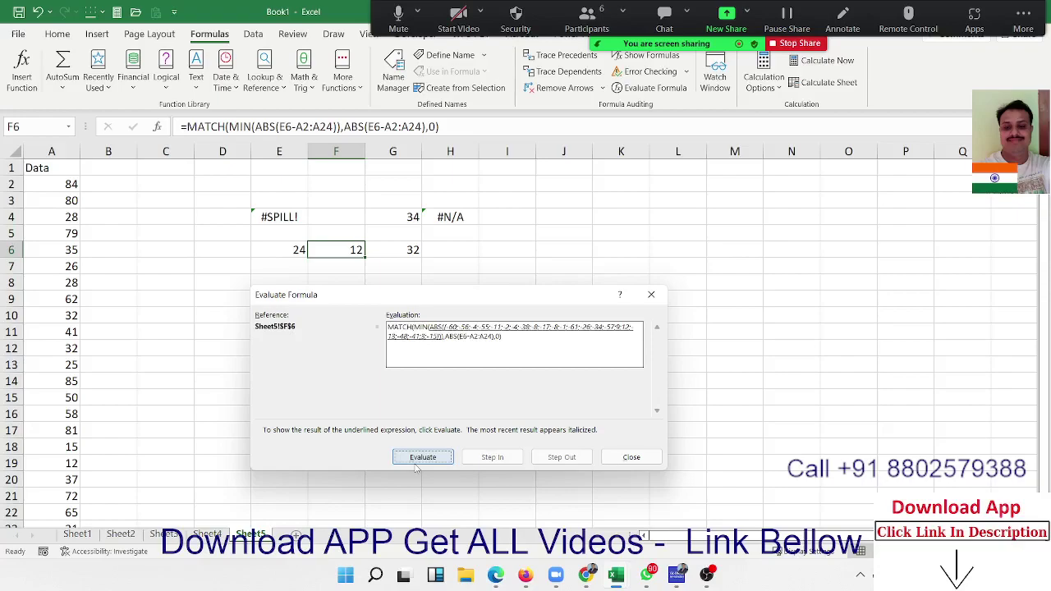
# - Close the evaluation and recheck the existing formulas in G6 and F6
pyautogui.click(631, 458)
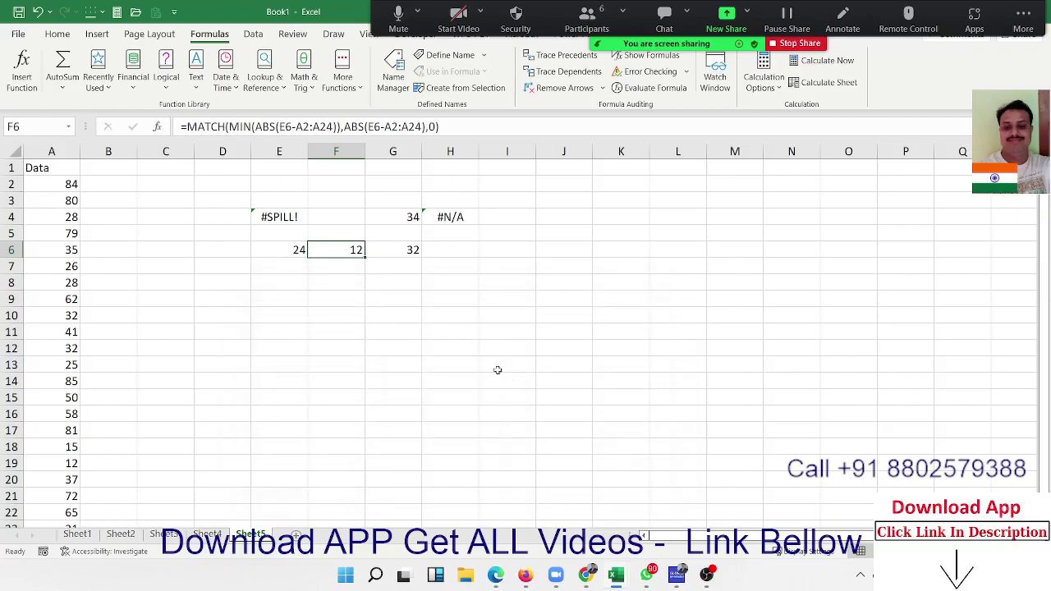
pyautogui.doubleClick(408, 250)
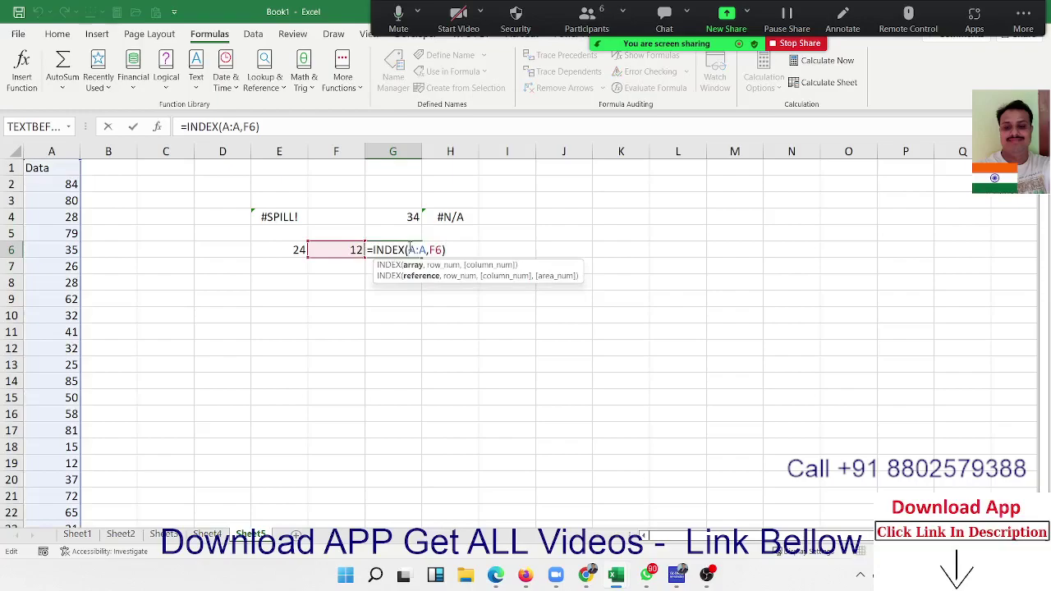
pyautogui.press('Return')
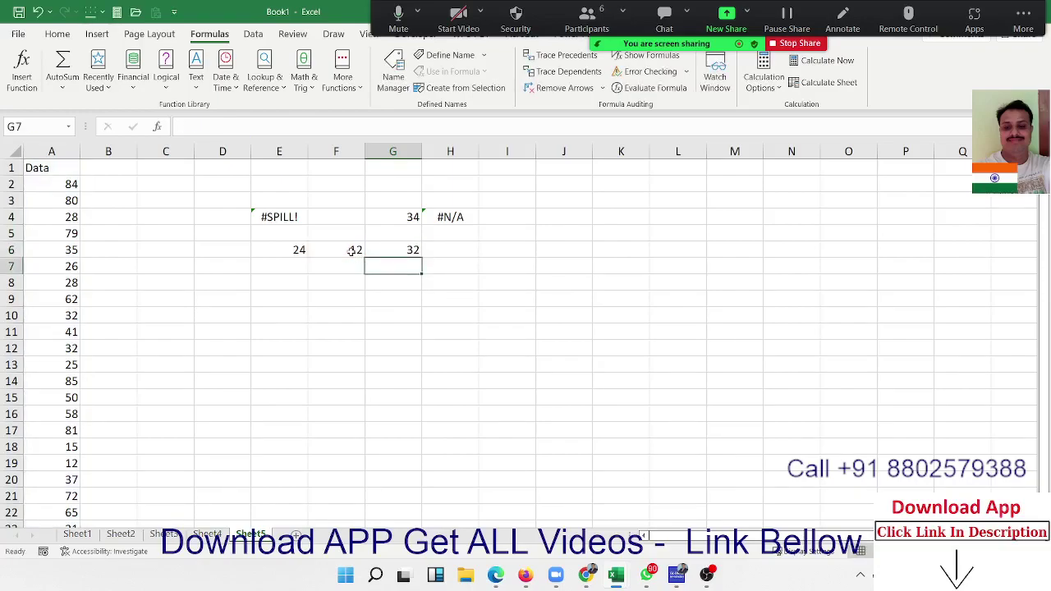
pyautogui.doubleClick(349, 250)
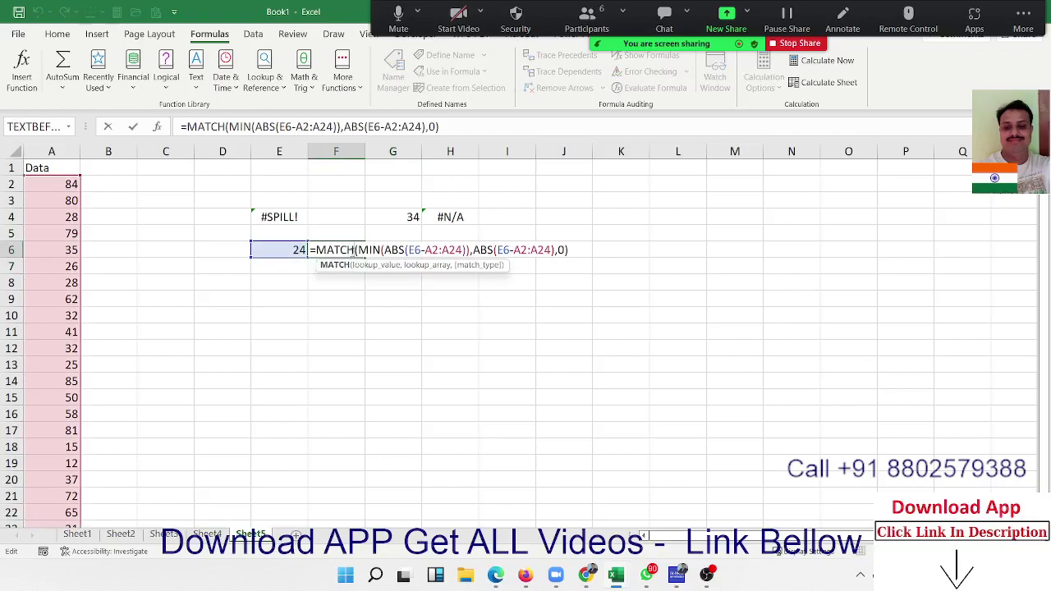
pyautogui.press('Return')
# - Enter =INDEX(A2:A24,F6) in G6 so it returns 25, the value nearest 24
pyautogui.click(413, 250)
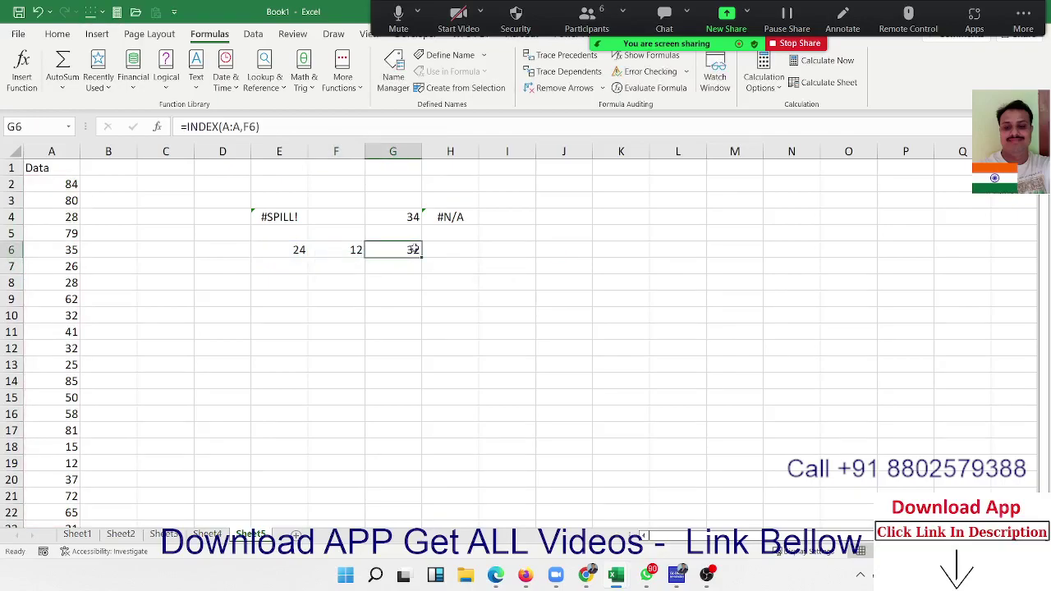
pyautogui.write('=ind')
pyautogui.press('Tab')
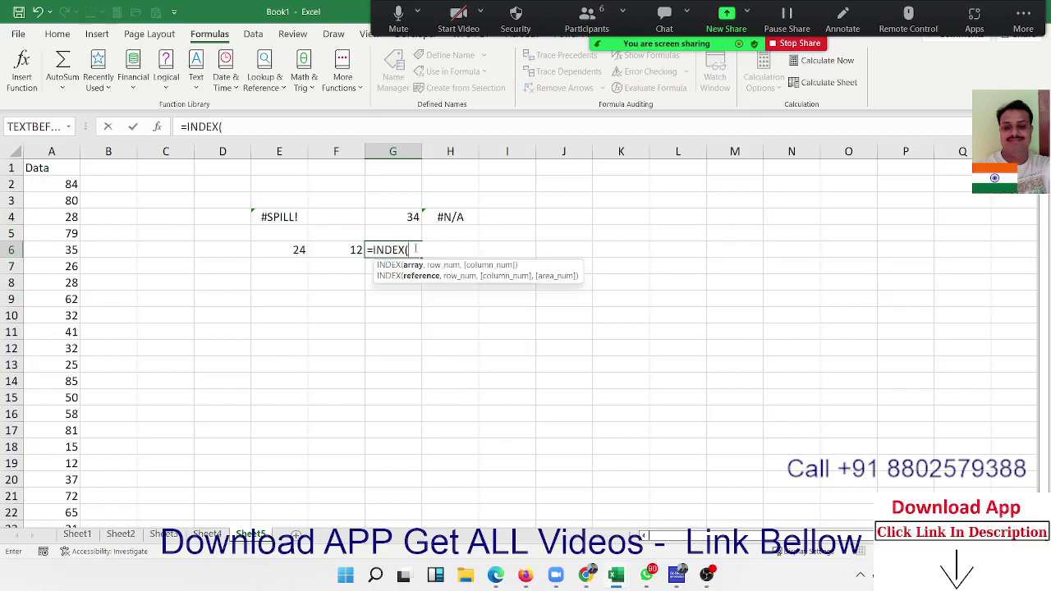
pyautogui.press('Left')
pyautogui.press('Left')
pyautogui.press('Left')
pyautogui.press('Left')
pyautogui.press('Left')
pyautogui.press('Left')
pyautogui.press('Up')
pyautogui.press('Up')
pyautogui.press('Up')
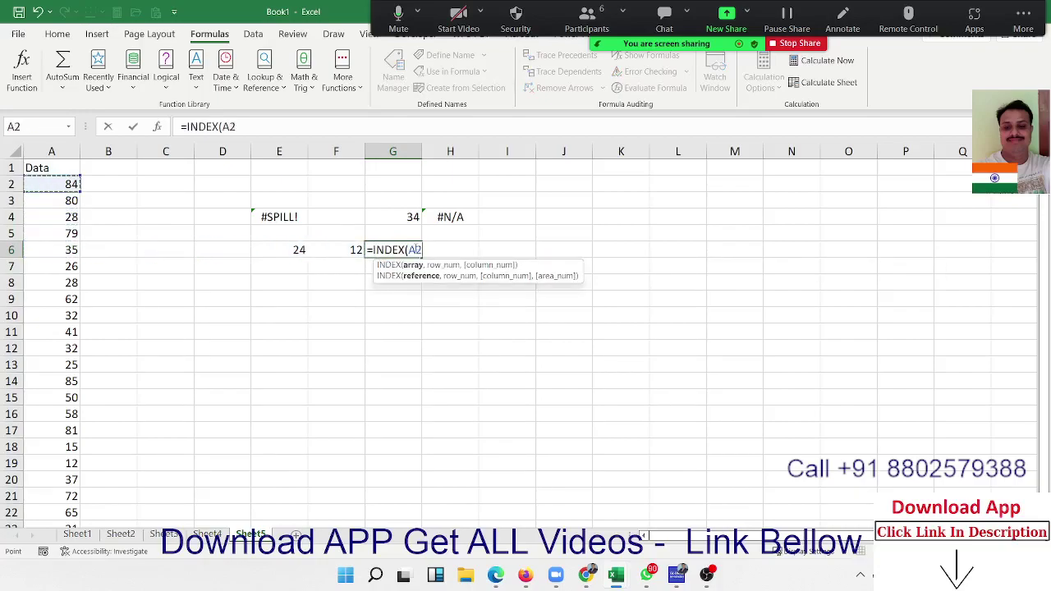
pyautogui.hotkey('ctrl', 'shift', 'Down')
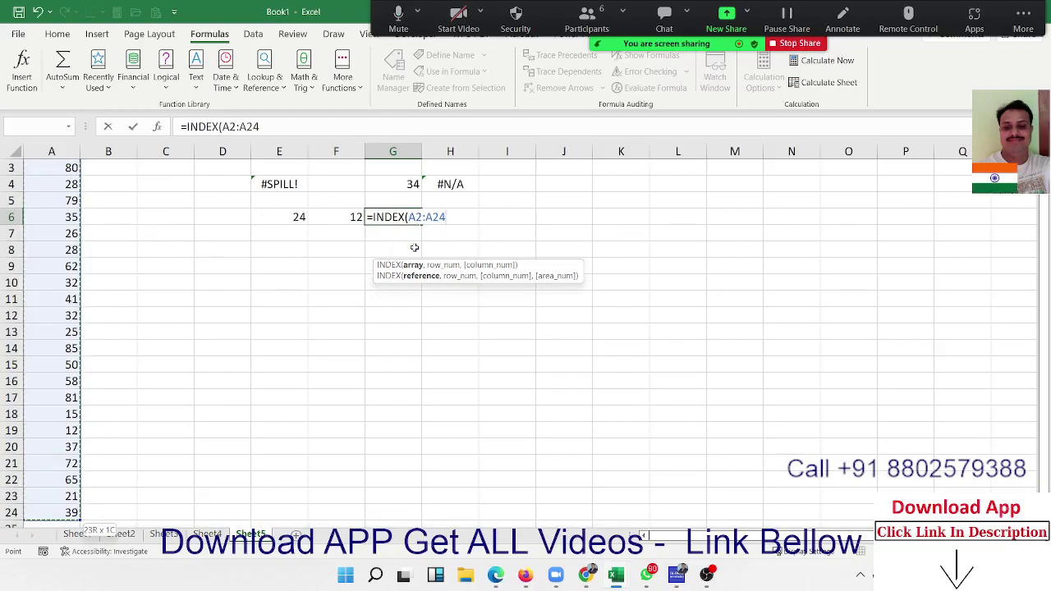
pyautogui.write(',')
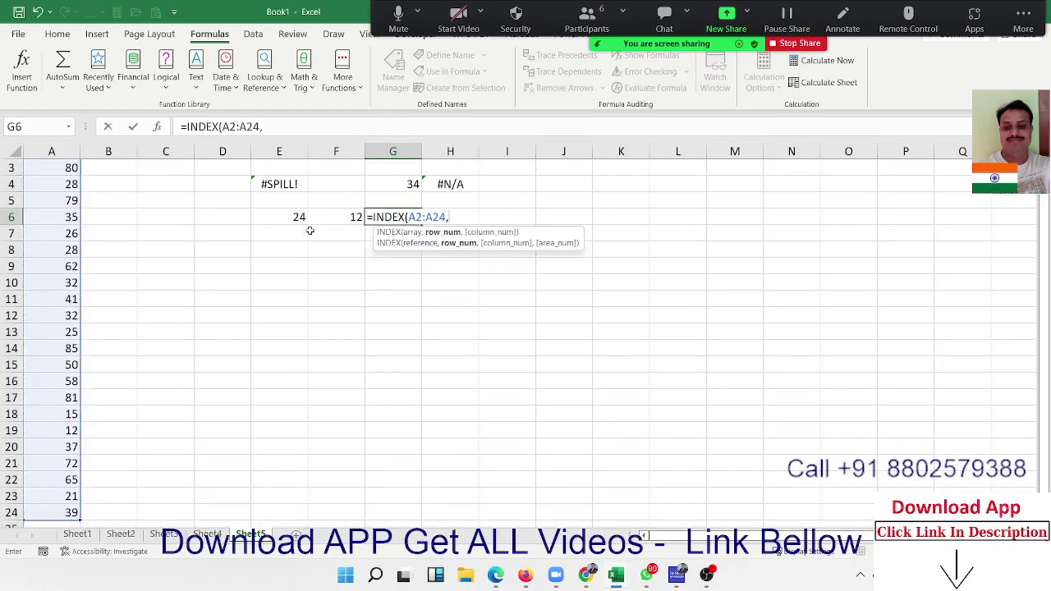
pyautogui.click(337, 220)
pyautogui.press('Return')
pyautogui.press('Up')
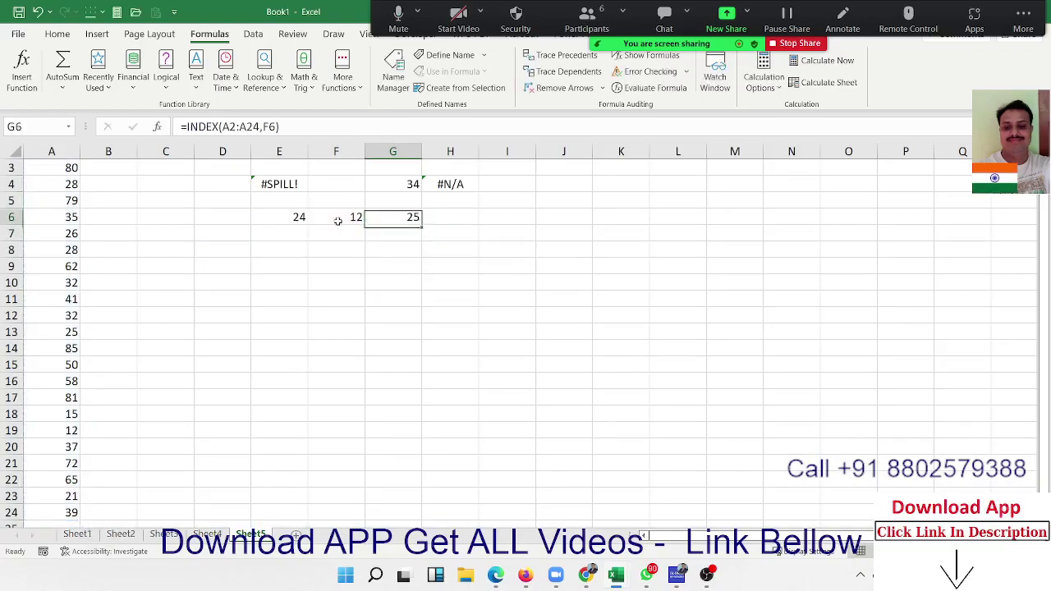
# - Check the Data values in A12, A13 and A14 against G6's result of 25
pyautogui.click(76, 331)
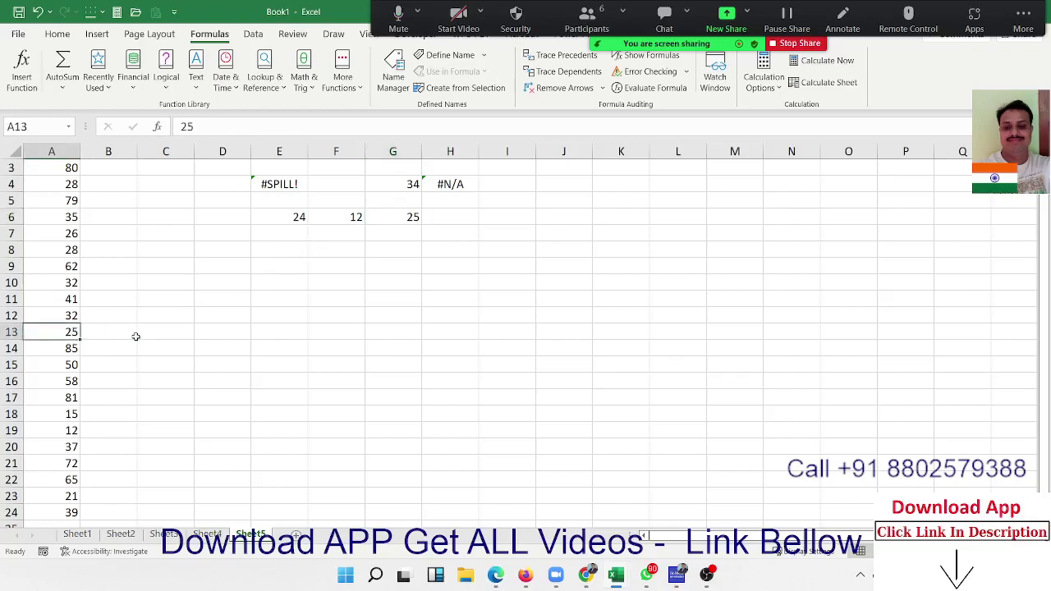
pyautogui.scroll(1, 135, 337)
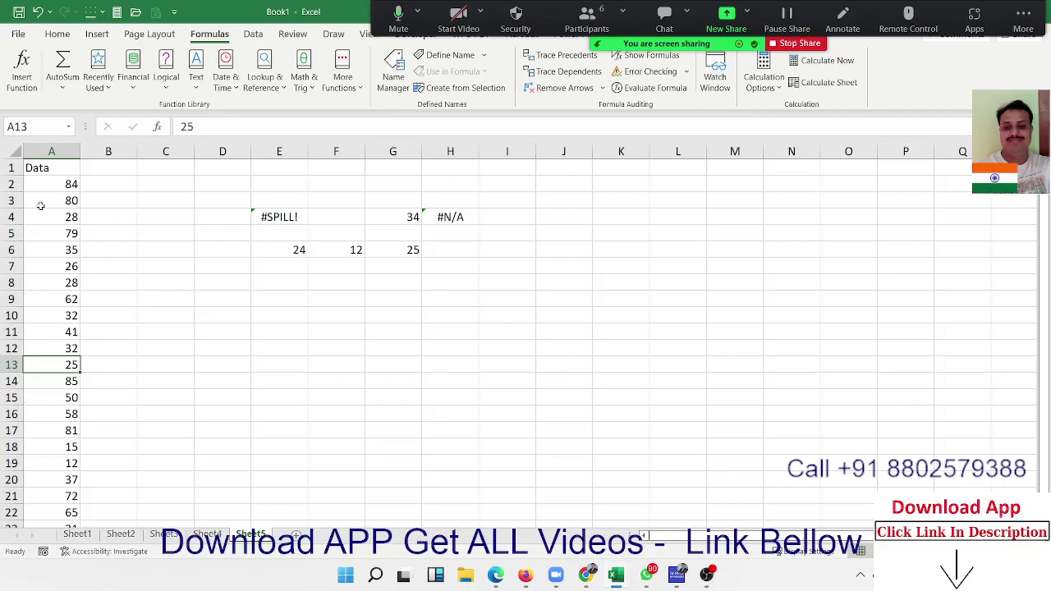
pyautogui.click(72, 381)
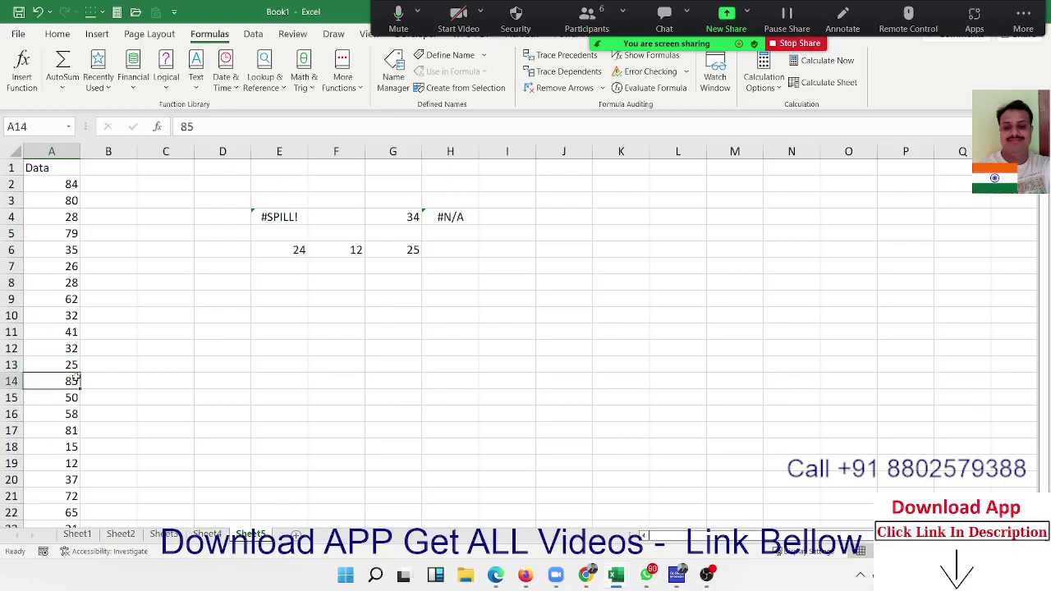
pyautogui.click(78, 347)
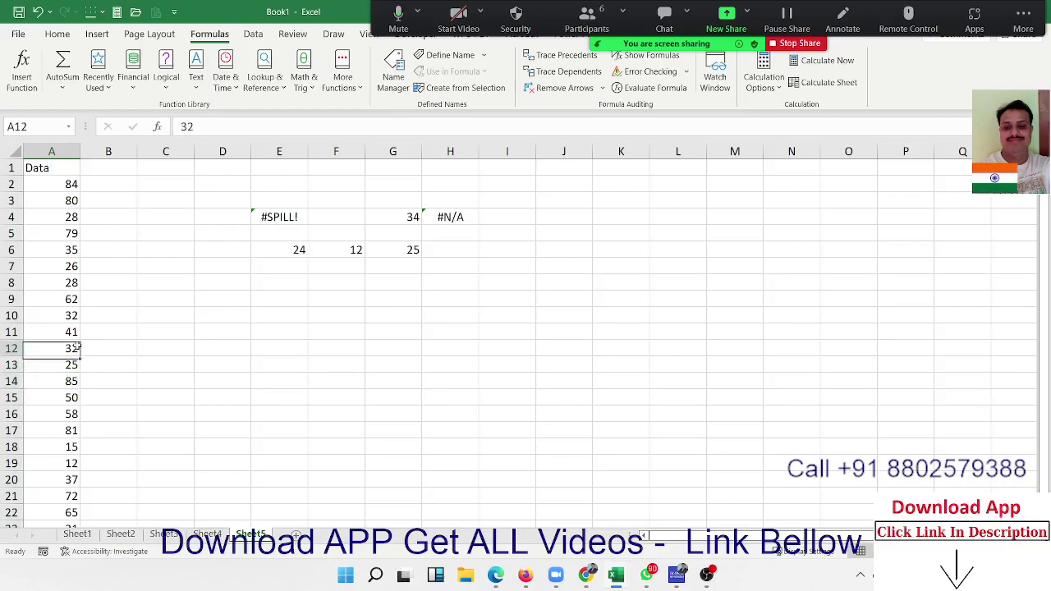
pyautogui.click(416, 264)
pyautogui.click(414, 250)
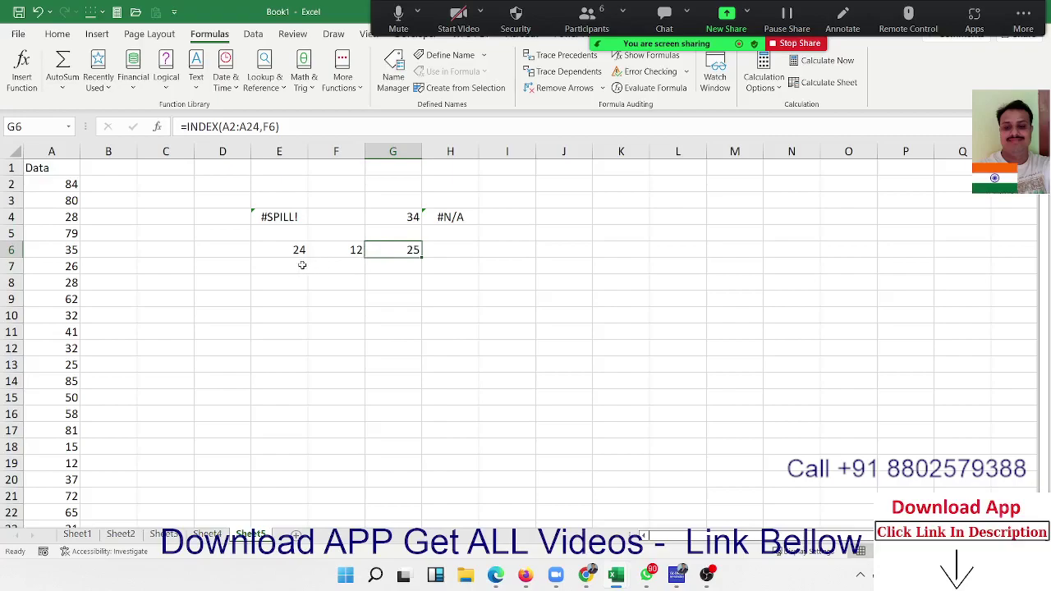
# - Try E6 inputs 26, 27, 32, 33 and finally 34, giving F6 5 and G6 35
pyautogui.click(278, 250)
pyautogui.write('26')
pyautogui.press('Return')
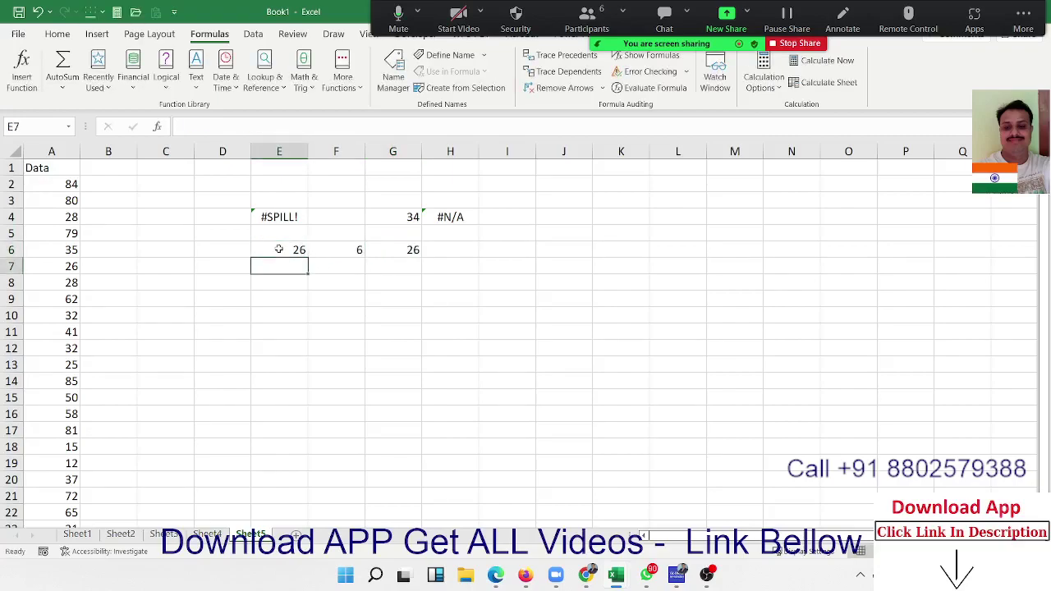
pyautogui.click(278, 250)
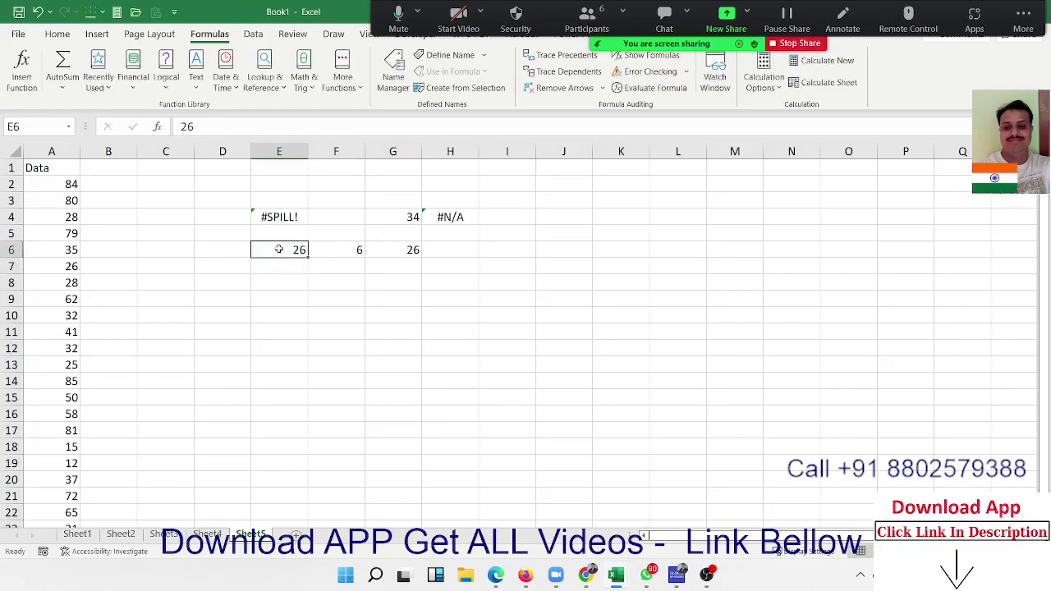
pyautogui.write('27')
pyautogui.press('Return')
pyautogui.click(279, 250)
pyautogui.write('32')
pyautogui.press('Return')
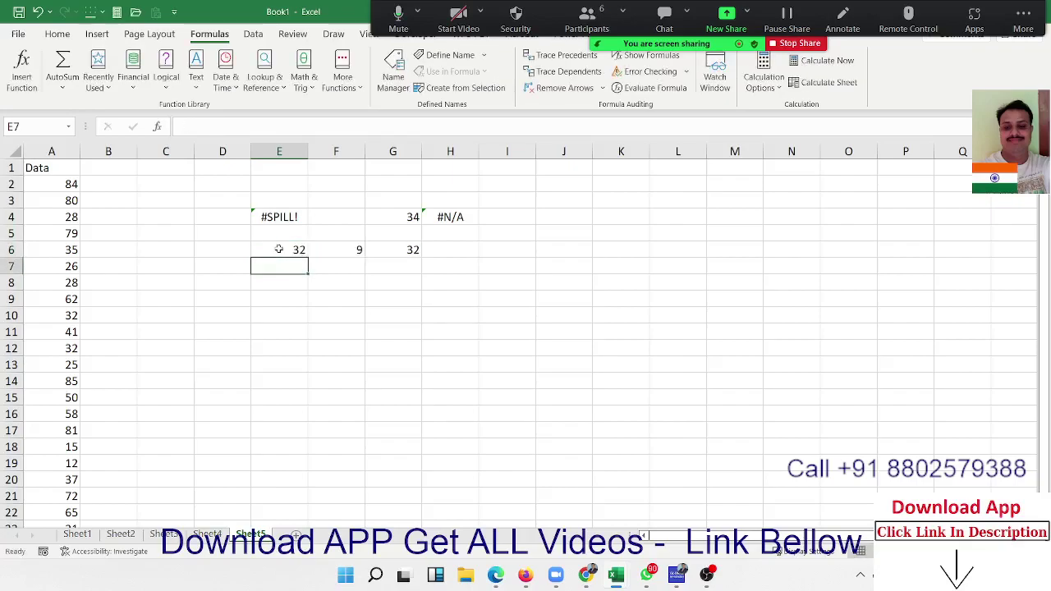
pyautogui.click(278, 250)
pyautogui.write('33')
pyautogui.press('Return')
pyautogui.click(279, 249)
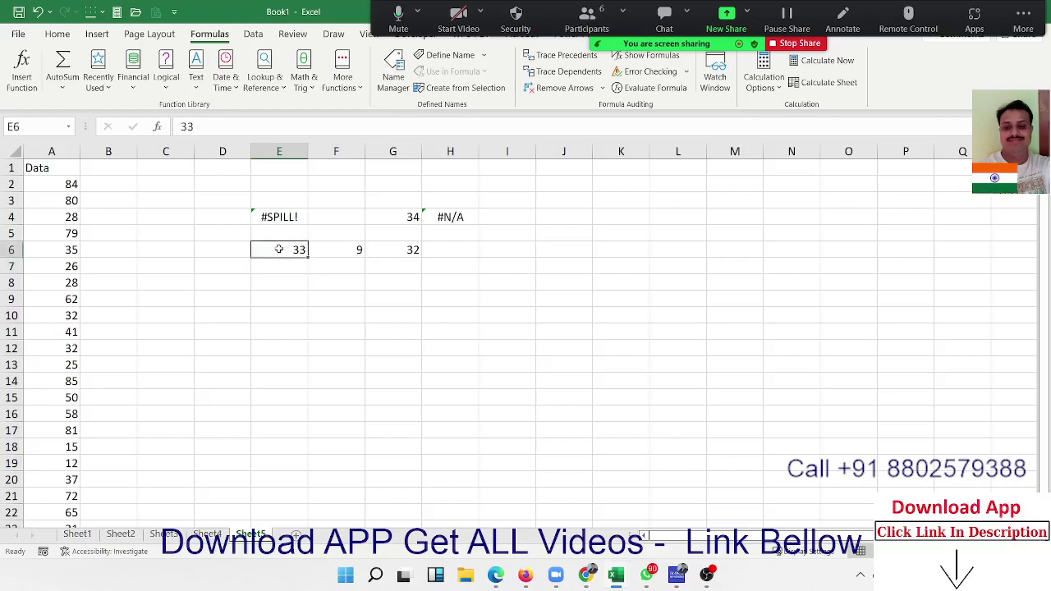
pyautogui.write('34')
pyautogui.press('Return')
pyautogui.click(279, 250)
pyautogui.click(349, 252)
pyautogui.doubleClick(413, 251)
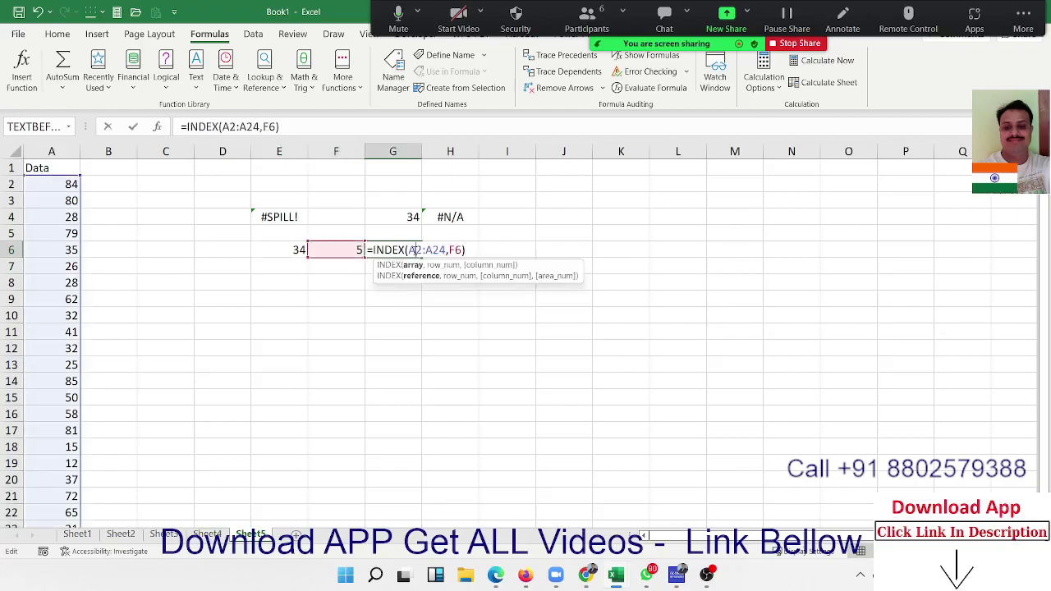
pyautogui.press('Return')
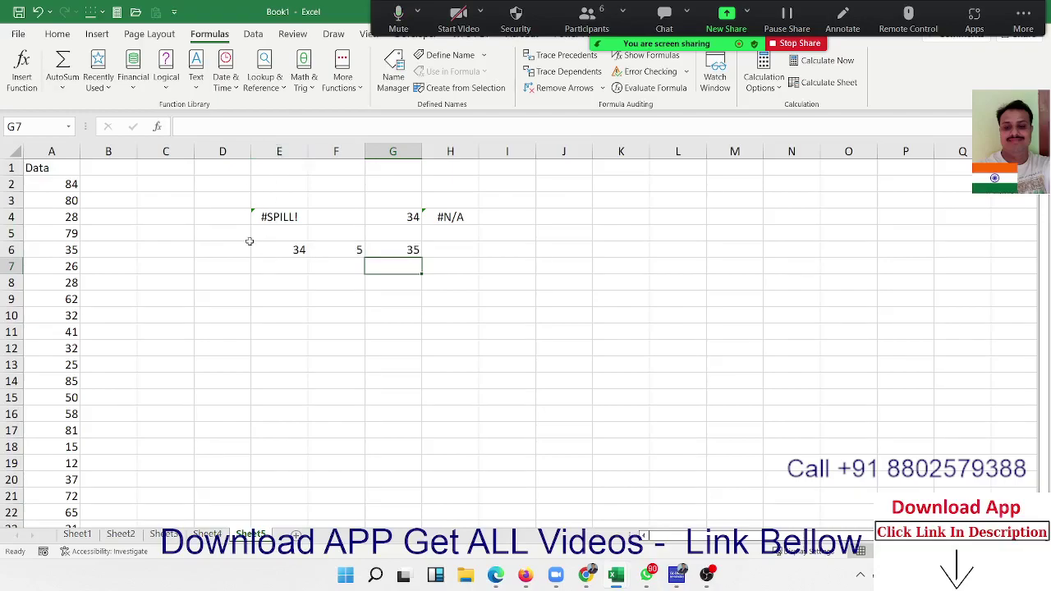
pyautogui.click(279, 253)
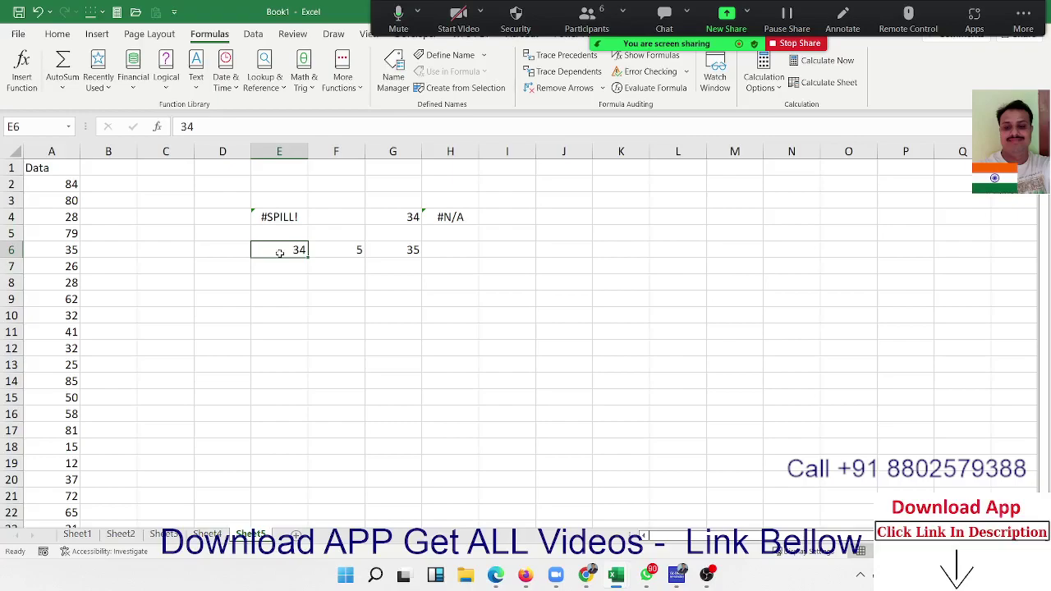
pyautogui.doubleClick(279, 252)
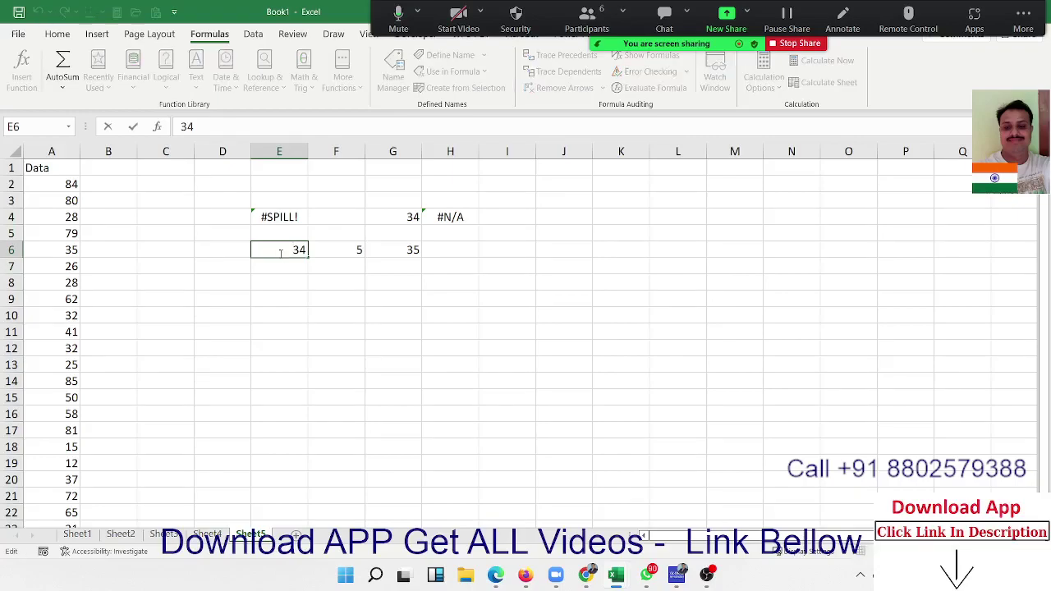
pyautogui.press('Return')
pyautogui.doubleClick(336, 249)
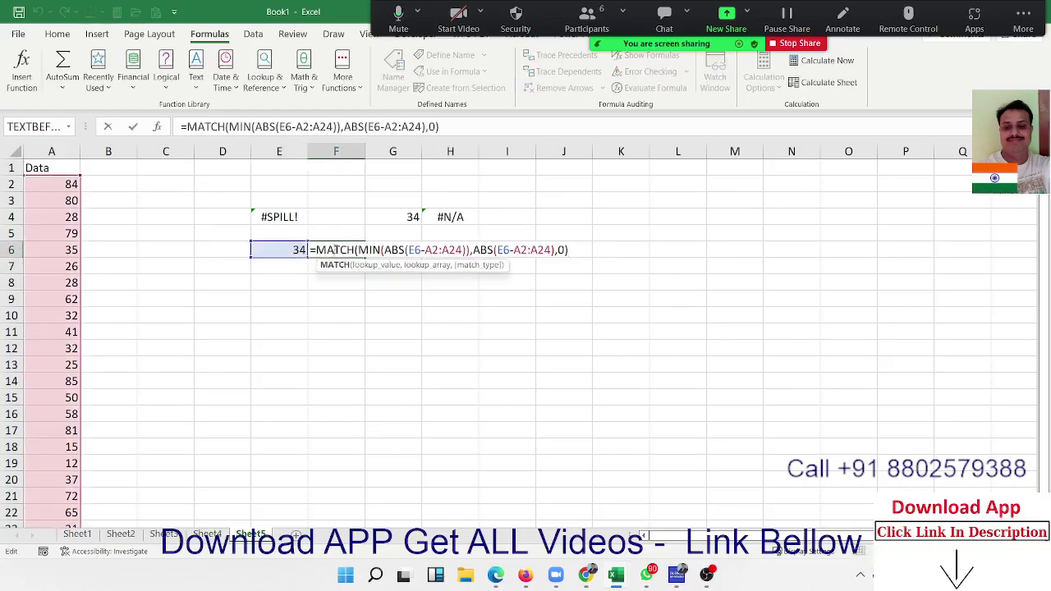
pyautogui.press('Return')
pyautogui.doubleClick(390, 248)
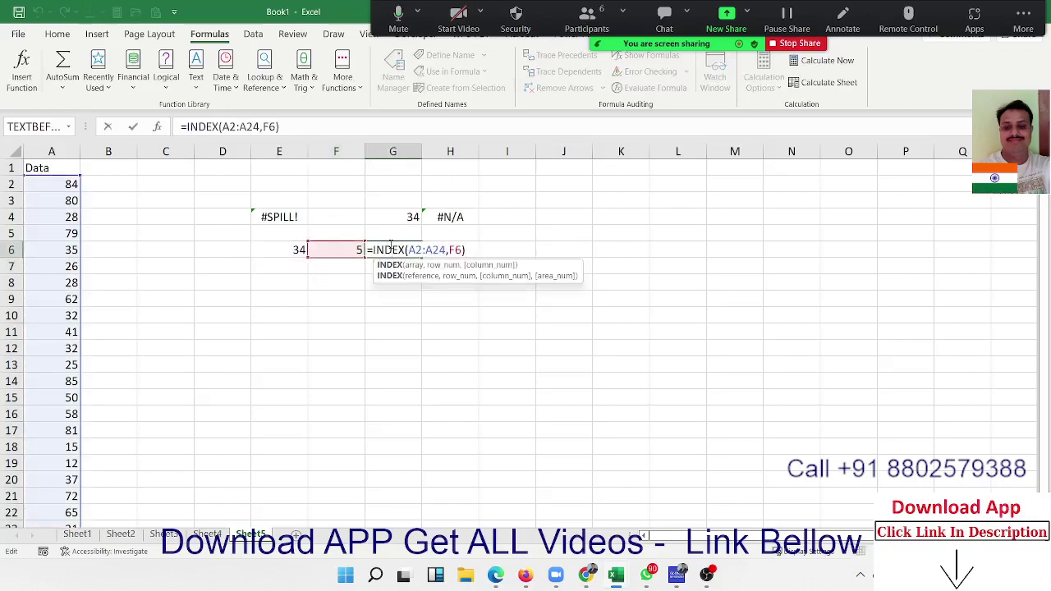
pyautogui.press('Return')
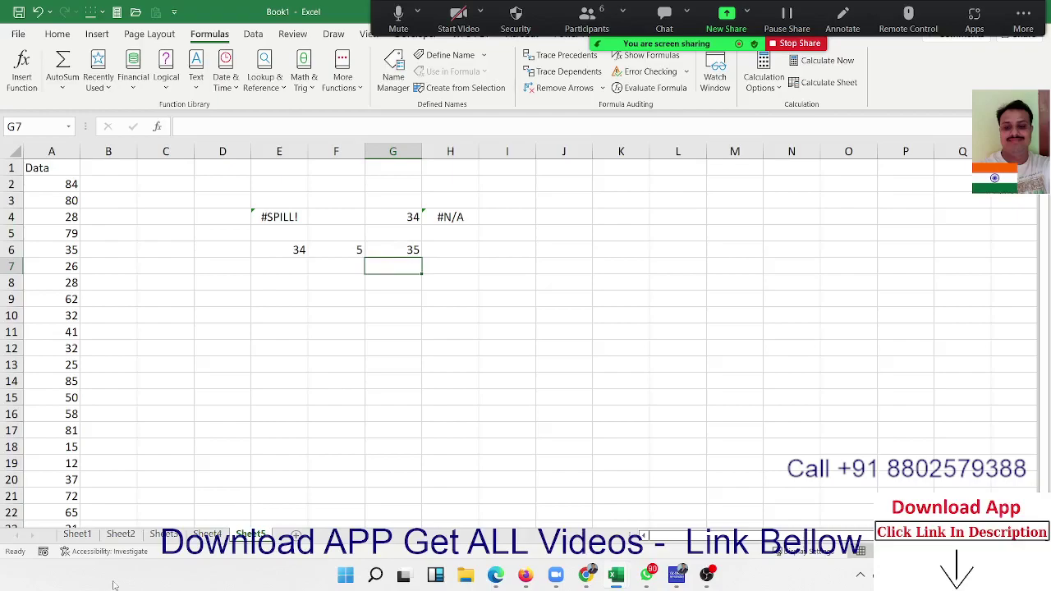
# - On Sheet1, review F11's Top-sum formula, which still shows 538
pyautogui.click(81, 533)
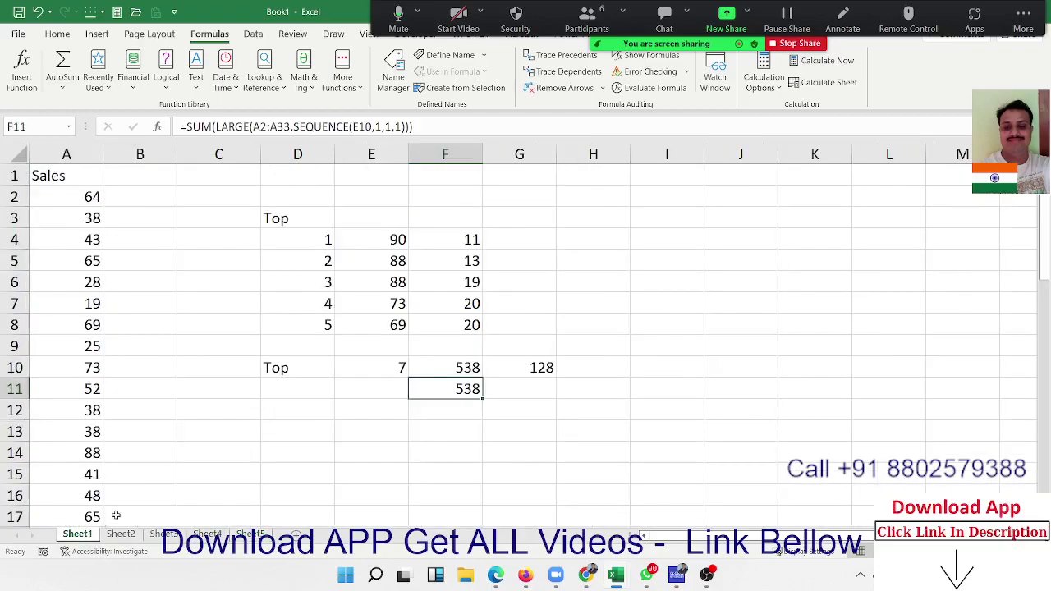
pyautogui.doubleClick(465, 387)
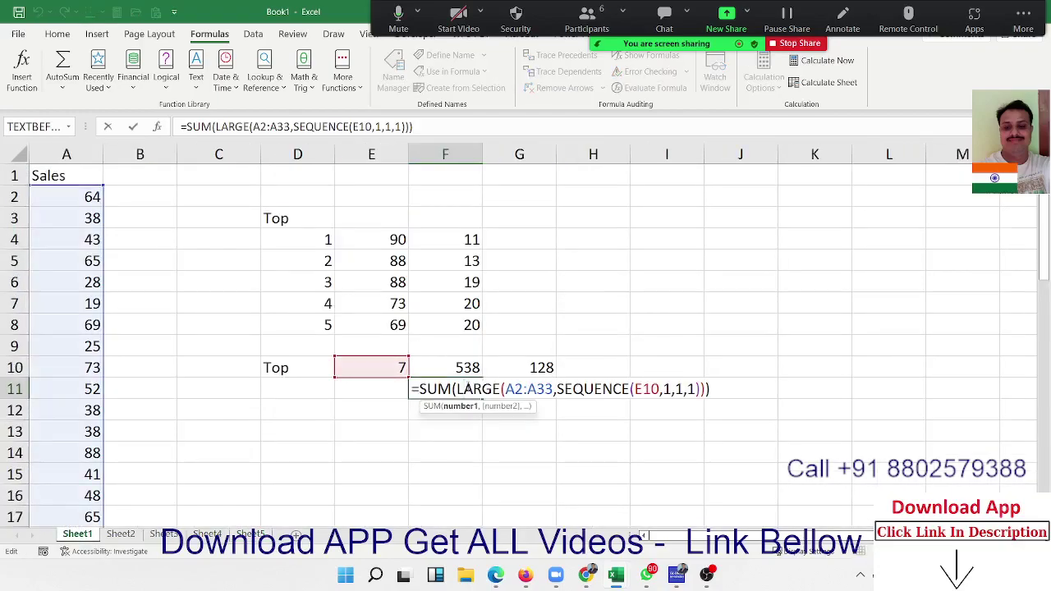
pyautogui.press('Return')
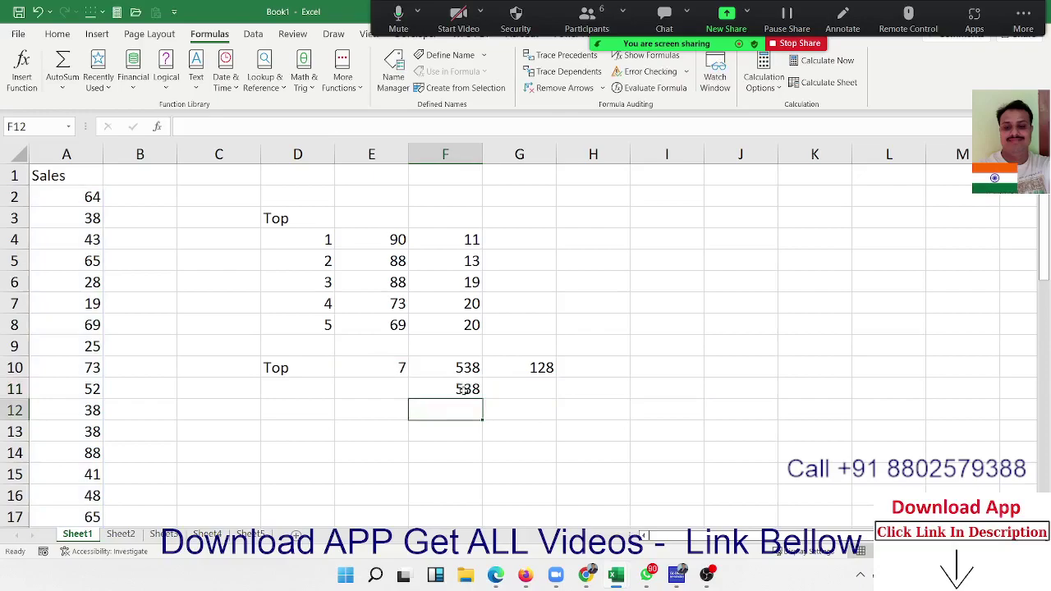
pyautogui.click(465, 388)
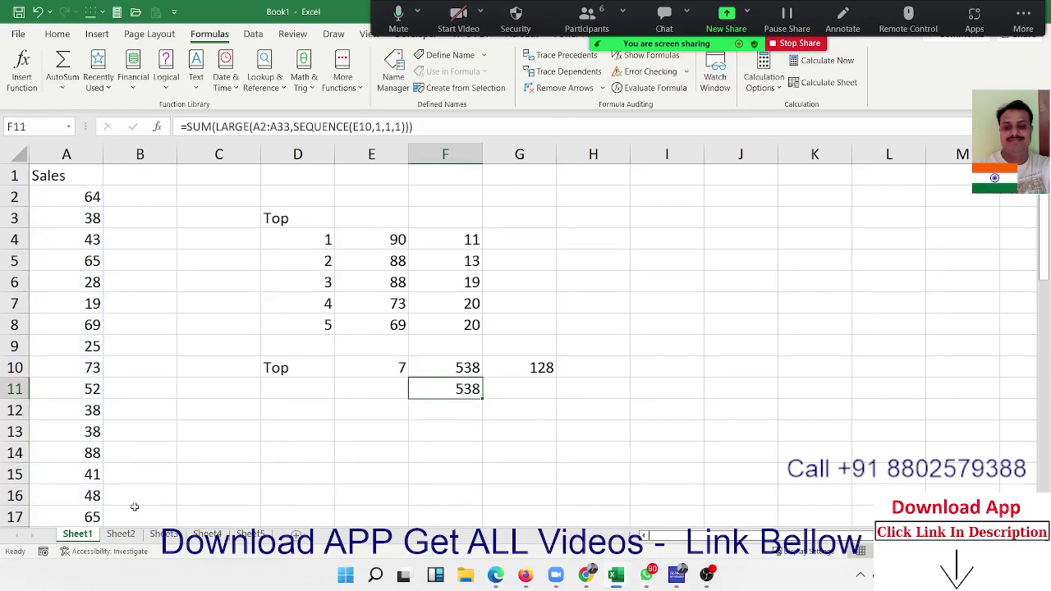
# - Look over Sheet2 and Sheet3, then minimise Excel to the desktop
pyautogui.click(121, 533)
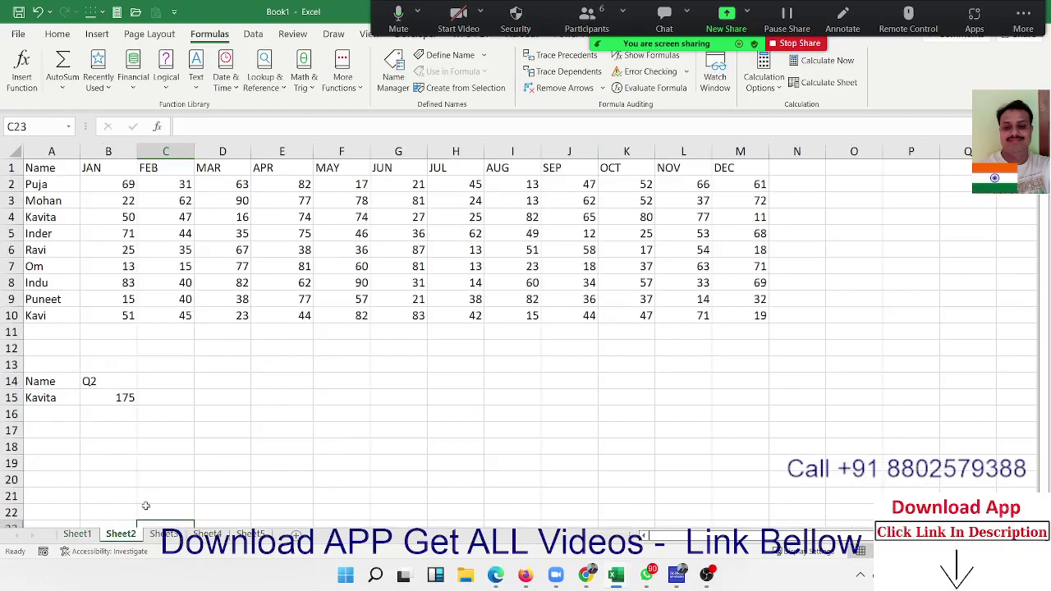
pyautogui.click(161, 536)
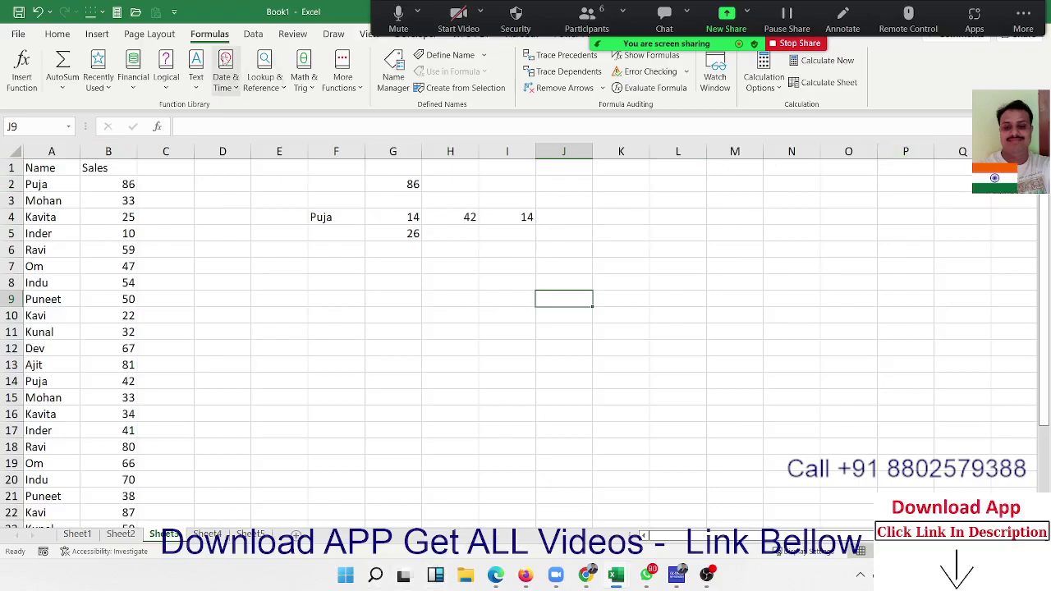
pyautogui.press('super+d')
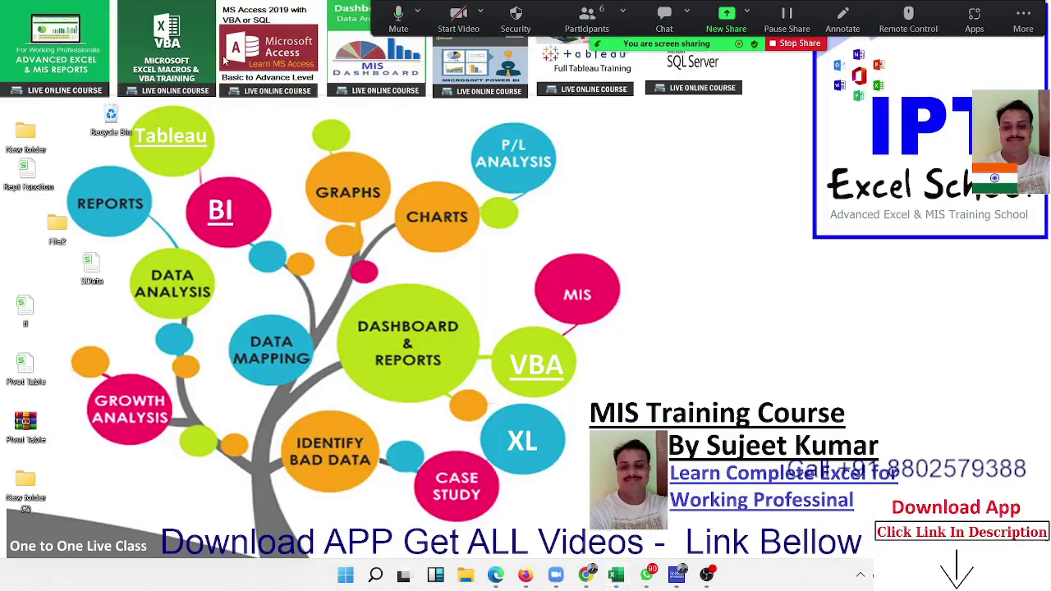